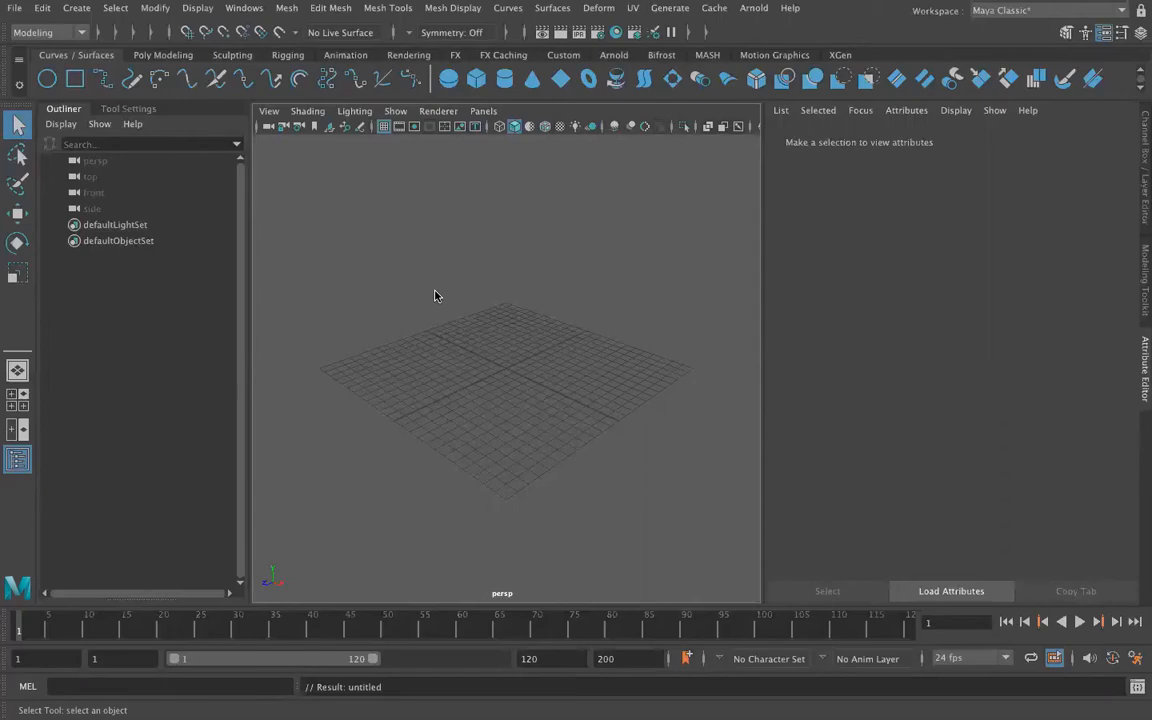
Step: Switch the viewport from perspective to the front orthographic view
{"action": "left_click_drag", "start_coordinate": [425, 377], "coordinate": [466, 367], "text": "alt"}
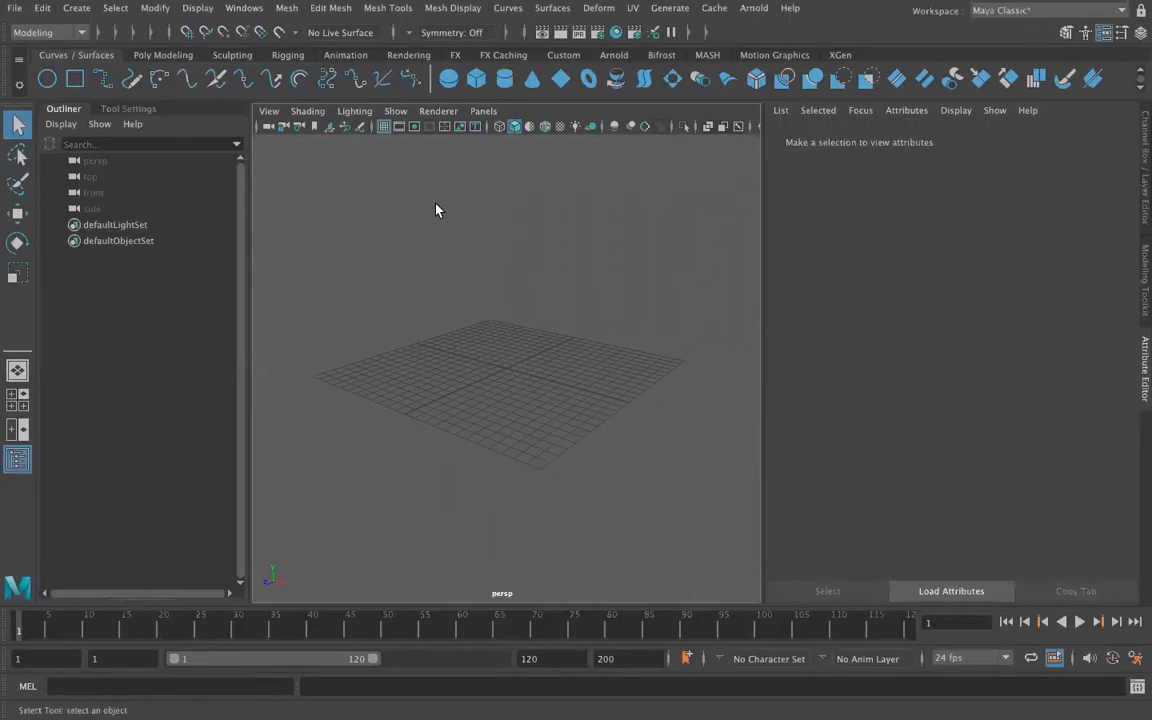
{"action": "left_click", "coordinate": [481, 113]}
{"action": "mouse_move", "coordinate": [527, 158]}
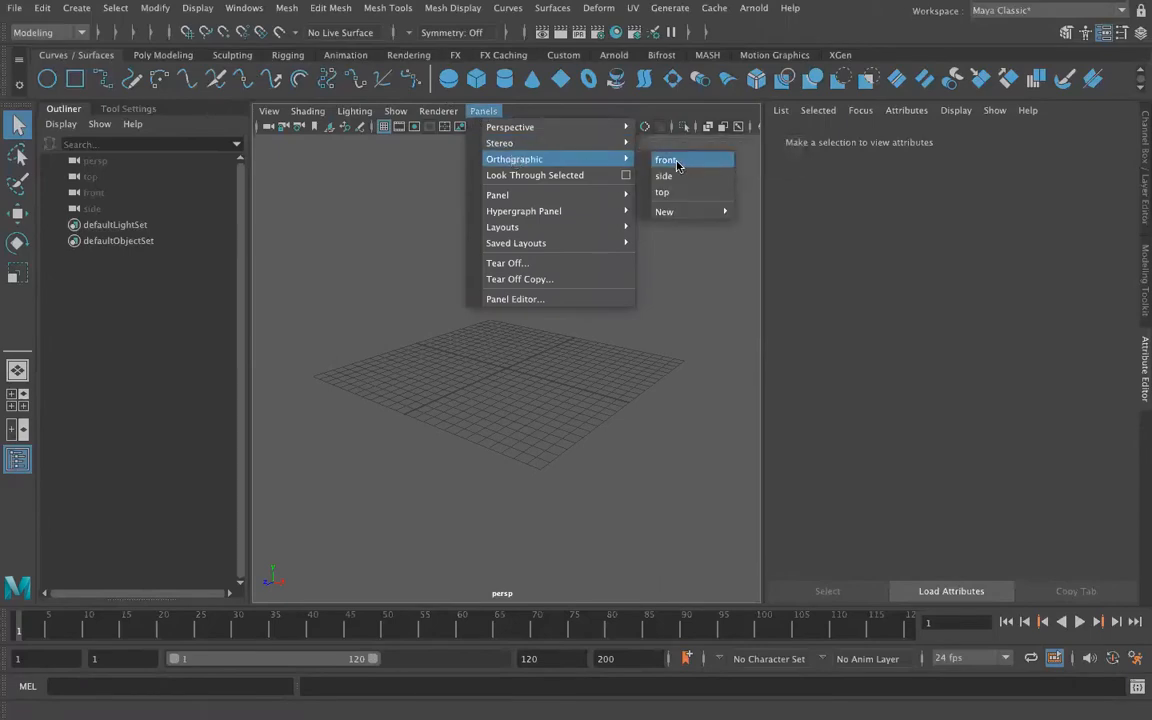
{"action": "left_click", "coordinate": [676, 162]}
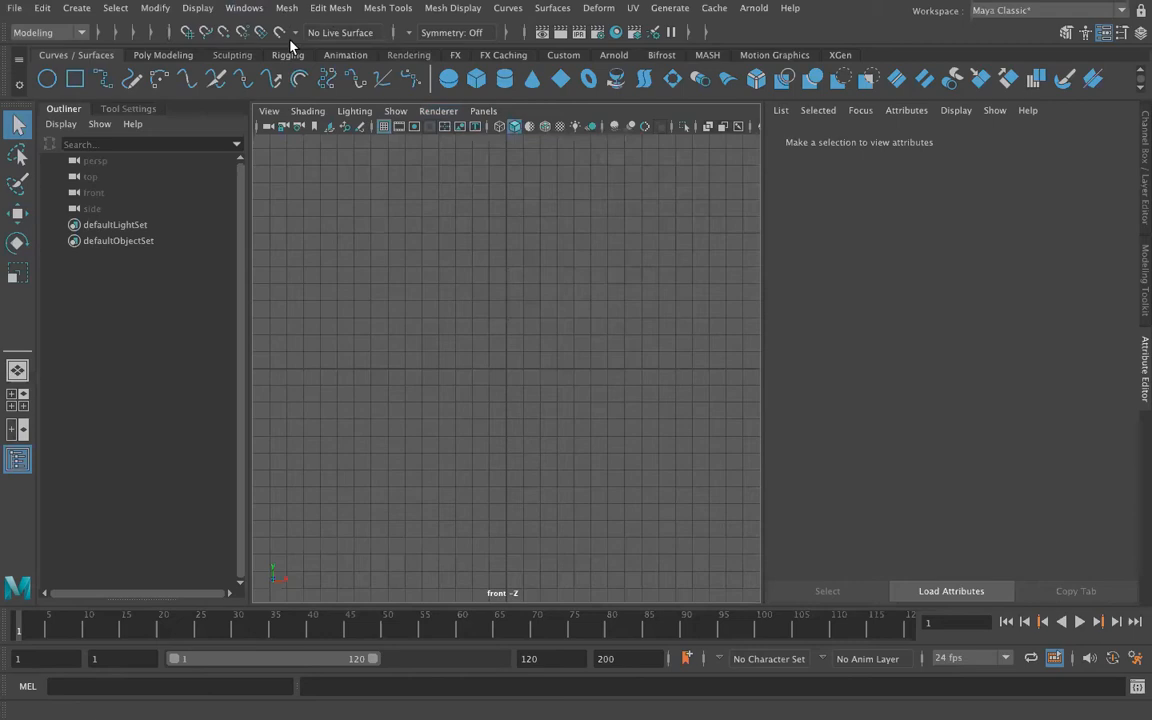
Step: With grid snapping on, draw a straight vertical EP curve from the origin up 16 grid squares
{"action": "left_click", "coordinate": [187, 33]}
{"action": "middle_click_drag", "start_coordinate": [451, 287], "coordinate": [446, 371], "text": "alt"}
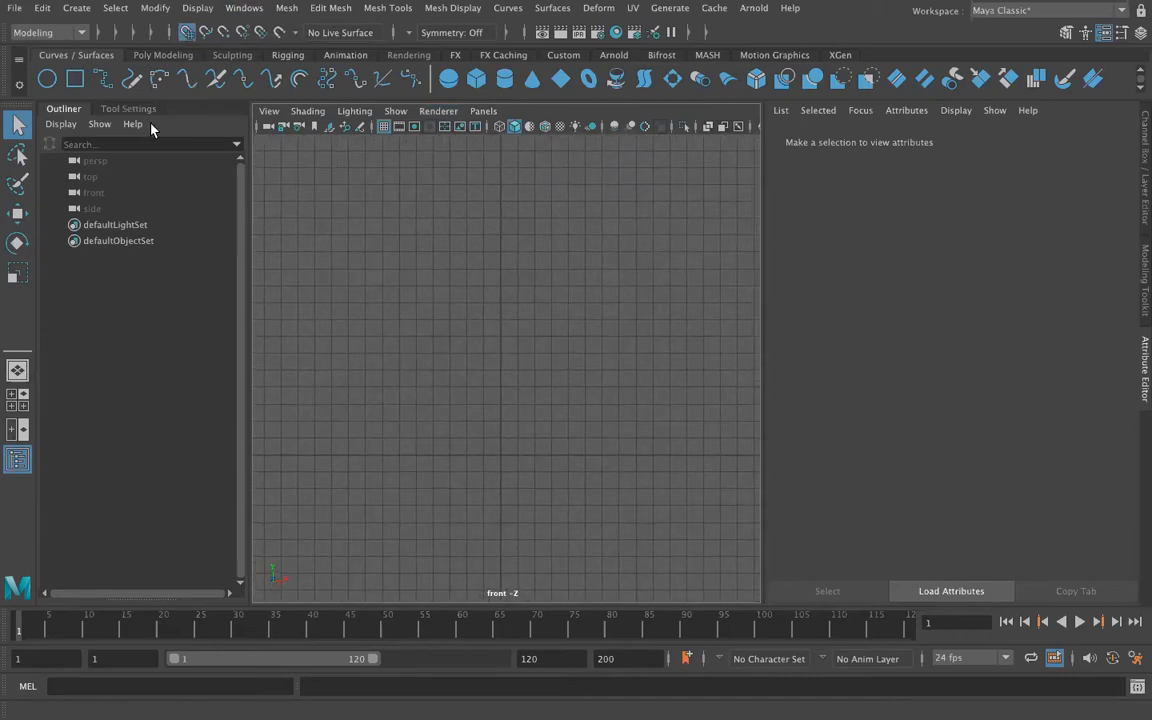
{"action": "left_click", "coordinate": [100, 79]}
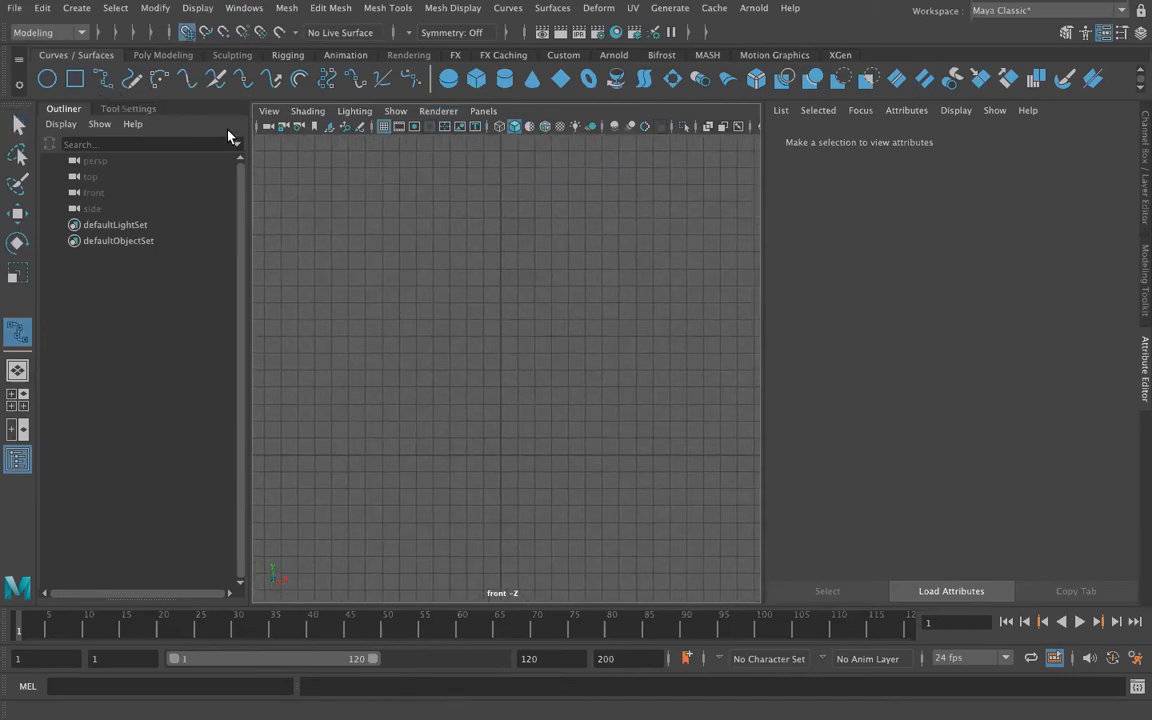
{"action": "left_click", "coordinate": [500, 455]}
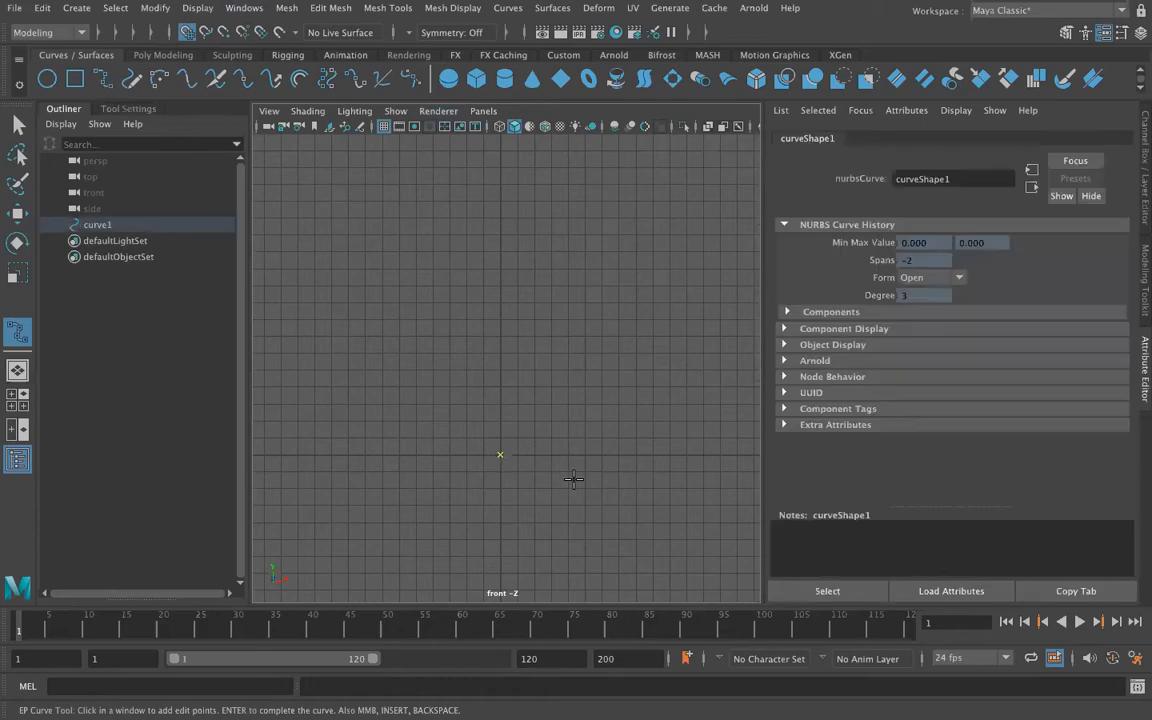
{"action": "left_click", "coordinate": [500, 183]}
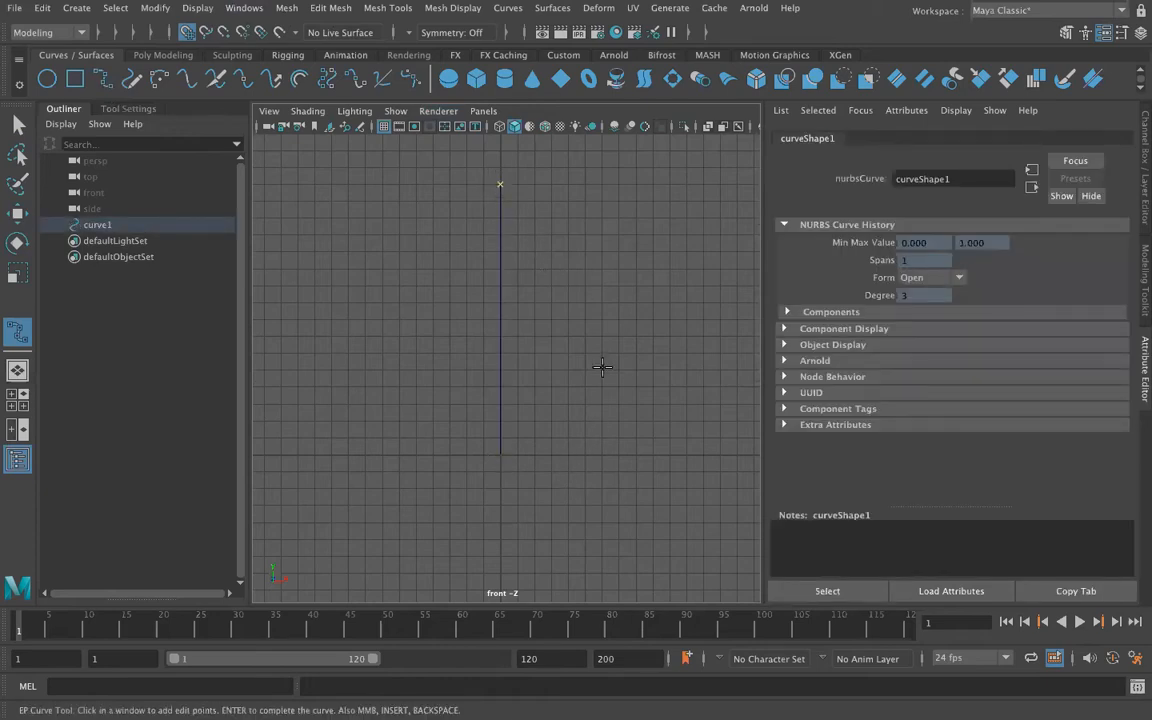
{"action": "key", "text": "q"}
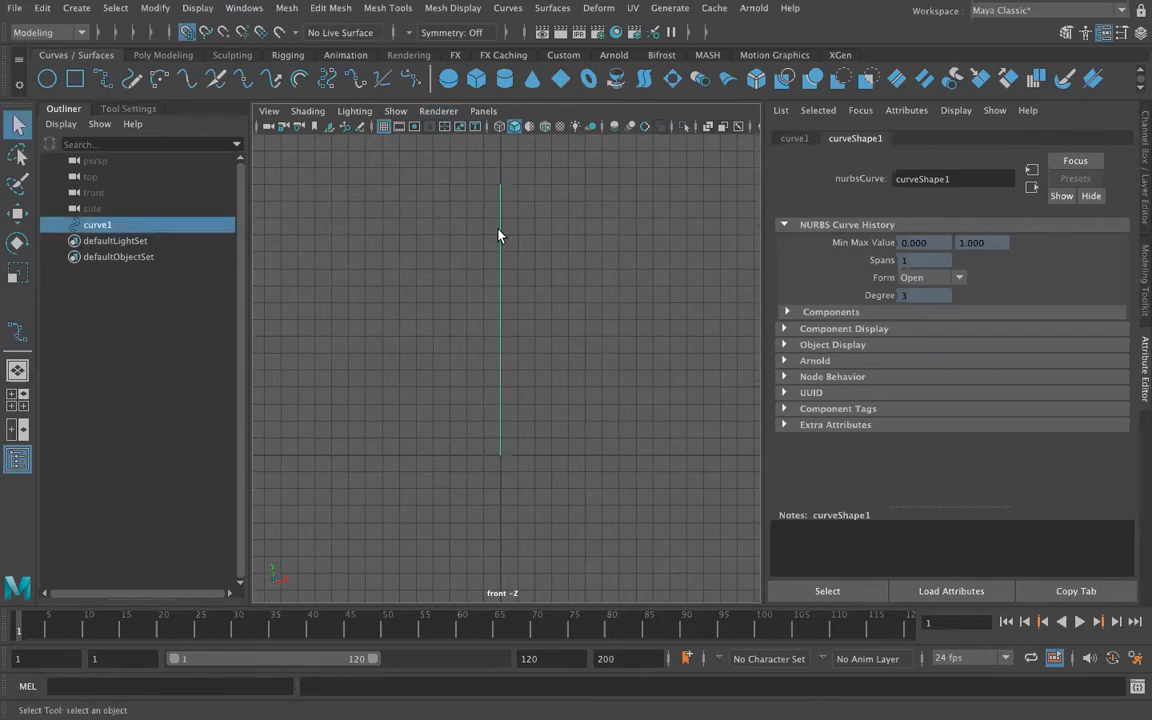
Step: Rebuild the vertical curve as a uniform cubic curve with 20 spans, keeping its ends
{"action": "right_click_drag", "start_coordinate": [505, 236], "coordinate": [494, 256]}
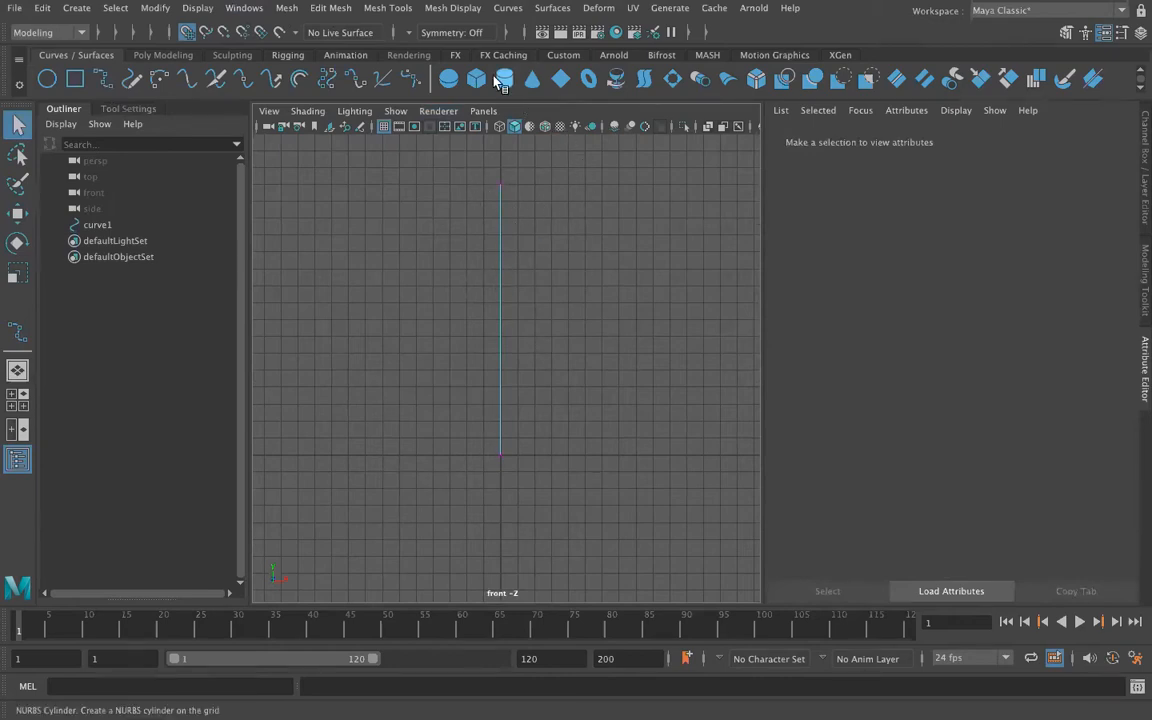
{"action": "left_click", "coordinate": [506, 8]}
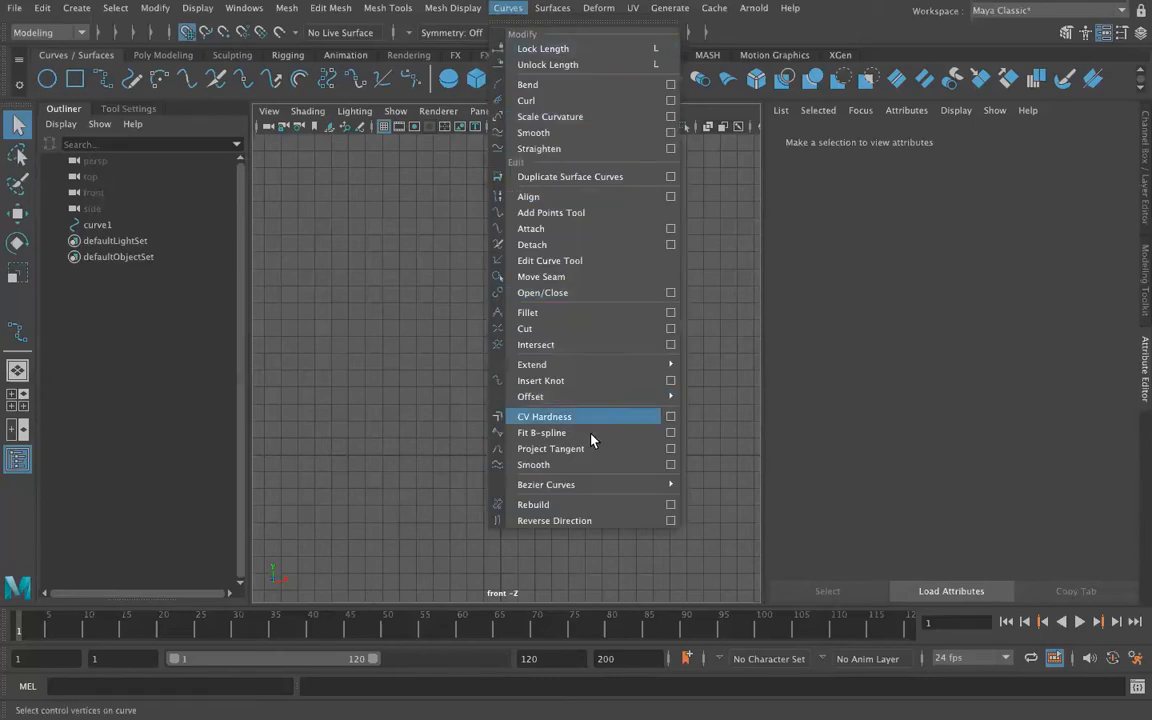
{"action": "left_click", "coordinate": [671, 505]}
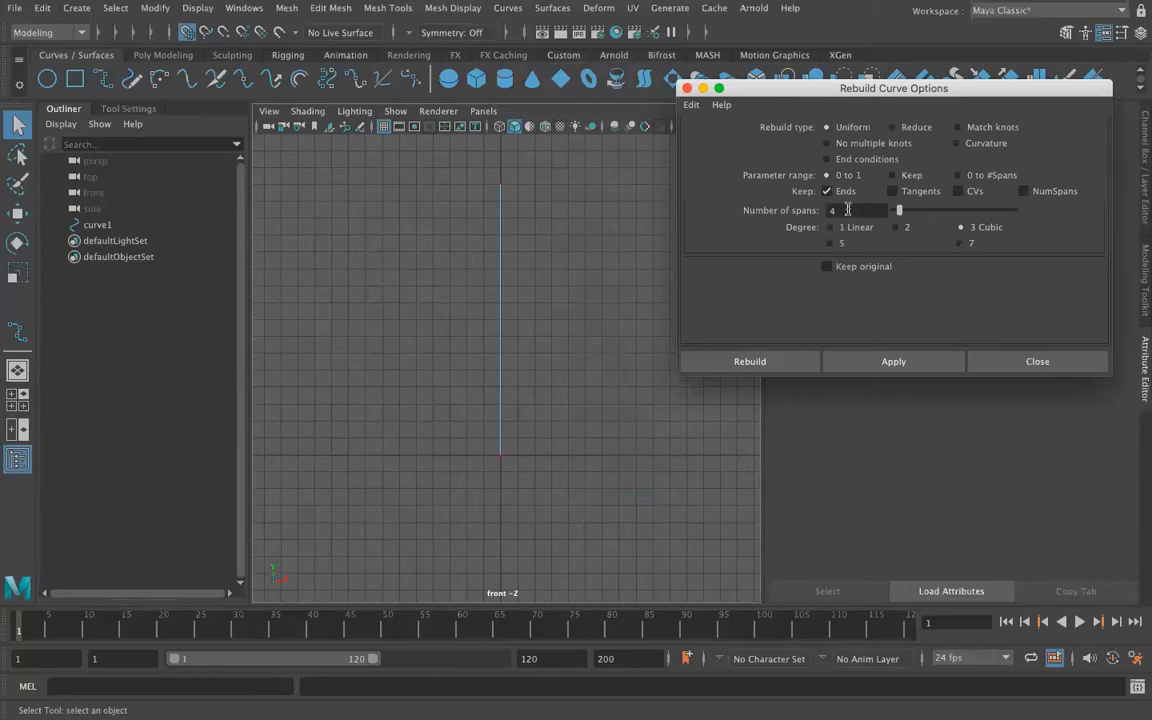
{"action": "left_click_drag", "start_coordinate": [849, 211], "coordinate": [824, 210]}
{"action": "left_click", "coordinate": [826, 191]}
{"action": "type", "text": "20"}
{"action": "left_click", "coordinate": [781, 365]}
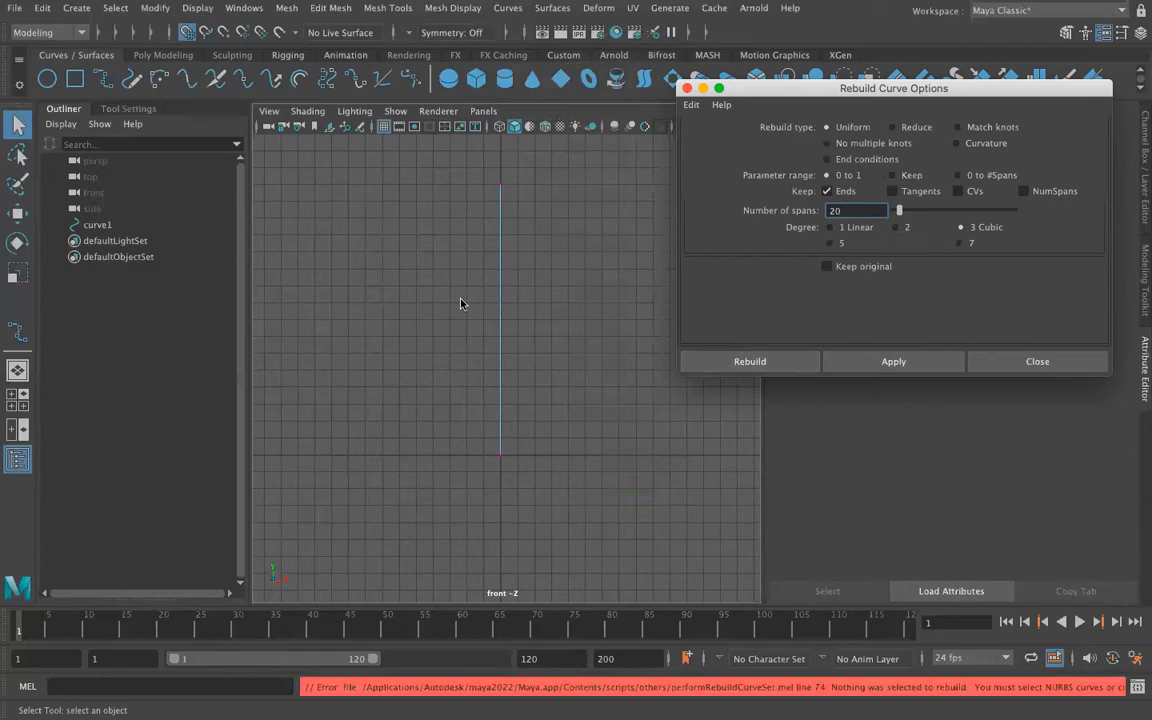
{"action": "left_click", "coordinate": [97, 225]}
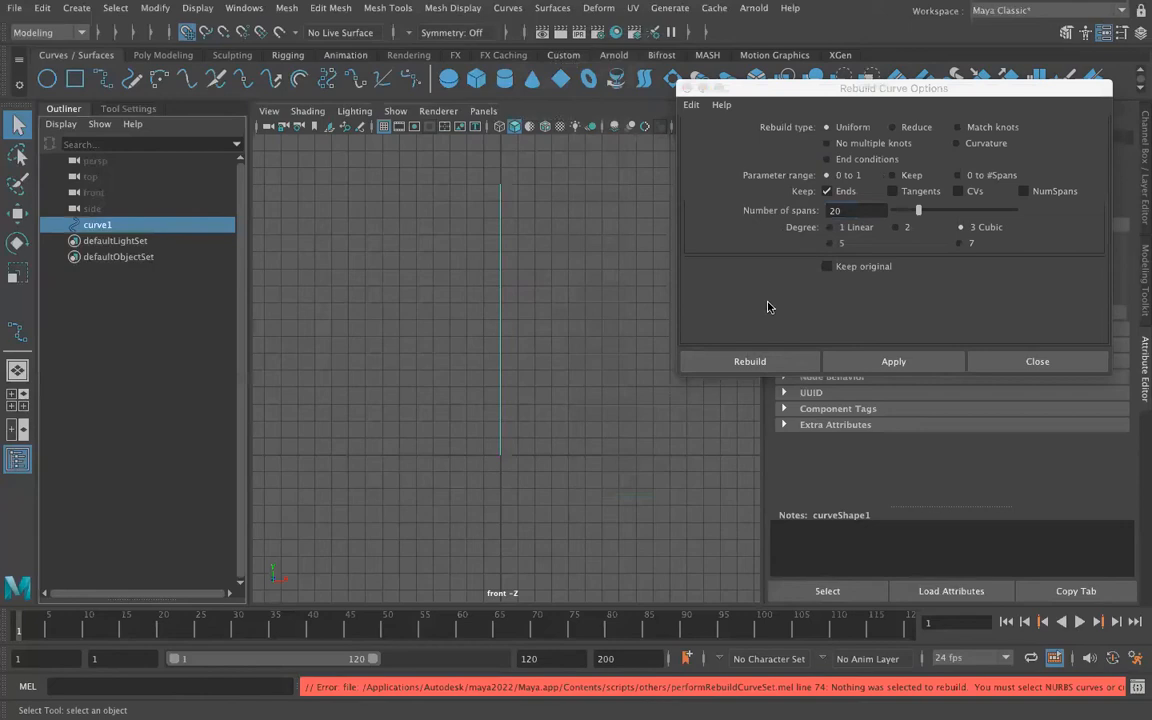
{"action": "left_click", "coordinate": [752, 360]}
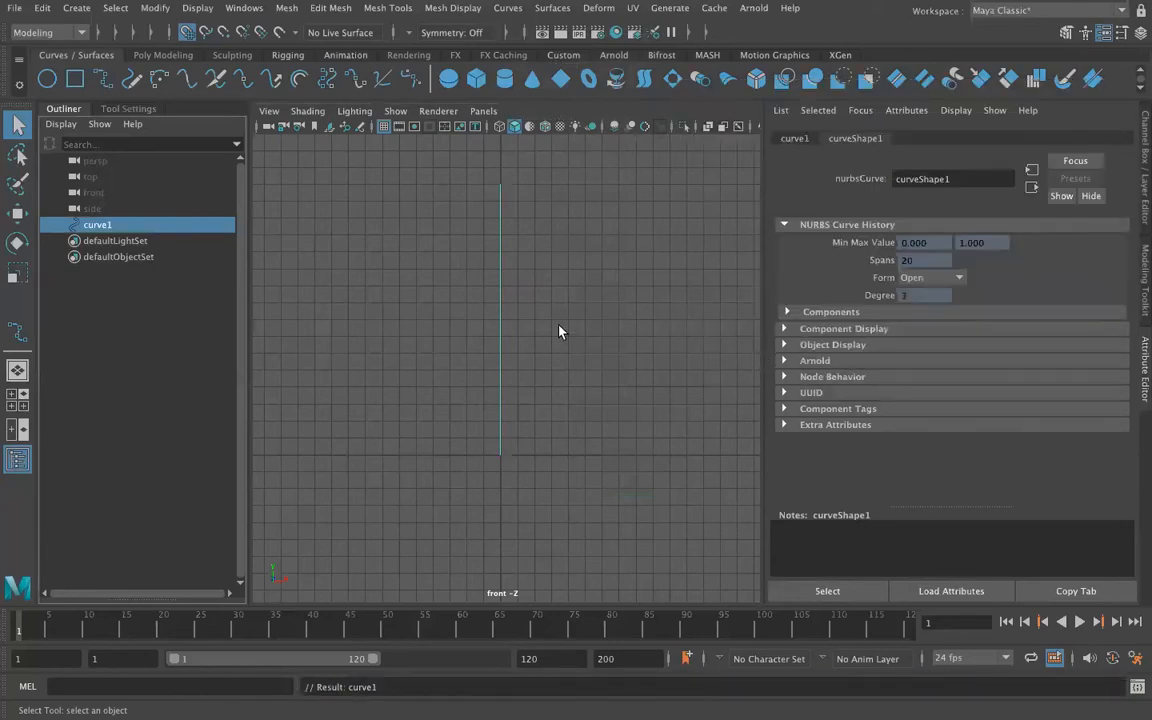
Step: Display the rebuilt curve's control vertices and check their distribution up close
{"action": "right_click_drag", "start_coordinate": [505, 323], "coordinate": [510, 352]}
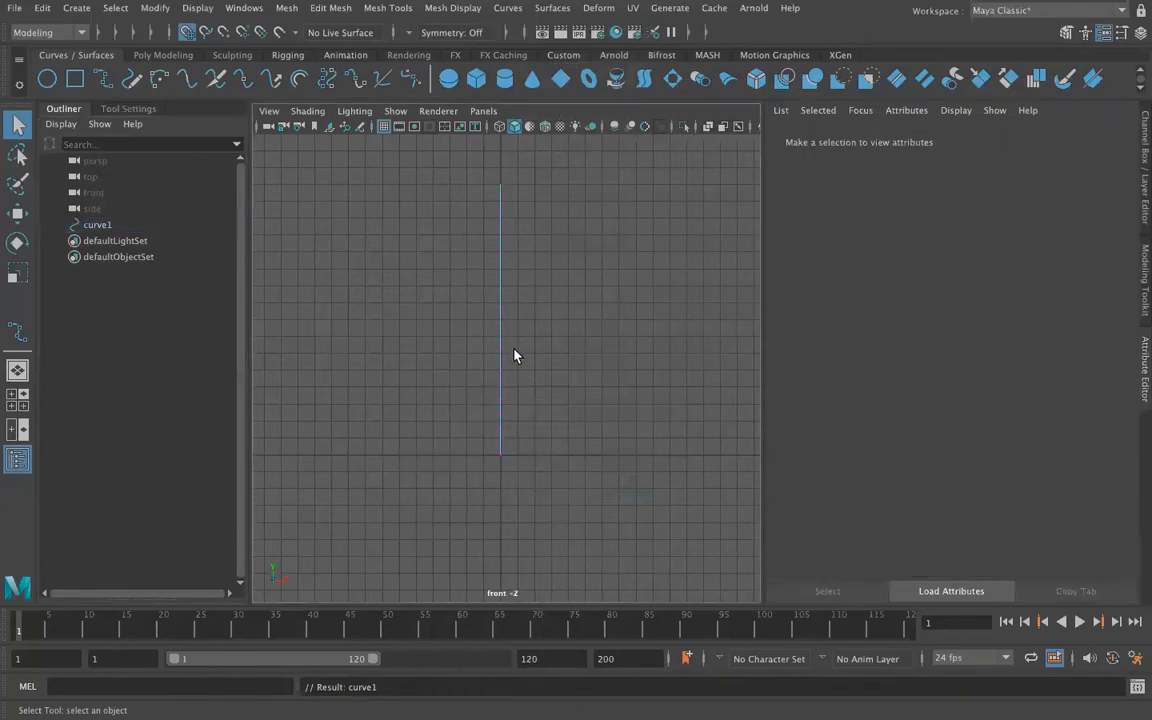
{"action": "scroll", "coordinate": [526, 282], "scroll_direction": "up", "scroll_amount": 2}
{"action": "left_click_drag", "start_coordinate": [473, 247], "coordinate": [553, 312]}
{"action": "left_click", "coordinate": [421, 204]}
{"action": "scroll", "coordinate": [422, 206], "scroll_direction": "down", "scroll_amount": 2}
{"action": "scroll", "coordinate": [450, 198], "scroll_direction": "down", "scroll_amount": 2}
Step: Select all of the curve's control vertices and snap their pivot to the curve's lower end at the origin
{"action": "left_click_drag", "start_coordinate": [465, 193], "coordinate": [570, 479]}
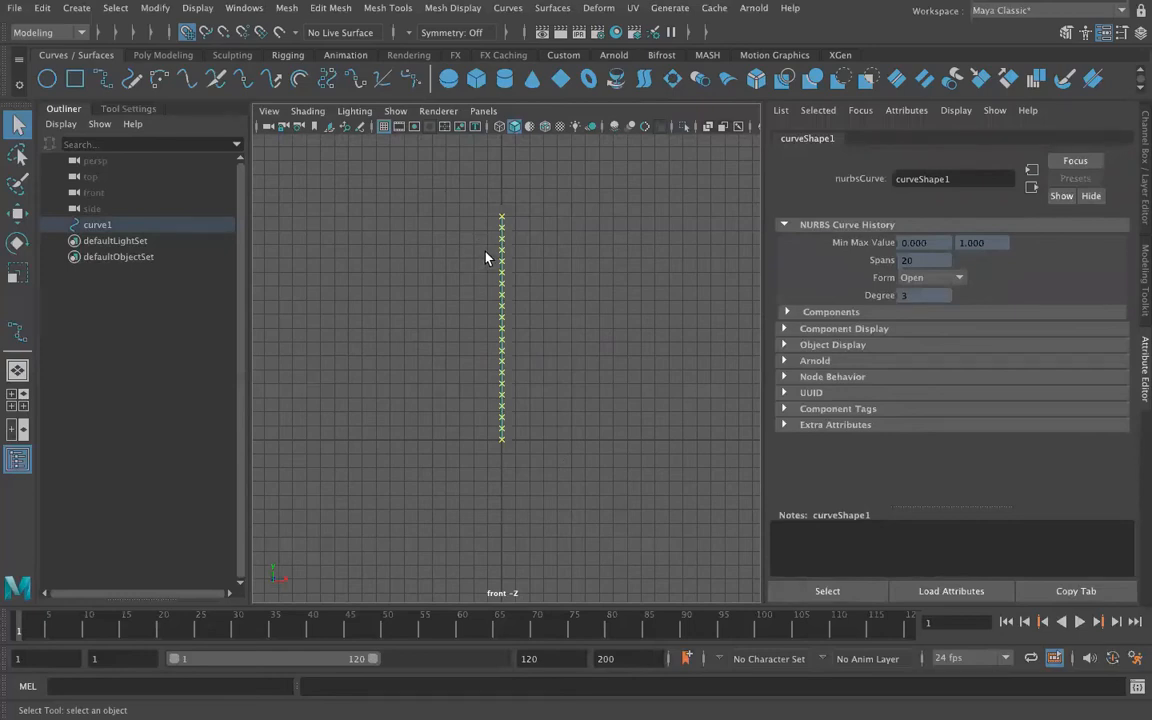
{"action": "key", "text": "e"}
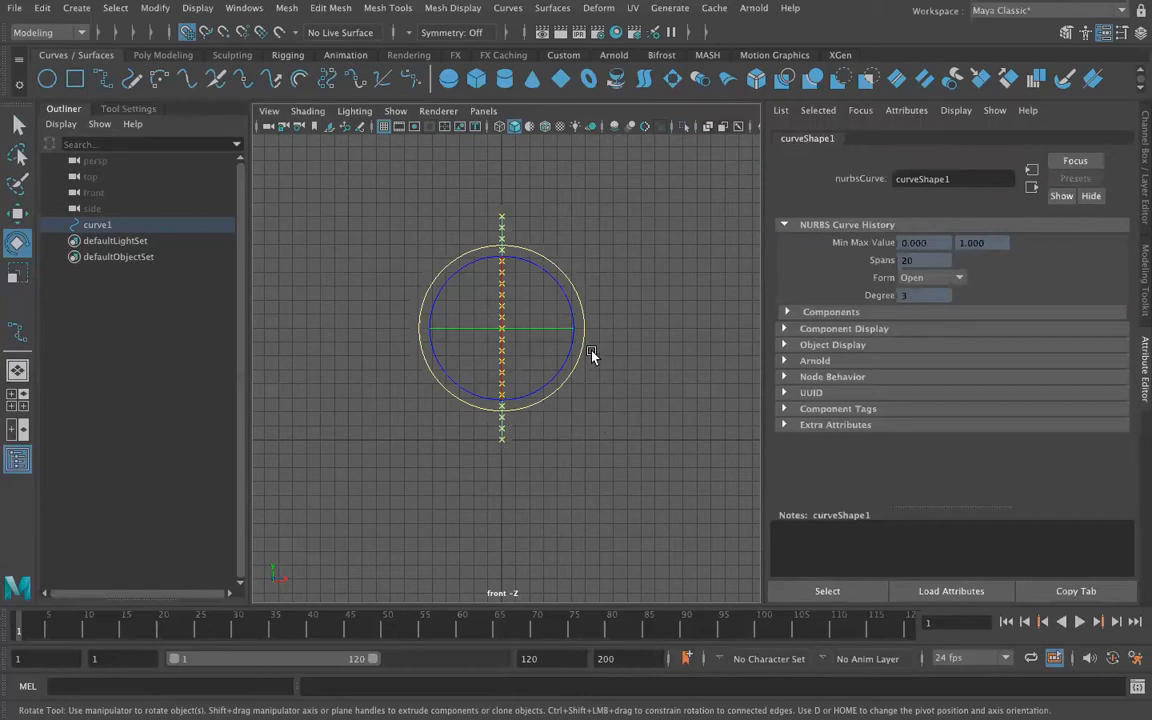
{"action": "key", "text": "w"}
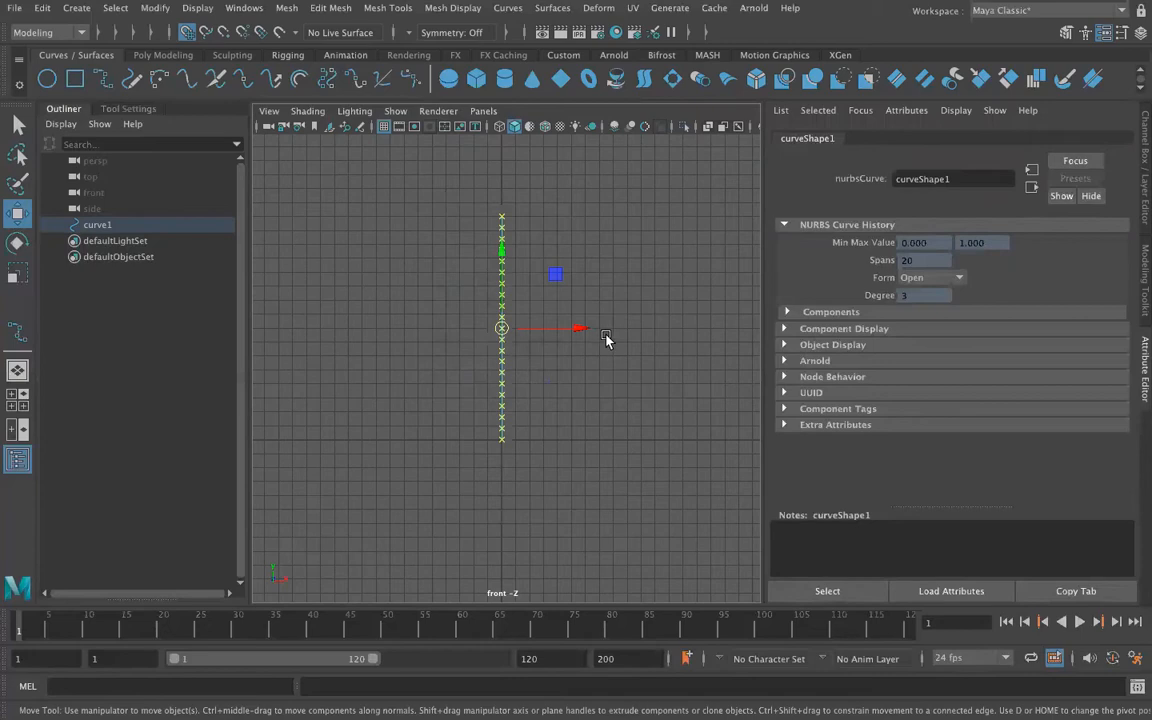
{"action": "key", "text": "d"}
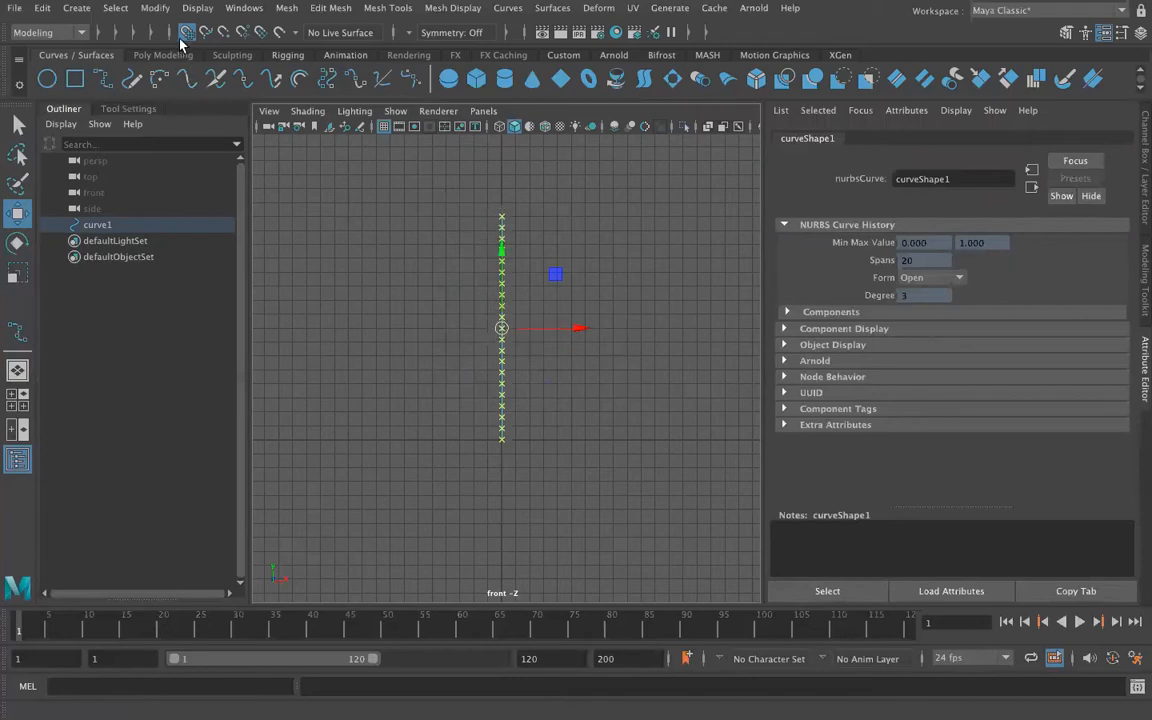
{"action": "left_click_drag", "start_coordinate": [502, 330], "coordinate": [505, 442]}
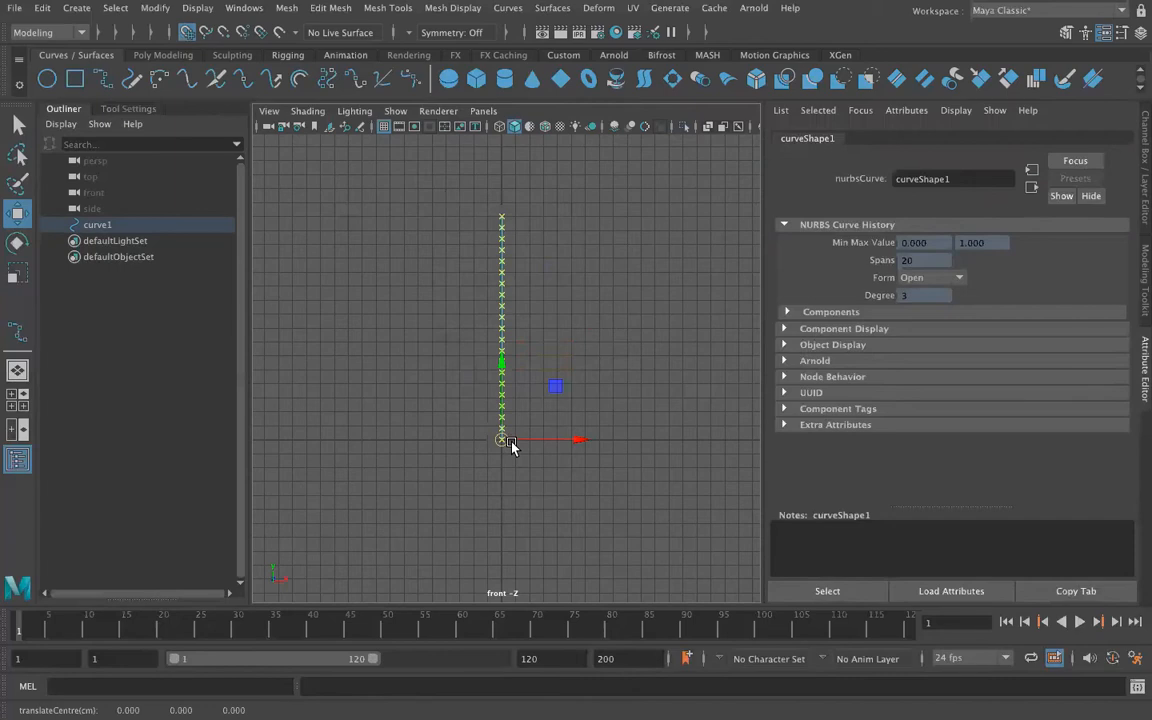
{"action": "left_click", "coordinate": [432, 380]}
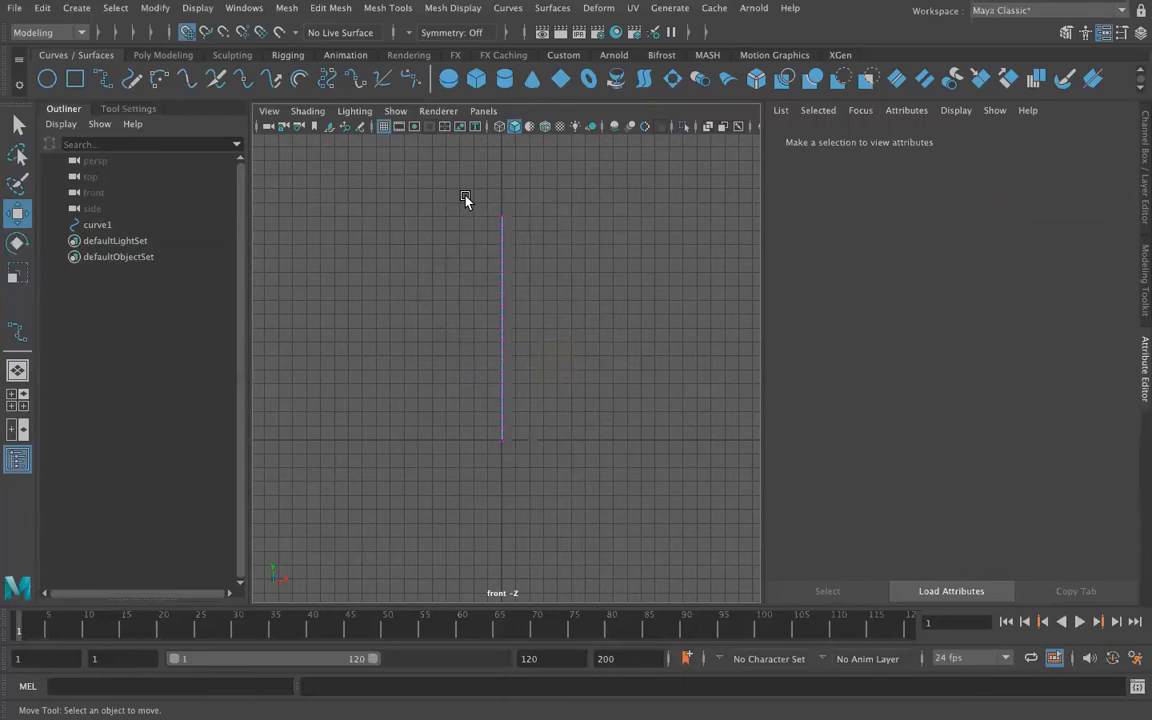
Step: Create a NURBS circle at the origin and set its scale to 0.8 on all three axes
{"action": "left_click", "coordinate": [50, 80]}
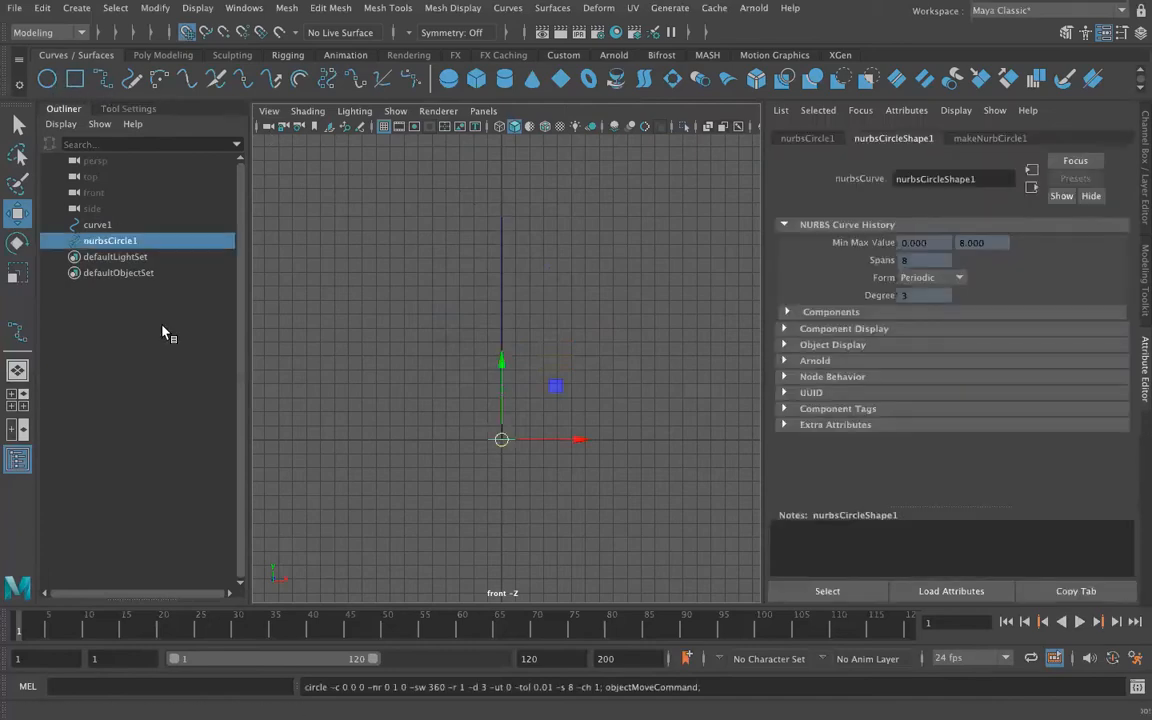
{"action": "left_click", "coordinate": [785, 141]}
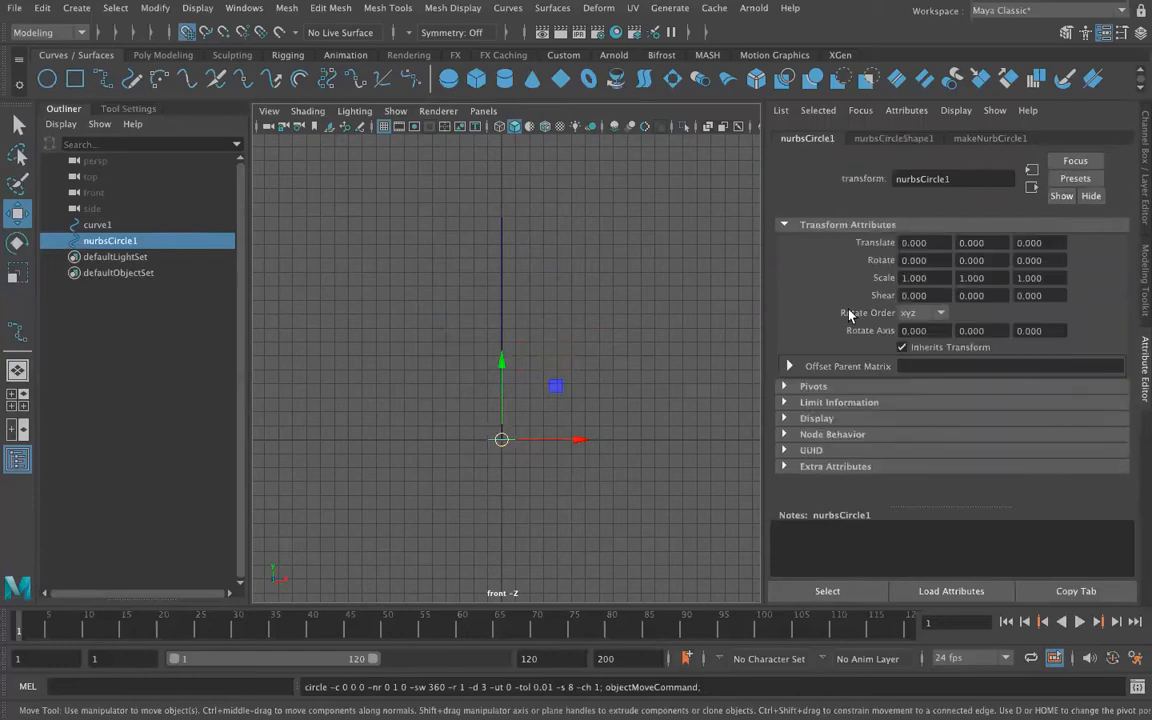
{"action": "double_click", "coordinate": [928, 277]}
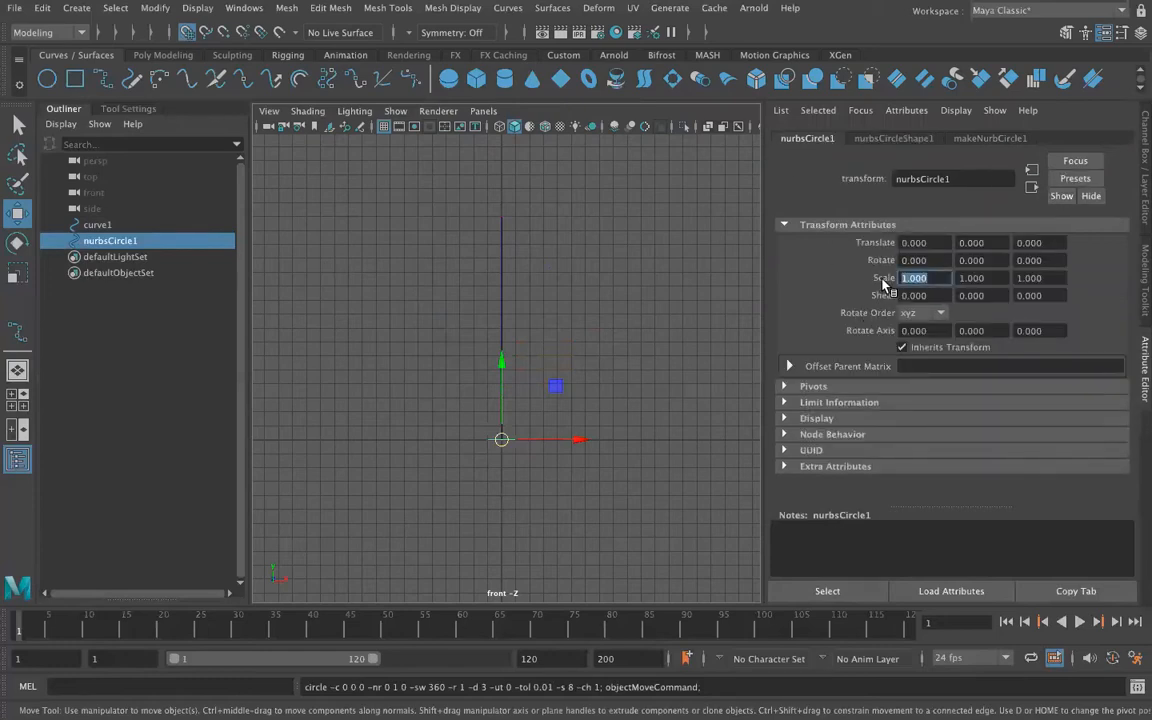
{"action": "type", "text": "0.8"}
{"action": "key", "text": "Tab"}
{"action": "type", "text": "0.8"}
{"action": "key", "text": "Tab"}
{"action": "type", "text": "0.8"}
{"action": "key", "text": "Return"}
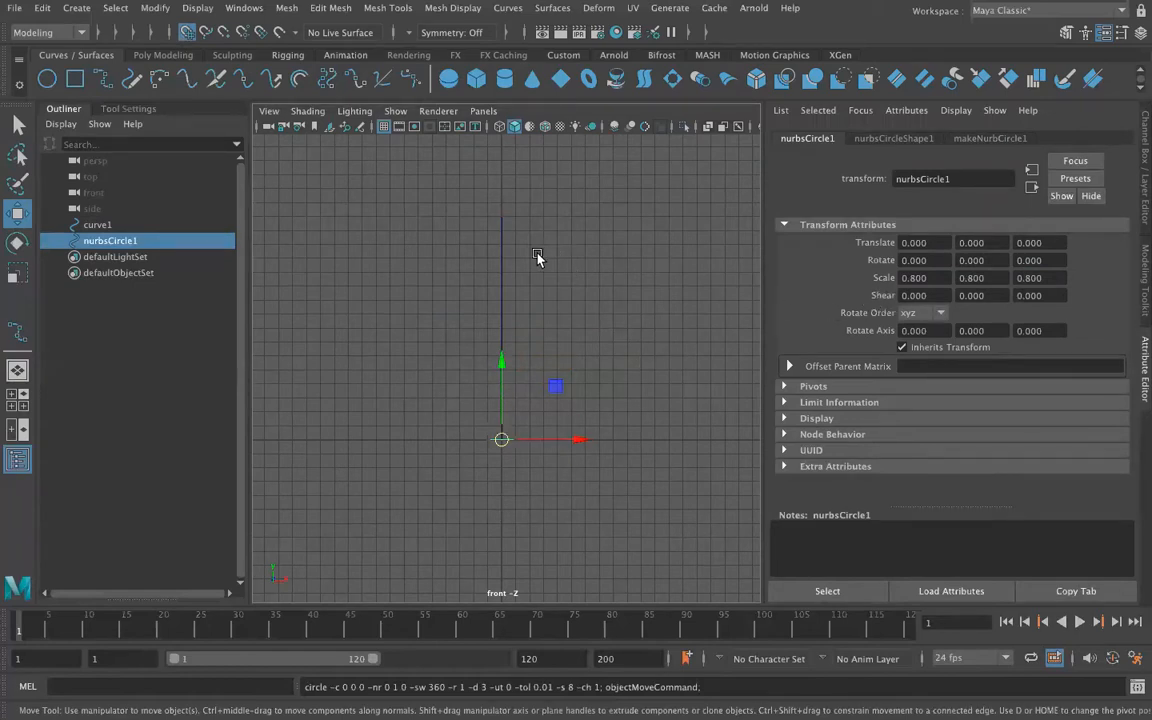
Step: Extrude the circle along the vertical curve to form a tube surface
{"action": "left_click", "coordinate": [153, 226], "text": "ctrl"}
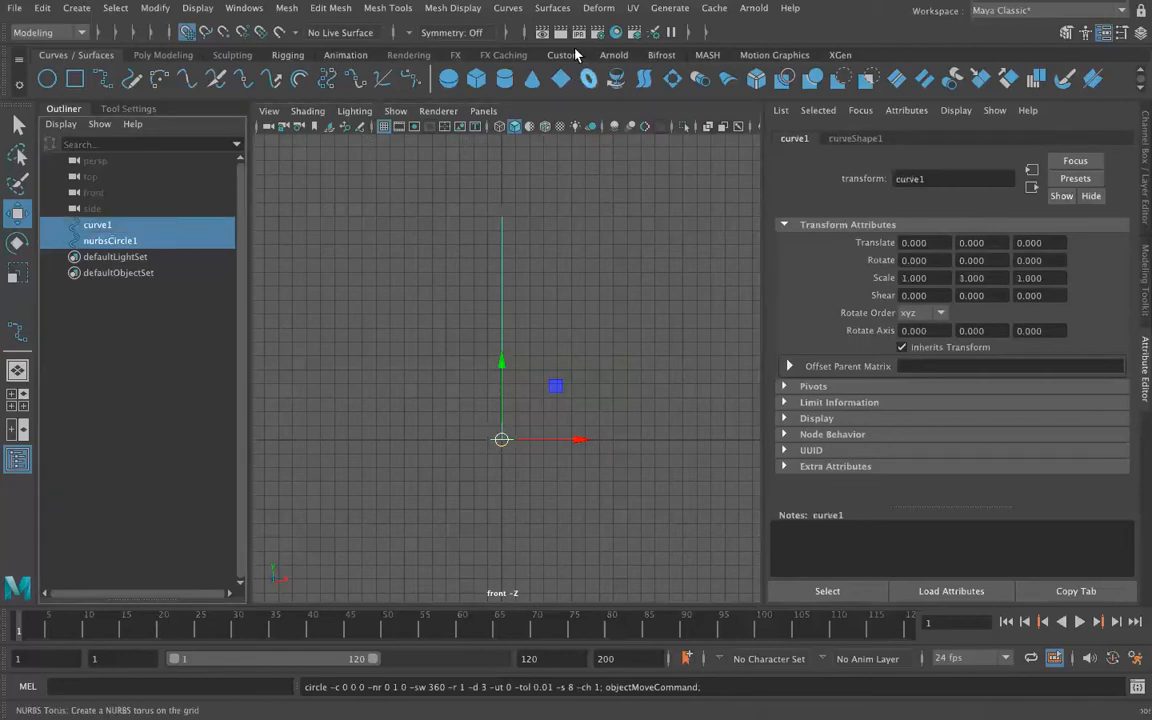
{"action": "left_click", "coordinate": [553, 9]}
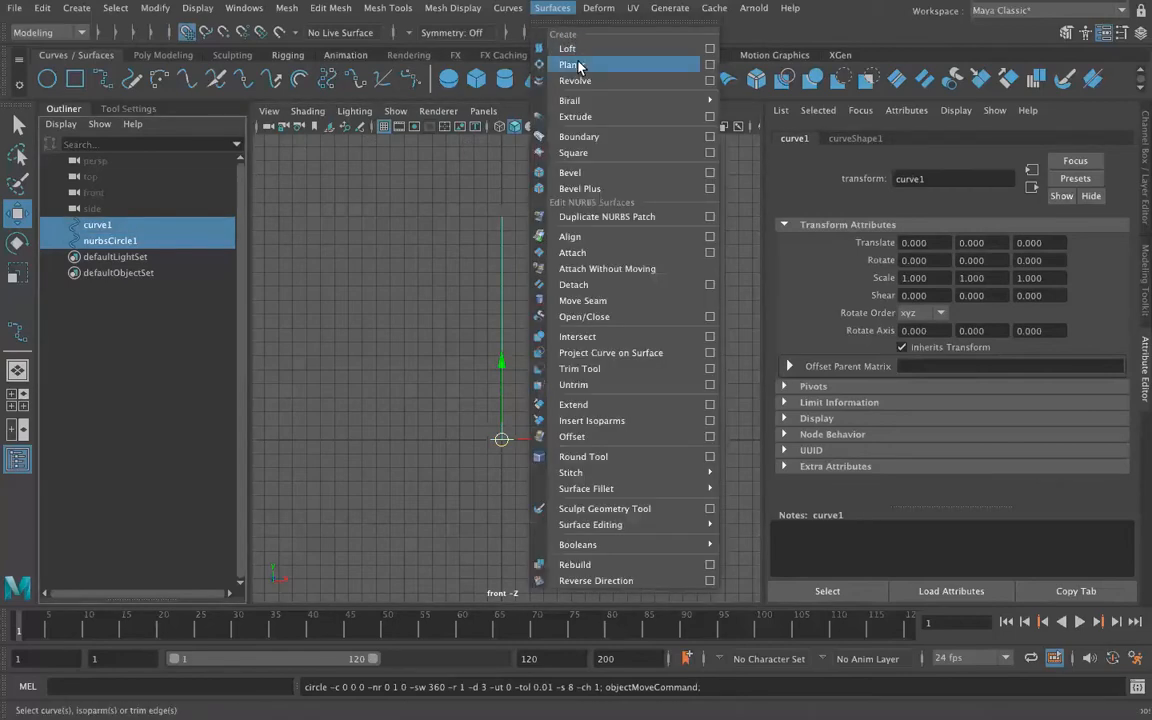
{"action": "left_click", "coordinate": [576, 117]}
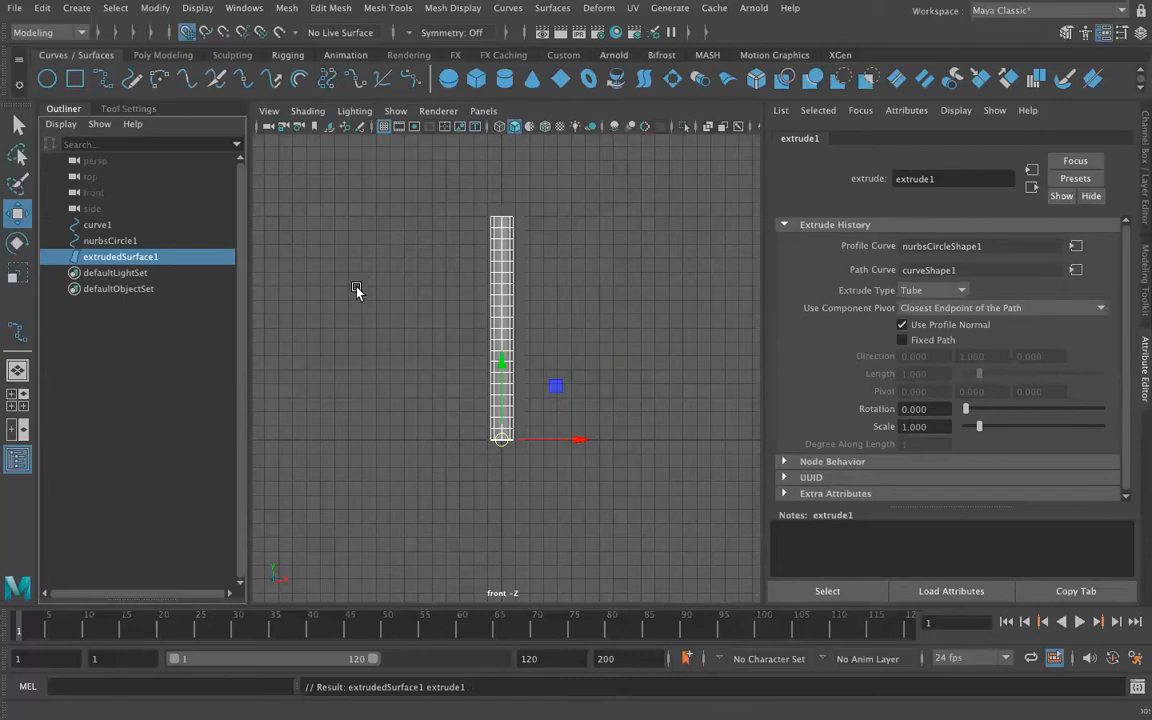
Step: Set the profile circle's scale to 0.6 on all three axes to thin the extruded tube
{"action": "left_click", "coordinate": [132, 242]}
{"action": "left_click_drag", "start_coordinate": [942, 279], "coordinate": [911, 279]}
{"action": "type", "text": "6"}
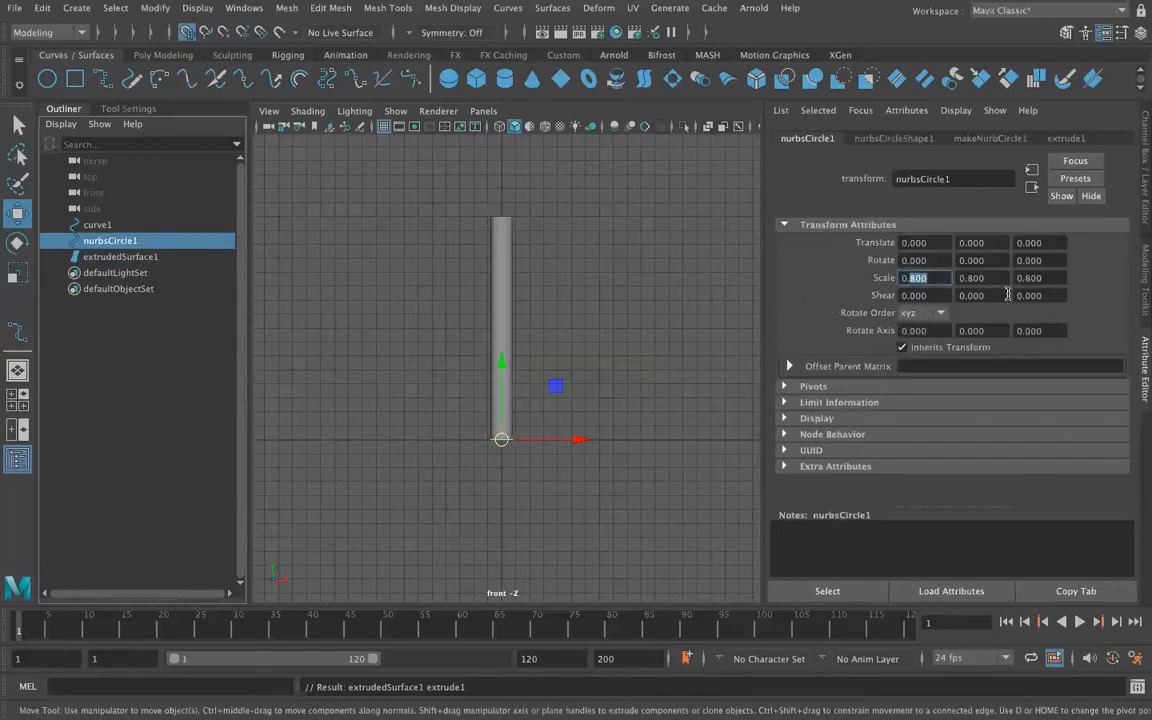
{"action": "left_click_drag", "start_coordinate": [985, 278], "coordinate": [966, 279]}
{"action": "left_click", "coordinate": [1034, 277]}
{"action": "type", "text": "0.6"}
{"action": "key", "text": "Return"}
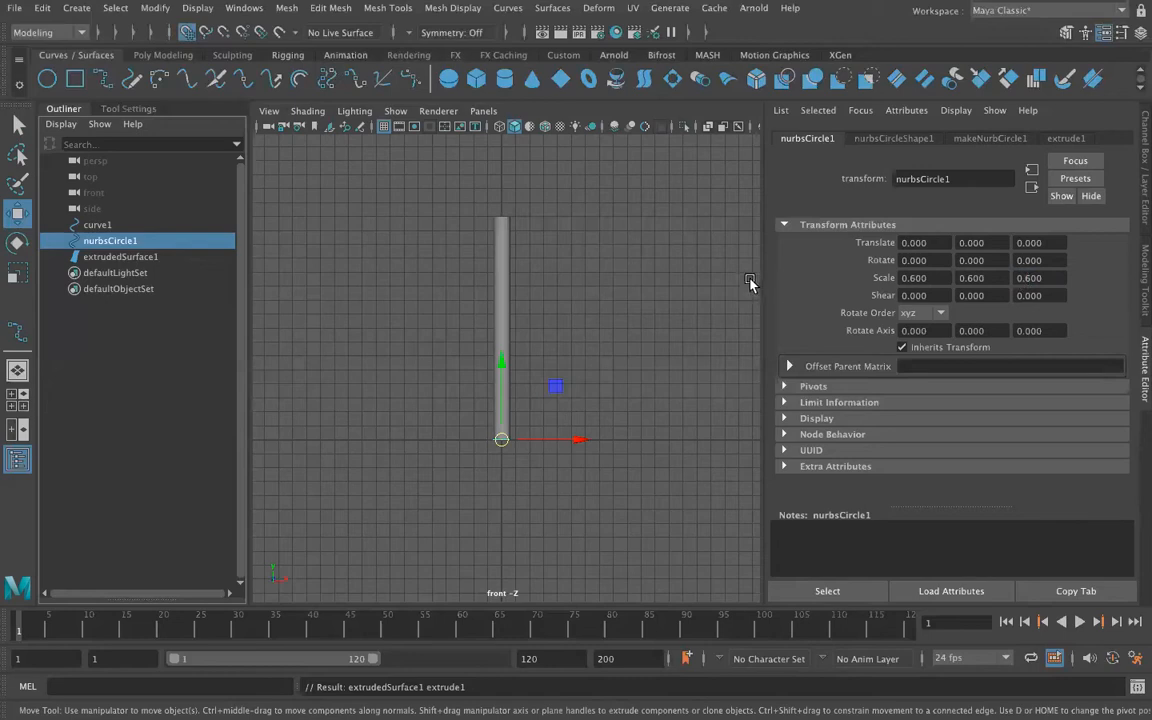
Step: Try curling the path curve with an amount of 1.720 and a frequency of 5.642, and undo the curl
{"action": "left_click", "coordinate": [178, 227]}
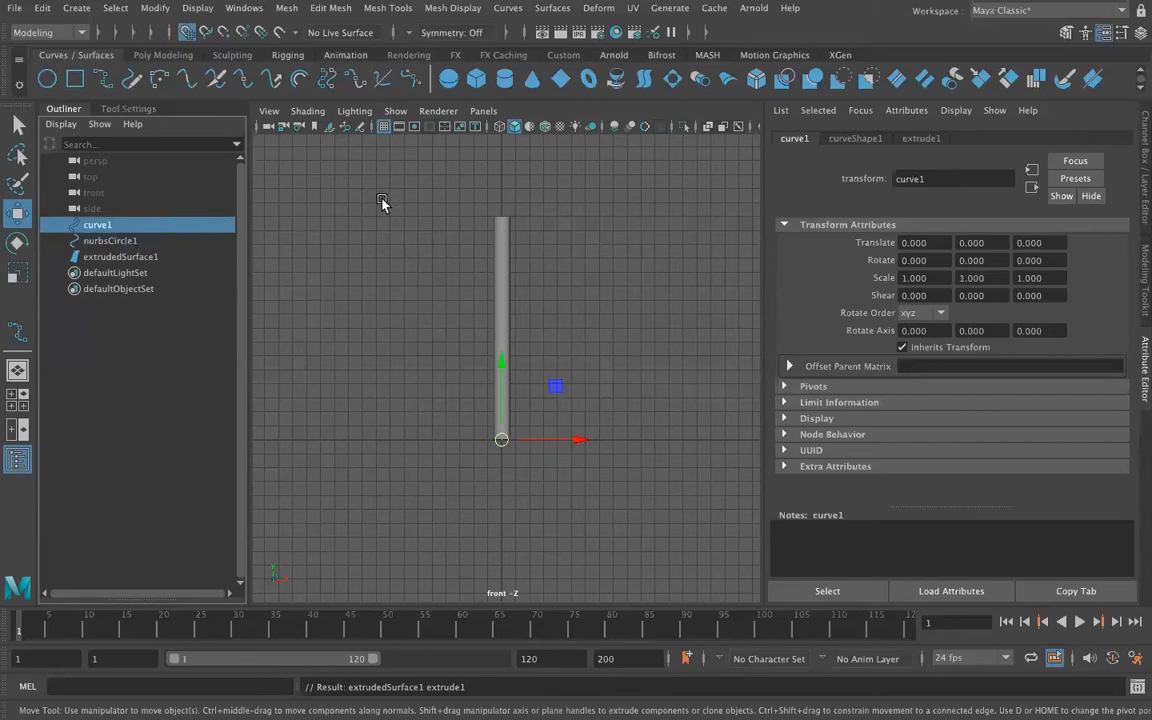
{"action": "left_click", "coordinate": [508, 8]}
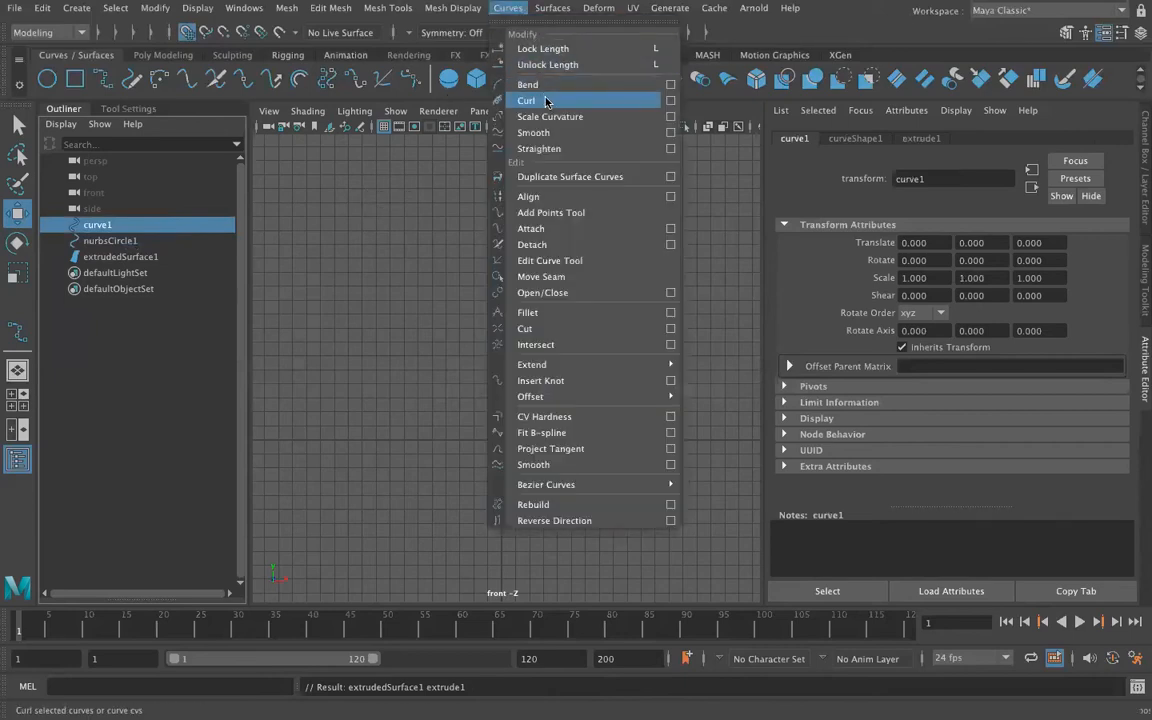
{"action": "left_click", "coordinate": [670, 100]}
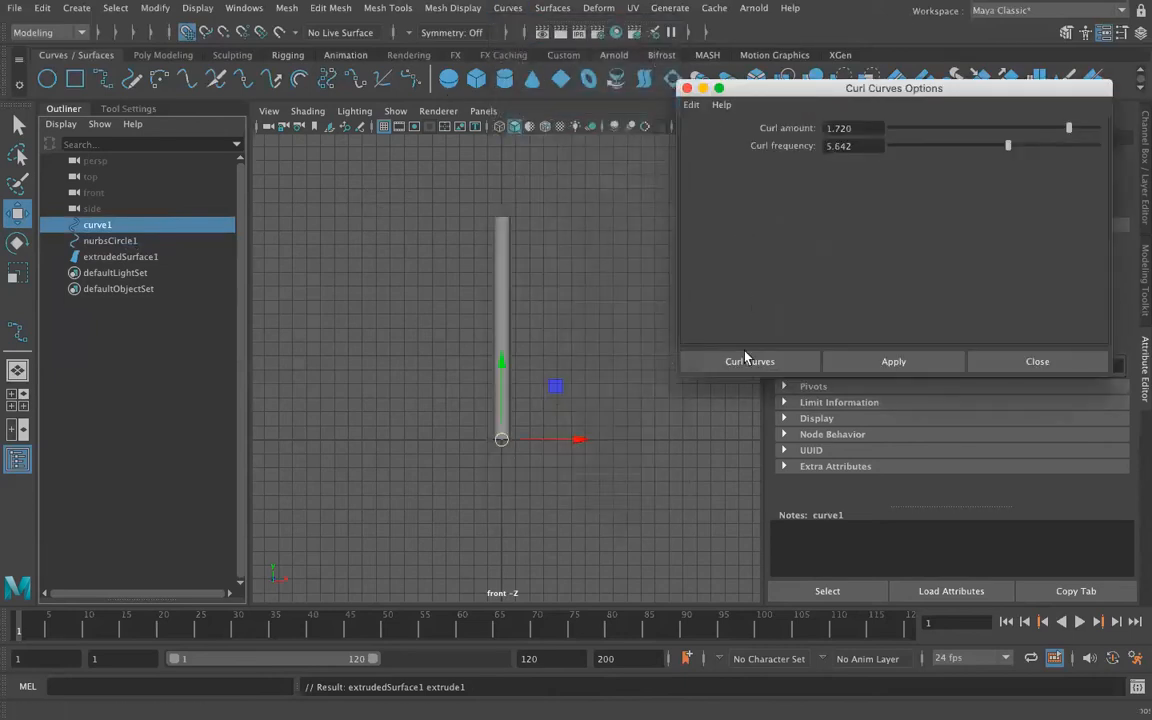
{"action": "left_click", "coordinate": [779, 364]}
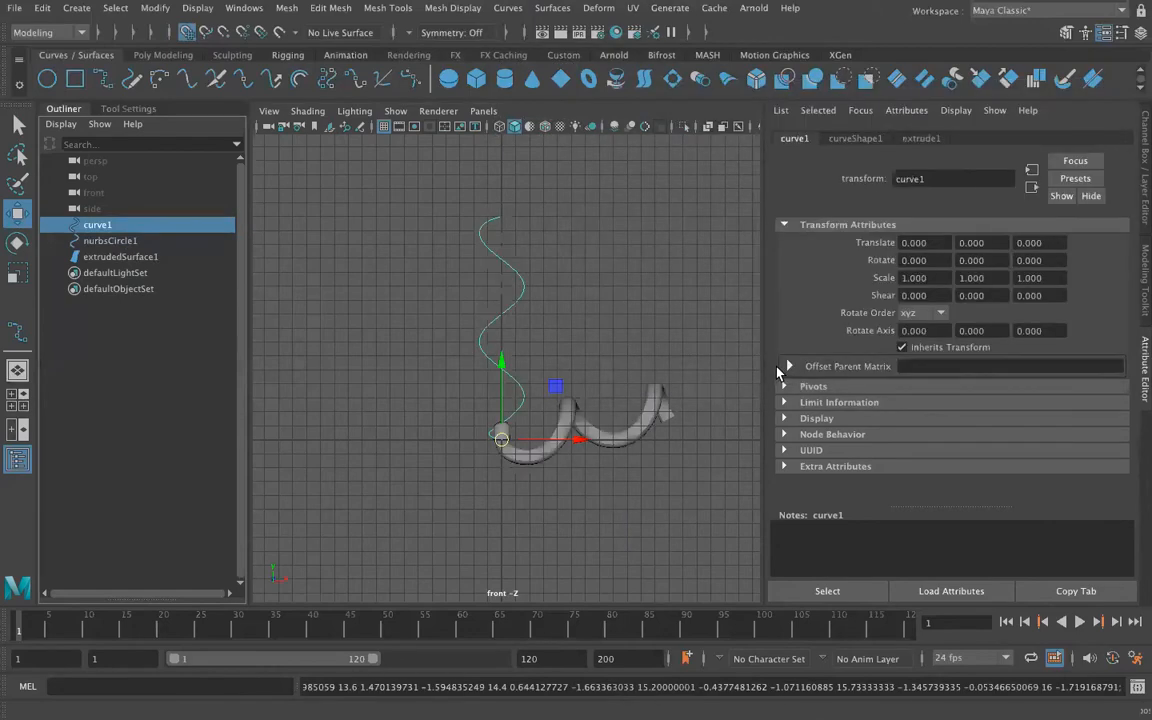
{"action": "key", "text": "ctrl+z"}
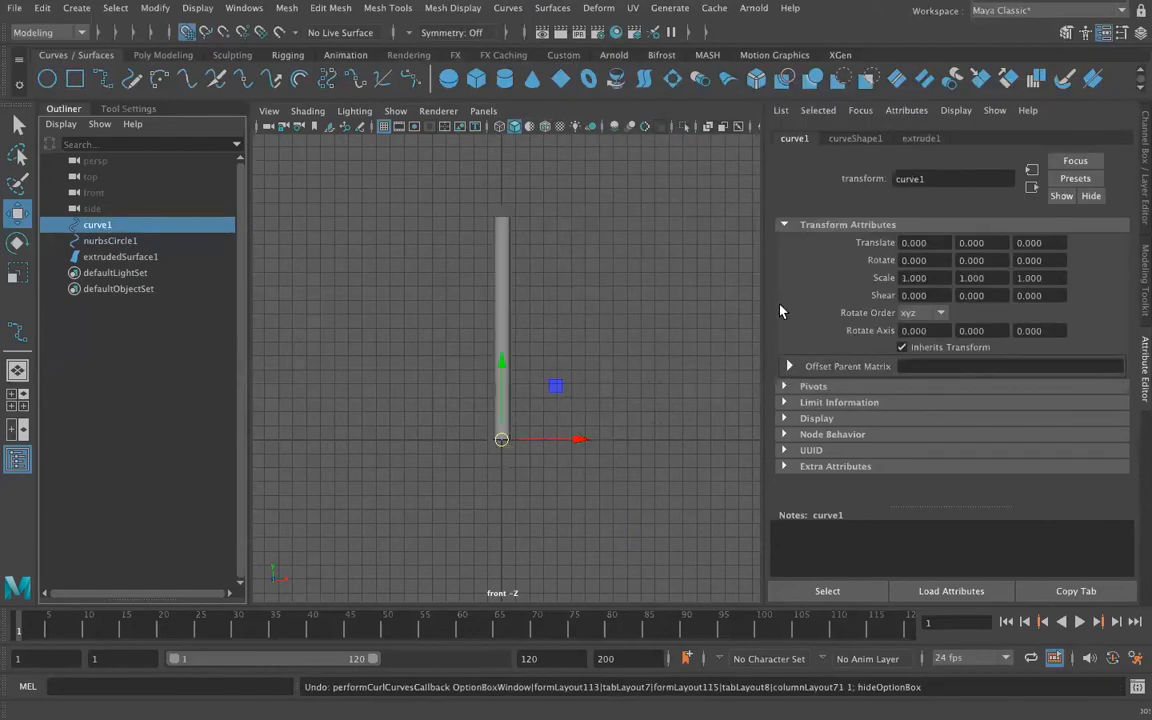
Step: Try curling the path curve with an amount of 0.202 and a frequency of 0.428, and undo the curl
{"action": "left_click", "coordinate": [510, 10]}
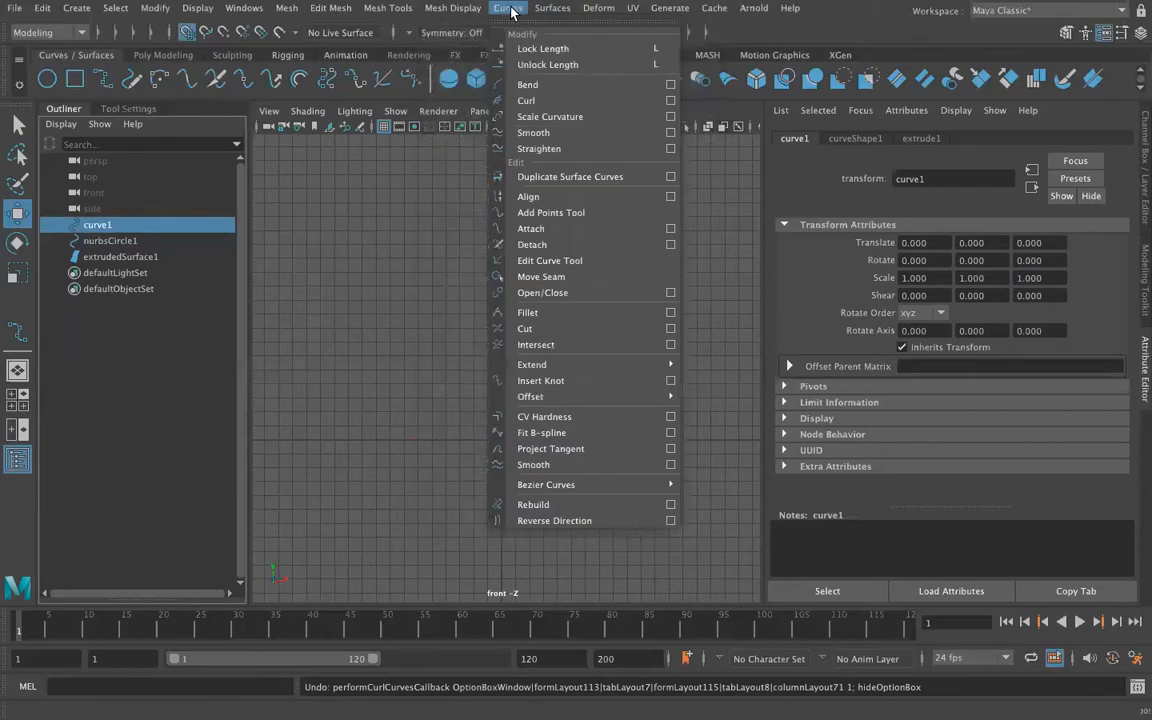
{"action": "left_click", "coordinate": [670, 100]}
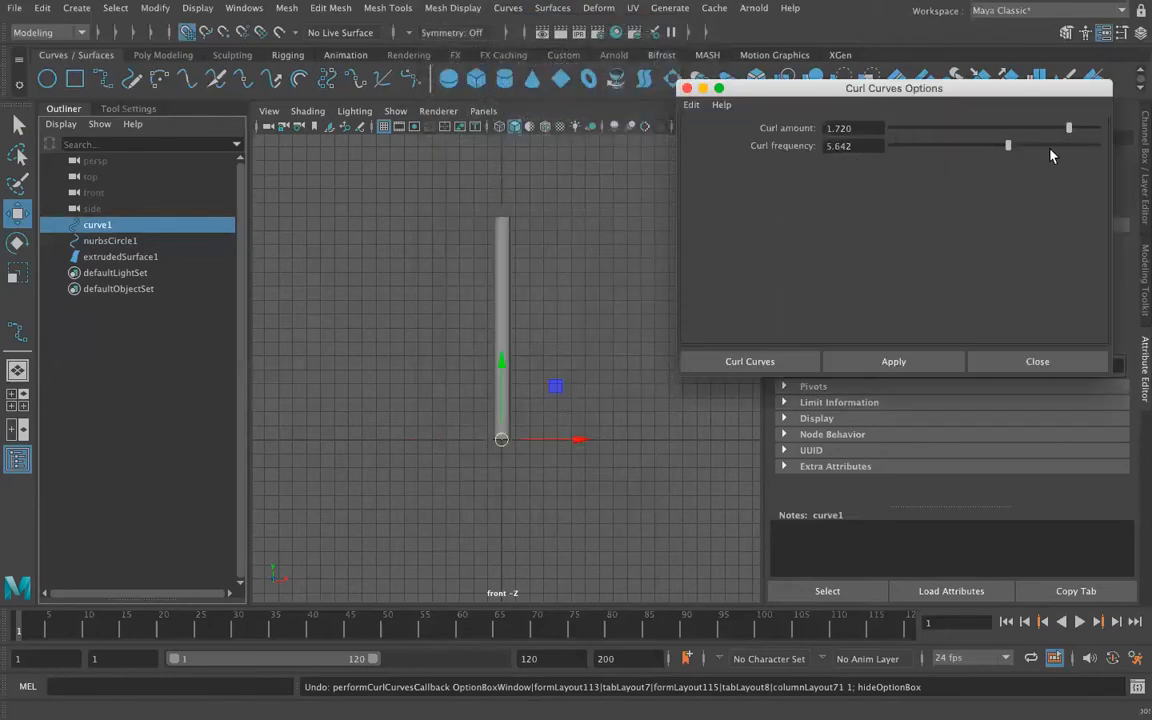
{"action": "left_click_drag", "start_coordinate": [1007, 146], "coordinate": [901, 147]}
{"action": "left_click_drag", "start_coordinate": [1063, 130], "coordinate": [912, 125]}
{"action": "left_click", "coordinate": [777, 362]}
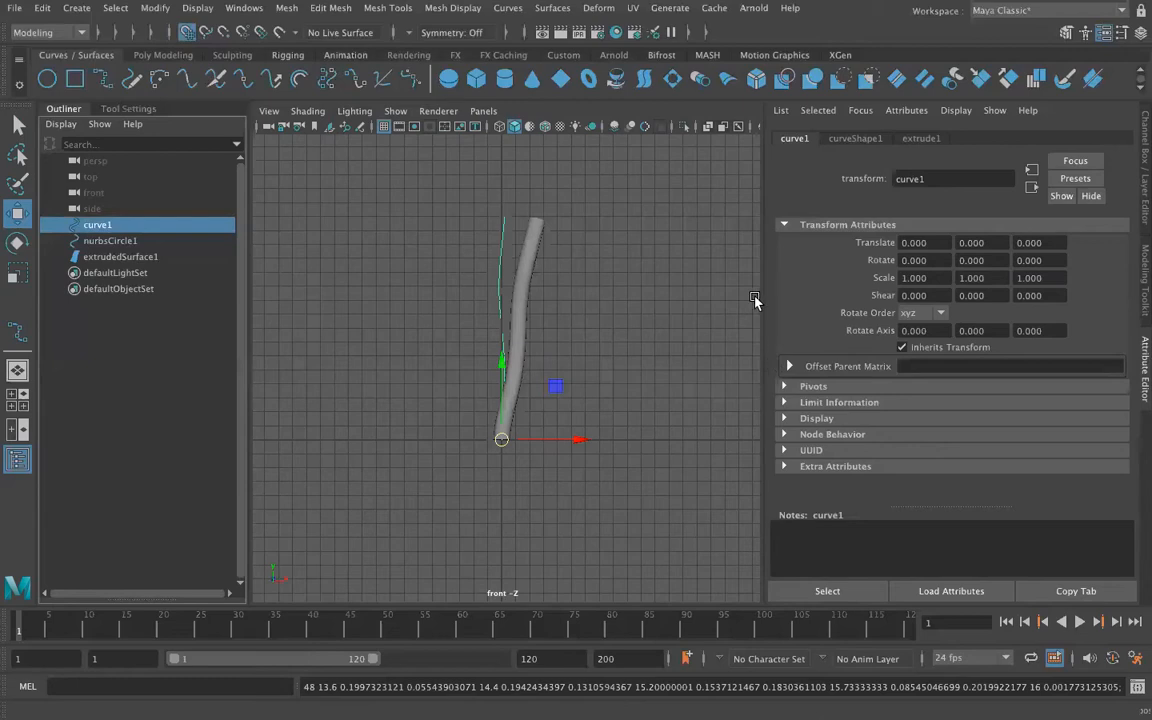
{"action": "key", "text": "ctrl+z"}
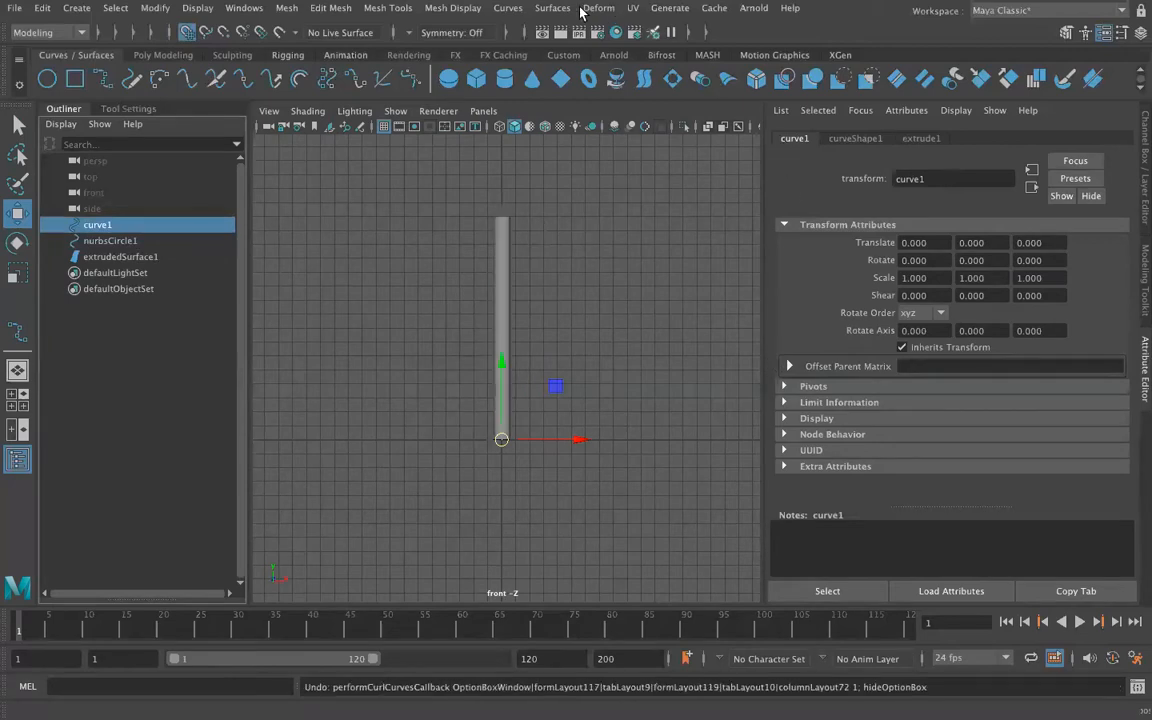
Step: Try curling the path curve with a slightly higher frequency, and undo that curl
{"action": "left_click", "coordinate": [522, 10]}
{"action": "left_click", "coordinate": [670, 100]}
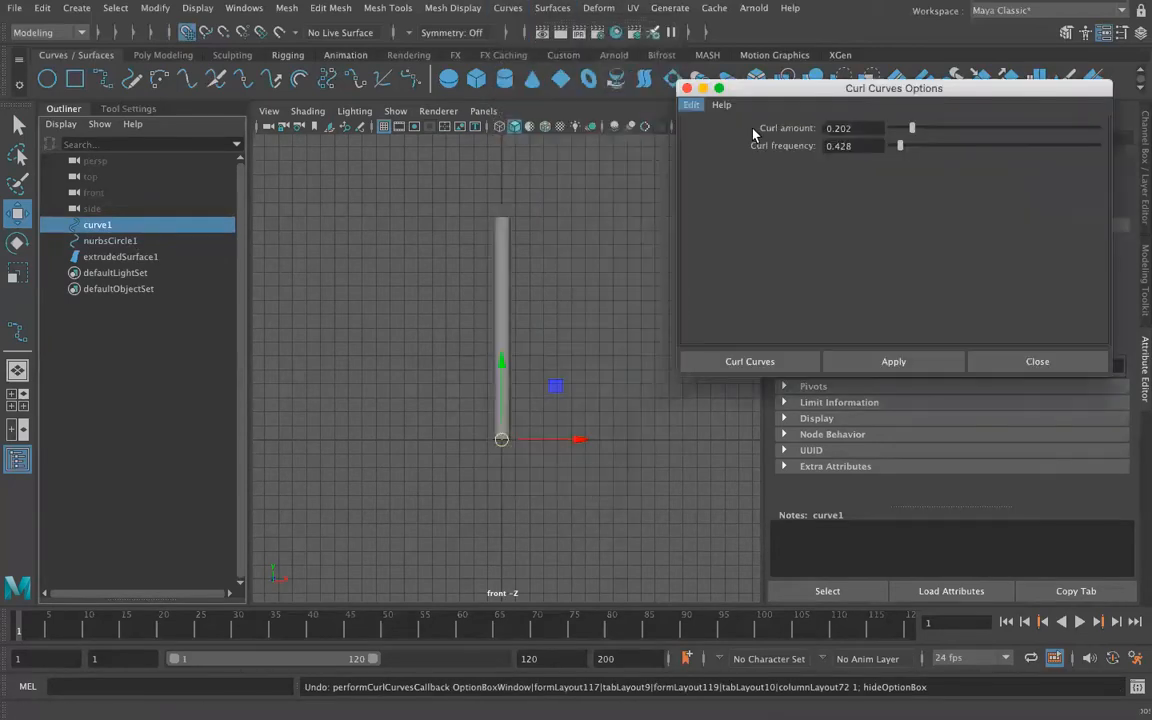
{"action": "mouse_move", "coordinate": [909, 131]}
{"action": "left_mouse_down"}
{"action": "mouse_move", "coordinate": [905, 147]}
{"action": "mouse_move", "coordinate": [918, 147]}
{"action": "left_mouse_up"}
{"action": "left_click", "coordinate": [781, 358]}
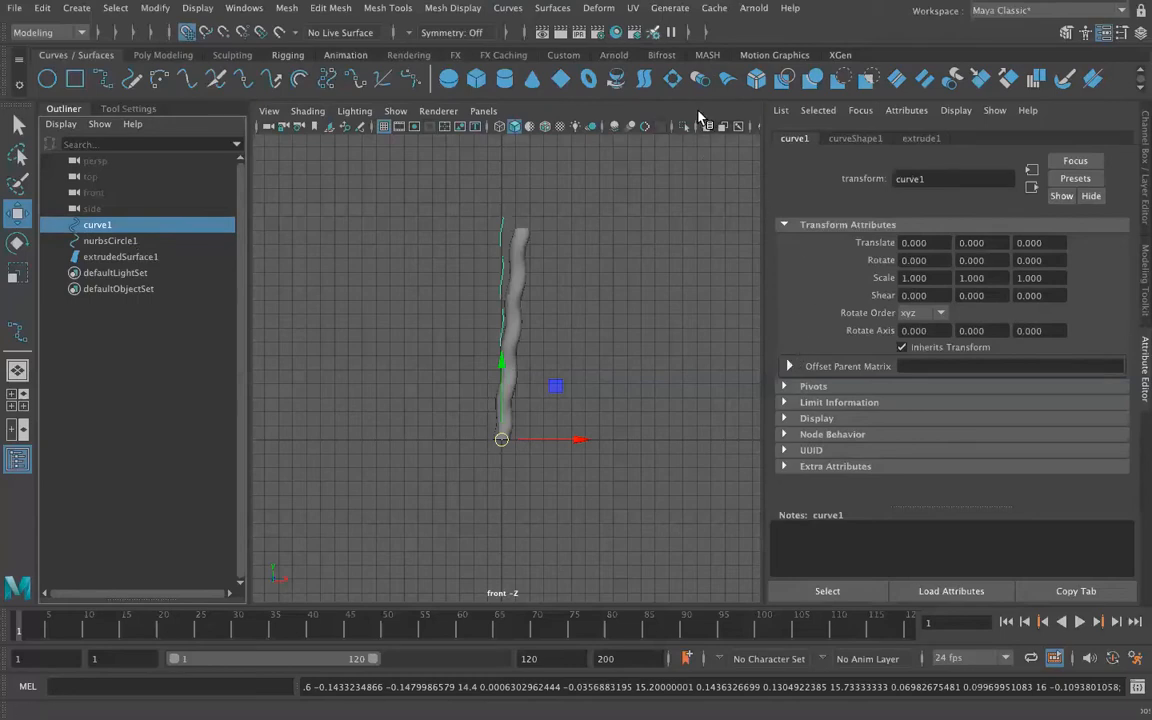
{"action": "key", "text": "ctrl+z"}
Step: Curl the path curve with the frequency lowered to give the tube a gentle bend
{"action": "left_click", "coordinate": [519, 10]}
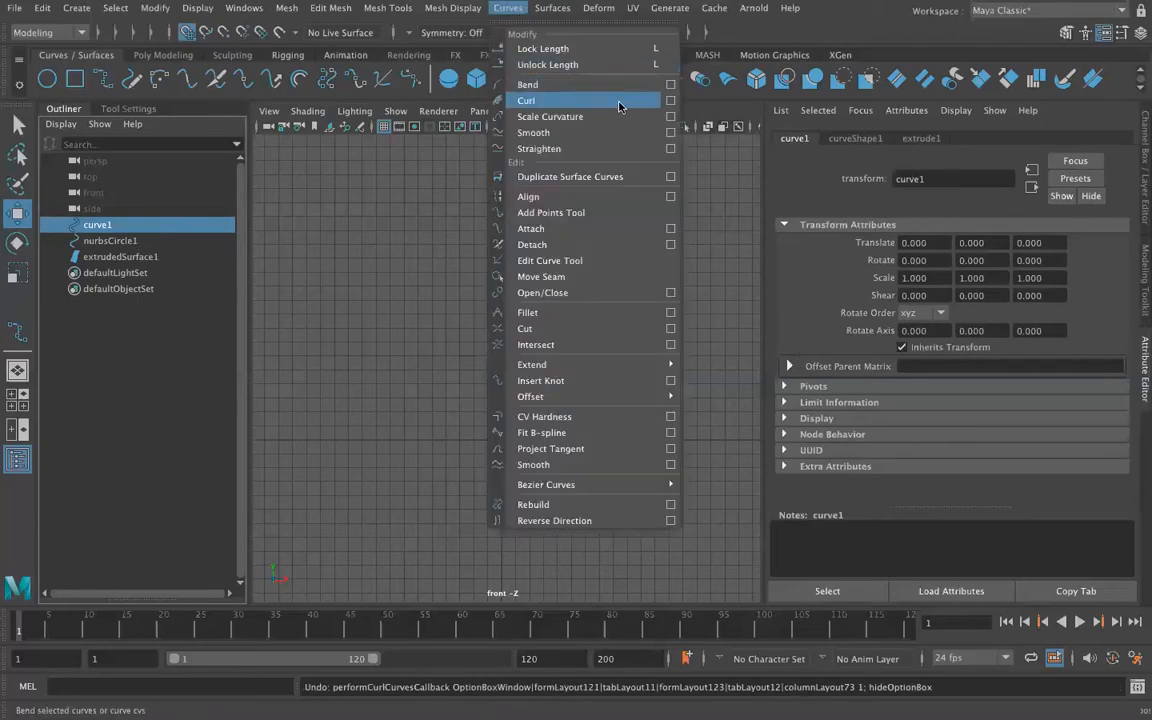
{"action": "left_click", "coordinate": [670, 100]}
{"action": "left_click_drag", "start_coordinate": [918, 146], "coordinate": [903, 150]}
{"action": "left_click", "coordinate": [726, 361]}
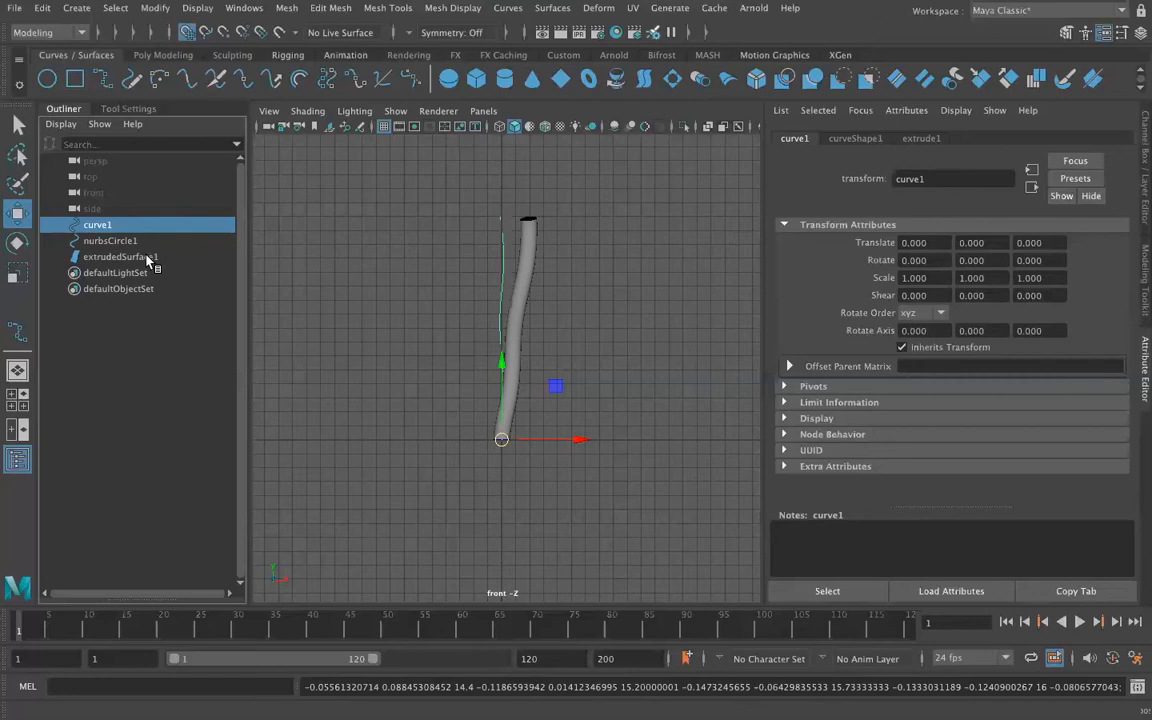
Step: Enable Fixed Path in the extruded surface's extrude history so the tube follows the path curve
{"action": "left_click", "coordinate": [120, 257]}
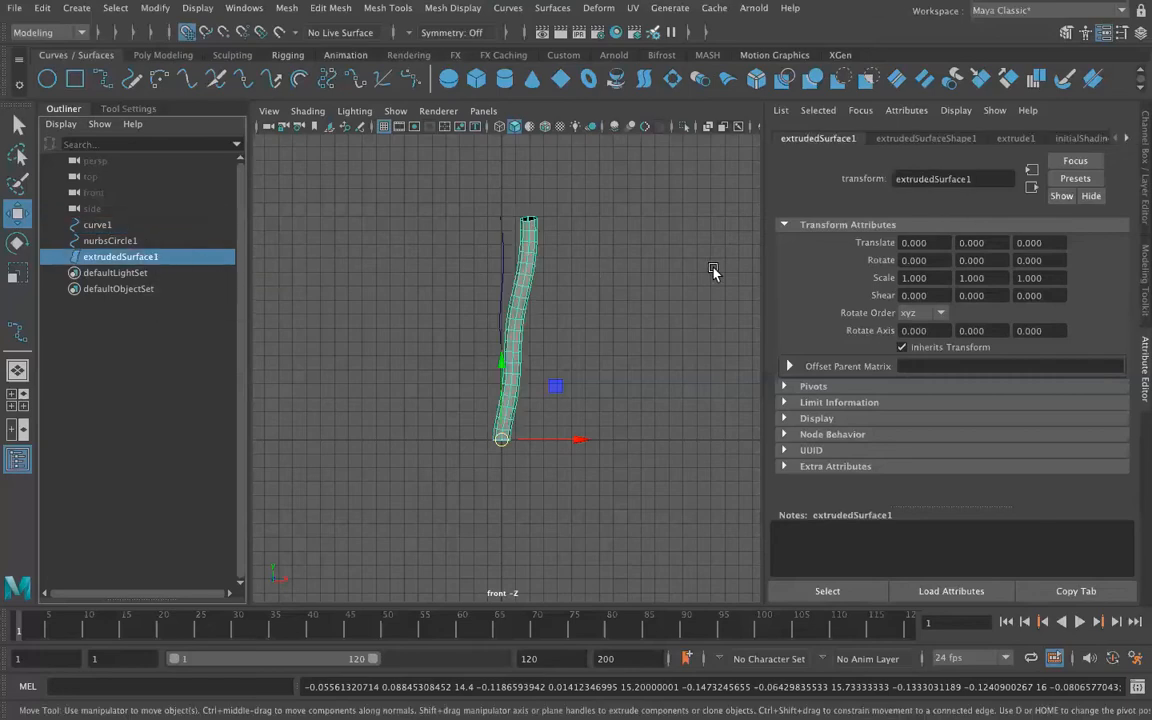
{"action": "left_click", "coordinate": [1012, 139]}
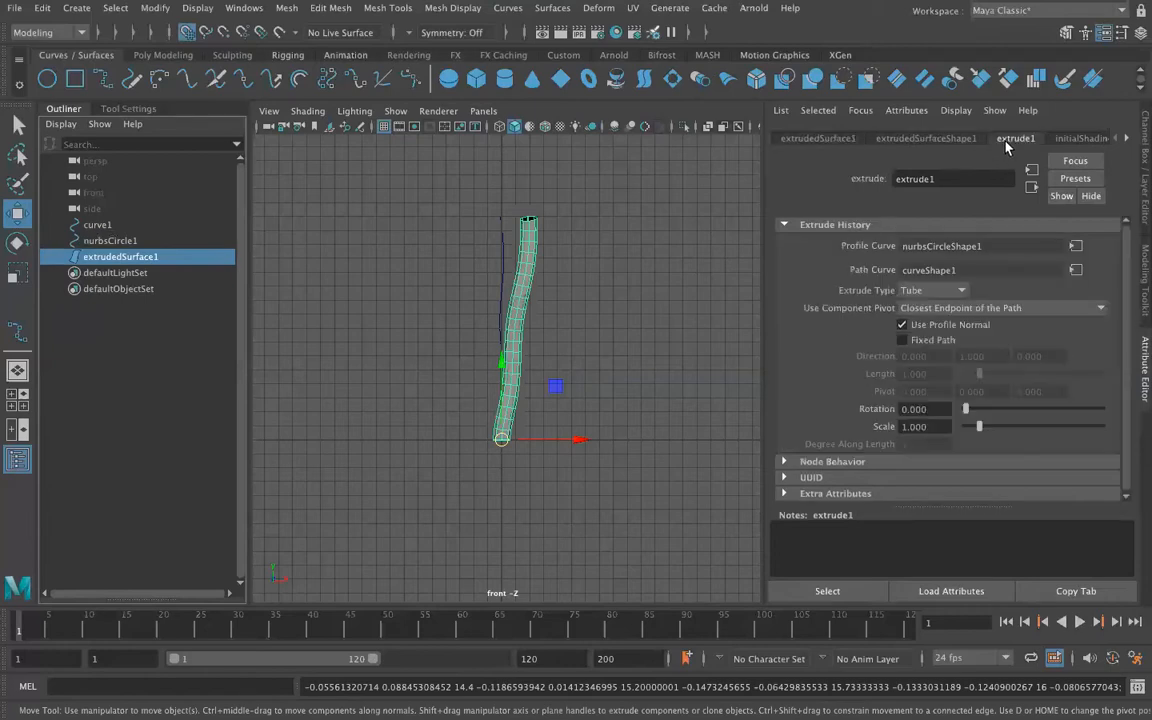
{"action": "left_click", "coordinate": [904, 341]}
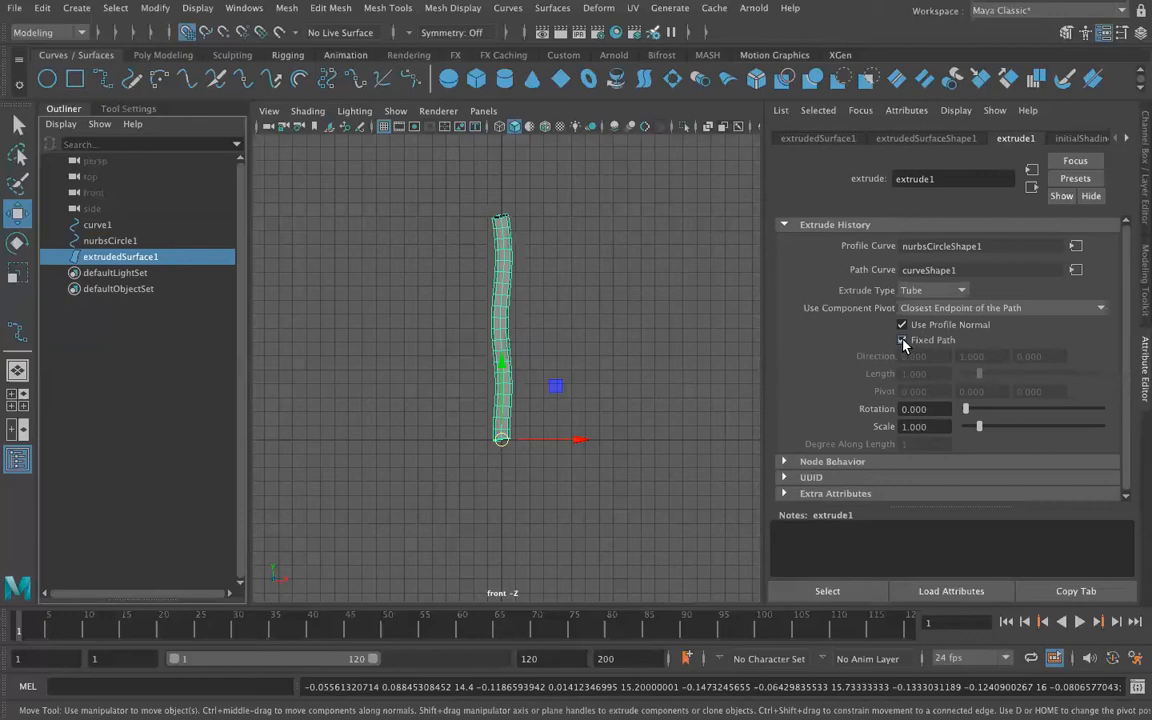
{"action": "scroll", "coordinate": [525, 463], "scroll_direction": "up", "scroll_amount": 8}
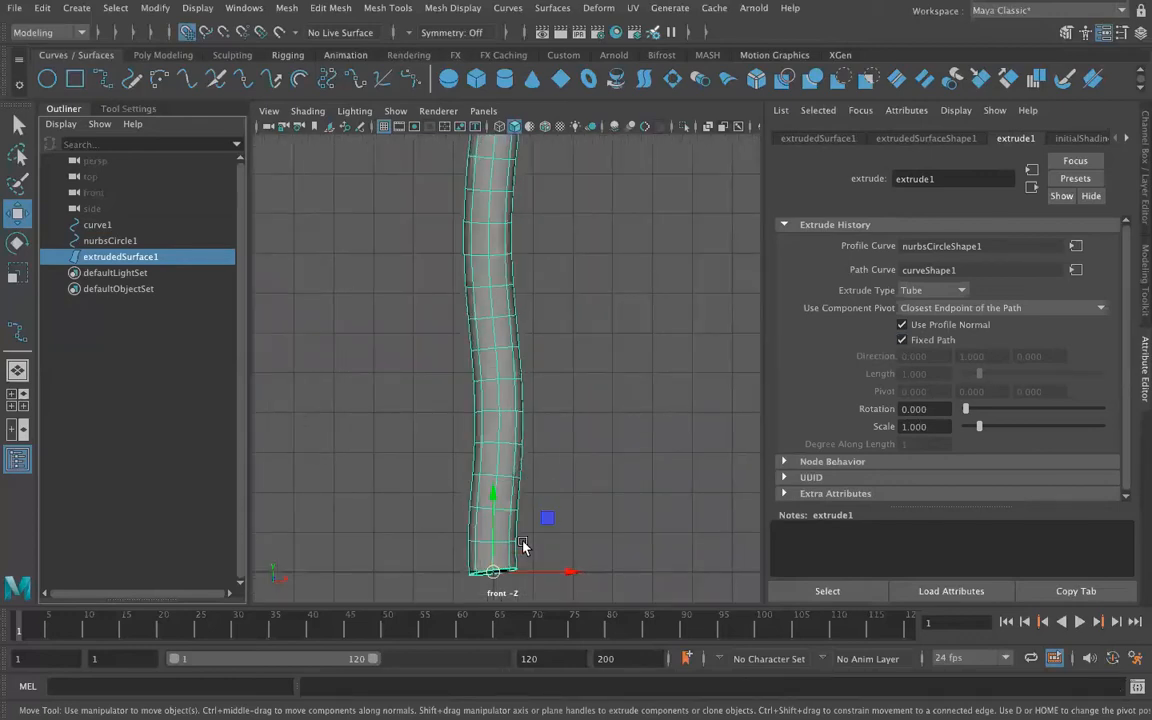
{"action": "middle_click_drag", "start_coordinate": [609, 517], "coordinate": [633, 366], "text": "alt"}
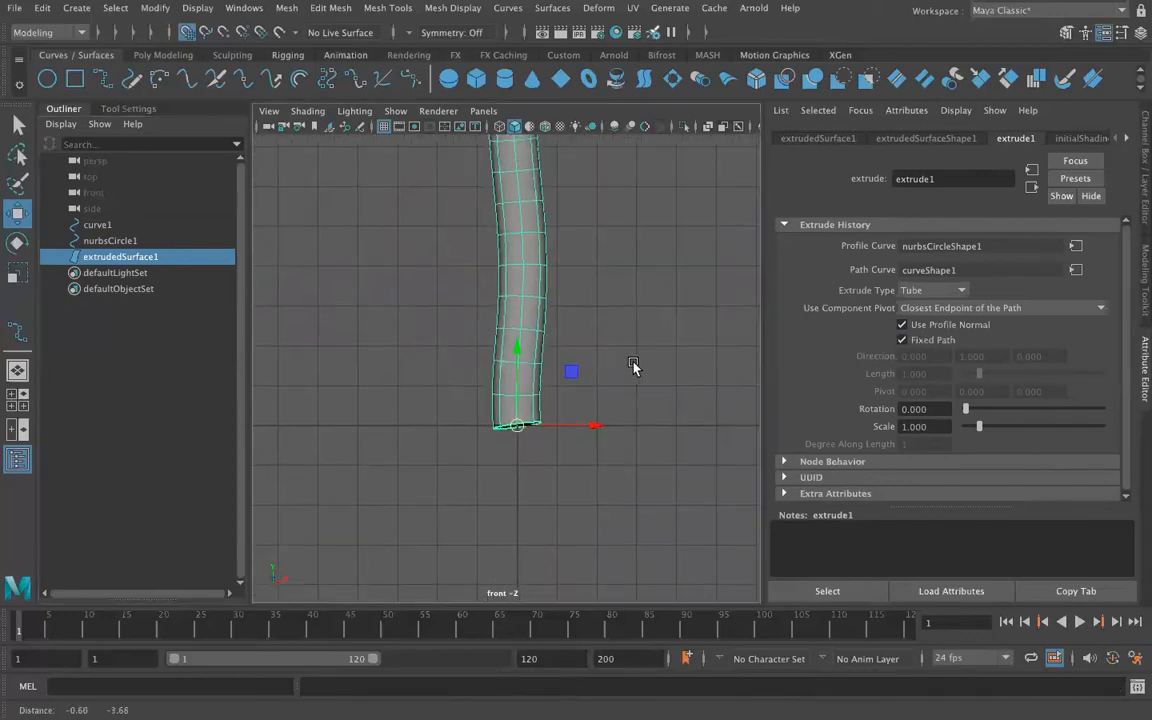
{"action": "scroll", "coordinate": [633, 366], "scroll_direction": "up", "scroll_amount": 2}
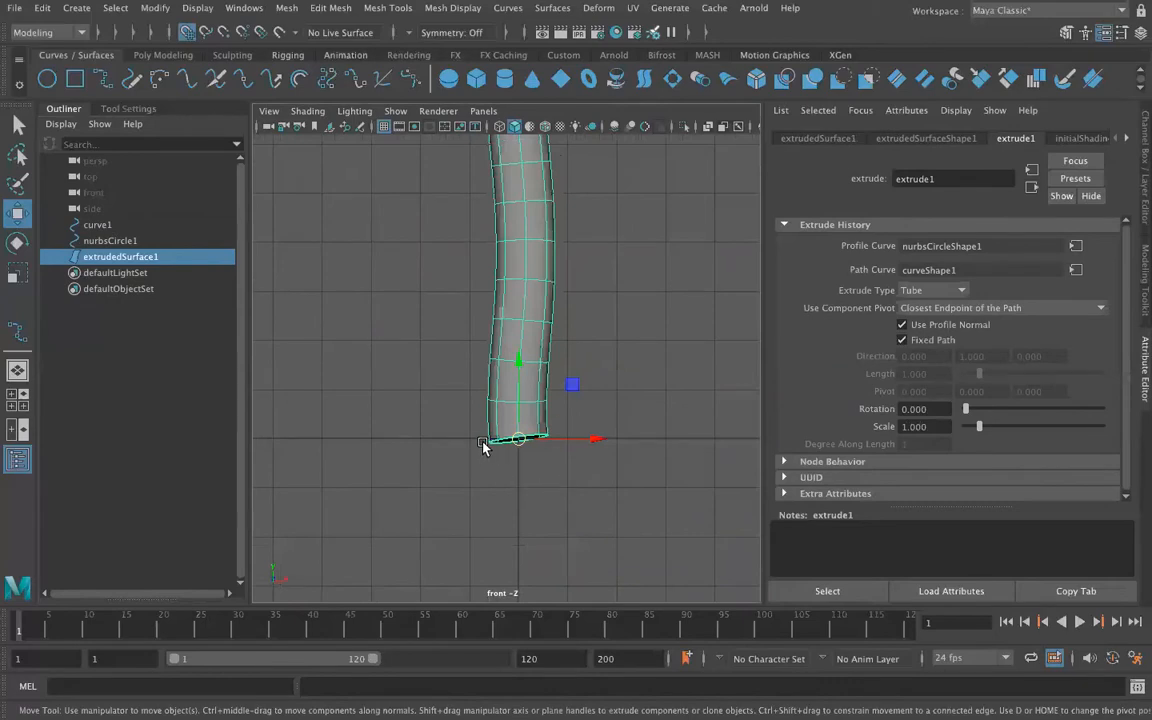
Step: Turn off Use Profile Normal in the tube's extrude history
{"action": "left_click", "coordinate": [902, 324]}
{"action": "scroll", "coordinate": [636, 389], "scroll_direction": "down", "scroll_amount": 3}
{"action": "scroll", "coordinate": [635, 388], "scroll_direction": "down", "scroll_amount": 2}
{"action": "middle_click_drag", "start_coordinate": [600, 328], "coordinate": [594, 402], "text": "alt"}
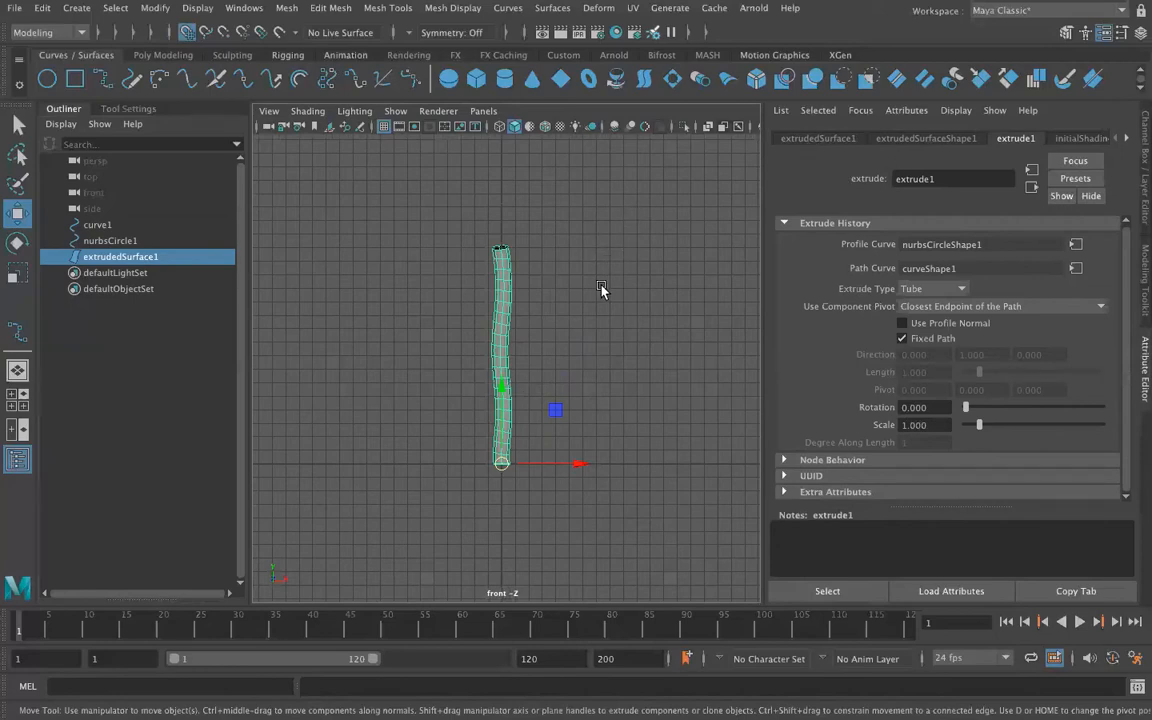
{"action": "left_click", "coordinate": [598, 10]}
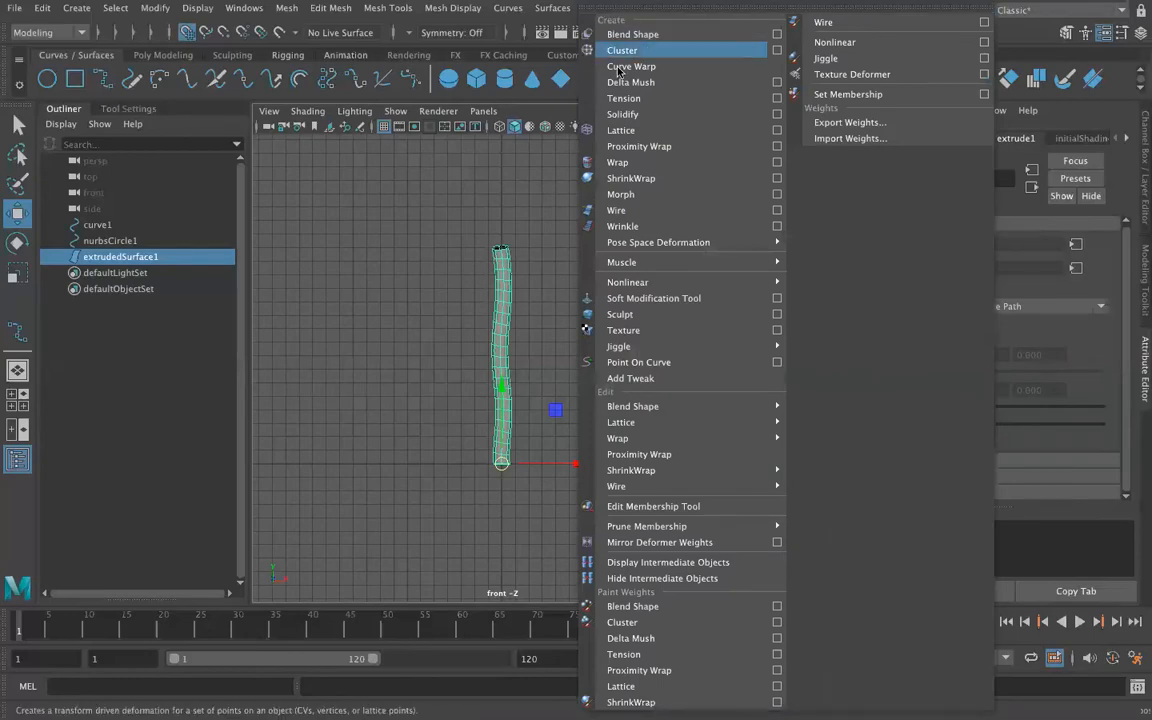
{"action": "mouse_move", "coordinate": [621, 282]}
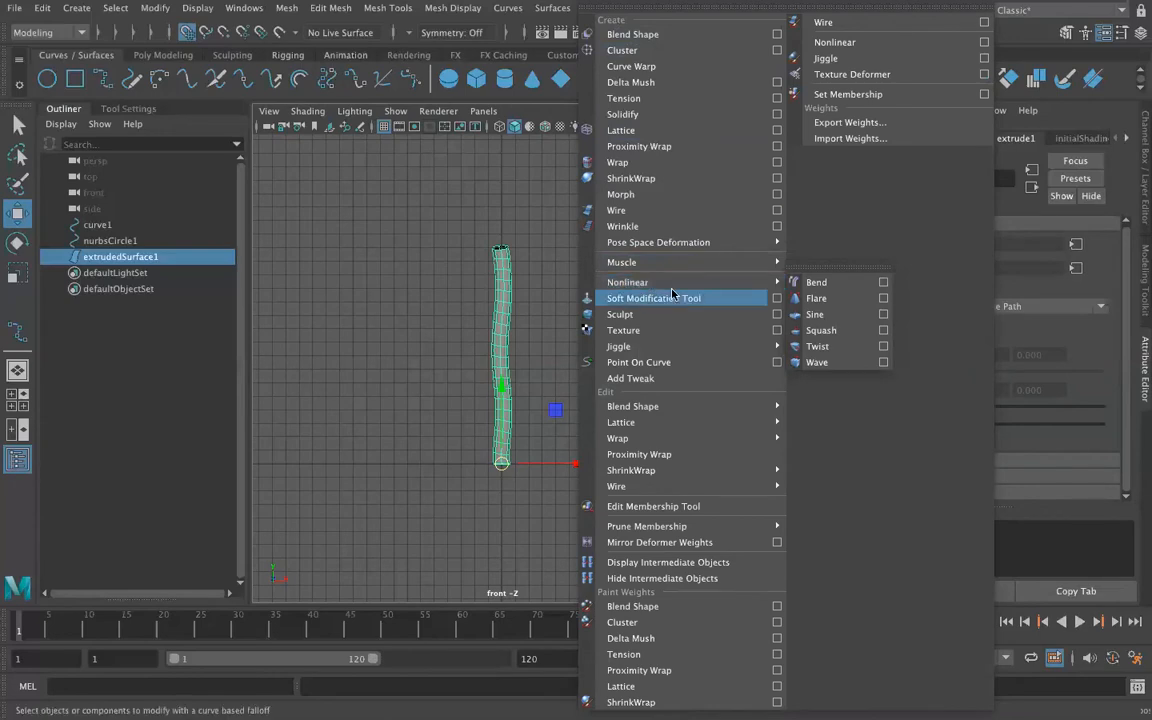
{"action": "left_click", "coordinate": [883, 298]}
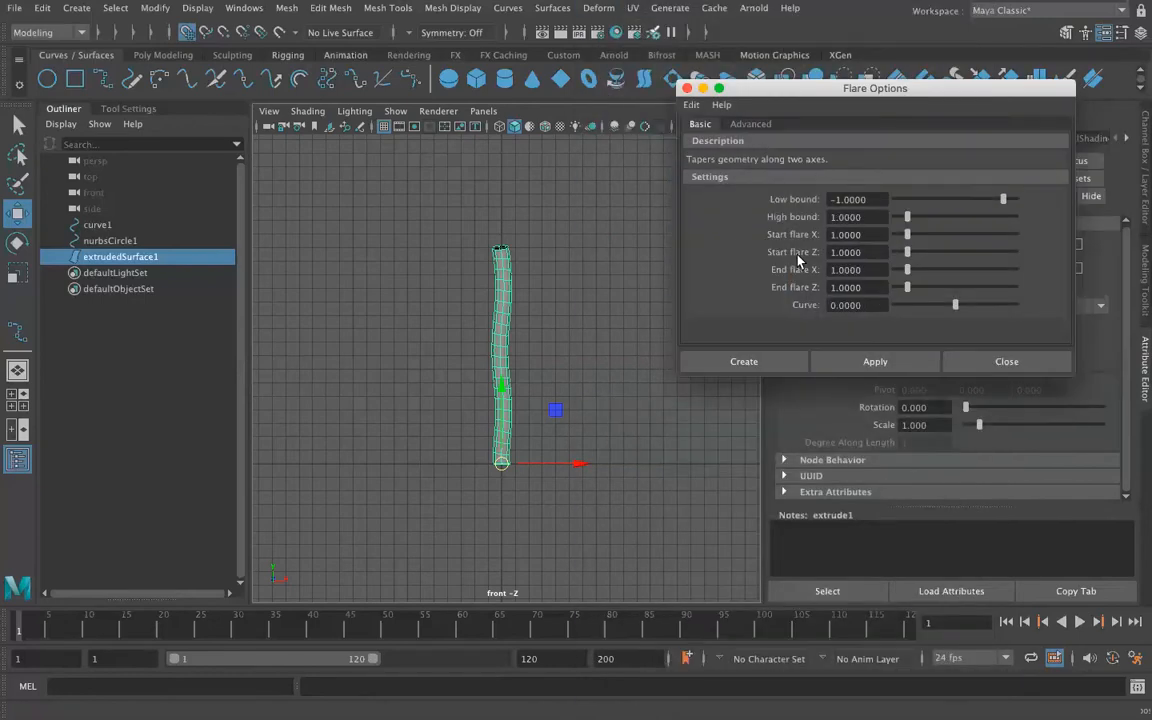
{"action": "left_click", "coordinate": [687, 91]}
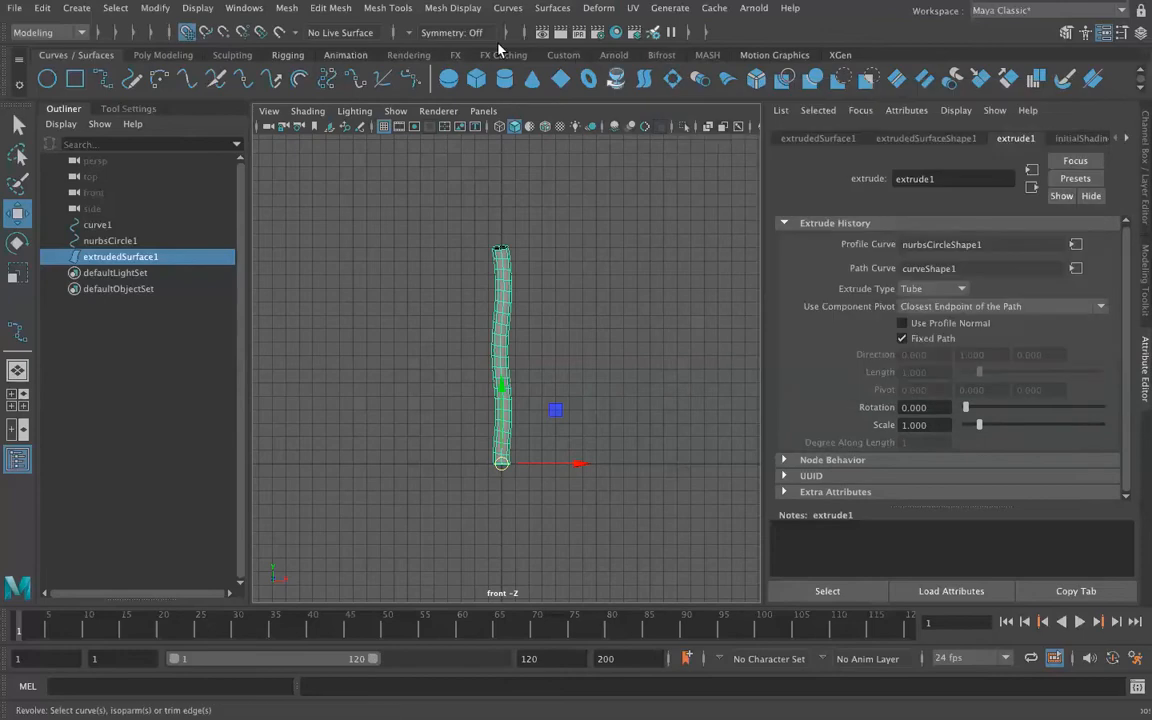
Step: Add a nonlinear Flare deformer to the extruded tube and set its End Flare X and End Flare Z to 0.2
{"action": "left_click", "coordinate": [597, 8]}
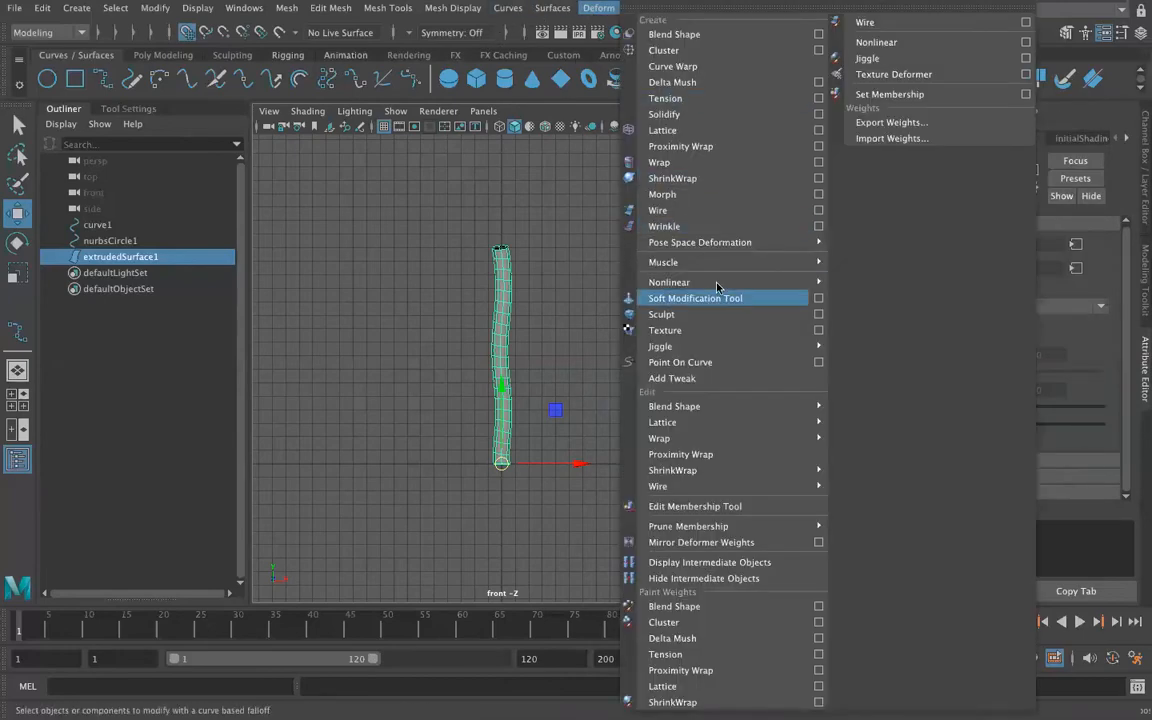
{"action": "mouse_move", "coordinate": [700, 282]}
{"action": "left_click", "coordinate": [857, 299]}
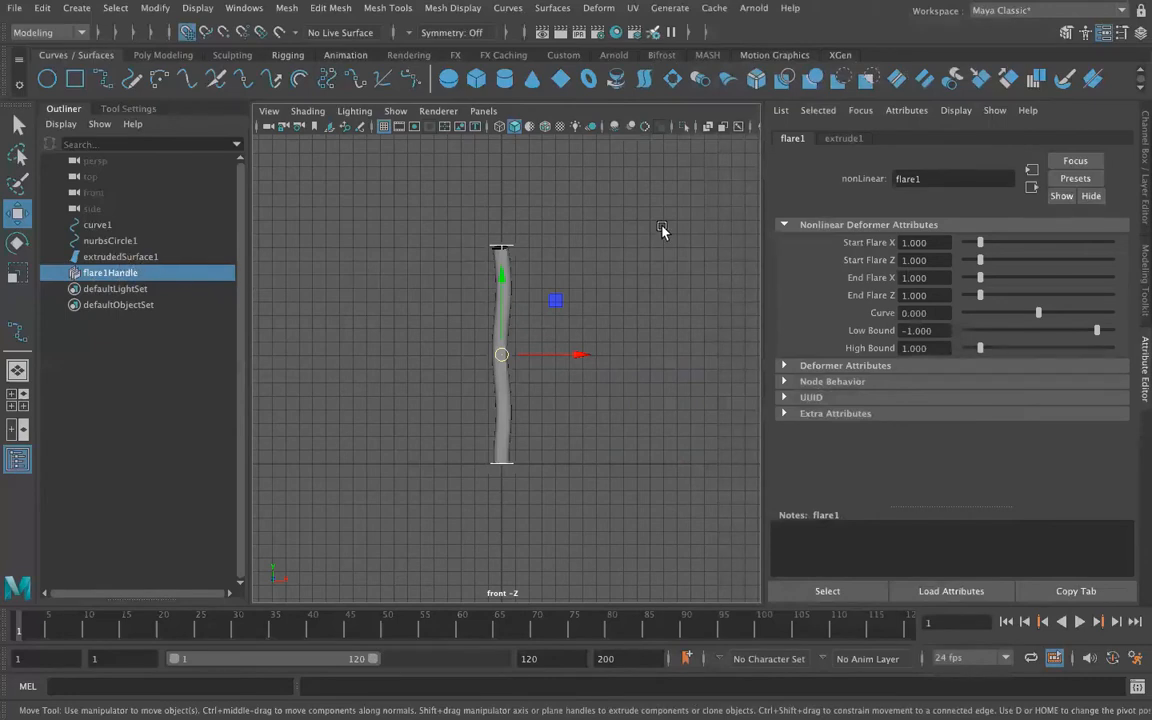
{"action": "left_click", "coordinate": [845, 139]}
{"action": "left_click", "coordinate": [792, 138]}
{"action": "left_click_drag", "start_coordinate": [980, 281], "coordinate": [912, 300]}
{"action": "type", "text": "22"}
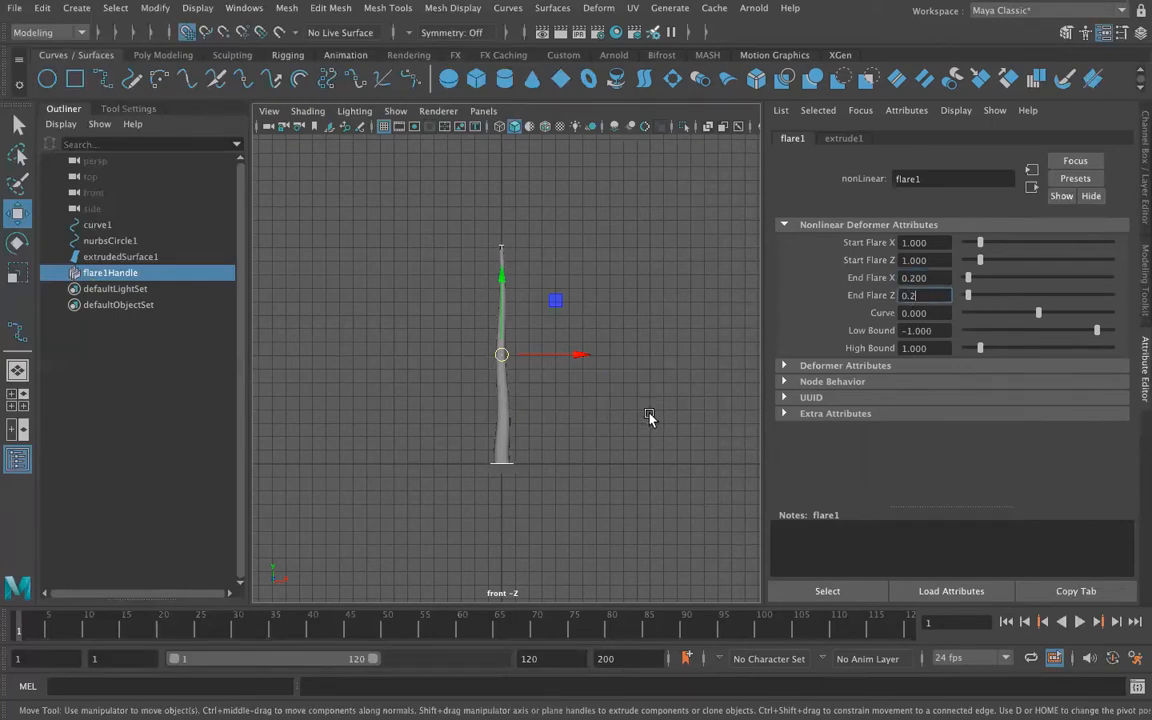
Step: Set the flare's High Bound to 1.050 and Low Bound to -0.221, and clear the selection
{"action": "left_click_drag", "start_coordinate": [979, 348], "coordinate": [981, 349]}
{"action": "mouse_move", "coordinate": [1100, 332]}
{"action": "left_mouse_down"}
{"action": "mouse_move", "coordinate": [1091, 330]}
{"action": "mouse_move", "coordinate": [1107, 325]}
{"action": "left_mouse_up"}
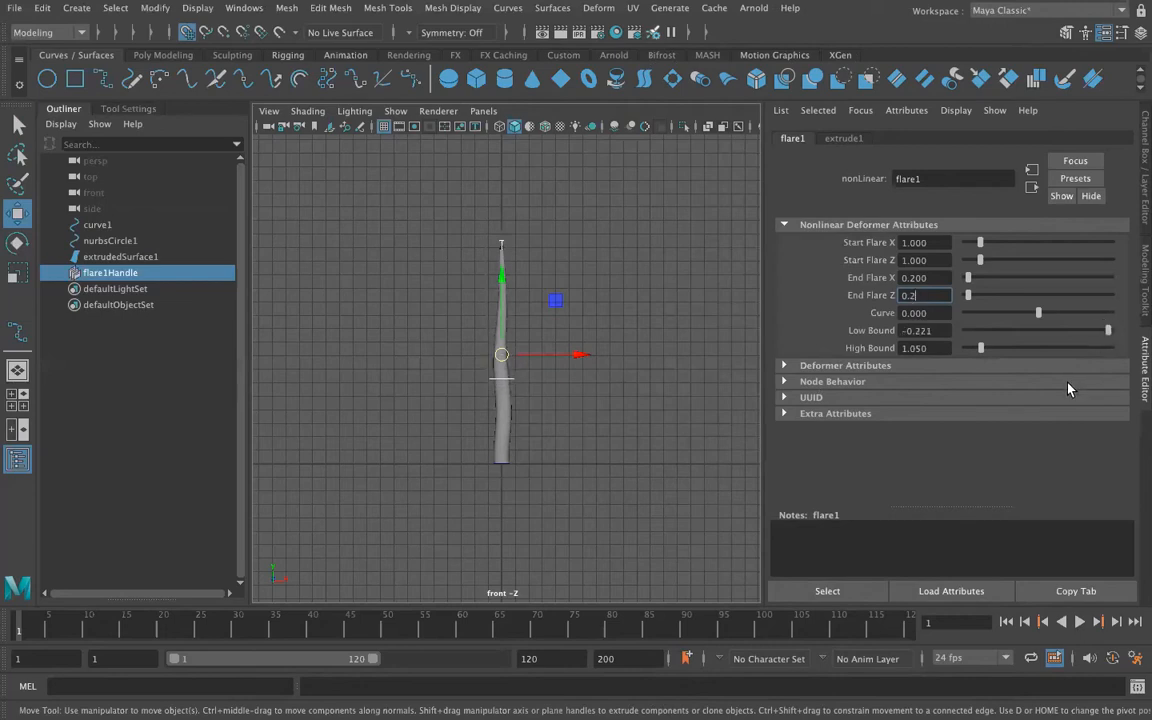
{"action": "left_click", "coordinate": [630, 443]}
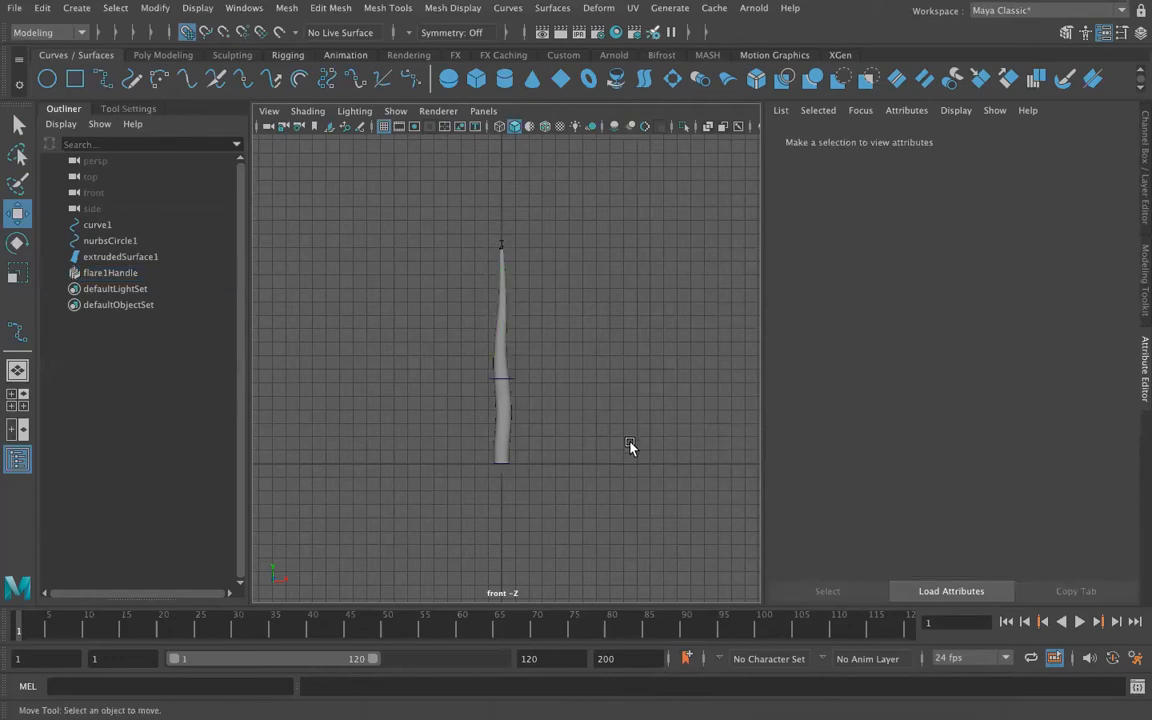
Step: Switch the viewport to the perspective camera and inspect the tapered extruded surface from different angles
{"action": "left_click", "coordinate": [483, 111]}
{"action": "mouse_move", "coordinate": [600, 127]}
{"action": "left_click", "coordinate": [662, 129]}
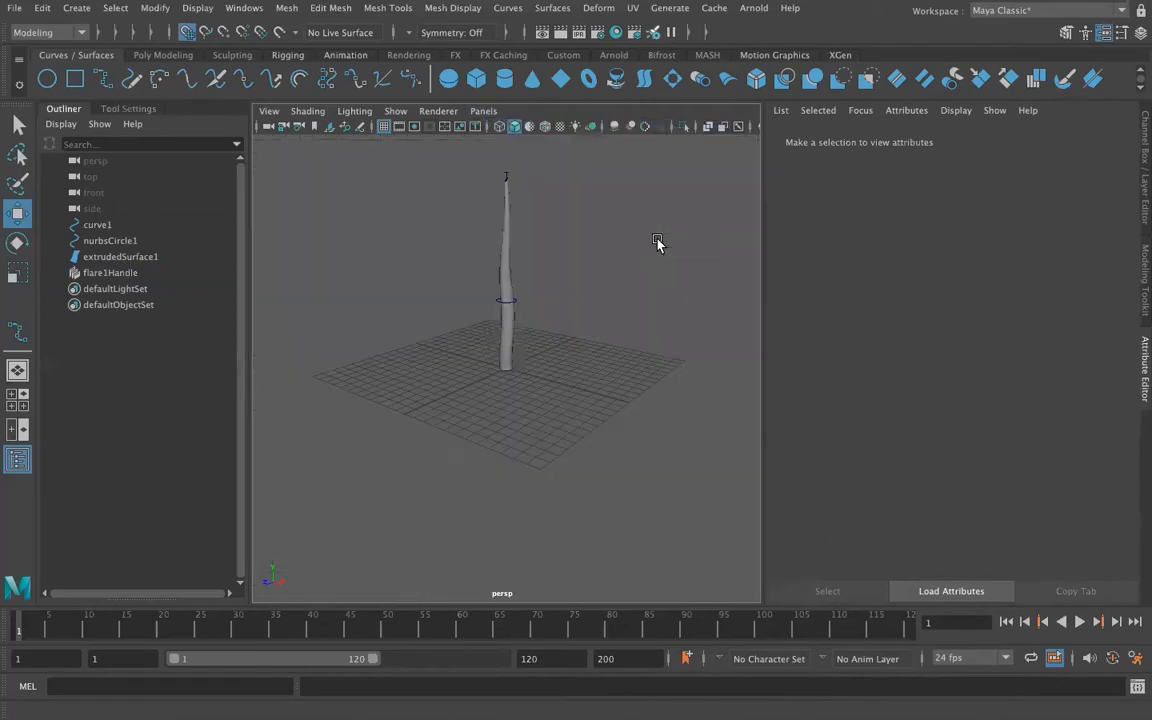
{"action": "left_click_drag", "start_coordinate": [519, 398], "coordinate": [535, 460], "text": "alt"}
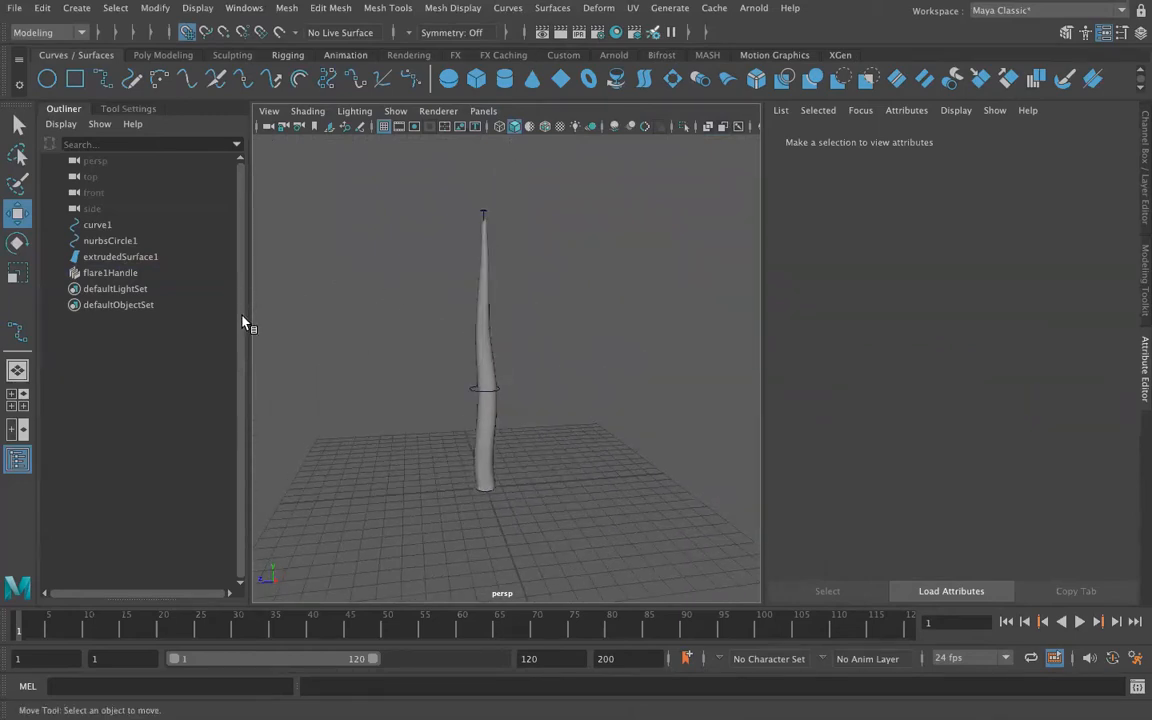
{"action": "left_click", "coordinate": [128, 258]}
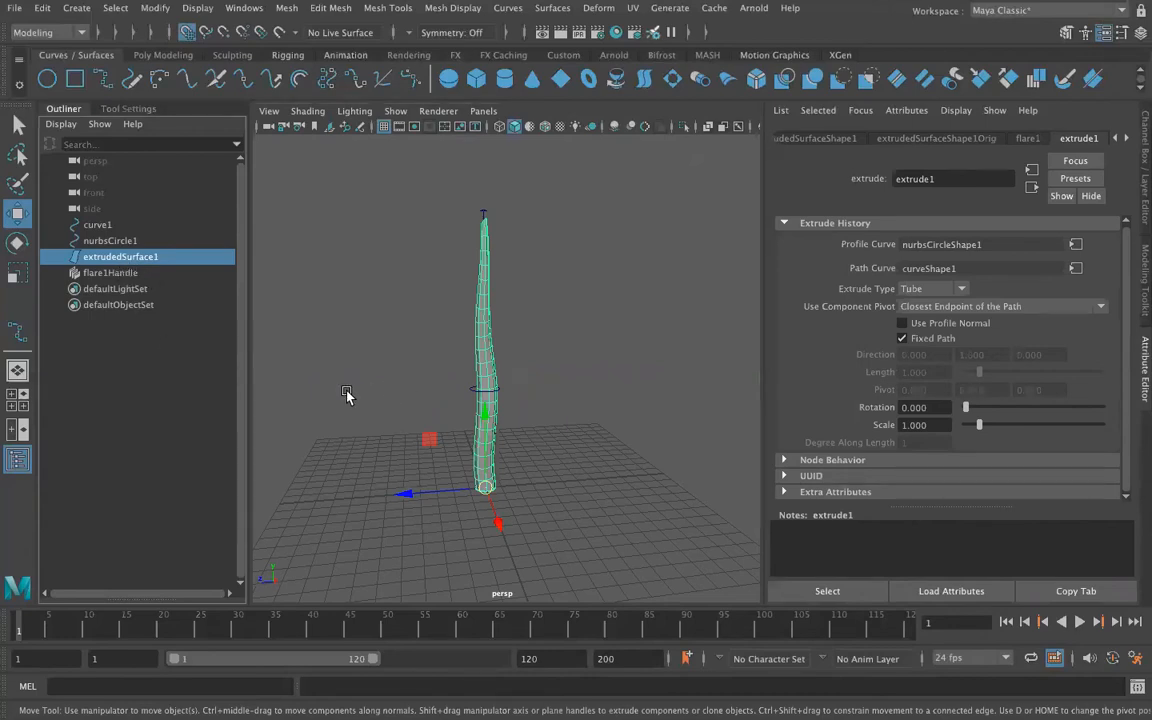
{"action": "left_click_drag", "start_coordinate": [339, 391], "coordinate": [473, 391], "text": "alt"}
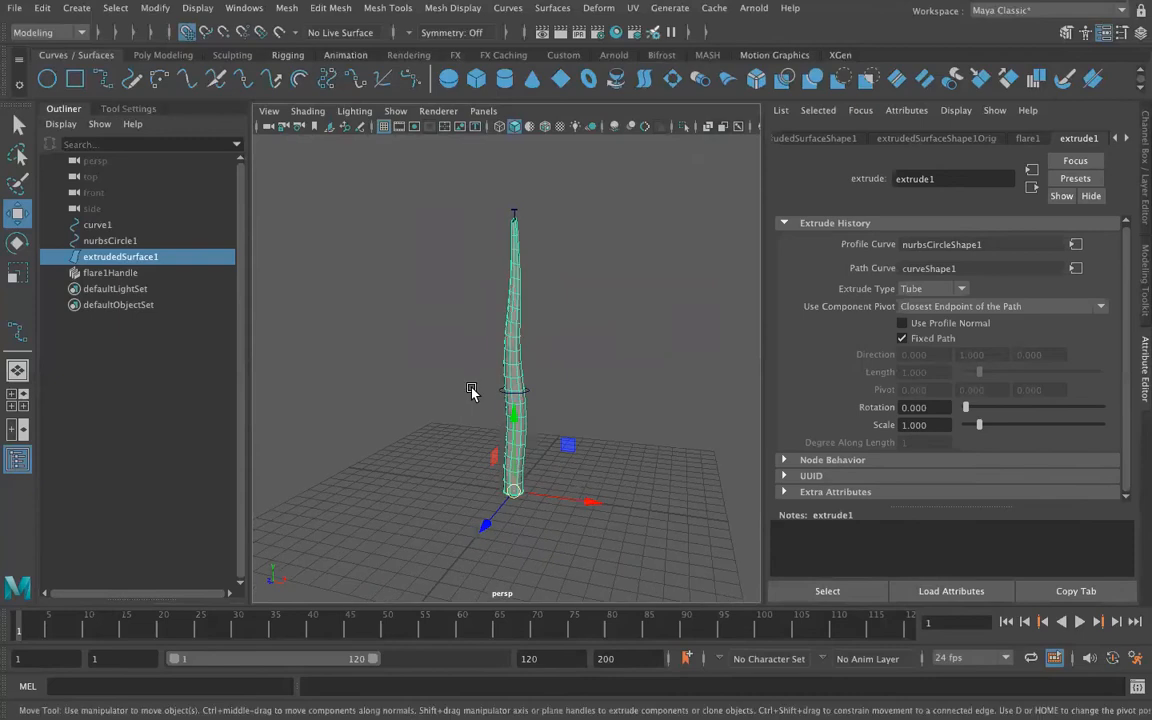
Step: Select the flare handle and then the extruded surface, and review the surface's flare and extrude history nodes
{"action": "left_click", "coordinate": [514, 214]}
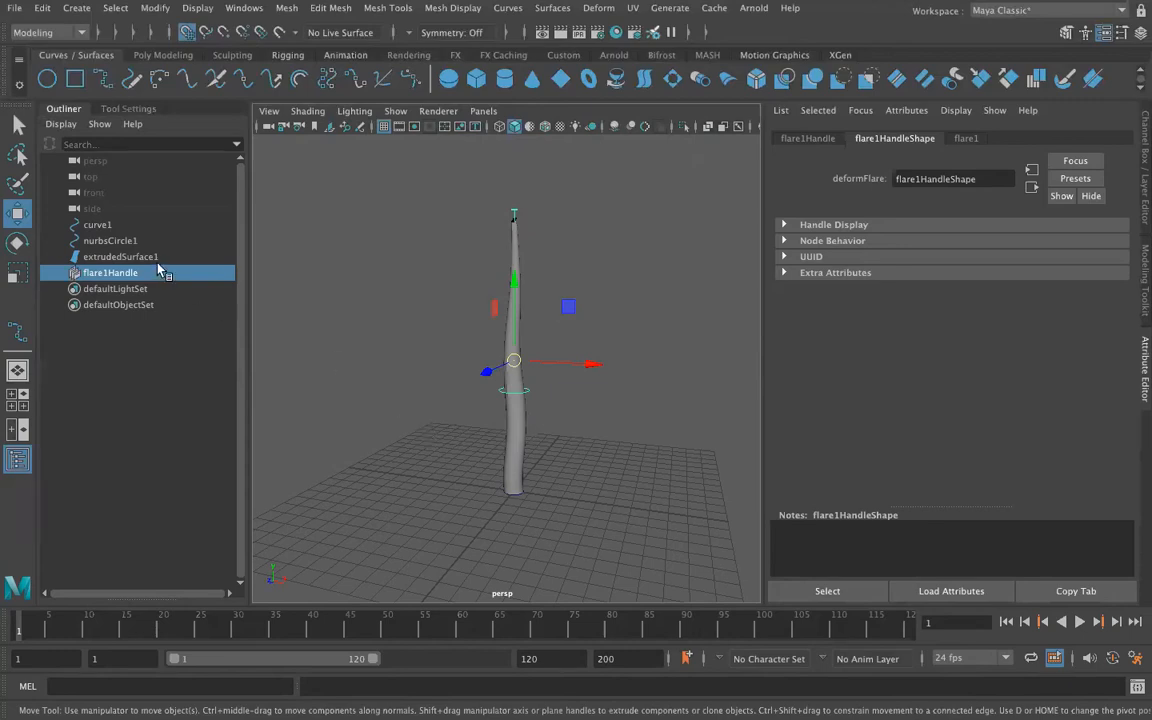
{"action": "left_click", "coordinate": [120, 257]}
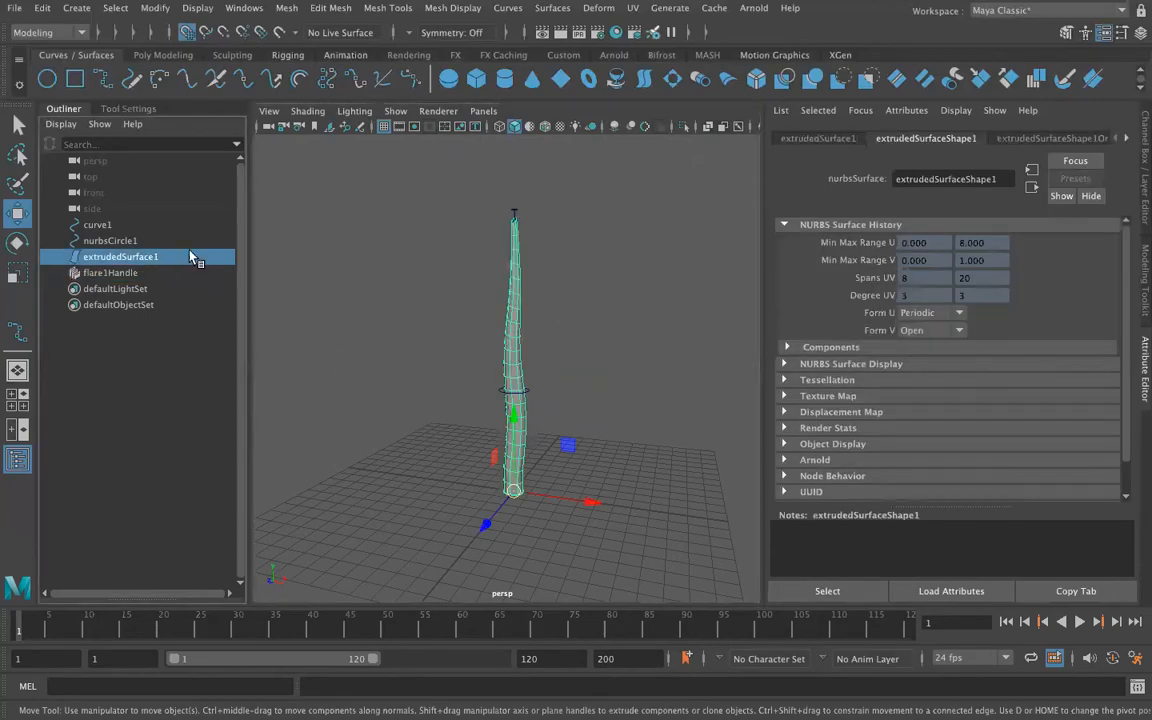
{"action": "left_click", "coordinate": [816, 139]}
{"action": "left_click", "coordinate": [1126, 139]}
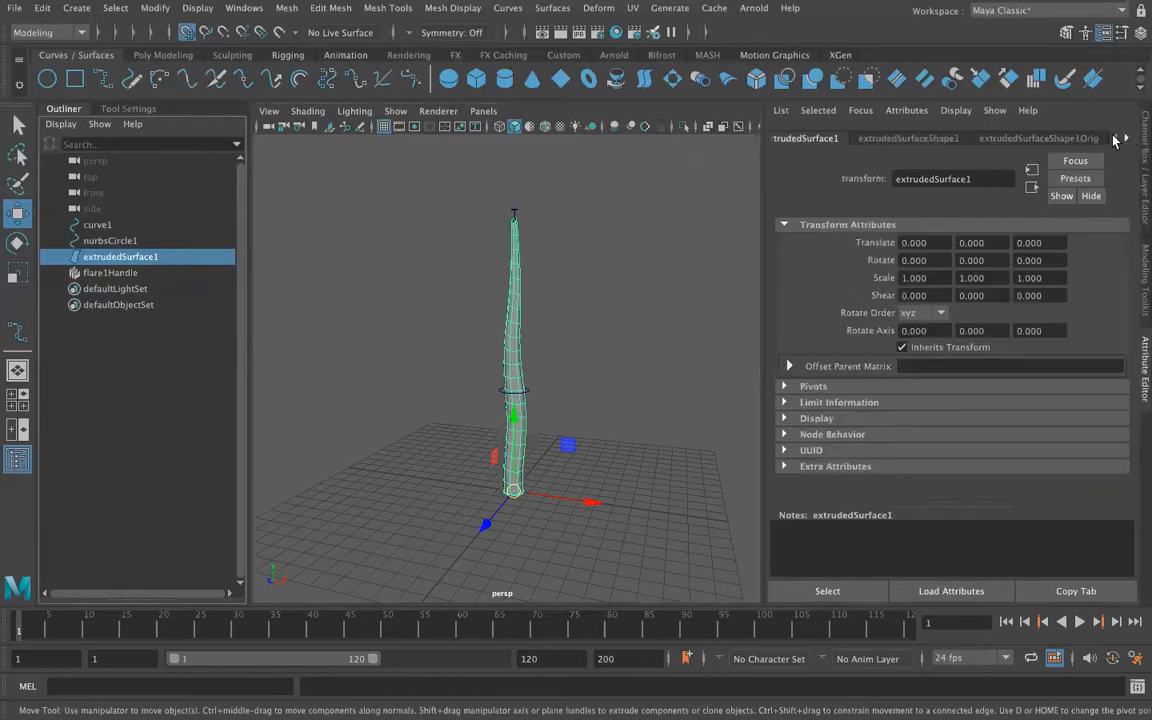
{"action": "left_click", "coordinate": [1126, 139]}
{"action": "left_click", "coordinate": [1125, 138]}
{"action": "left_click", "coordinate": [1125, 138]}
{"action": "left_click", "coordinate": [913, 140]}
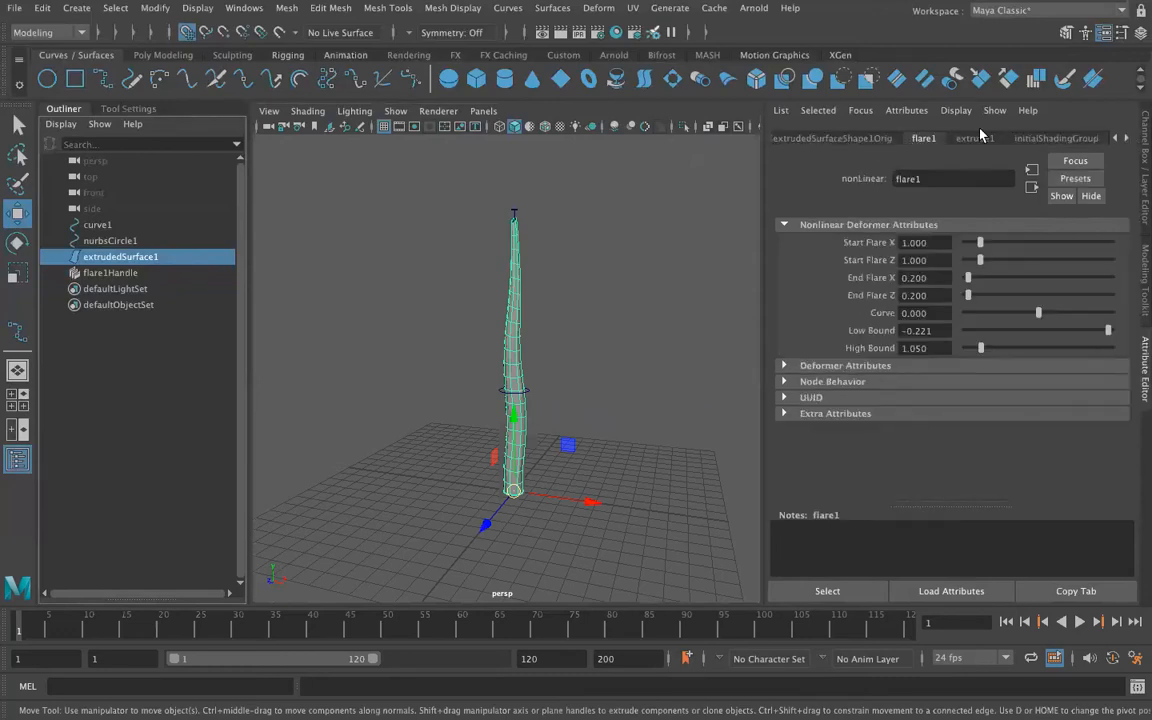
{"action": "left_click", "coordinate": [978, 138]}
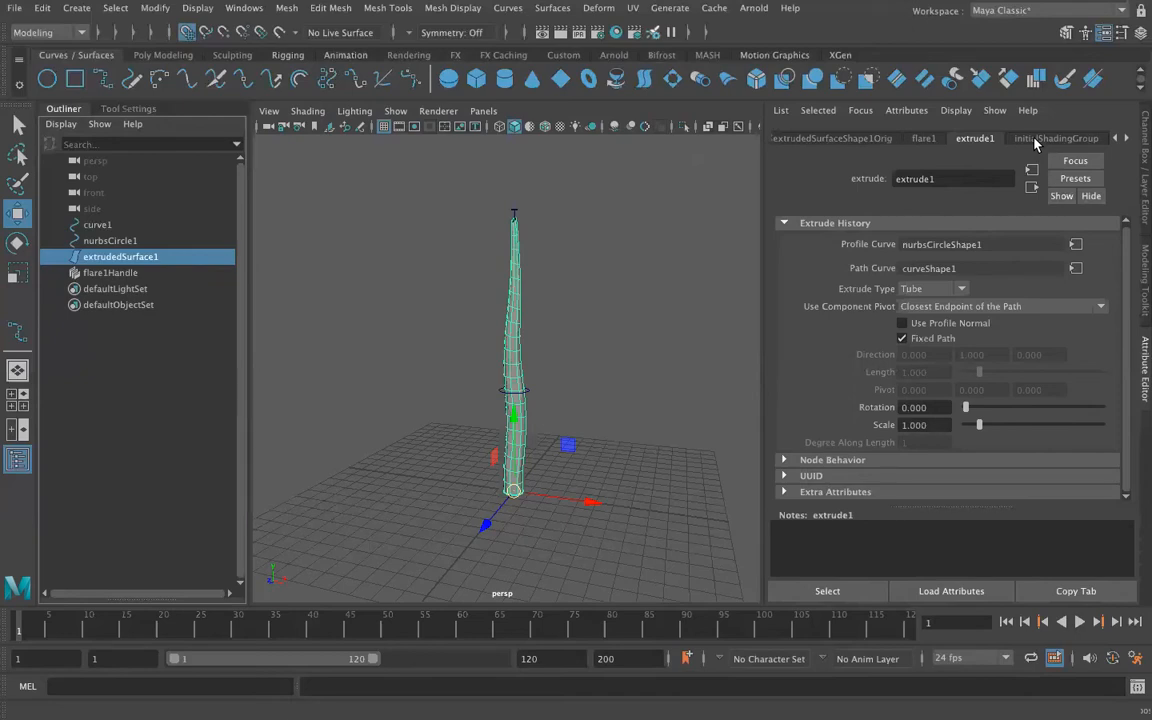
Step: Look through the extruded surface's remaining nodes and examine its lambert1 material attributes
{"action": "left_click", "coordinate": [1126, 138]}
{"action": "left_click", "coordinate": [1116, 138]}
{"action": "left_click", "coordinate": [1116, 138]}
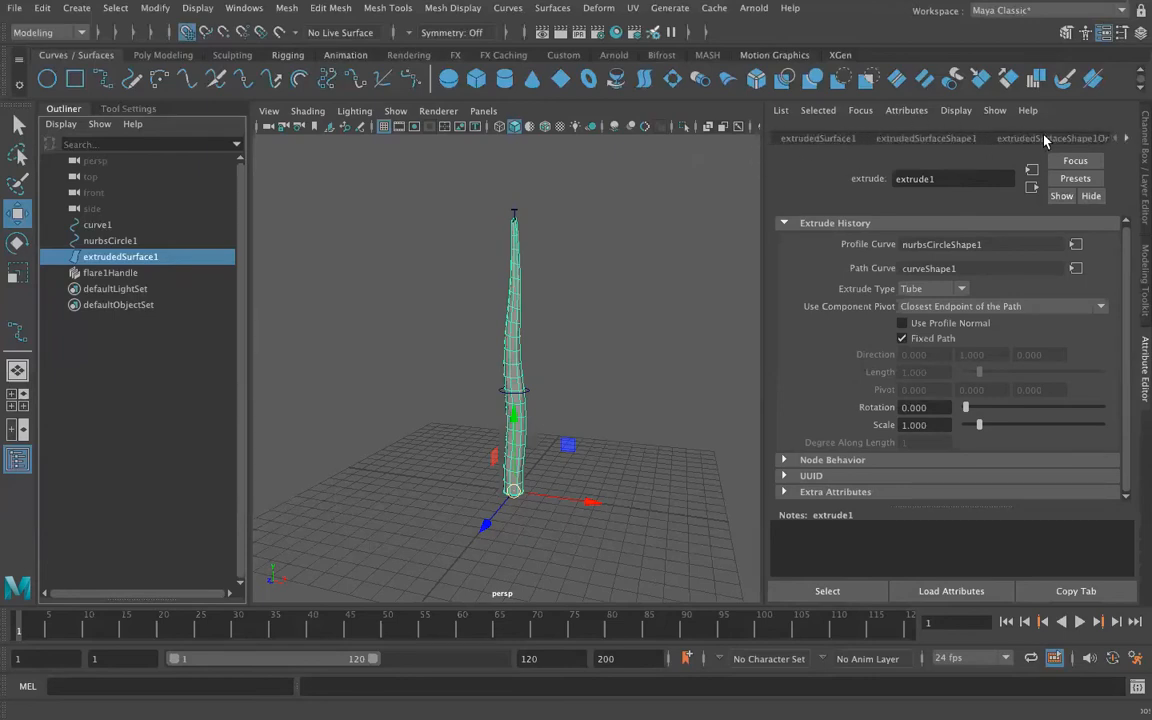
{"action": "left_click", "coordinate": [1127, 140]}
{"action": "left_click", "coordinate": [1127, 140]}
{"action": "left_click", "coordinate": [1127, 140]}
{"action": "left_click", "coordinate": [1127, 140]}
{"action": "left_click", "coordinate": [1127, 140]}
{"action": "left_click", "coordinate": [1083, 139]}
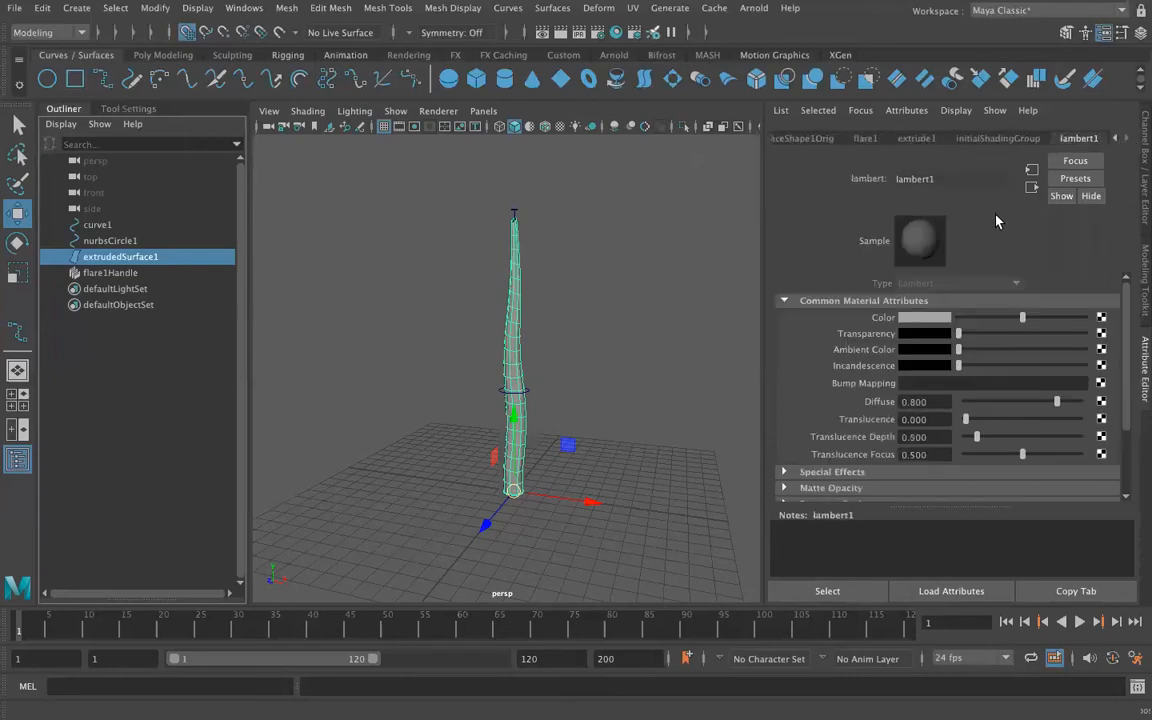
Step: Select the tapered extruded surface and delete all construction history in the scene
{"action": "left_click", "coordinate": [1115, 140]}
{"action": "left_click", "coordinate": [1115, 140]}
{"action": "left_click", "coordinate": [1115, 140]}
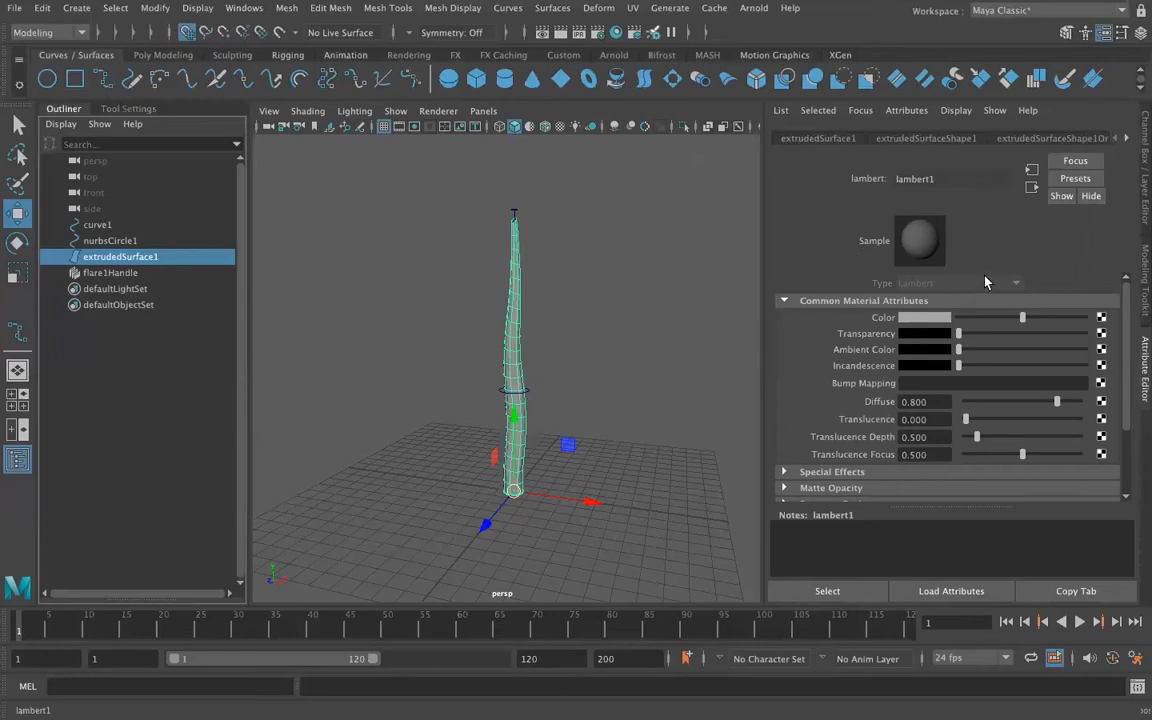
{"action": "left_click", "coordinate": [90, 259]}
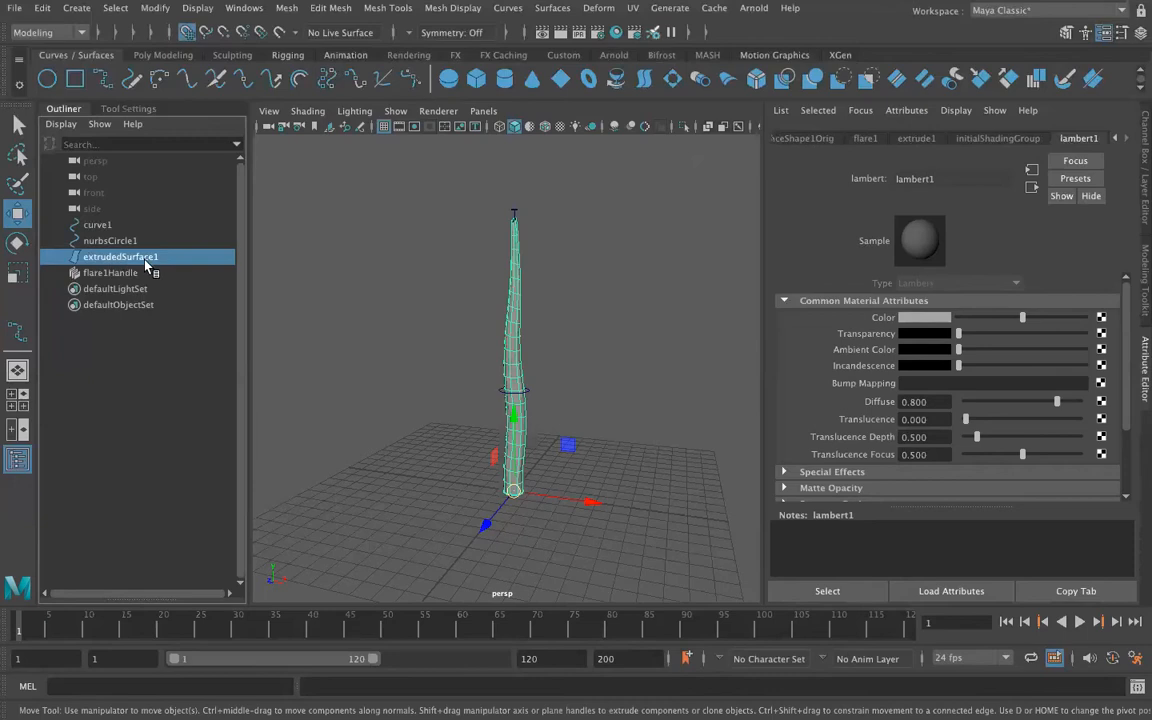
{"action": "left_click", "coordinate": [41, 8]}
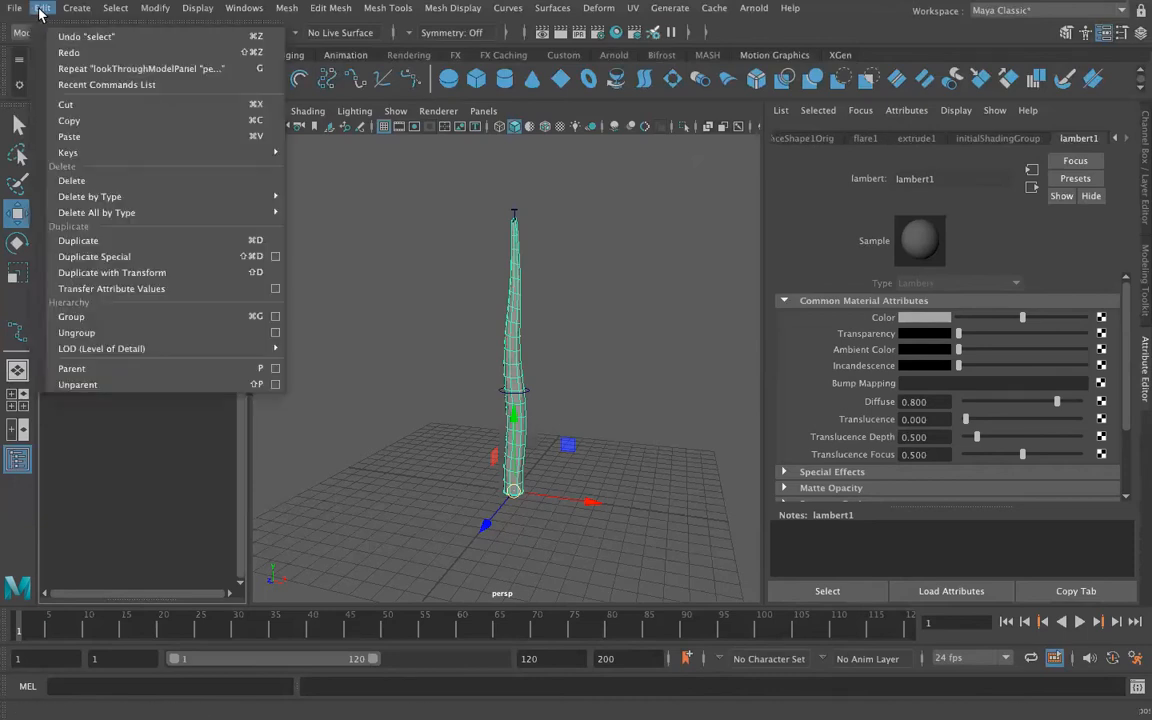
{"action": "mouse_move", "coordinate": [120, 212]}
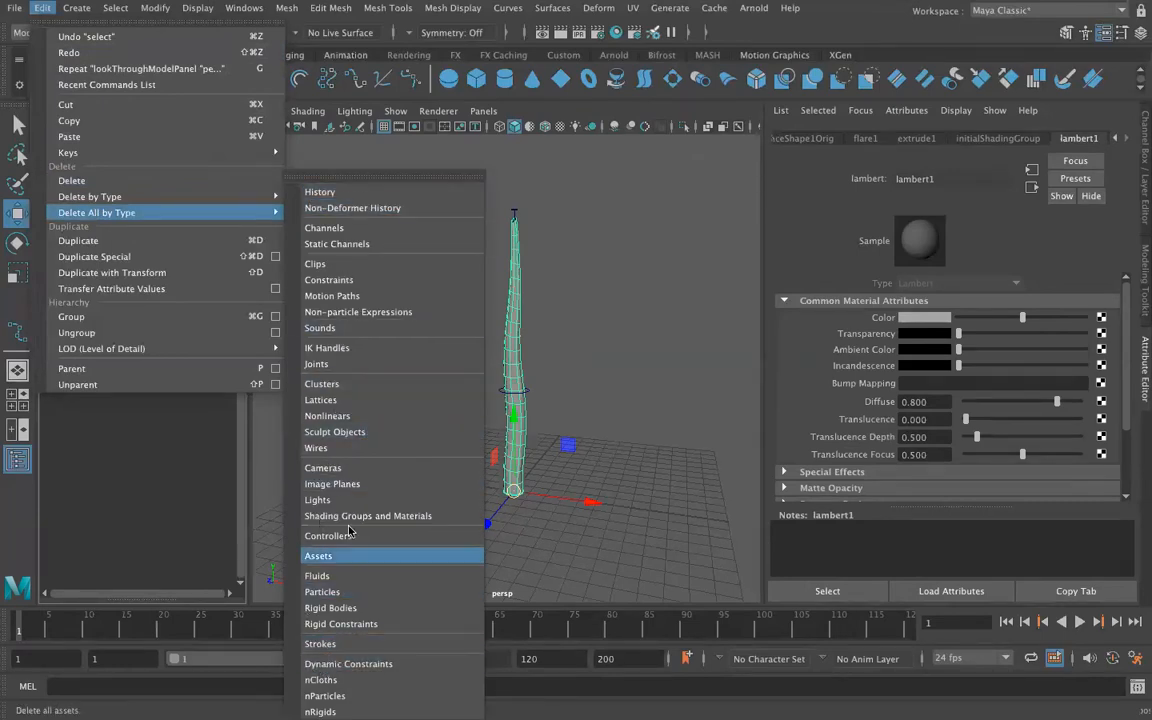
{"action": "left_click", "coordinate": [320, 193]}
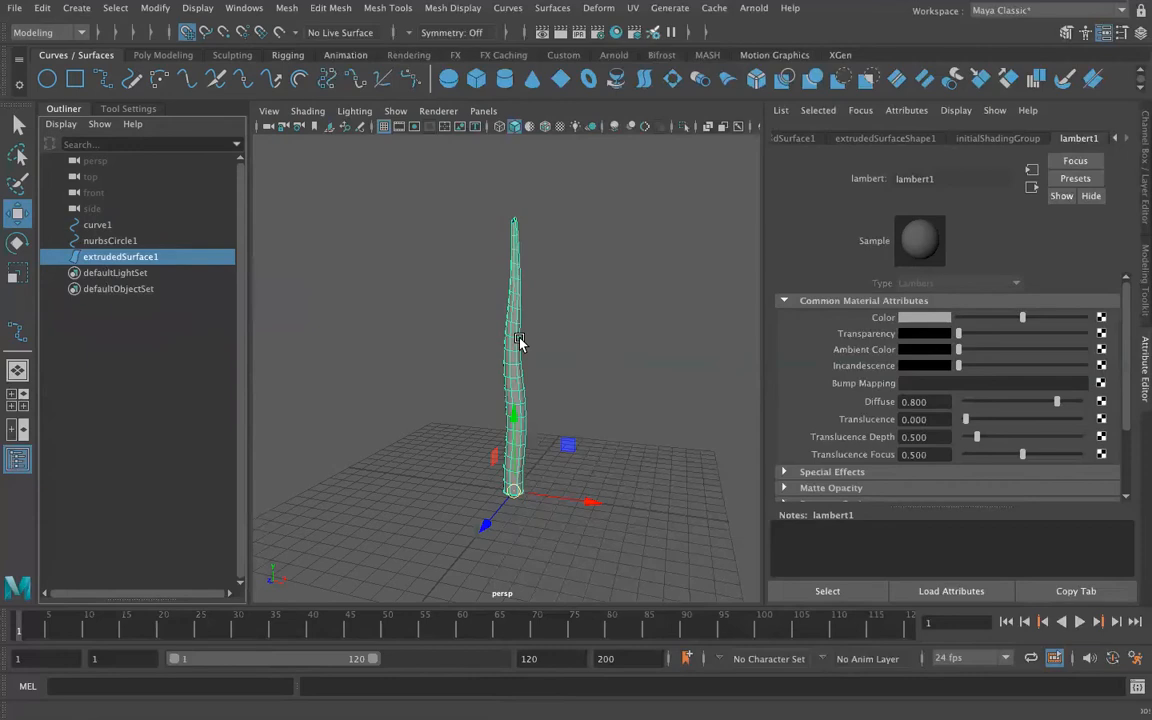
Step: Examine the extruded surface's remaining transform, shape, shading group and lambert1 nodes after the history deletion
{"action": "left_click", "coordinate": [1116, 139]}
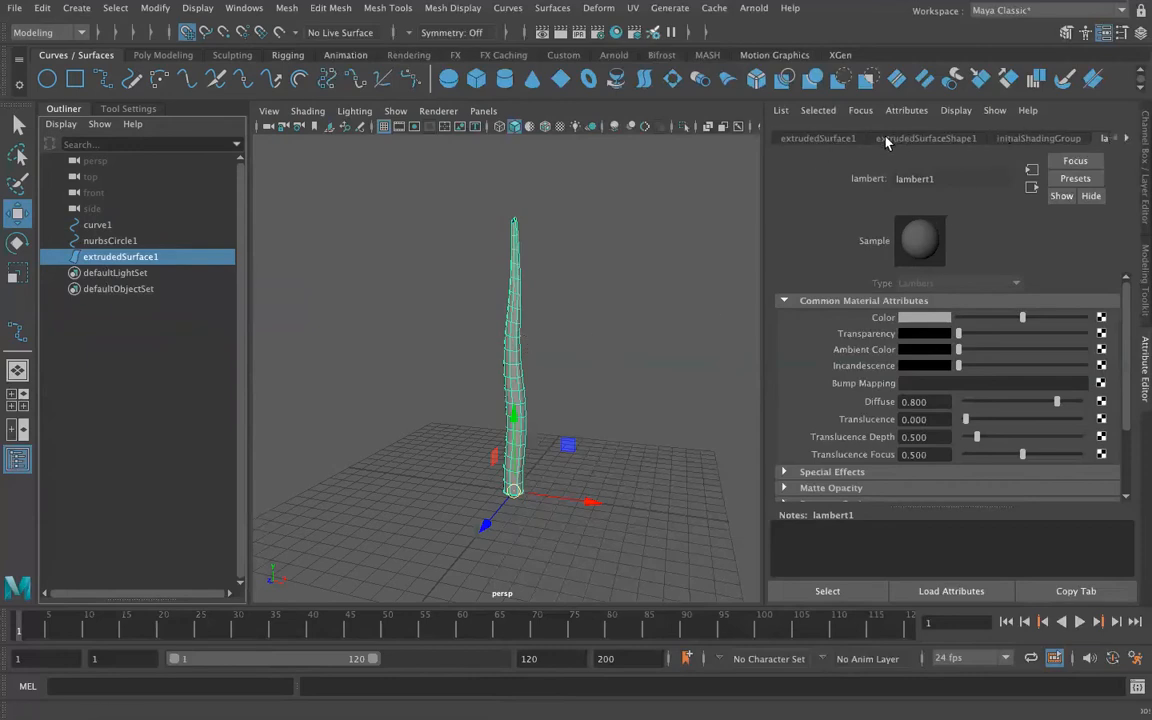
{"action": "left_click", "coordinate": [805, 137]}
{"action": "left_click", "coordinate": [960, 141]}
{"action": "left_click", "coordinate": [1079, 143]}
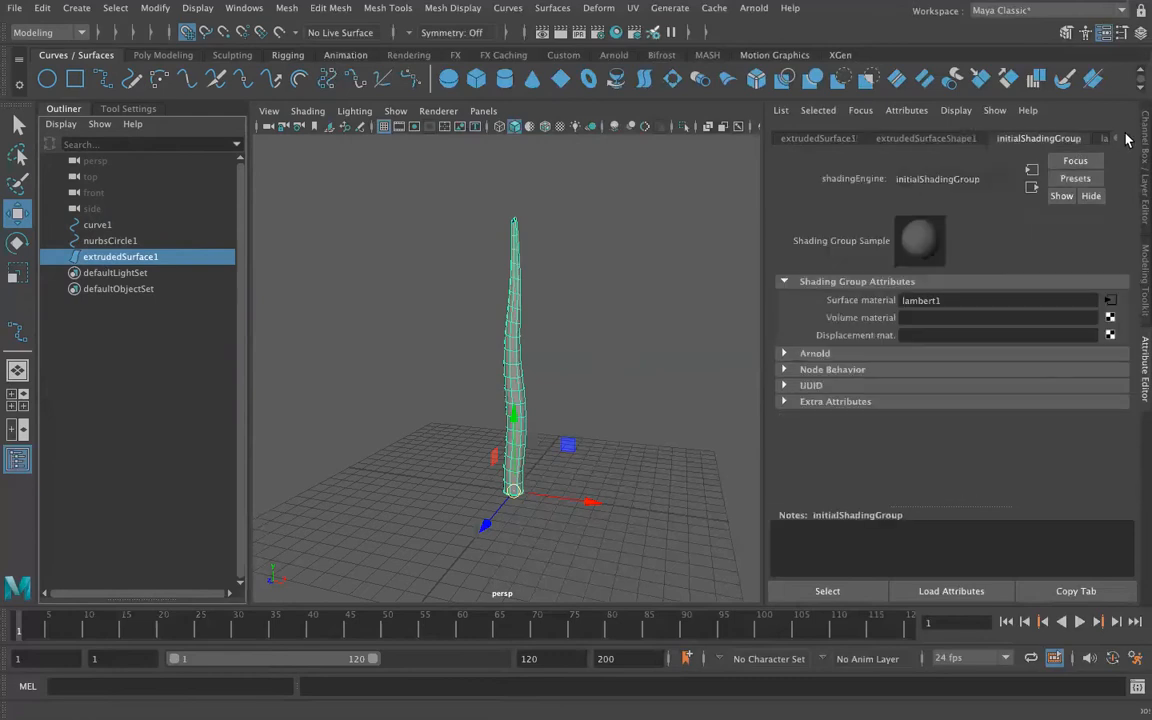
{"action": "left_click", "coordinate": [803, 142]}
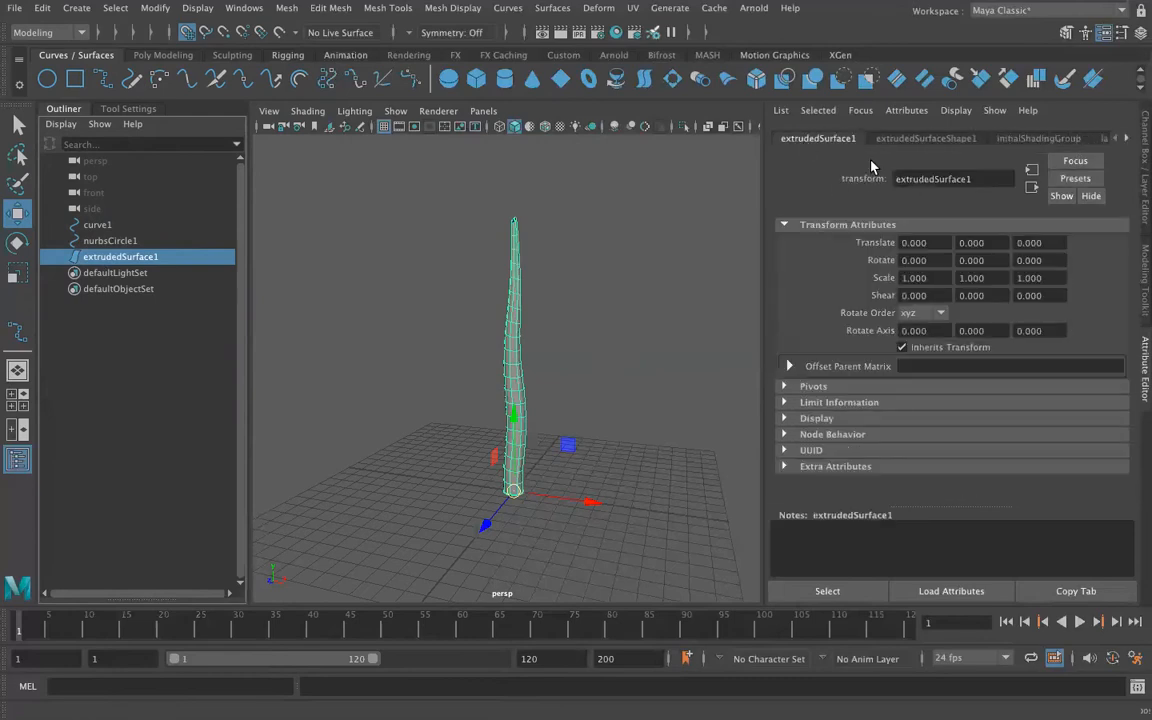
{"action": "left_click", "coordinate": [907, 139]}
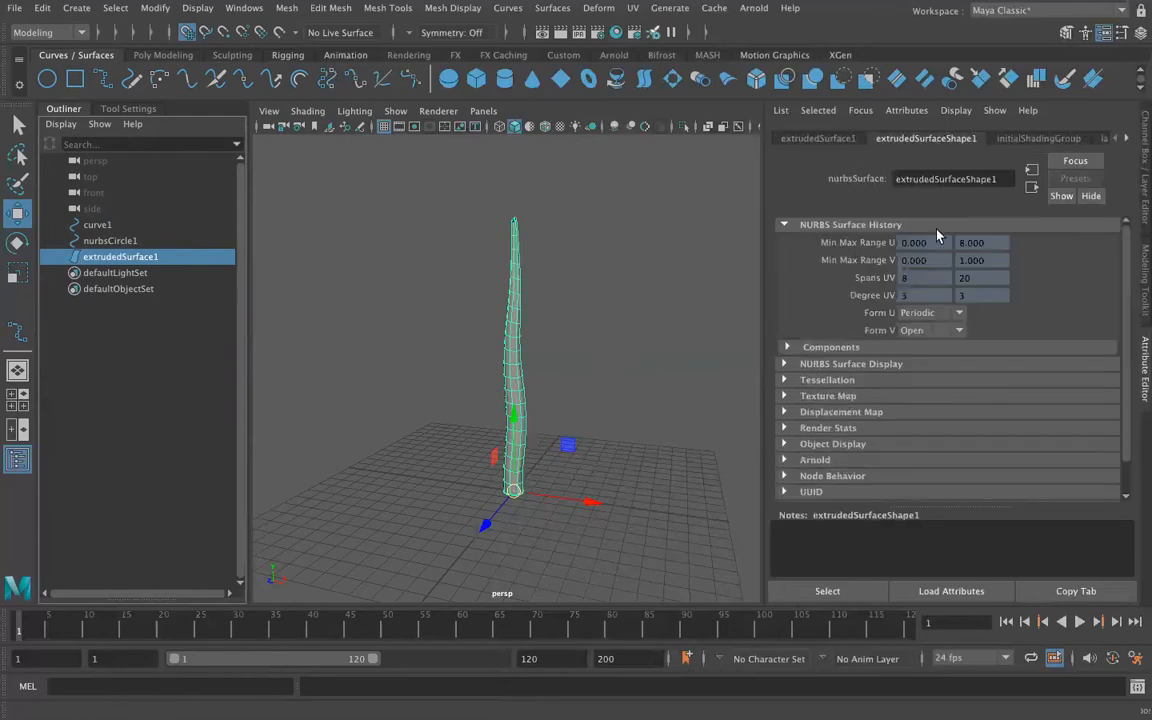
{"action": "left_click", "coordinate": [1036, 140]}
{"action": "left_click", "coordinate": [1126, 140]}
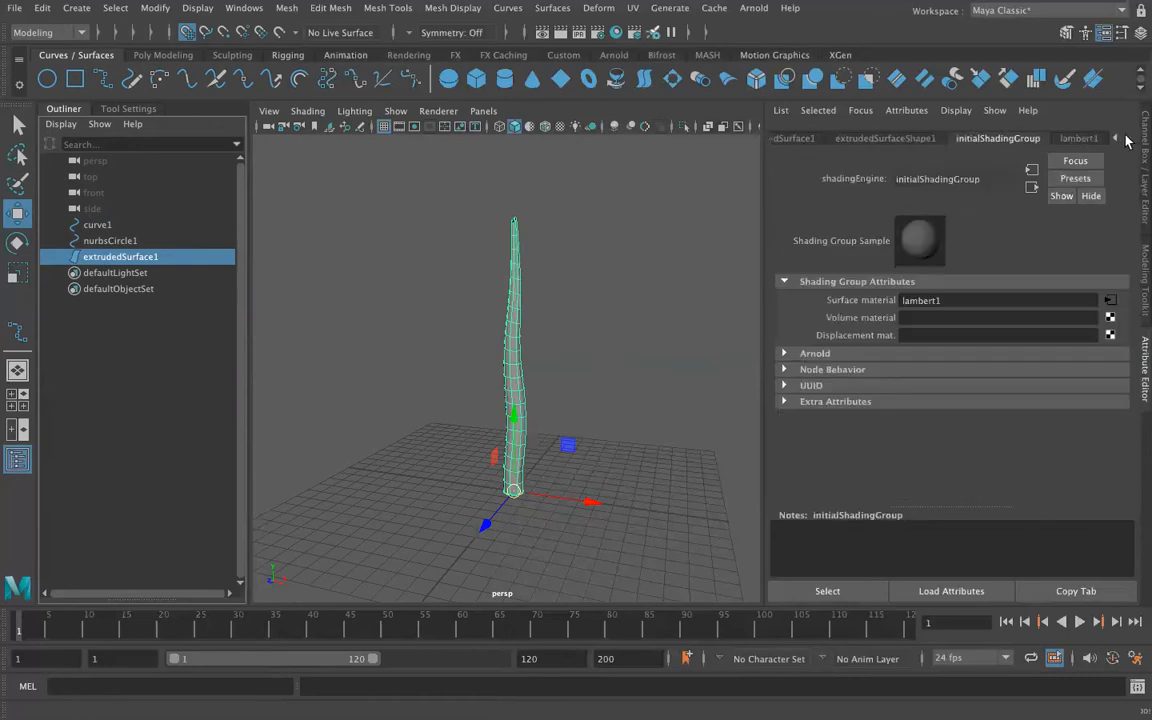
{"action": "left_click", "coordinate": [1081, 140]}
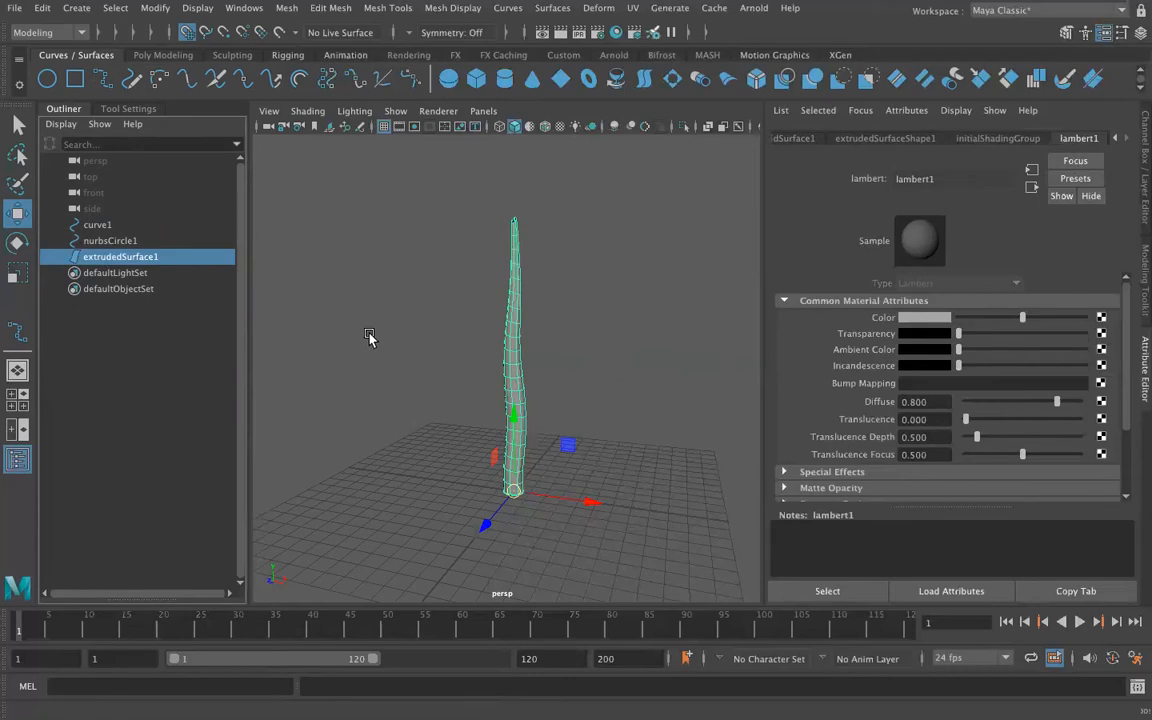
Step: Duplicate the extruded surface and move the copy 6 units along Z beside the original
{"action": "left_click", "coordinate": [355, 390]}
{"action": "left_click_drag", "start_coordinate": [355, 390], "coordinate": [457, 469], "text": "alt"}
{"action": "left_click", "coordinate": [527, 432]}
{"action": "left_click_drag", "start_coordinate": [527, 432], "coordinate": [612, 458], "text": "alt"}
{"action": "left_click_drag", "start_coordinate": [418, 408], "coordinate": [543, 452], "text": "alt"}
{"action": "left_click_drag", "start_coordinate": [620, 447], "coordinate": [400, 410], "text": "alt"}
{"action": "left_click_drag", "start_coordinate": [417, 463], "coordinate": [435, 477], "text": "alt"}
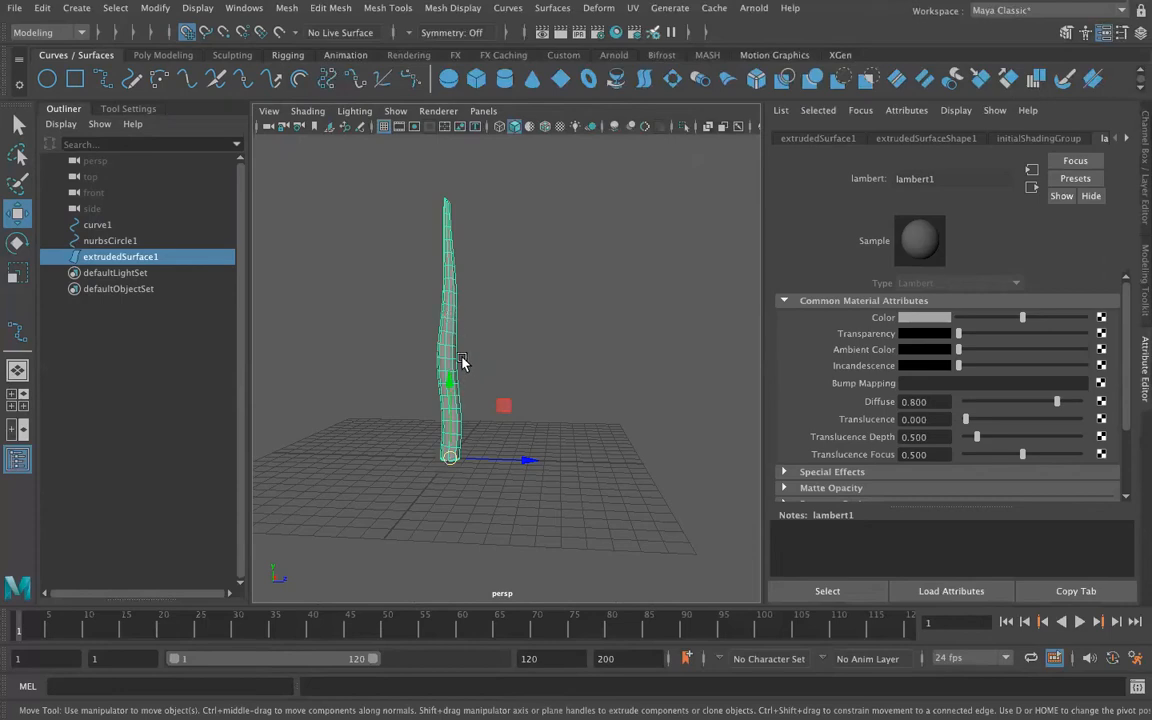
{"action": "middle_click_drag", "start_coordinate": [181, 240], "coordinate": [207, 260]}
{"action": "key", "text": "ctrl+d"}
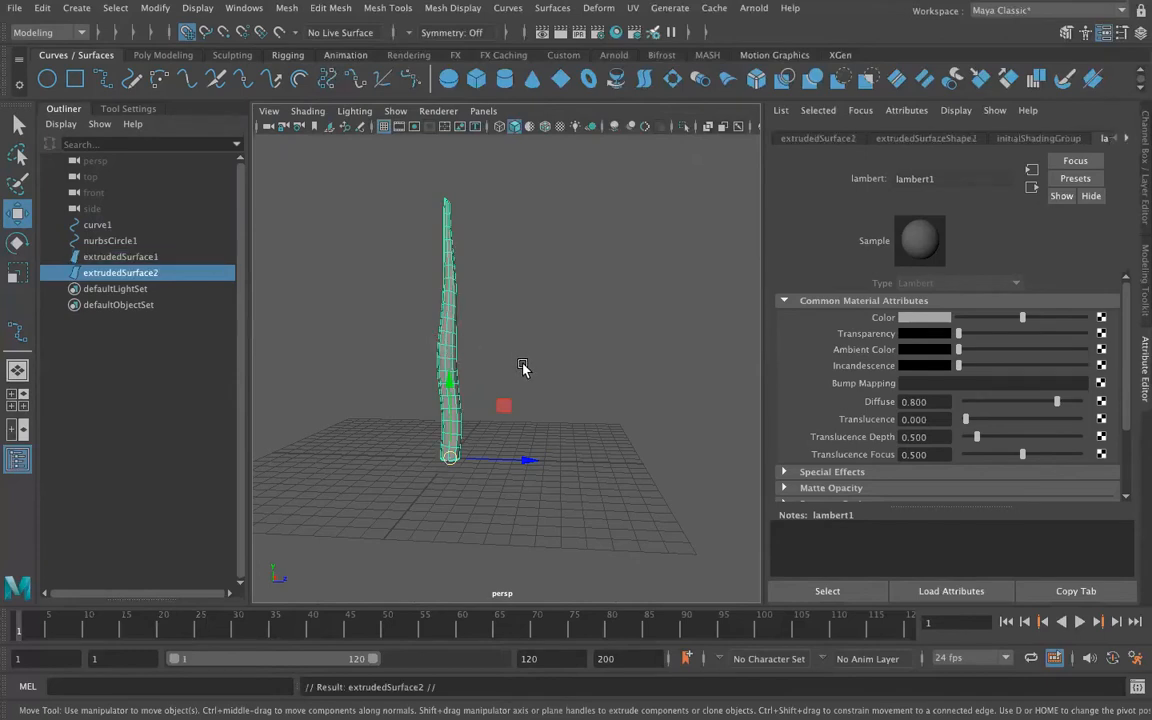
{"action": "mouse_move", "coordinate": [527, 463]}
{"action": "left_mouse_down"}
{"action": "mouse_move", "coordinate": [571, 465]}
{"action": "mouse_move", "coordinate": [548, 466]}
{"action": "left_mouse_up"}
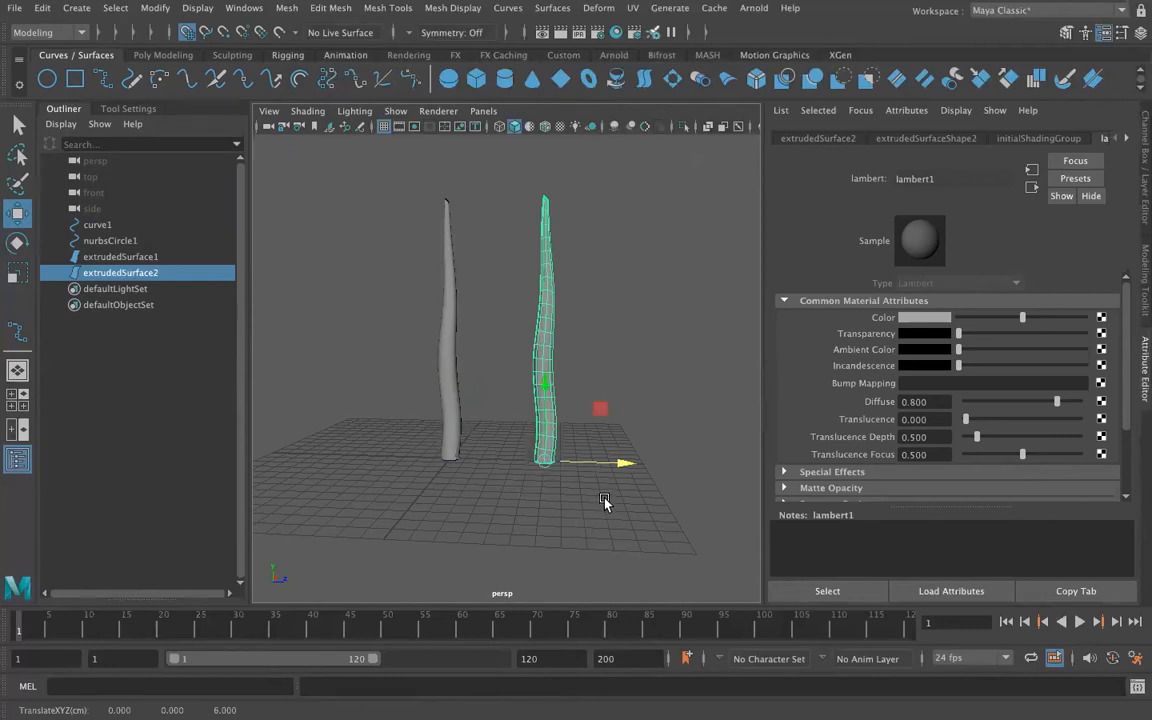
Step: Scale the duplicated surface into a very thin strand and stretch its height along Y
{"action": "key", "text": "r"}
{"action": "left_click_drag", "start_coordinate": [542, 463], "coordinate": [378, 501]}
{"action": "scroll", "coordinate": [589, 486], "scroll_direction": "up", "scroll_amount": 3}
{"action": "left_click_drag", "start_coordinate": [643, 507], "coordinate": [403, 414], "text": "alt"}
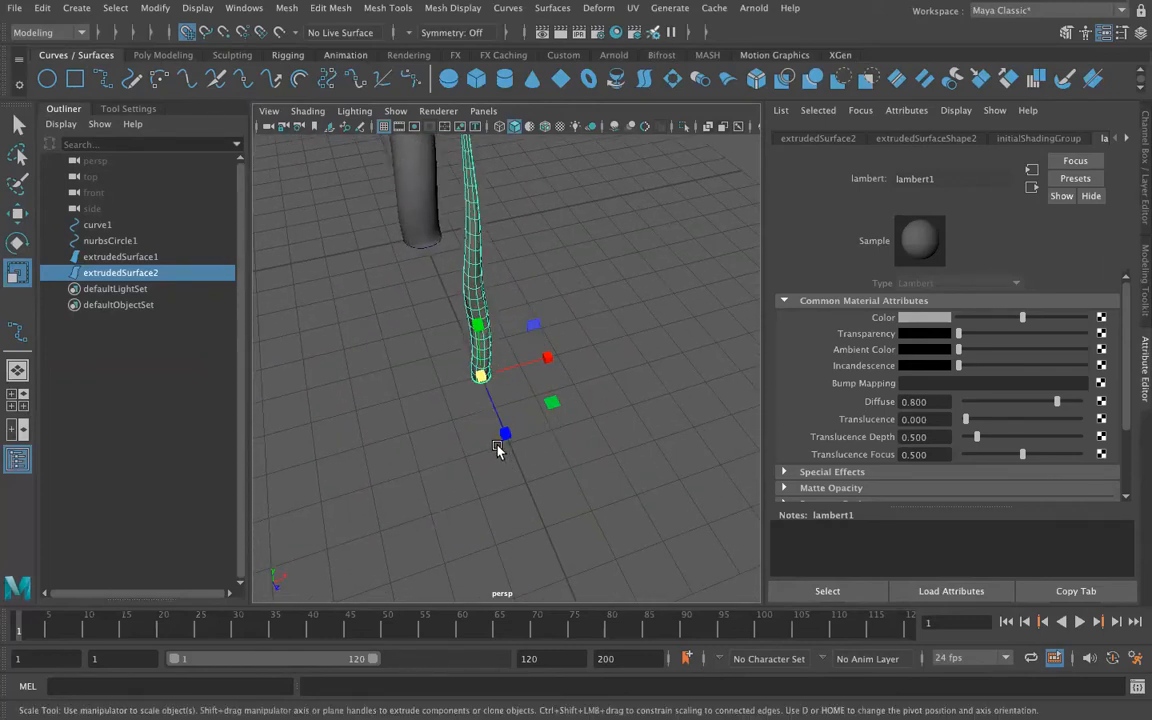
{"action": "left_click_drag", "start_coordinate": [557, 410], "coordinate": [458, 349]}
{"action": "left_click_drag", "start_coordinate": [440, 452], "coordinate": [545, 430], "text": "alt"}
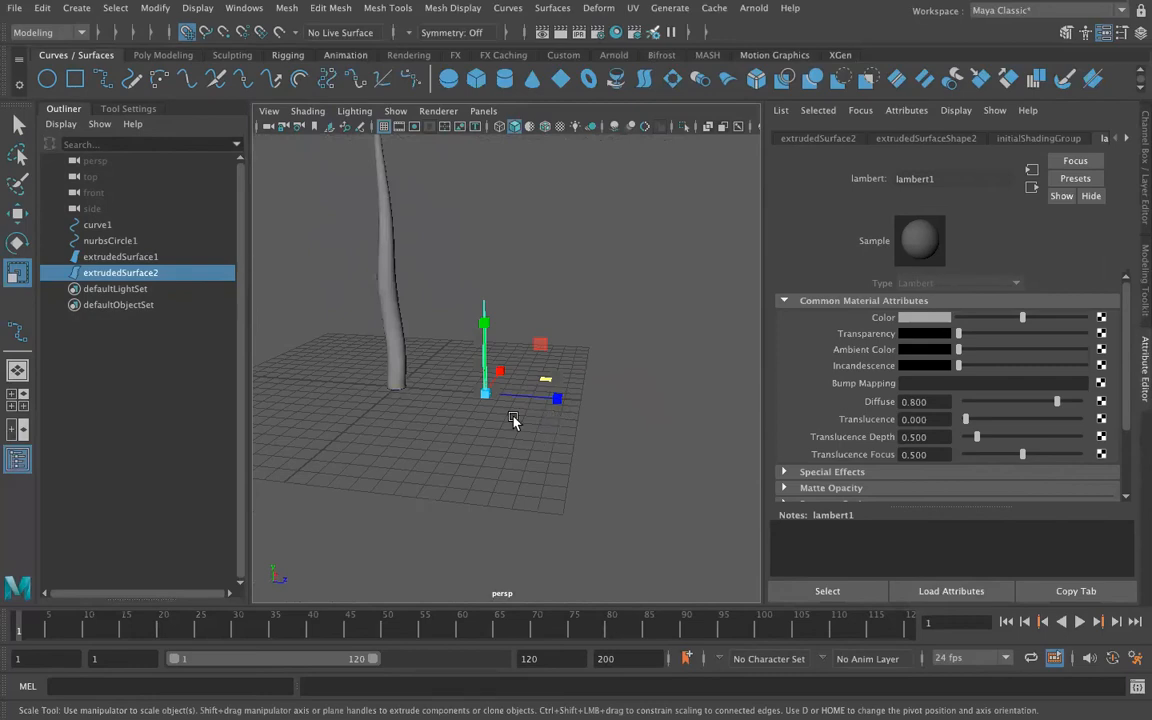
{"action": "left_click_drag", "start_coordinate": [484, 323], "coordinate": [480, 253]}
{"action": "left_click_drag", "start_coordinate": [434, 403], "coordinate": [438, 401], "text": "alt"}
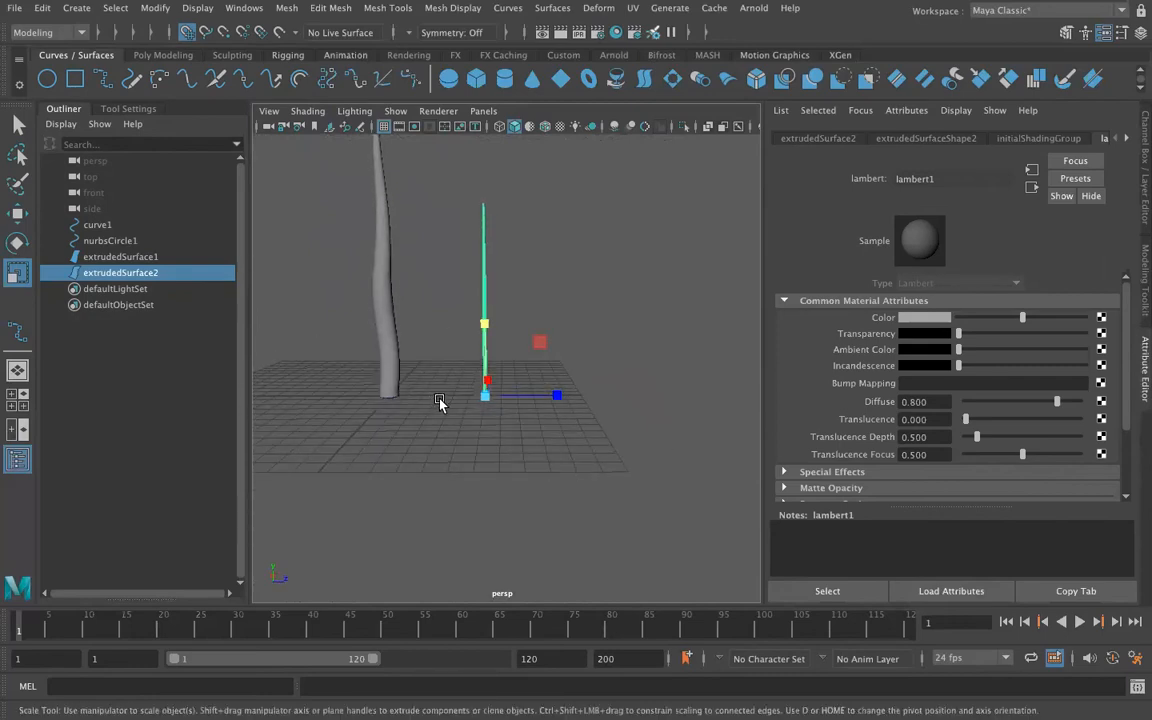
Step: Add a nonlinear Bend deformer to the thin strand and set its Curvature to about 42.762
{"action": "left_click", "coordinate": [597, 10]}
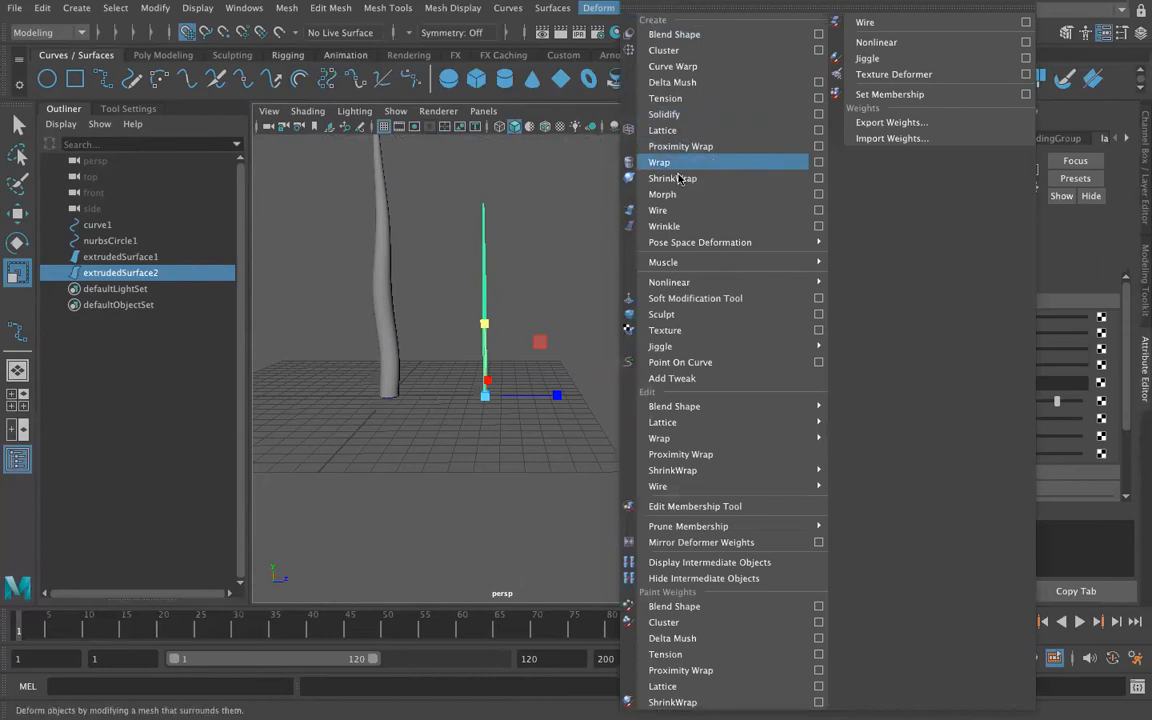
{"action": "mouse_move", "coordinate": [677, 282]}
{"action": "mouse_move", "coordinate": [663, 262]}
{"action": "mouse_move", "coordinate": [880, 278]}
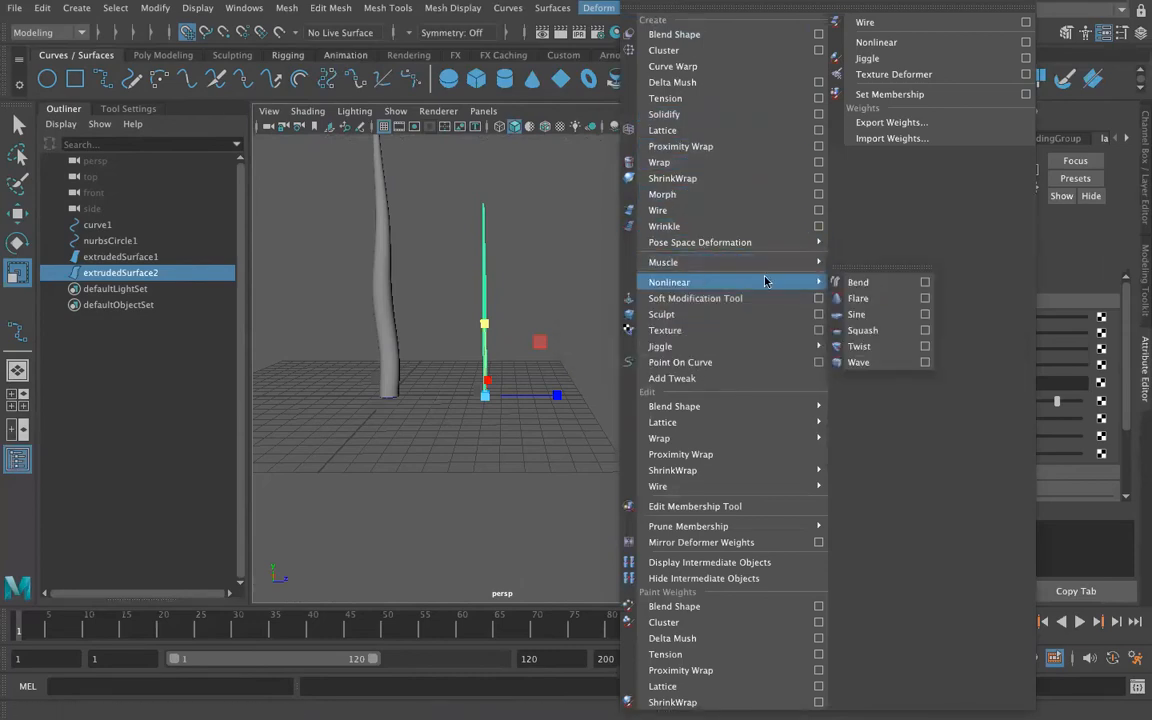
{"action": "left_click", "coordinate": [856, 283]}
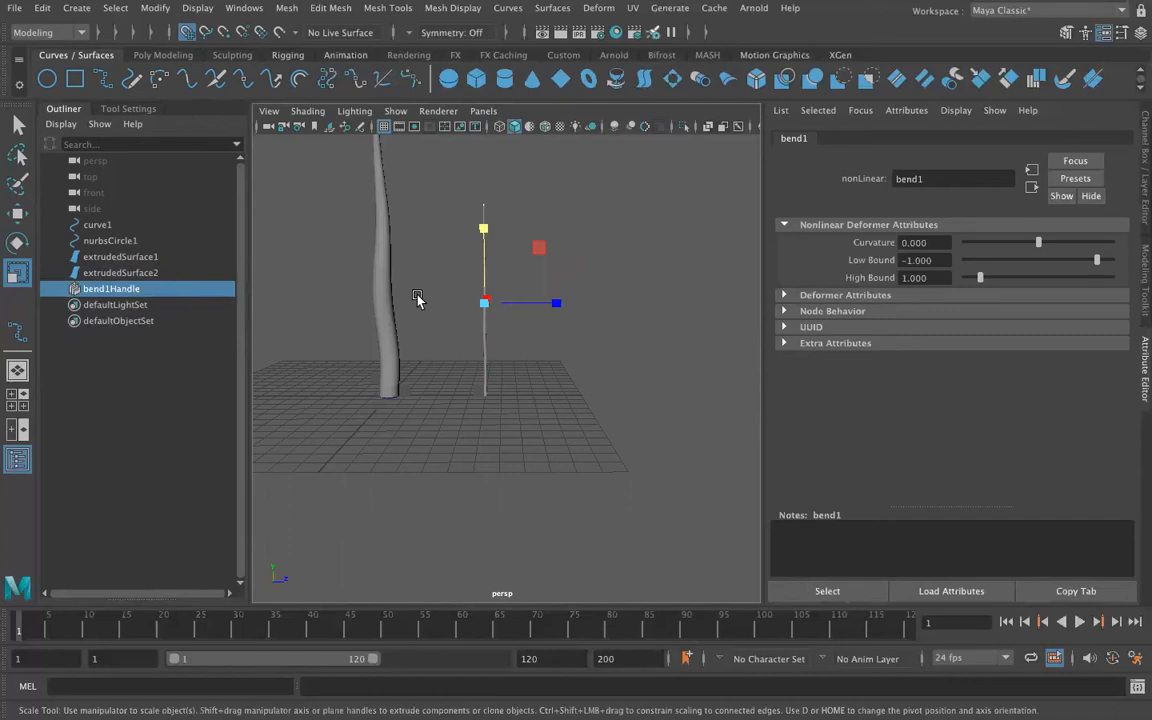
{"action": "mouse_move", "coordinate": [1039, 243]}
{"action": "left_mouse_down"}
{"action": "mouse_move", "coordinate": [1078, 248]}
{"action": "mouse_move", "coordinate": [1036, 245]}
{"action": "mouse_move", "coordinate": [1056, 245]}
{"action": "left_mouse_up"}
{"action": "left_click_drag", "start_coordinate": [558, 368], "coordinate": [656, 342], "text": "alt"}
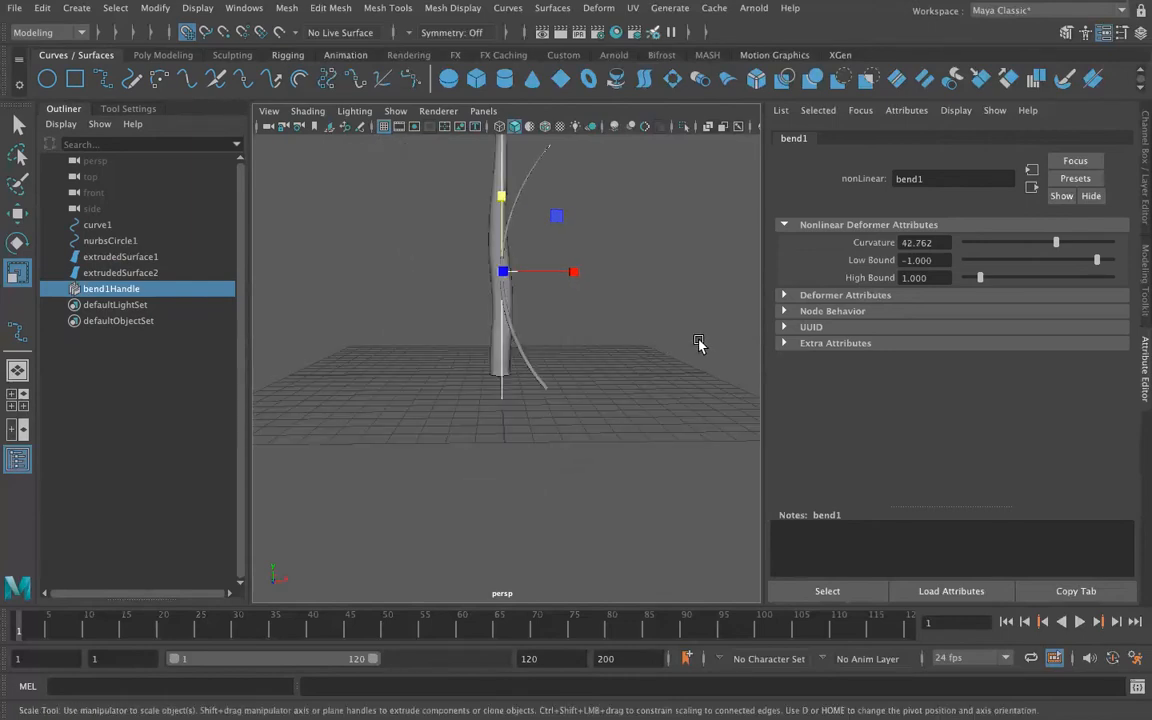
{"action": "left_click_drag", "start_coordinate": [410, 358], "coordinate": [430, 360], "text": "alt"}
Step: Set the bend's Low Bound to 0.000 and High Bound to about 0.497
{"action": "left_click_drag", "start_coordinate": [1097, 261], "coordinate": [1111, 256]}
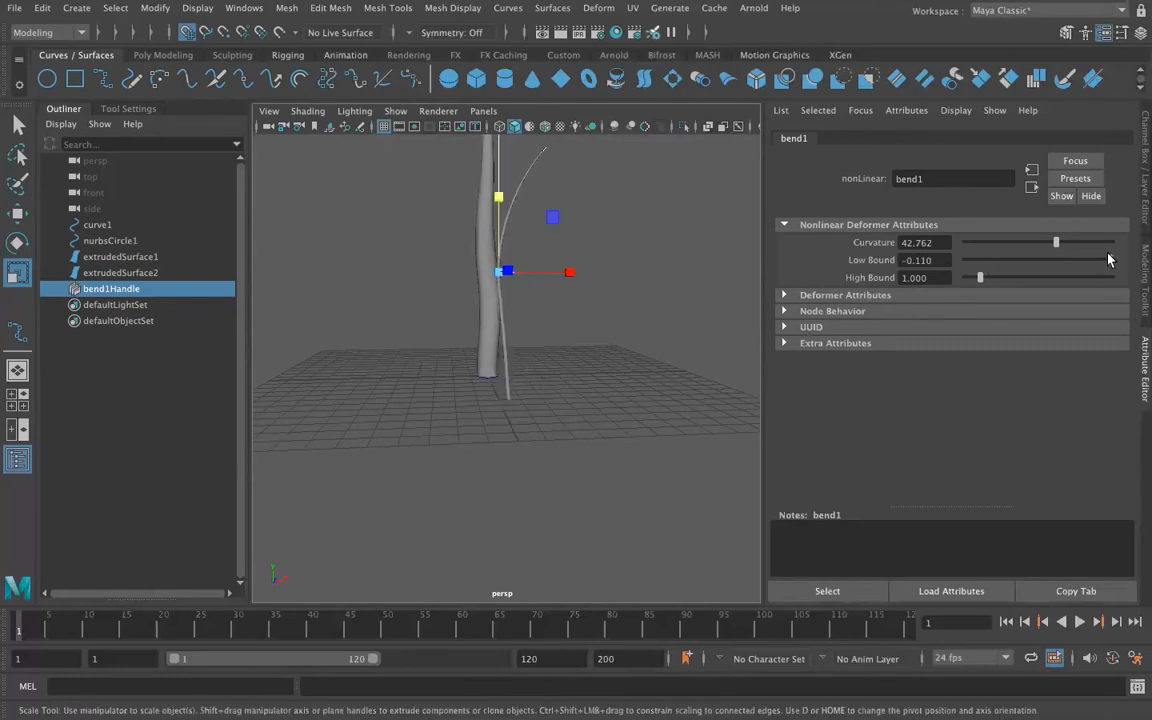
{"action": "left_click_drag", "start_coordinate": [422, 388], "coordinate": [489, 386], "text": "alt"}
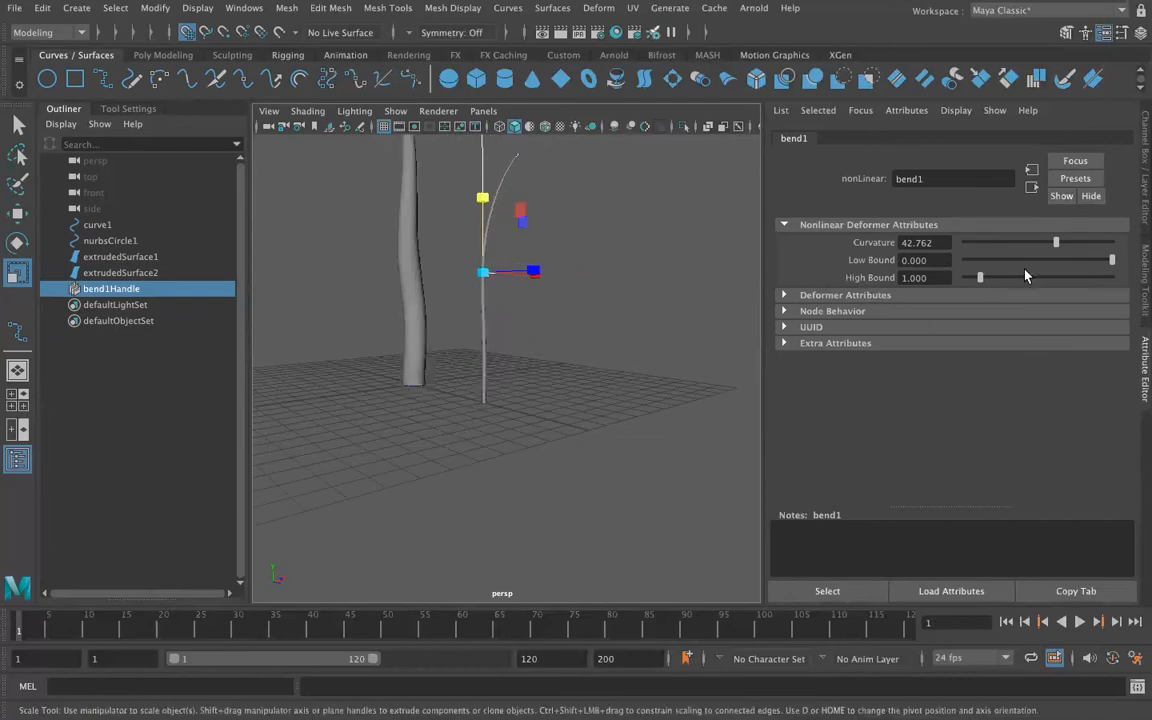
{"action": "left_click_drag", "start_coordinate": [978, 277], "coordinate": [974, 280]}
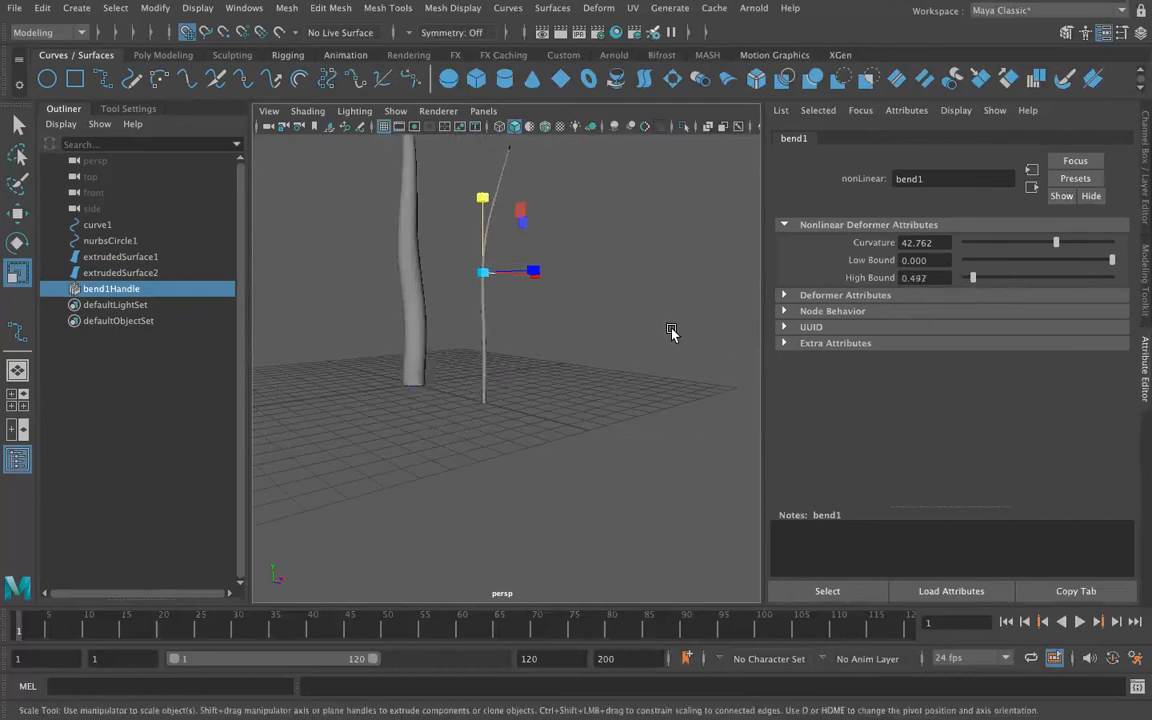
Step: Rotate the bend handle about -93 degrees around Y and lower it to a height of 1 unit near the strand's base
{"action": "left_click", "coordinate": [110, 290]}
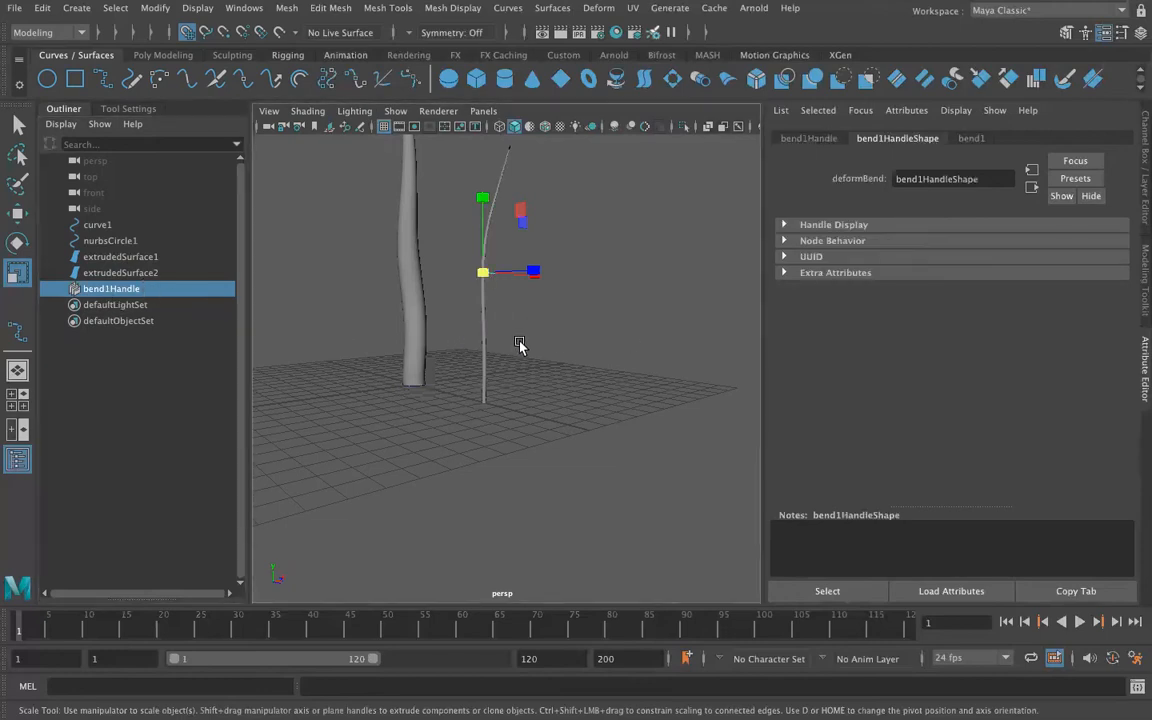
{"action": "key", "text": "e"}
{"action": "left_click_drag", "start_coordinate": [506, 267], "coordinate": [426, 273]}
{"action": "left_click_drag", "start_coordinate": [393, 363], "coordinate": [433, 330], "text": "alt"}
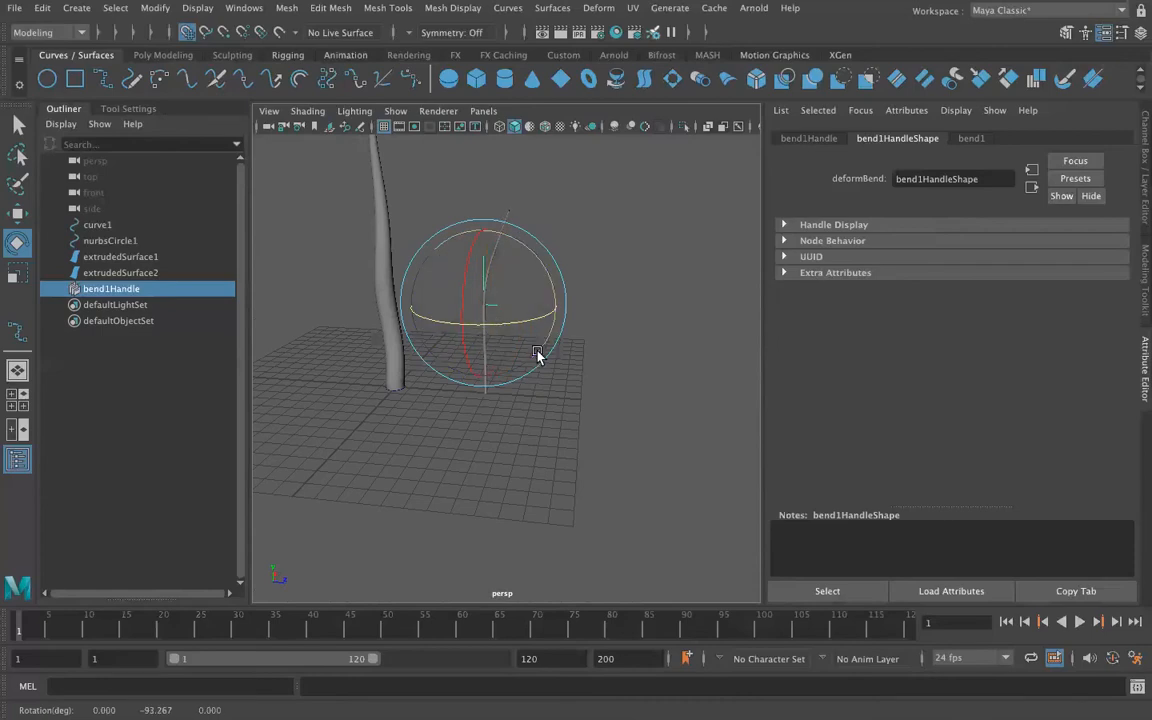
{"action": "key", "text": "w"}
{"action": "left_click_drag", "start_coordinate": [477, 226], "coordinate": [488, 375]}
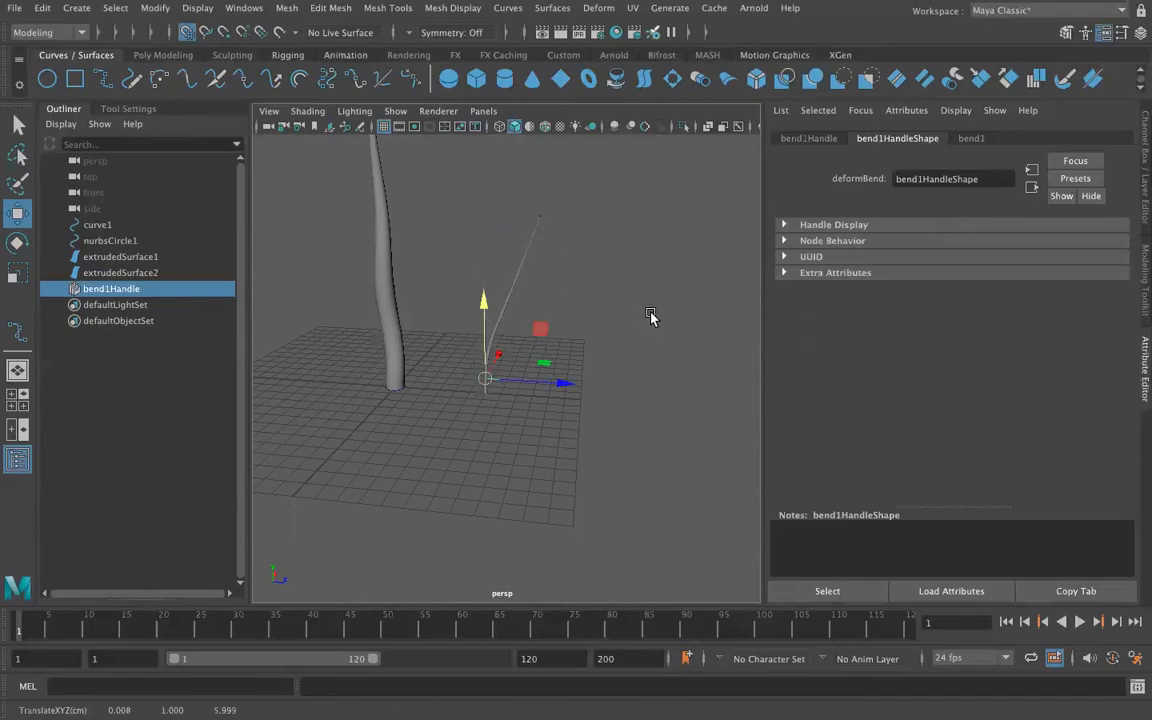
{"action": "left_click_drag", "start_coordinate": [355, 336], "coordinate": [423, 357], "text": "alt"}
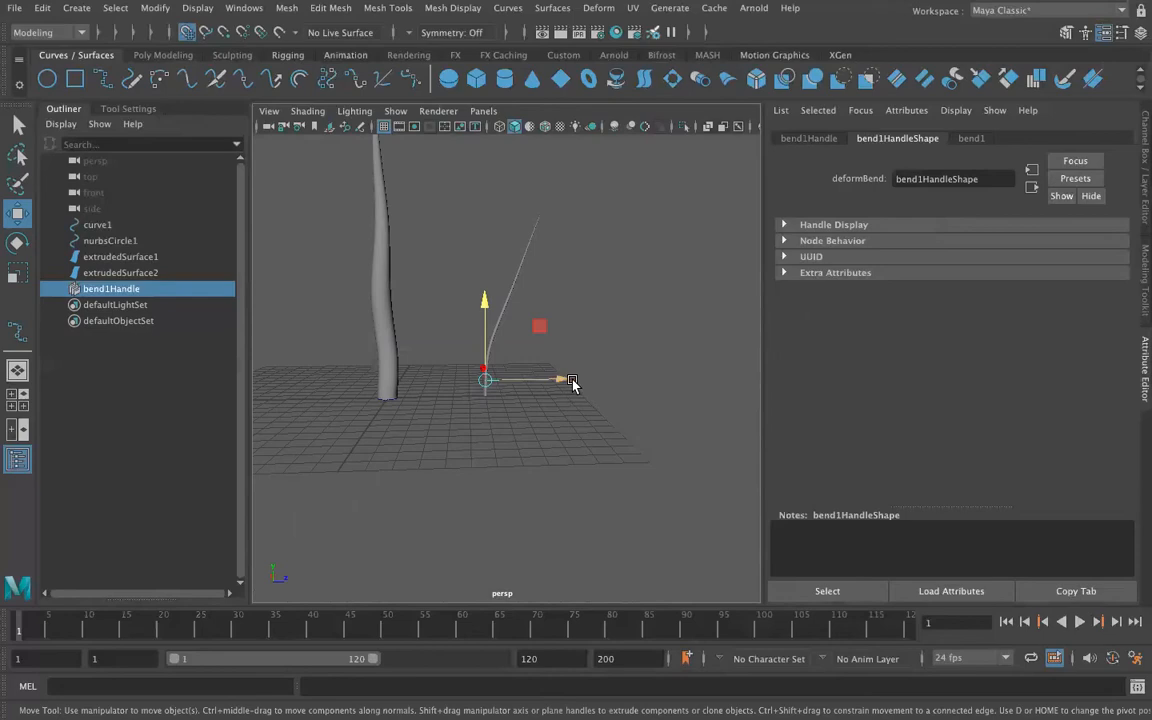
Step: Select the bent strand, delete all history to bake in its bend, and clear the selection
{"action": "left_click", "coordinate": [145, 274]}
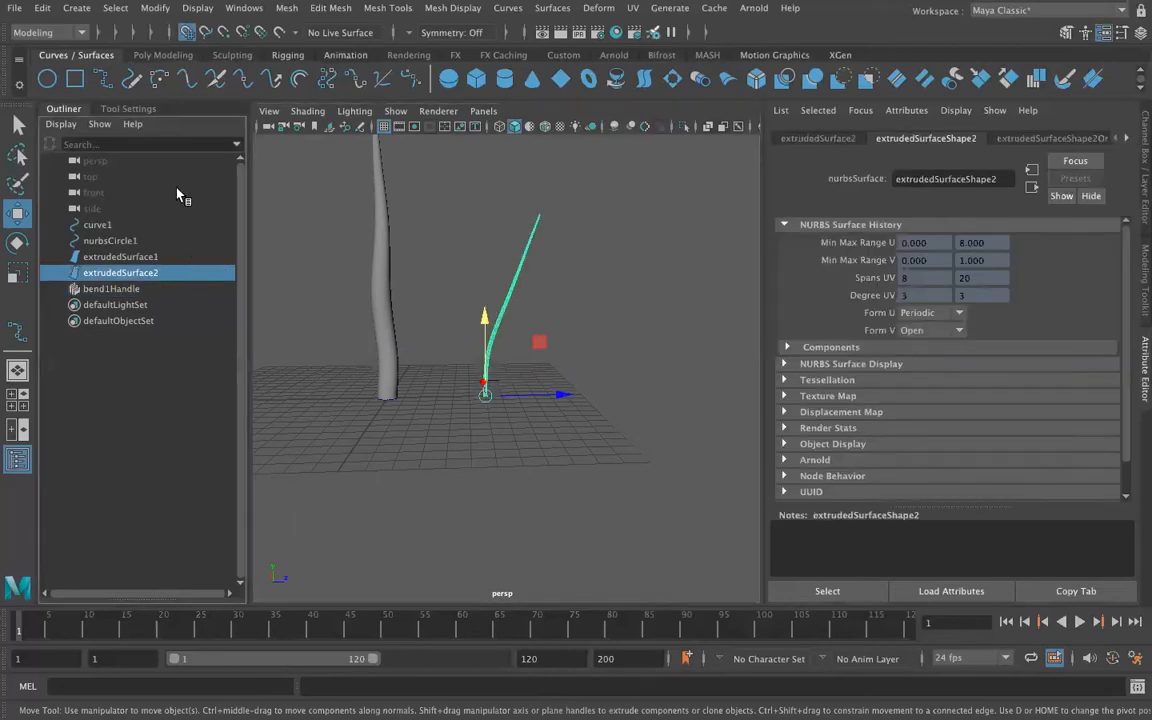
{"action": "left_click", "coordinate": [15, 8]}
{"action": "mouse_move", "coordinate": [45, 9]}
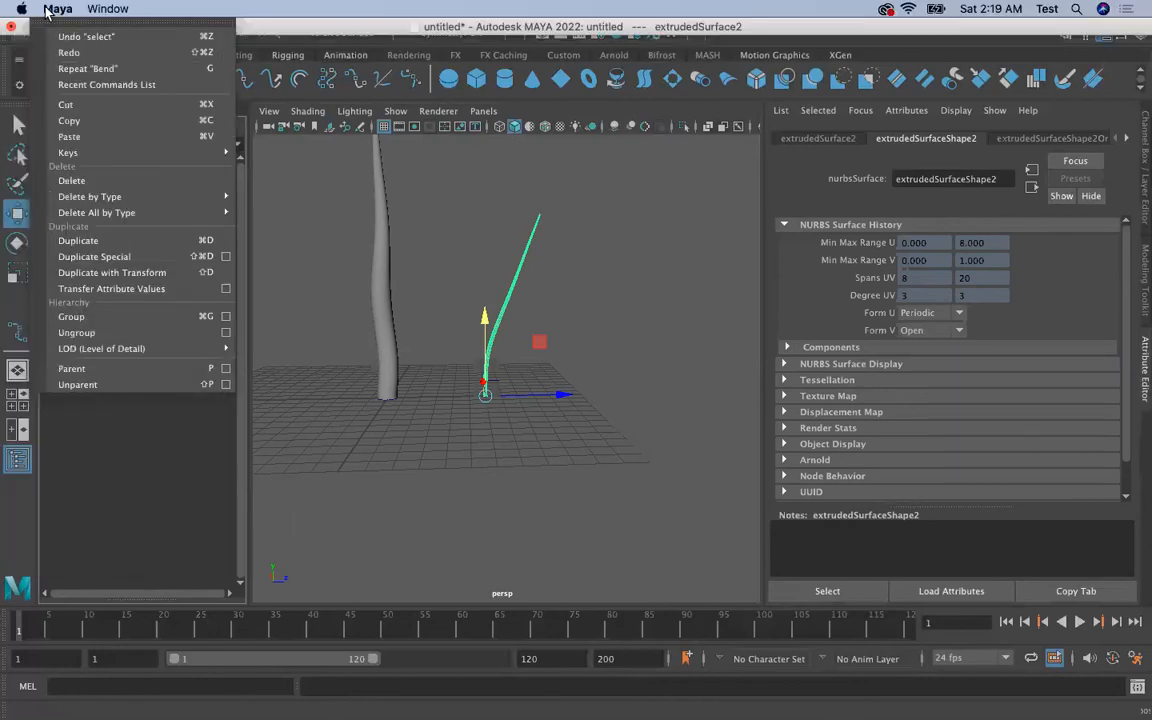
{"action": "mouse_move", "coordinate": [120, 212]}
{"action": "left_click", "coordinate": [310, 193]}
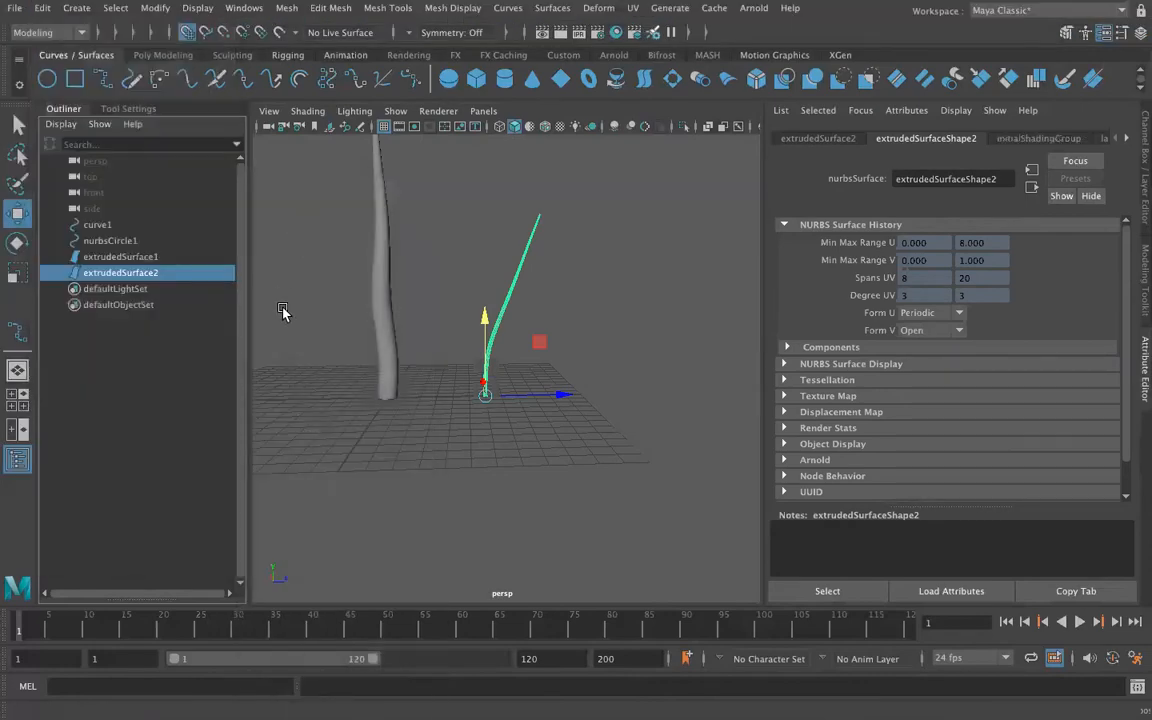
{"action": "left_click", "coordinate": [505, 436]}
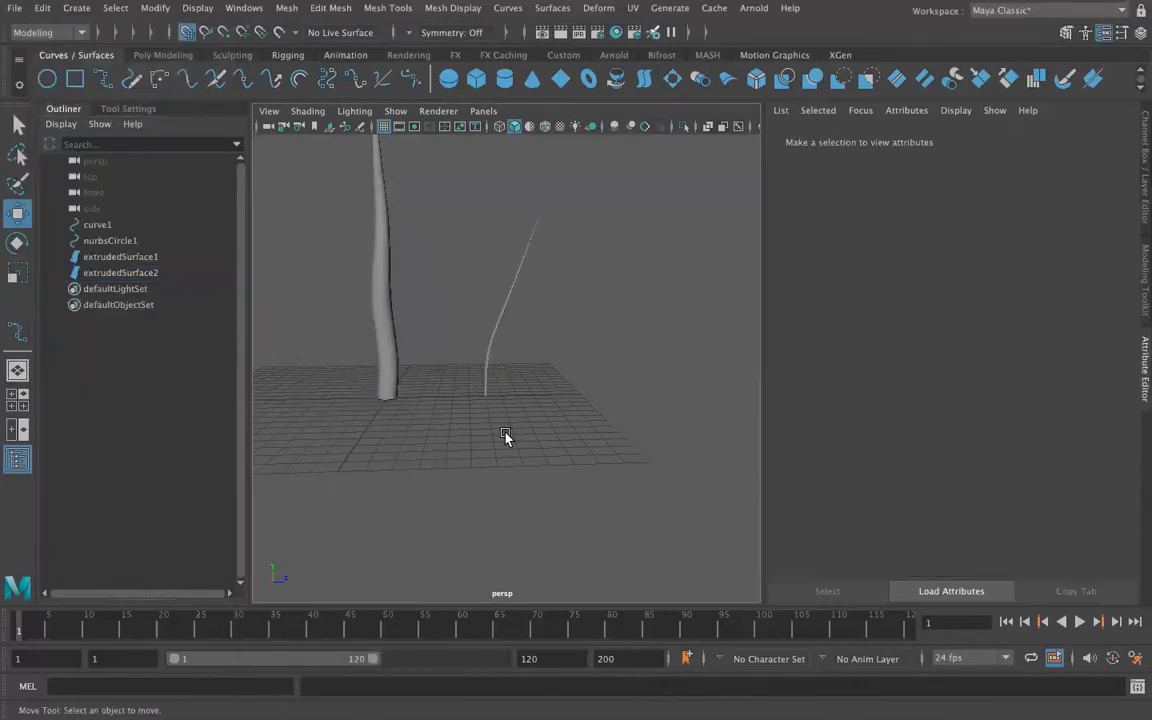
Step: Copy the bent strand along Z, away from the thick tentacle, and add a nonlinear Bend deformer to the copy
{"action": "left_click", "coordinate": [484, 380]}
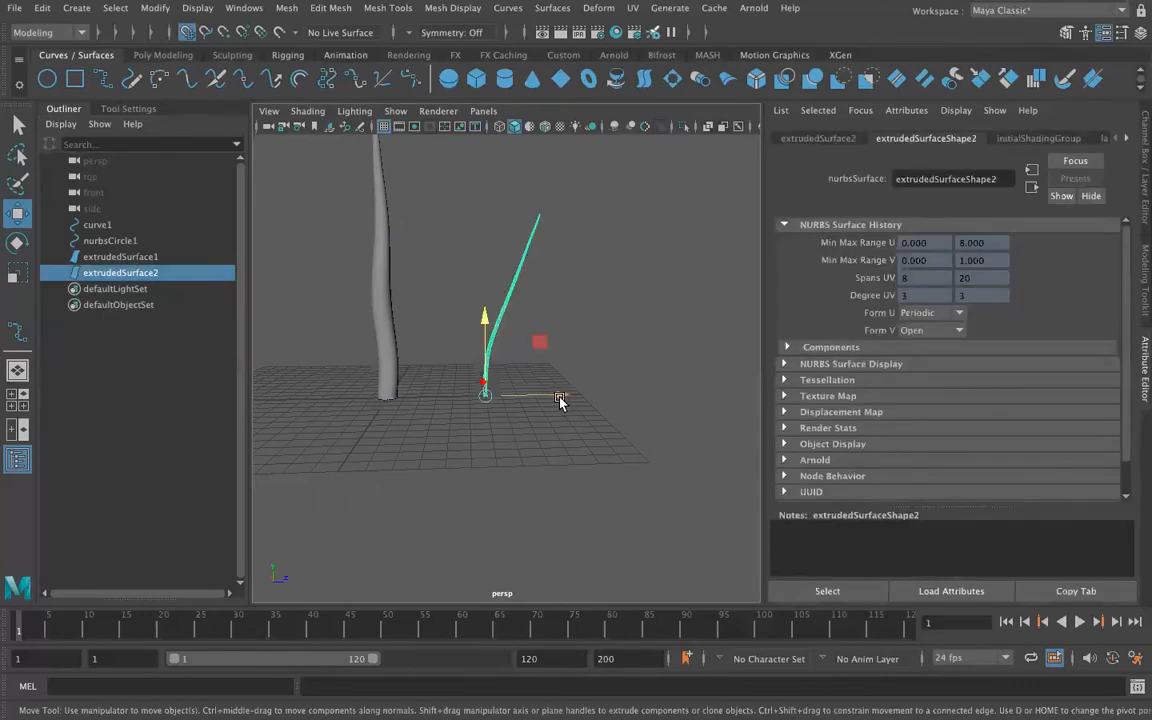
{"action": "left_click_drag", "start_coordinate": [562, 399], "coordinate": [670, 398], "text": "shift"}
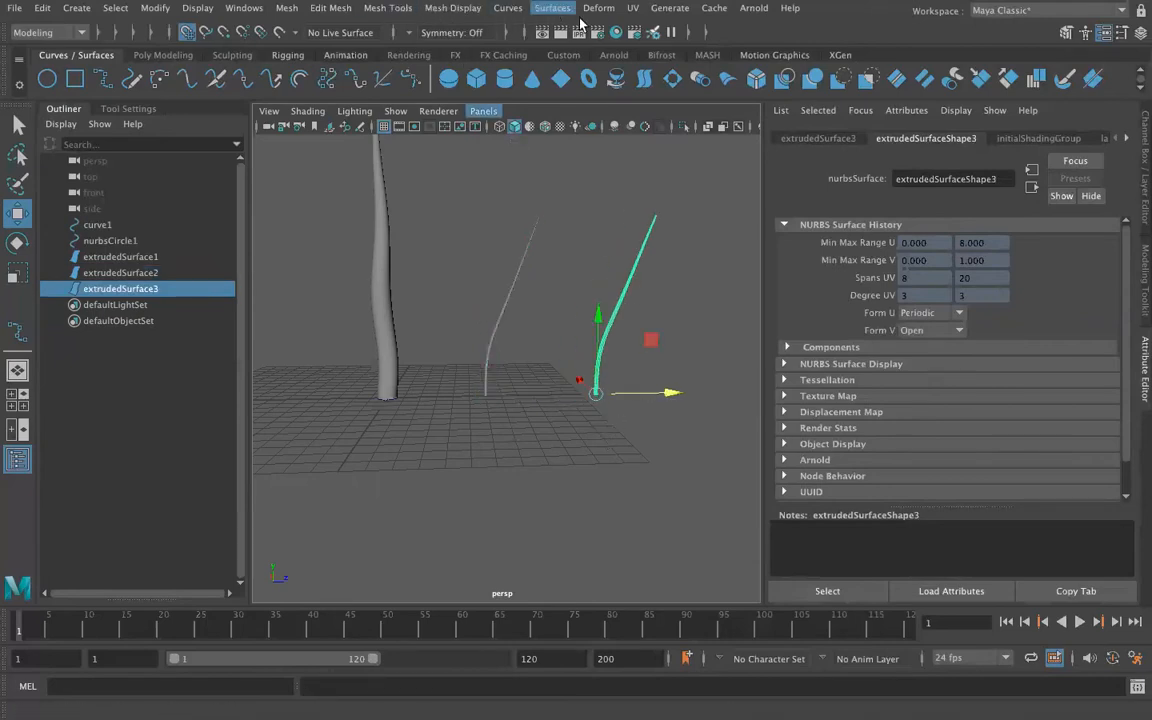
{"action": "left_click", "coordinate": [598, 8]}
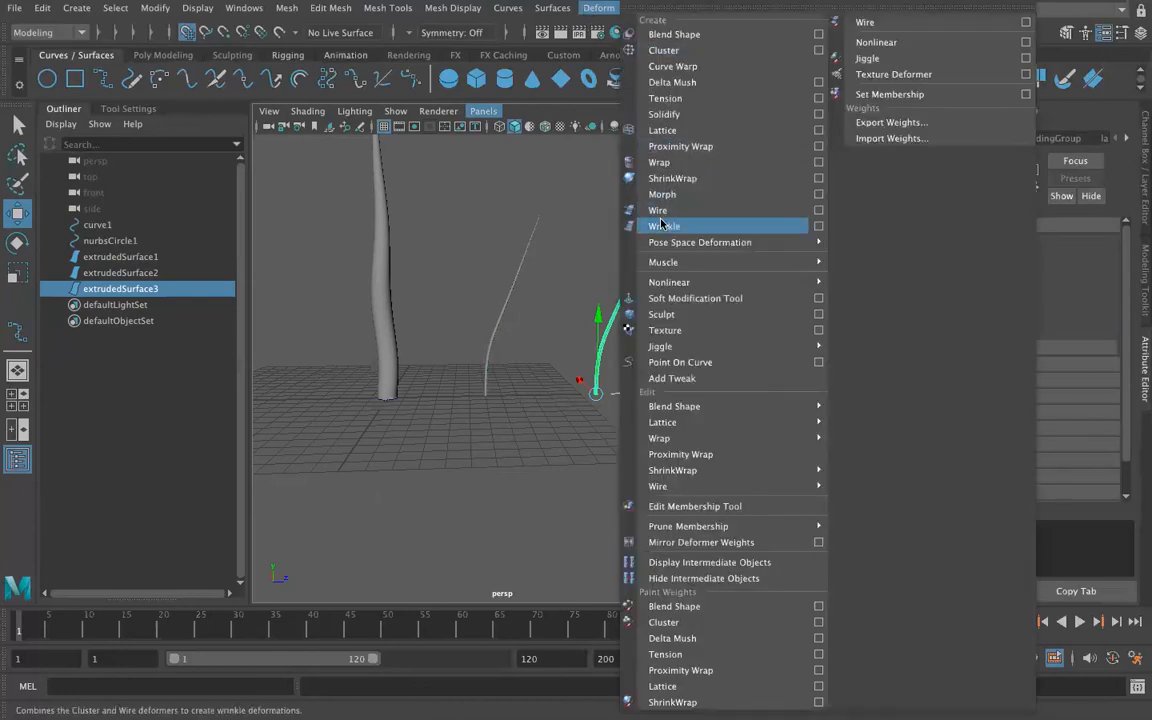
{"action": "mouse_move", "coordinate": [704, 281]}
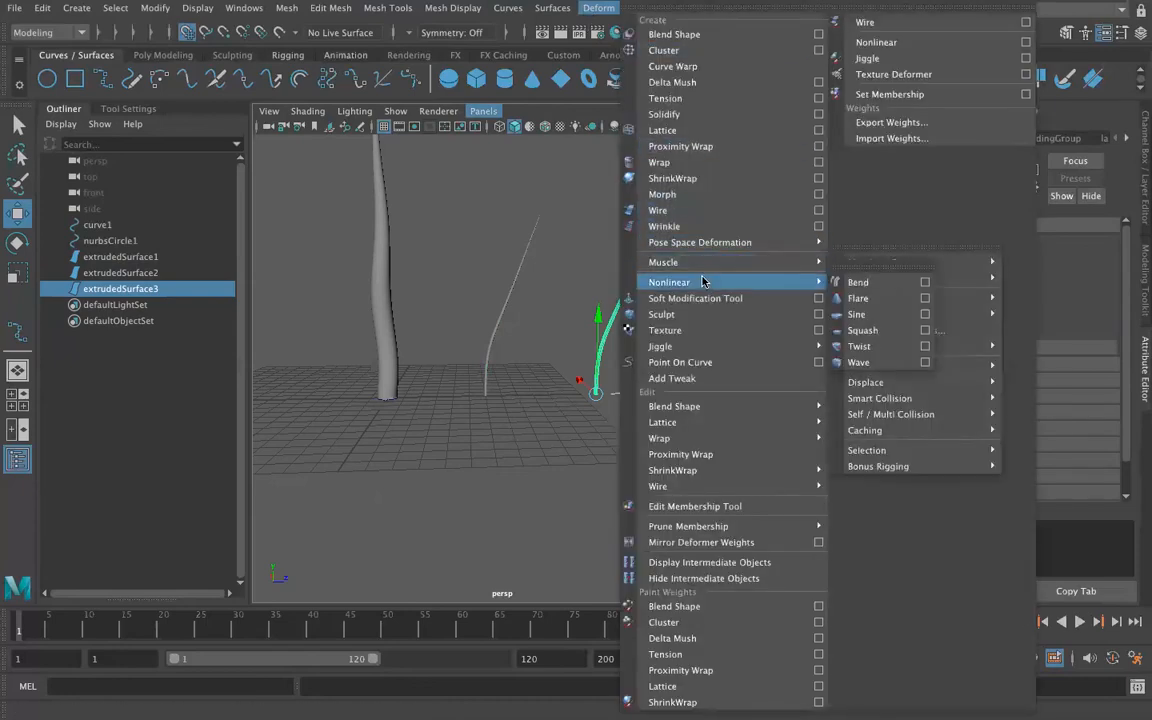
{"action": "left_click", "coordinate": [898, 283]}
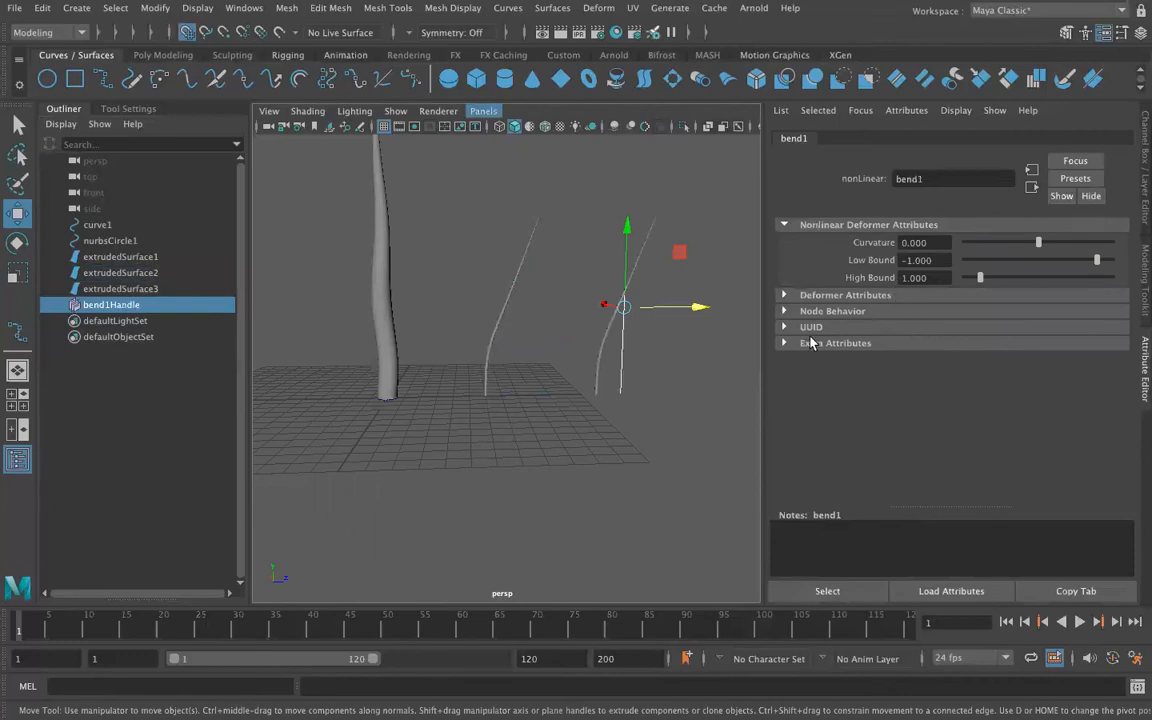
Step: Rotate the bend handle about 21.6 degrees around X to follow the tilt of the strand copy
{"action": "key", "text": "e"}
{"action": "left_click_drag", "start_coordinate": [612, 237], "coordinate": [645, 230]}
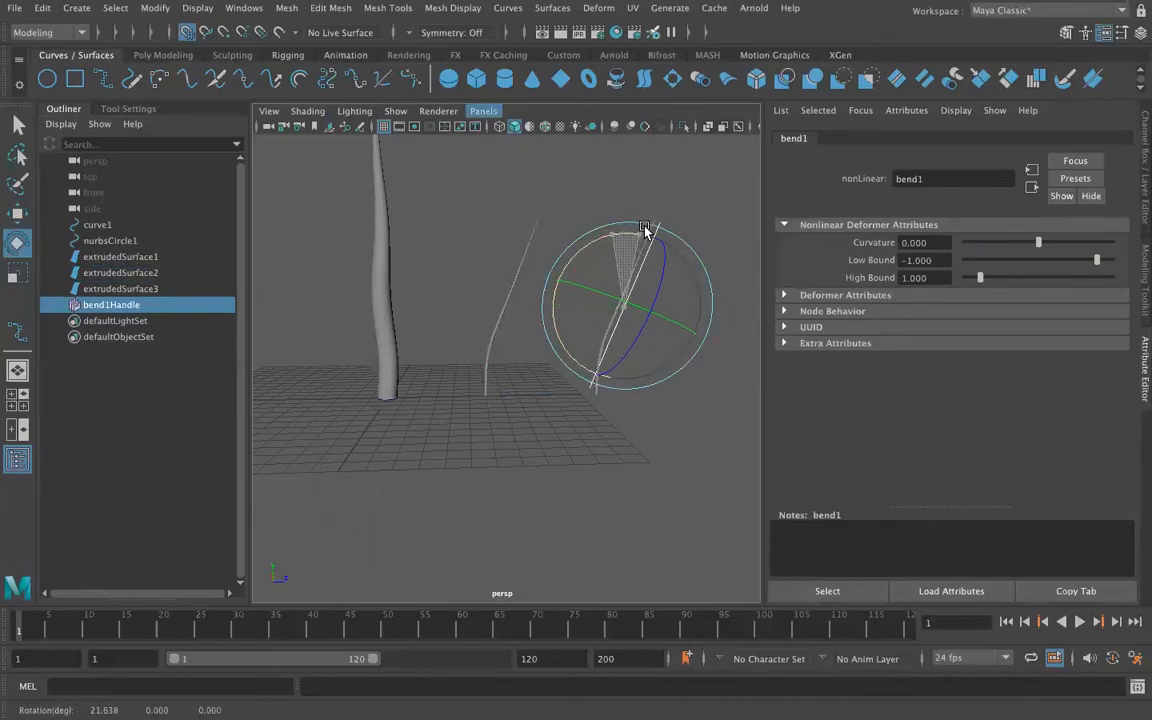
{"action": "key", "text": "w"}
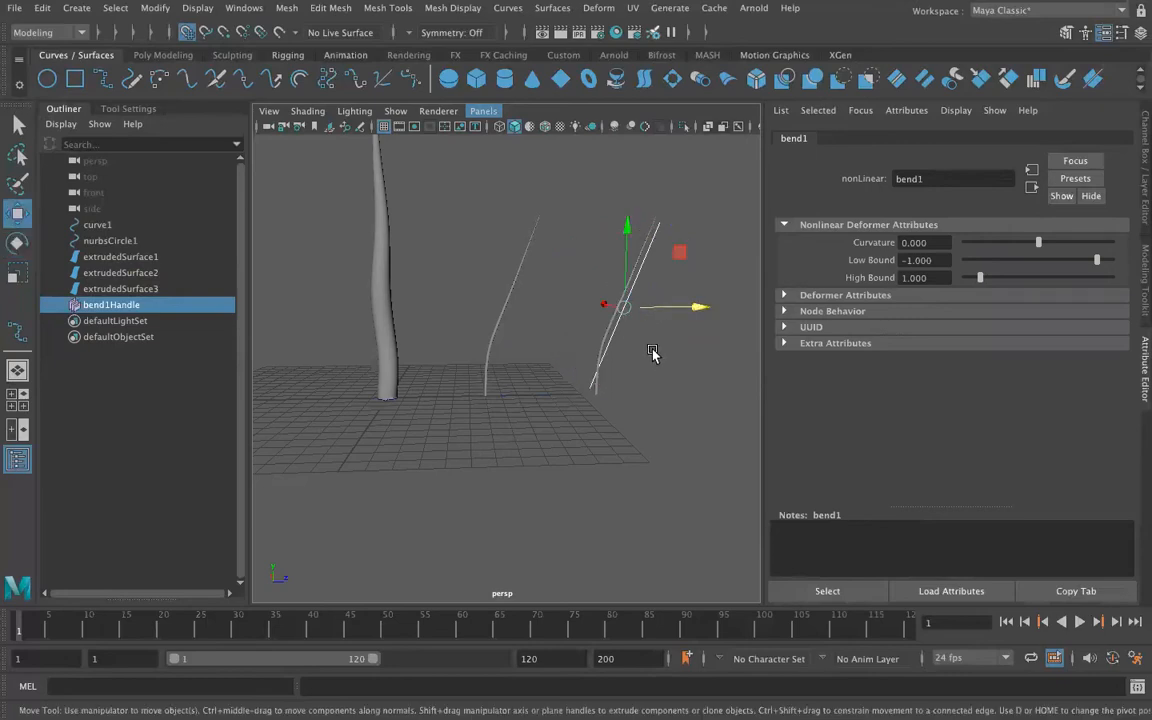
Step: Set the Move Tool's axis orientation to Object and shift the bend handle sideways onto the strand, to a Z position of about 14.237
{"action": "left_click", "coordinate": [126, 109]}
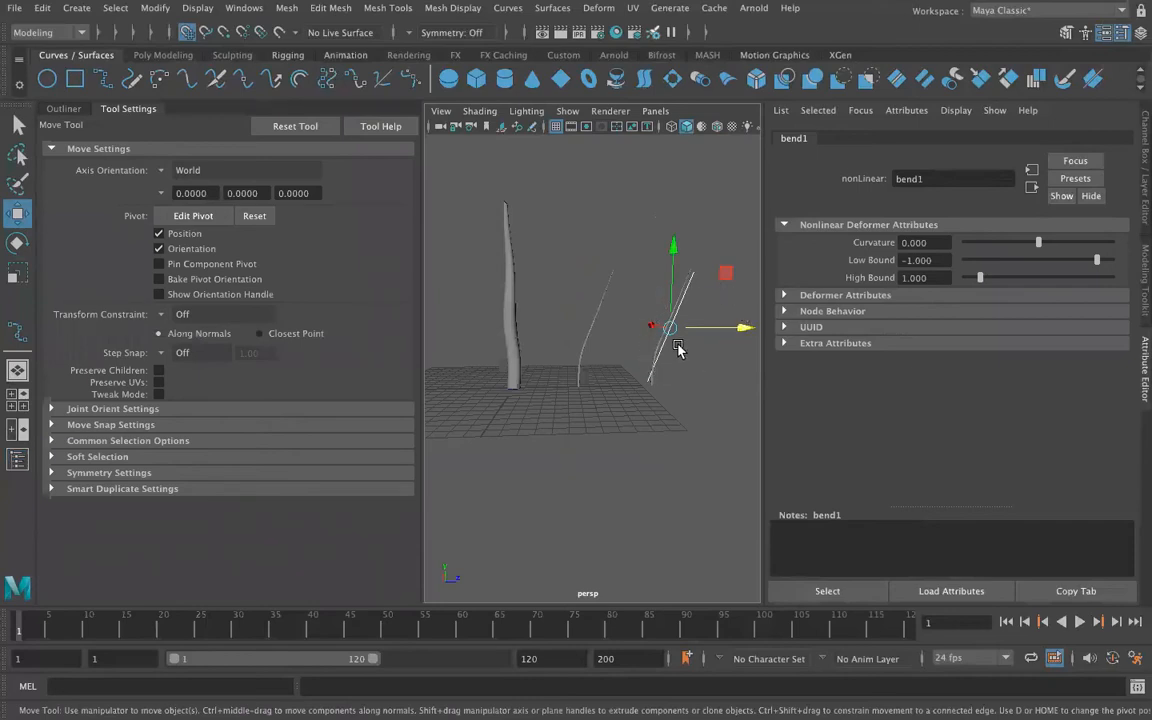
{"action": "left_click", "coordinate": [190, 171]}
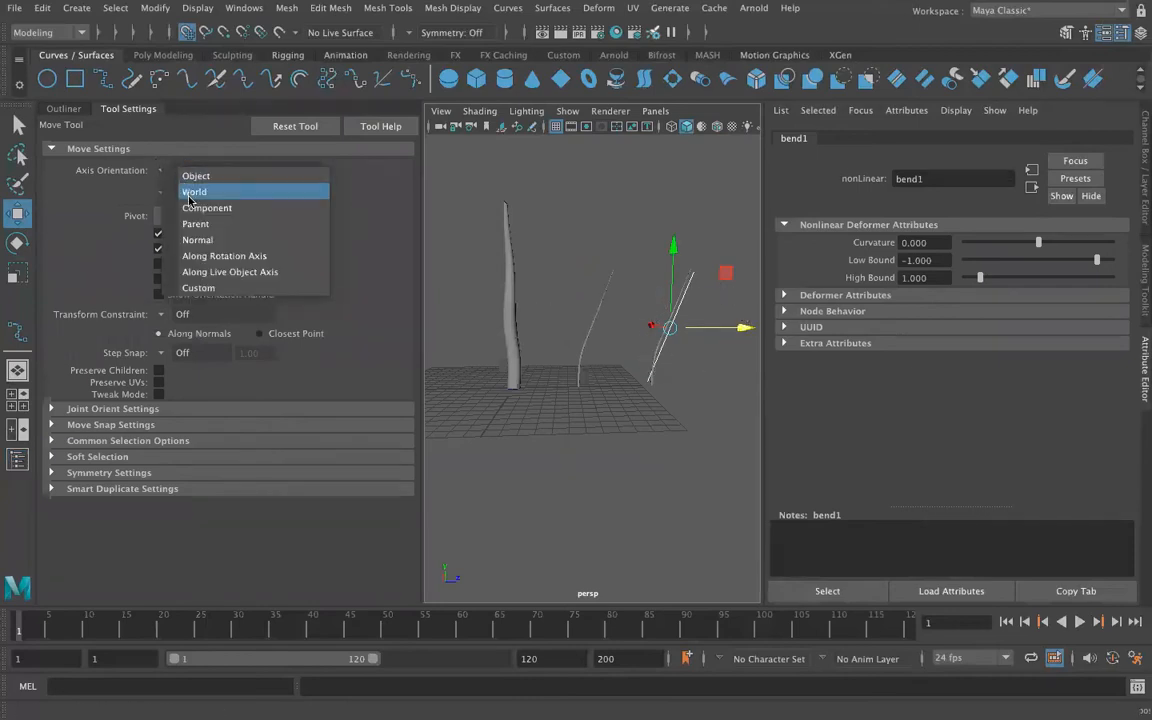
{"action": "left_click", "coordinate": [195, 176]}
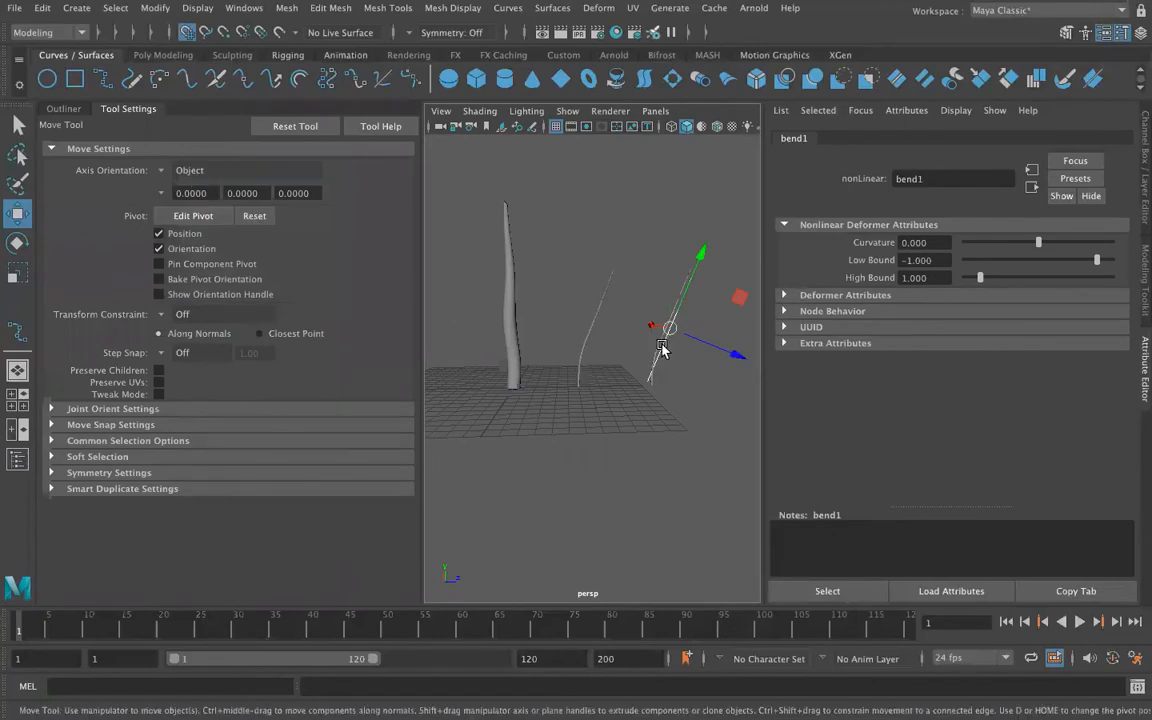
{"action": "left_click_drag", "start_coordinate": [661, 348], "coordinate": [733, 355]}
{"action": "key", "text": "ctrl+z"}
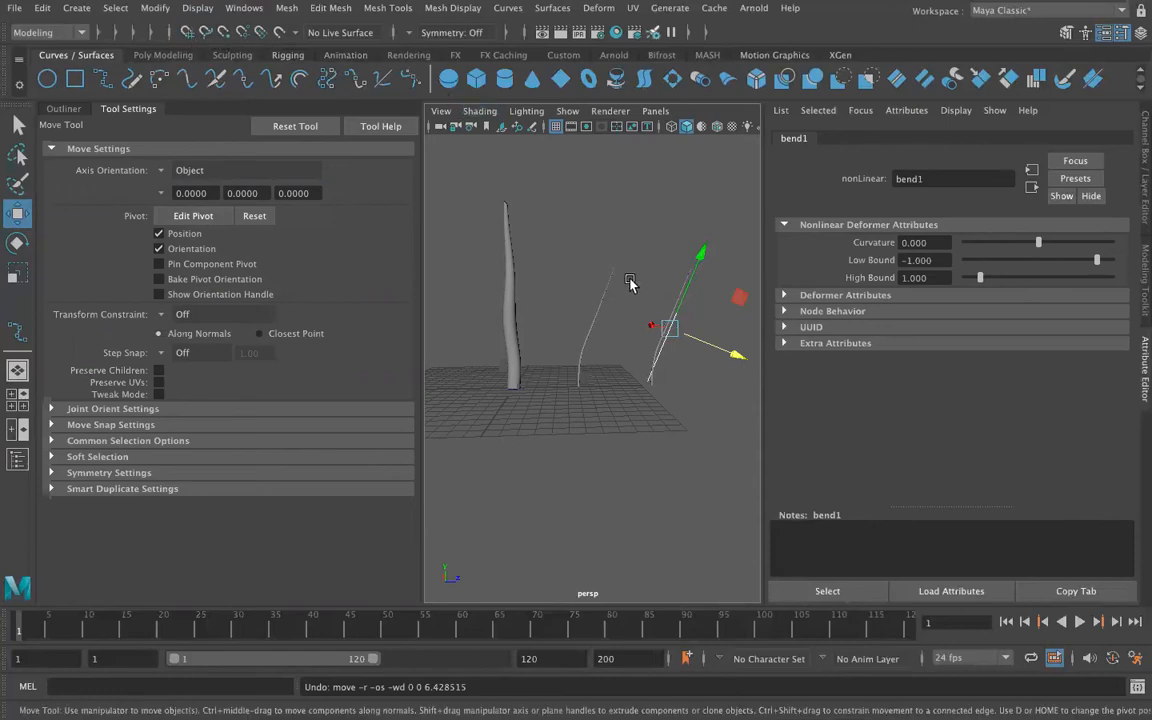
{"action": "left_click_drag", "start_coordinate": [737, 355], "coordinate": [736, 361]}
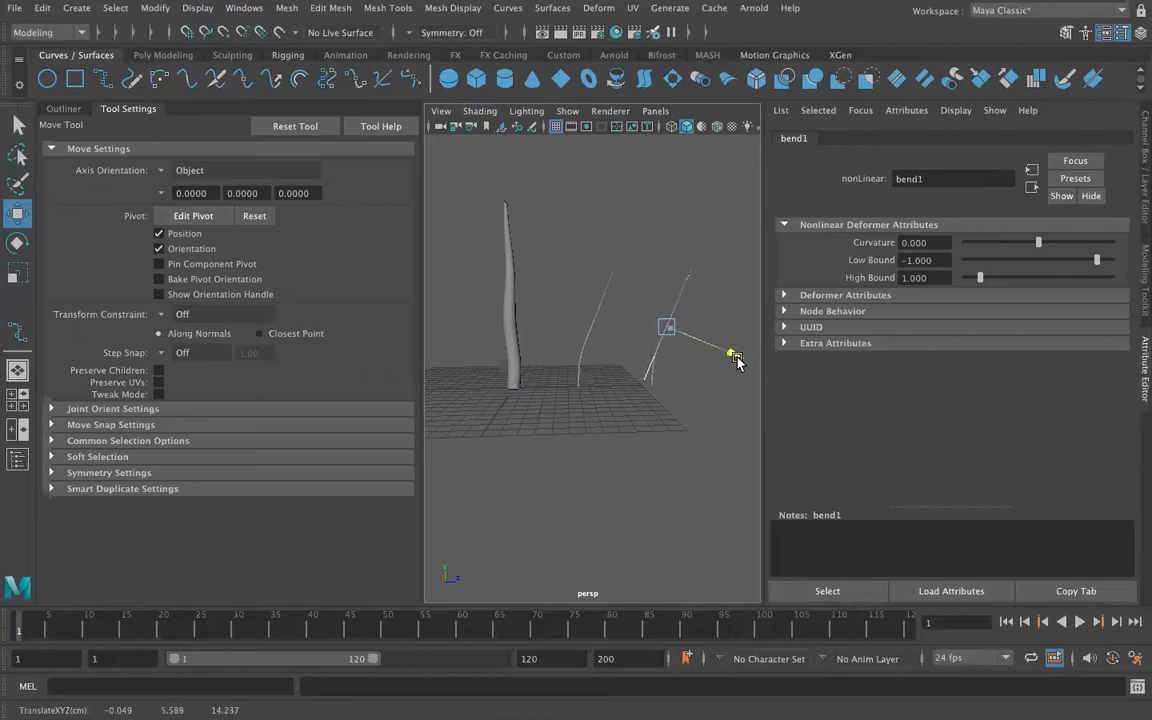
Step: Hide the tool settings and rotate the bend handle slightly around its Z axis to line it up with the strand
{"action": "left_click_drag", "start_coordinate": [693, 400], "coordinate": [511, 467], "text": "alt"}
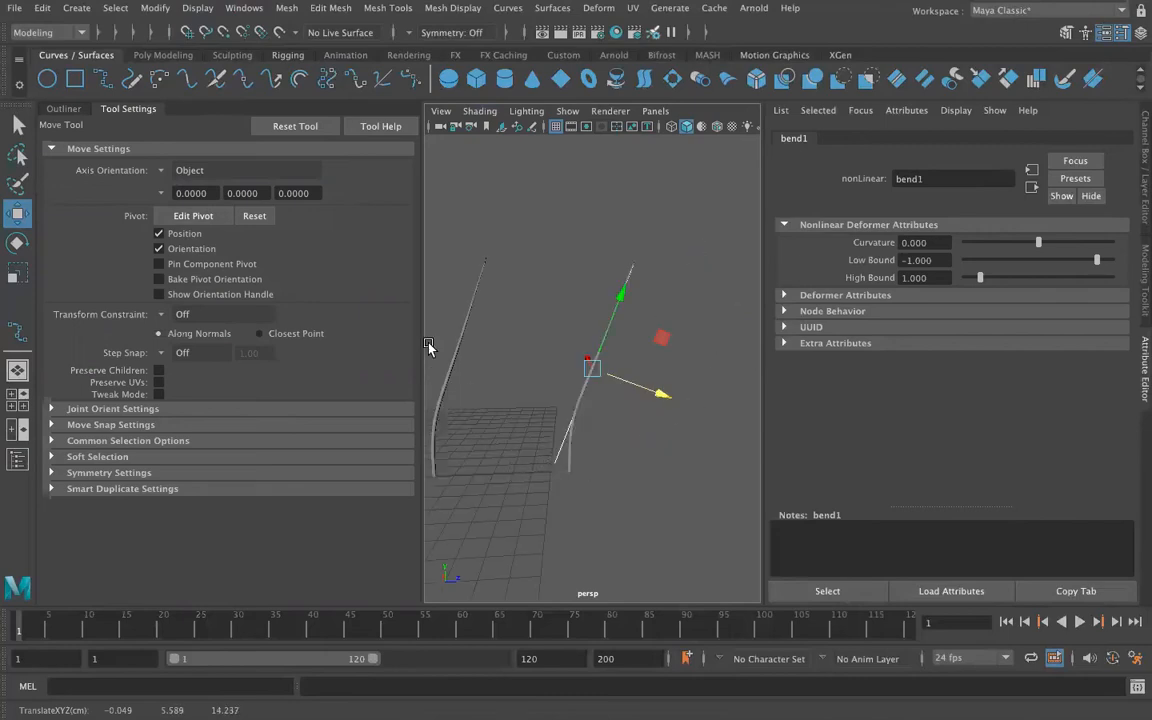
{"action": "left_click", "coordinate": [128, 108]}
{"action": "left_click_drag", "start_coordinate": [350, 383], "coordinate": [537, 411], "text": "alt"}
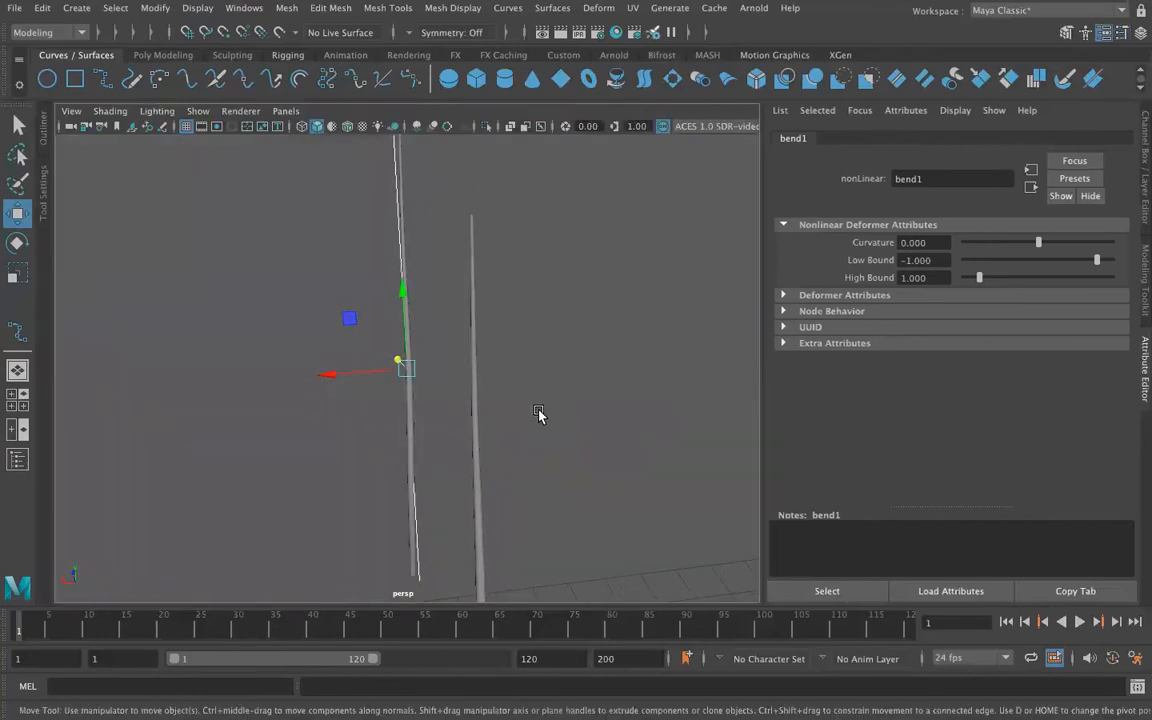
{"action": "key", "text": "e"}
{"action": "left_click_drag", "start_coordinate": [445, 322], "coordinate": [386, 303]}
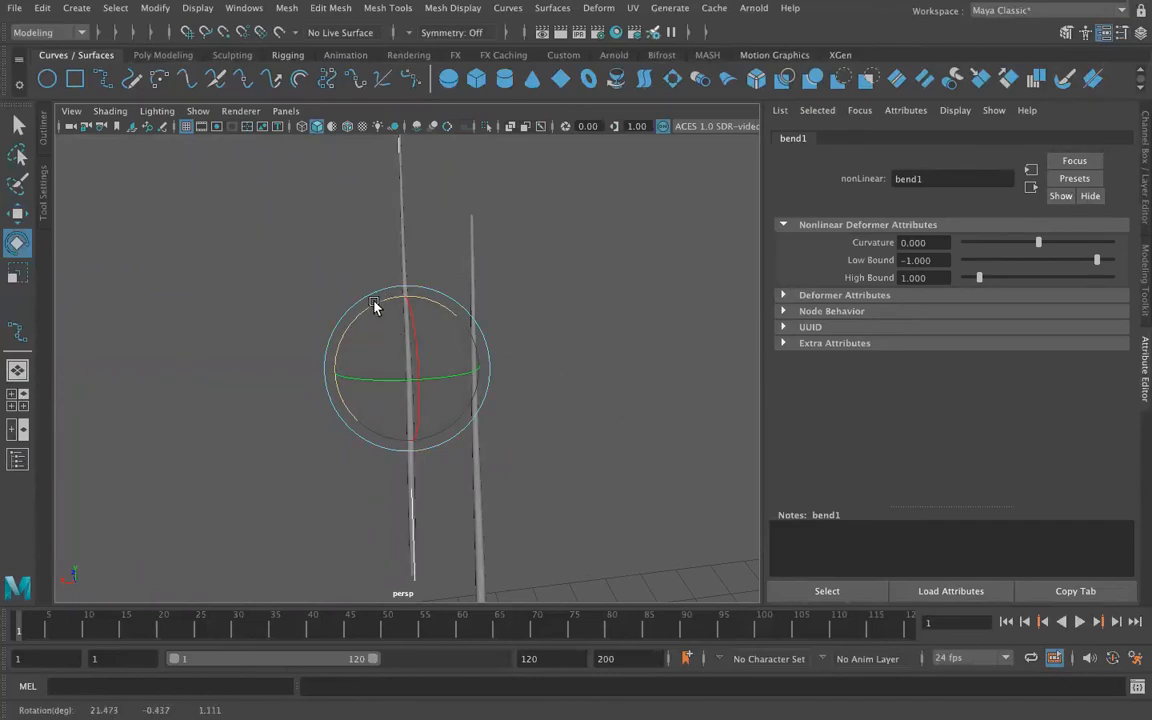
{"action": "left_click_drag", "start_coordinate": [374, 304], "coordinate": [382, 305]}
{"action": "left_click_drag", "start_coordinate": [598, 345], "coordinate": [367, 311], "text": "alt"}
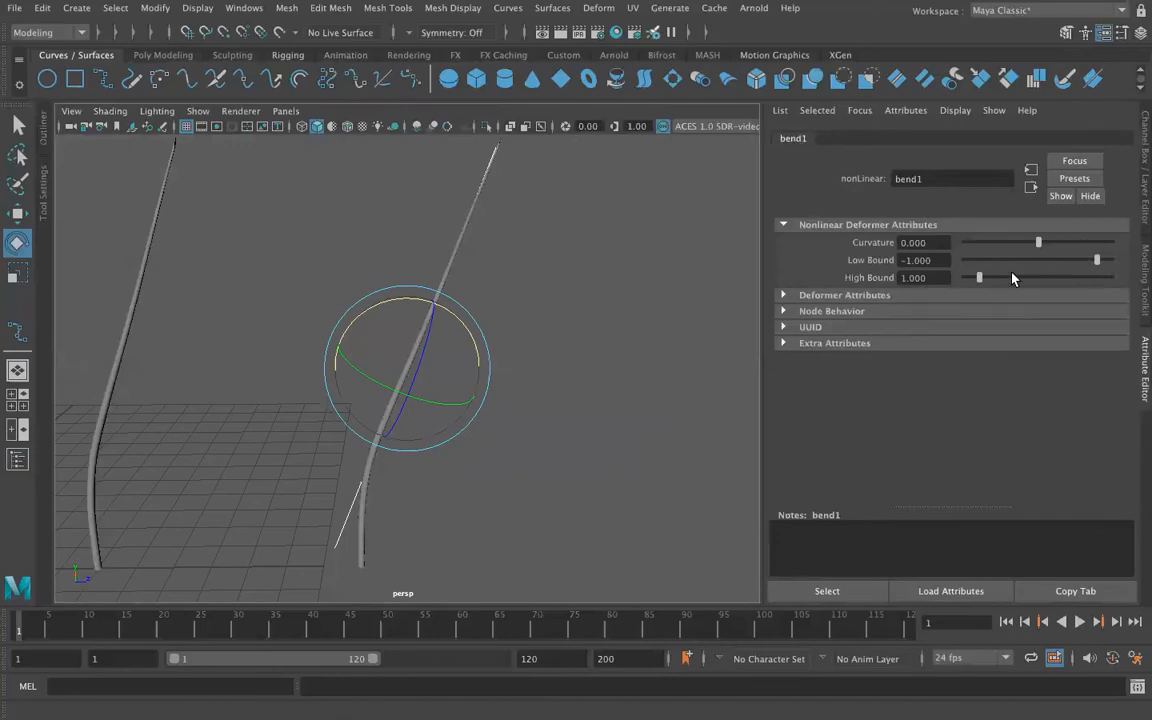
Step: Set the bend's Low Bound to 0.000 and Curvature to about -75.165, and rotate its handle around Y so the tip curves back toward the tentacle
{"action": "left_click_drag", "start_coordinate": [1098, 264], "coordinate": [1109, 261]}
{"action": "left_click_drag", "start_coordinate": [1040, 248], "coordinate": [1007, 247]}
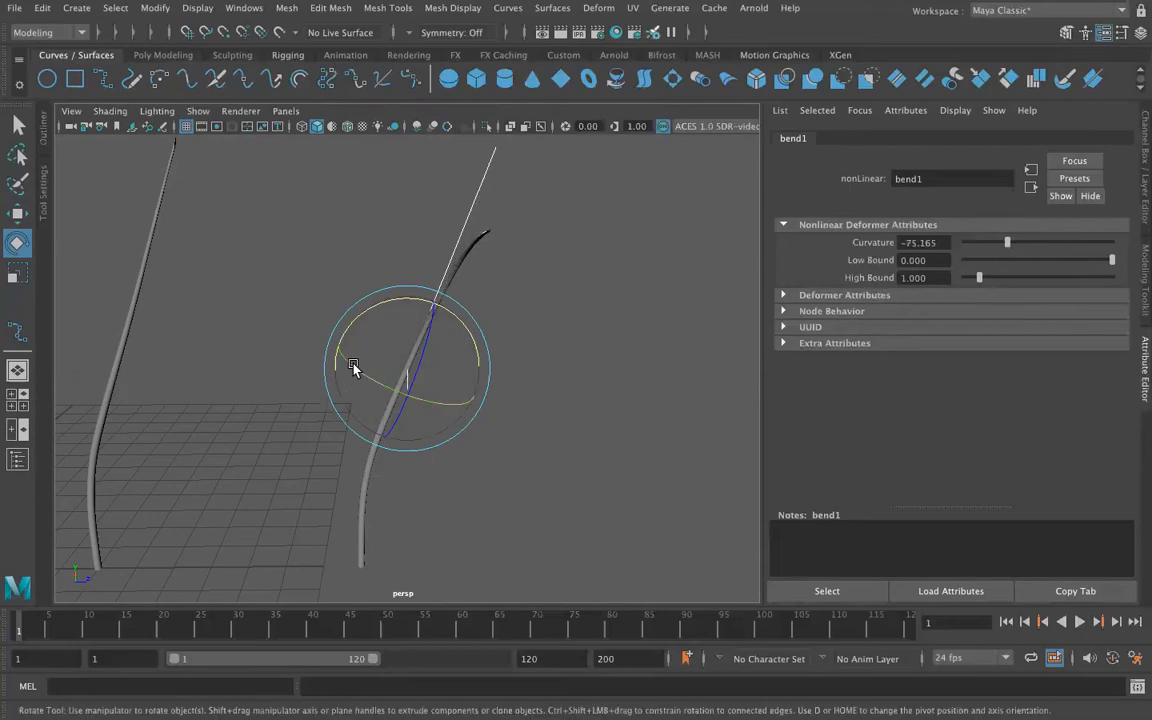
{"action": "left_click_drag", "start_coordinate": [350, 363], "coordinate": [310, 343]}
Step: Set the bend's Curvature to about -47.472 and slide its handle up along the strand to a height of about 6.827
{"action": "key", "text": "w"}
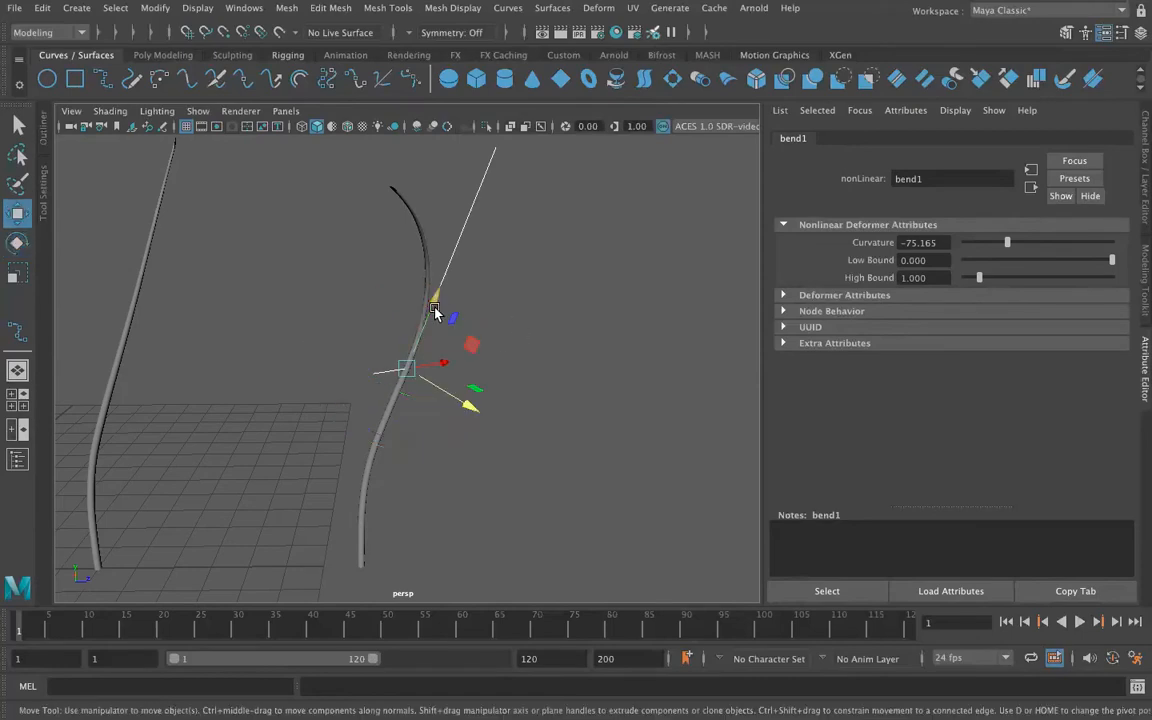
{"action": "mouse_move", "coordinate": [1007, 244]}
{"action": "left_mouse_down"}
{"action": "mouse_move", "coordinate": [1025, 239]}
{"action": "mouse_move", "coordinate": [1018, 246]}
{"action": "left_mouse_up"}
{"action": "left_click_drag", "start_coordinate": [519, 391], "coordinate": [481, 388], "text": "alt"}
{"action": "left_click_drag", "start_coordinate": [431, 297], "coordinate": [484, 263]}
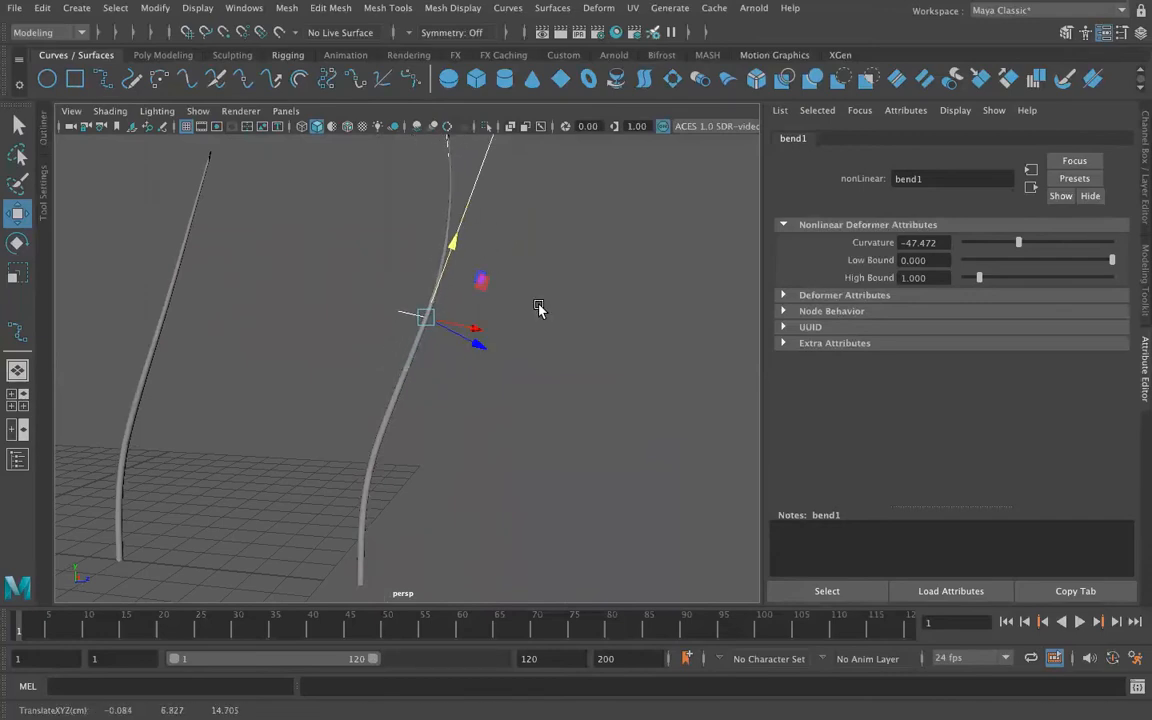
{"action": "scroll", "coordinate": [539, 339], "scroll_direction": "down", "scroll_amount": 3}
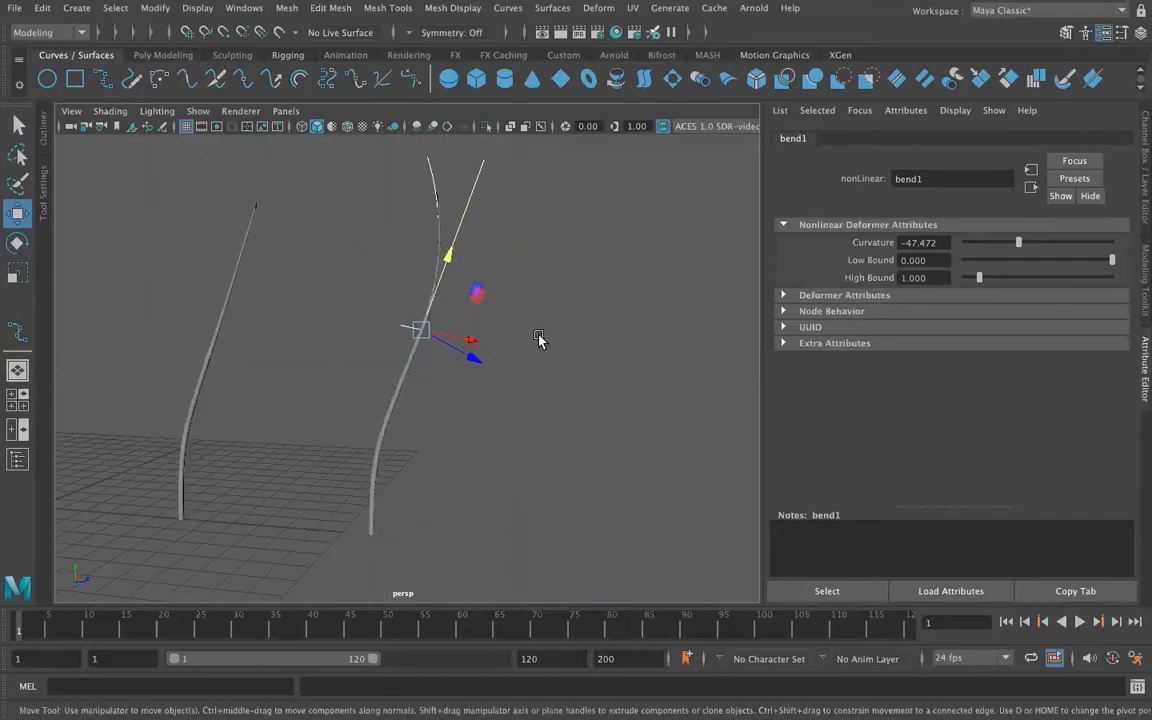
Step: Select the strand copy and delete its history to bake in the second bend
{"action": "left_click", "coordinate": [43, 130]}
{"action": "left_click", "coordinate": [125, 288]}
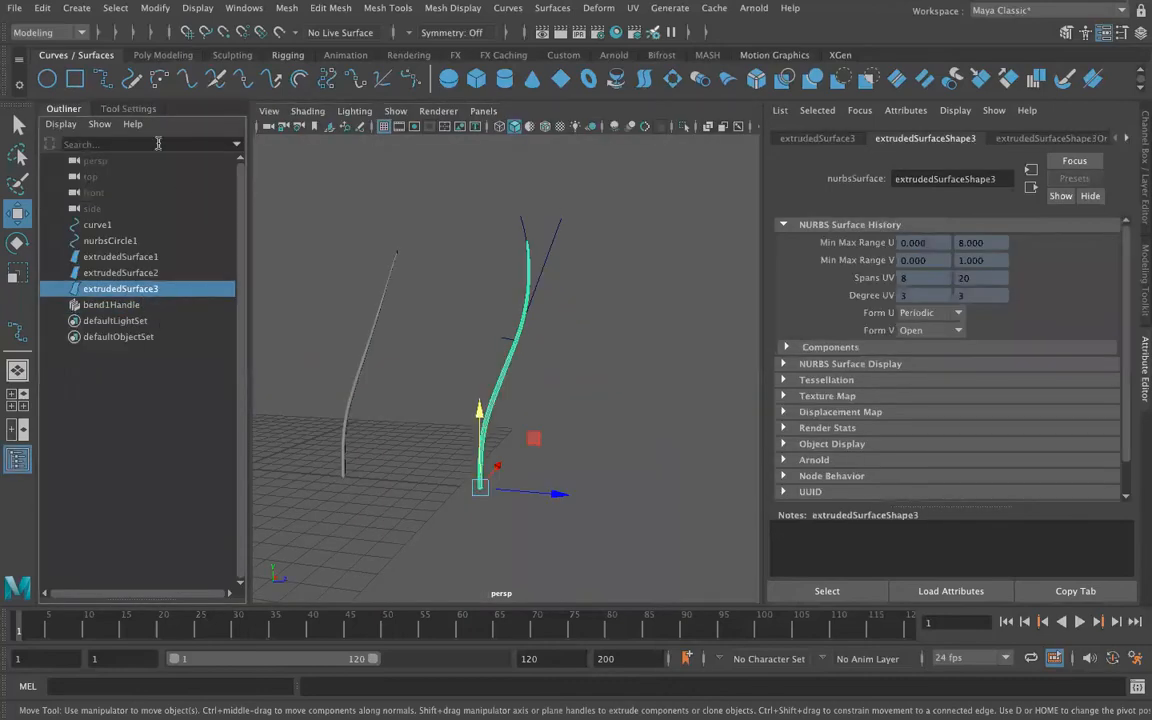
{"action": "left_click", "coordinate": [39, 10]}
{"action": "mouse_move", "coordinate": [120, 212]}
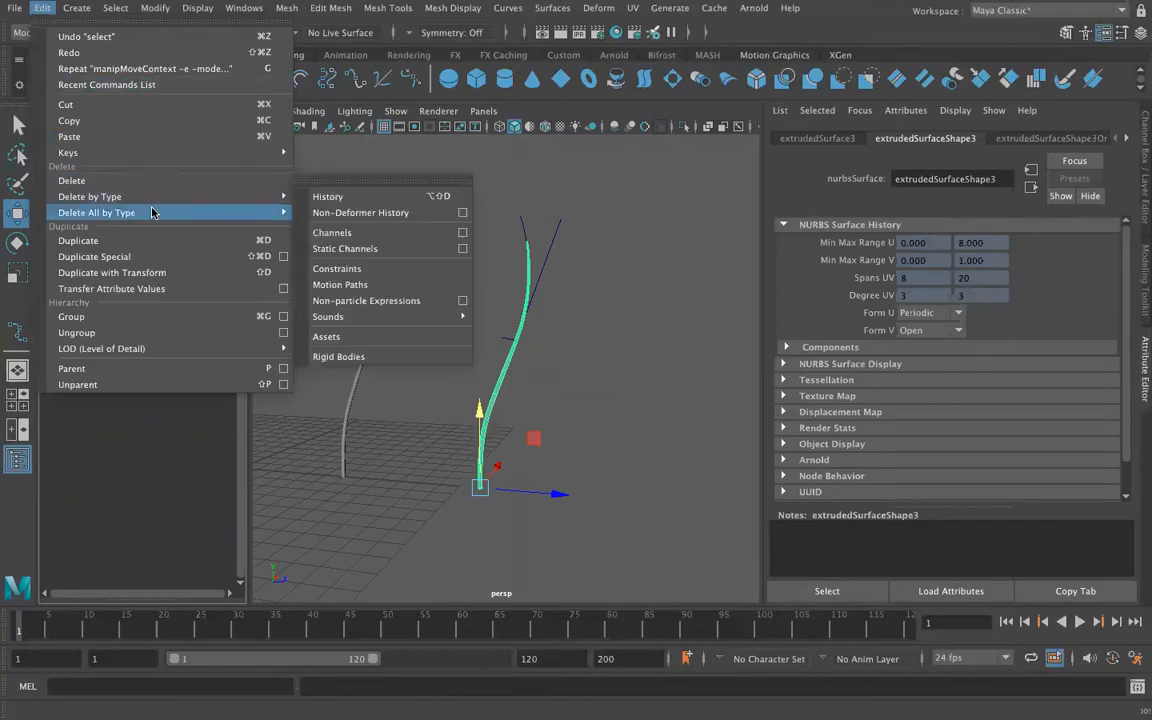
{"action": "left_click", "coordinate": [305, 173]}
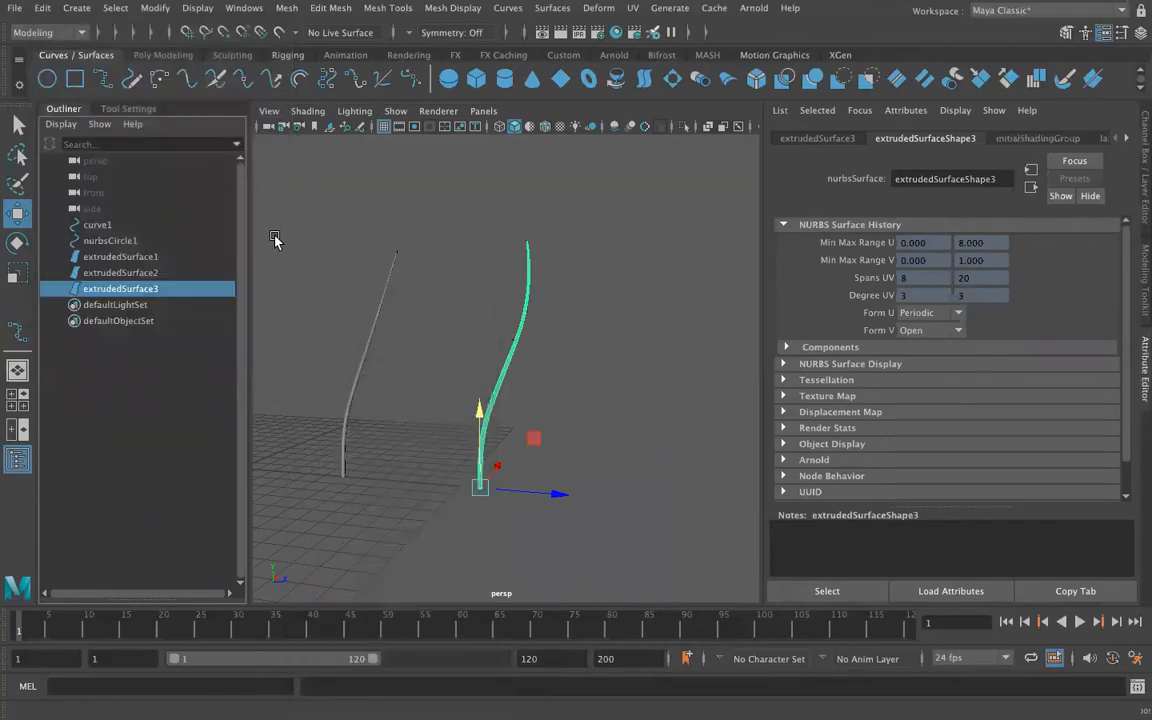
Step: Scale the double-bent strand down uniformly to roughly half the other strand's height and clear the selection
{"action": "key", "text": "r"}
{"action": "left_click_drag", "start_coordinate": [479, 488], "coordinate": [383, 494]}
{"action": "left_click", "coordinate": [412, 507]}
{"action": "middle_click_drag", "start_coordinate": [383, 494], "coordinate": [500, 485], "text": "alt"}
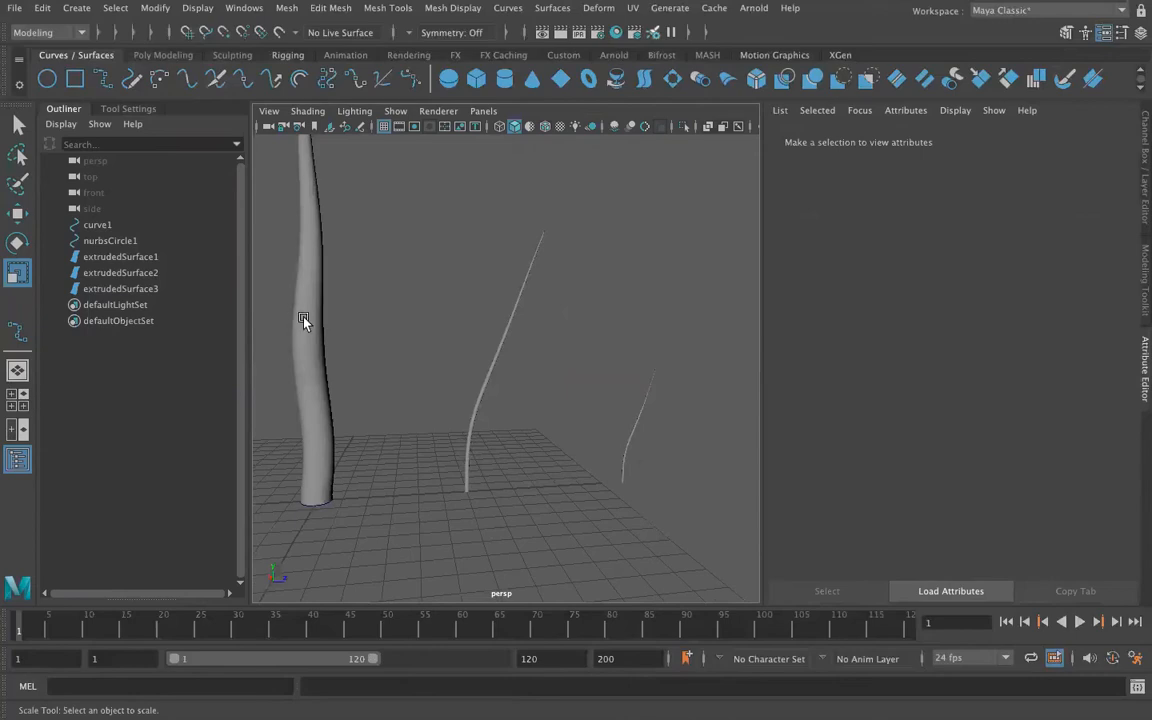
Step: Duplicate the small strand and, with point snapping on, move the copy onto the middle of the larger strand
{"action": "left_click", "coordinate": [626, 464]}
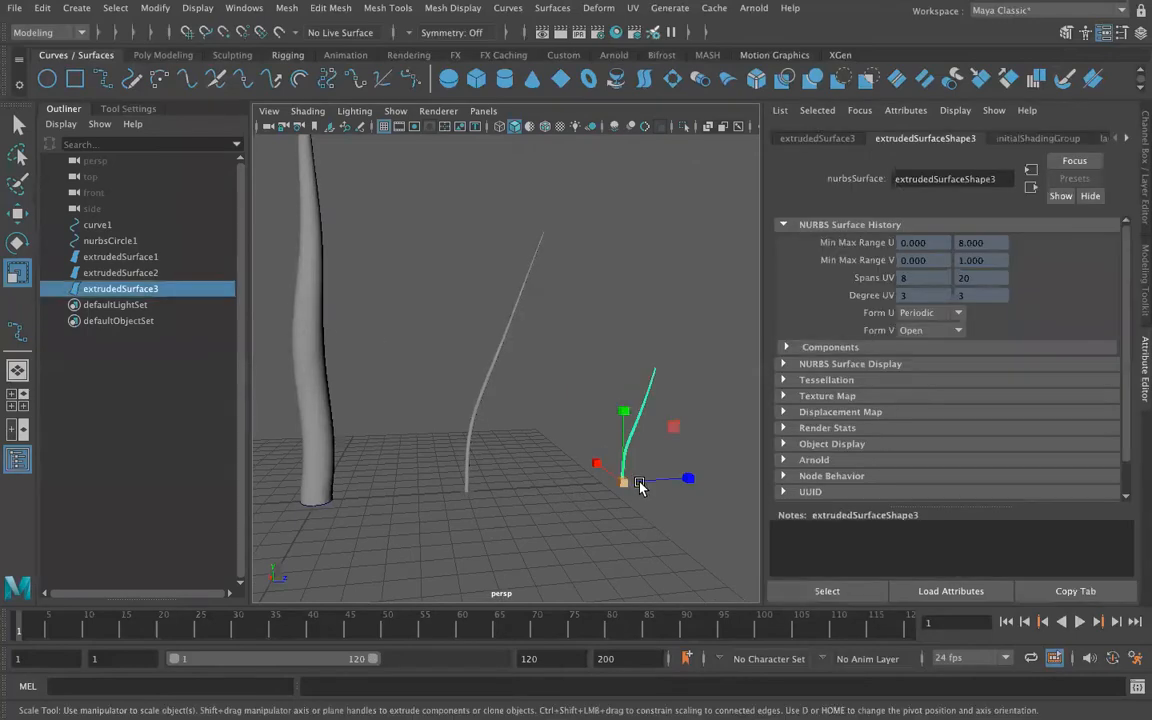
{"action": "key", "text": "ctrl+d"}
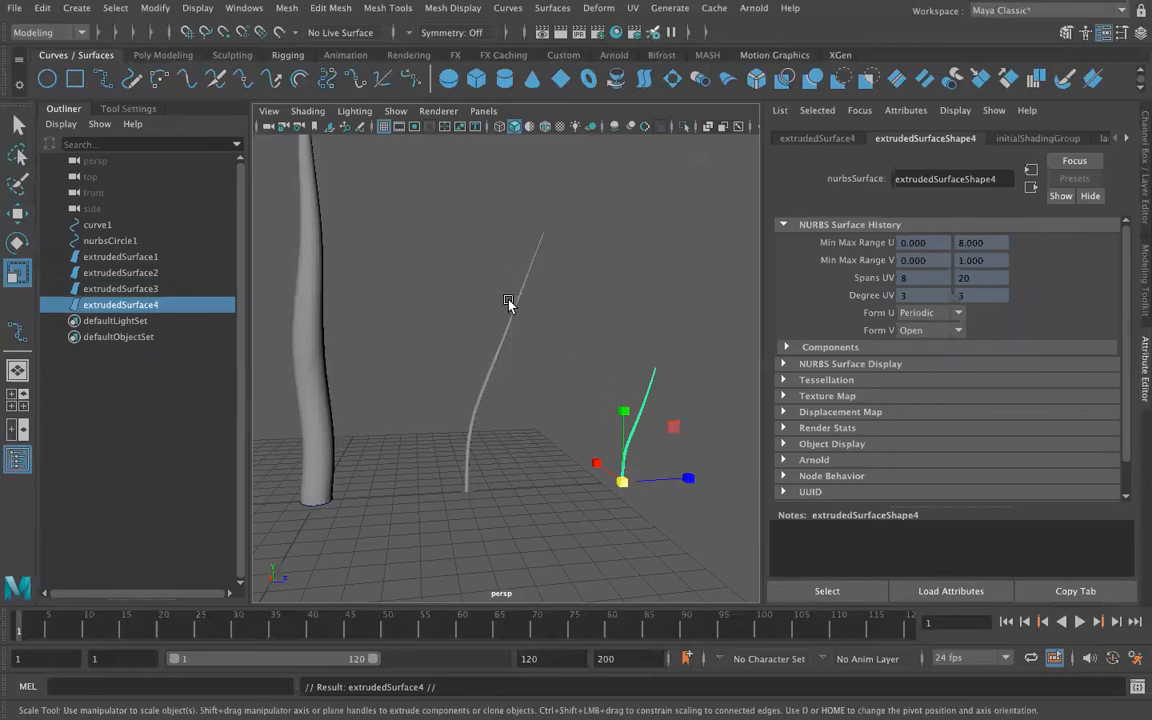
{"action": "left_click", "coordinate": [222, 33]}
{"action": "key", "text": "w"}
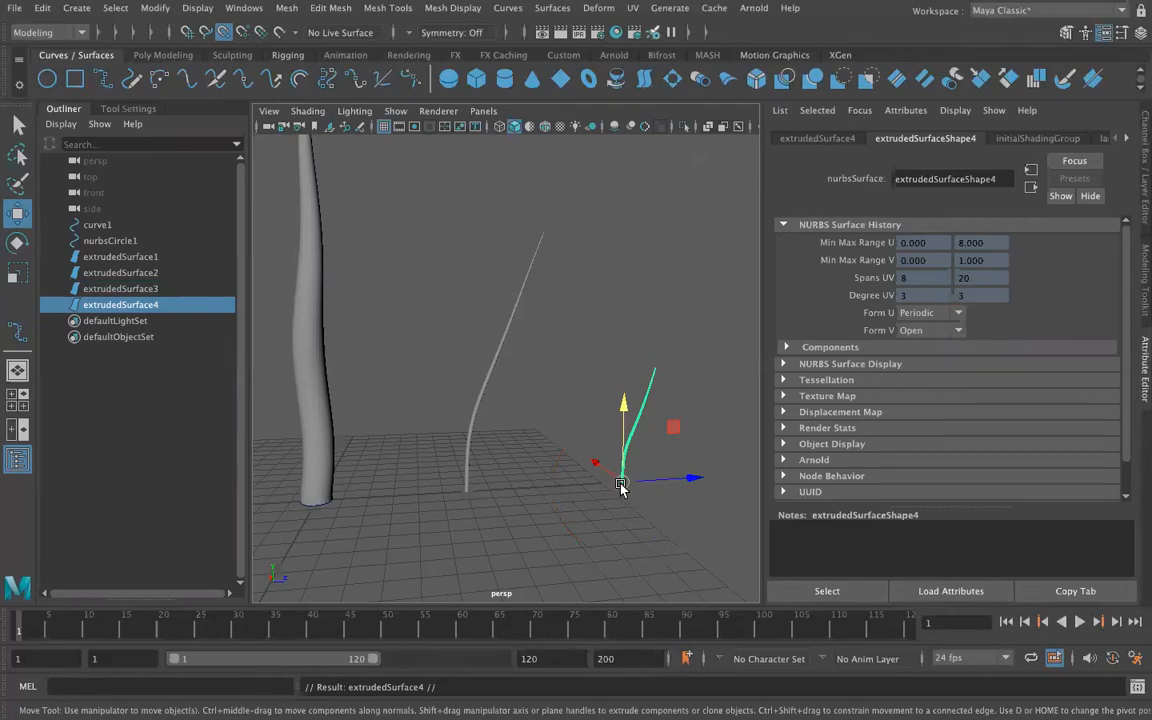
{"action": "left_click_drag", "start_coordinate": [621, 485], "coordinate": [525, 368]}
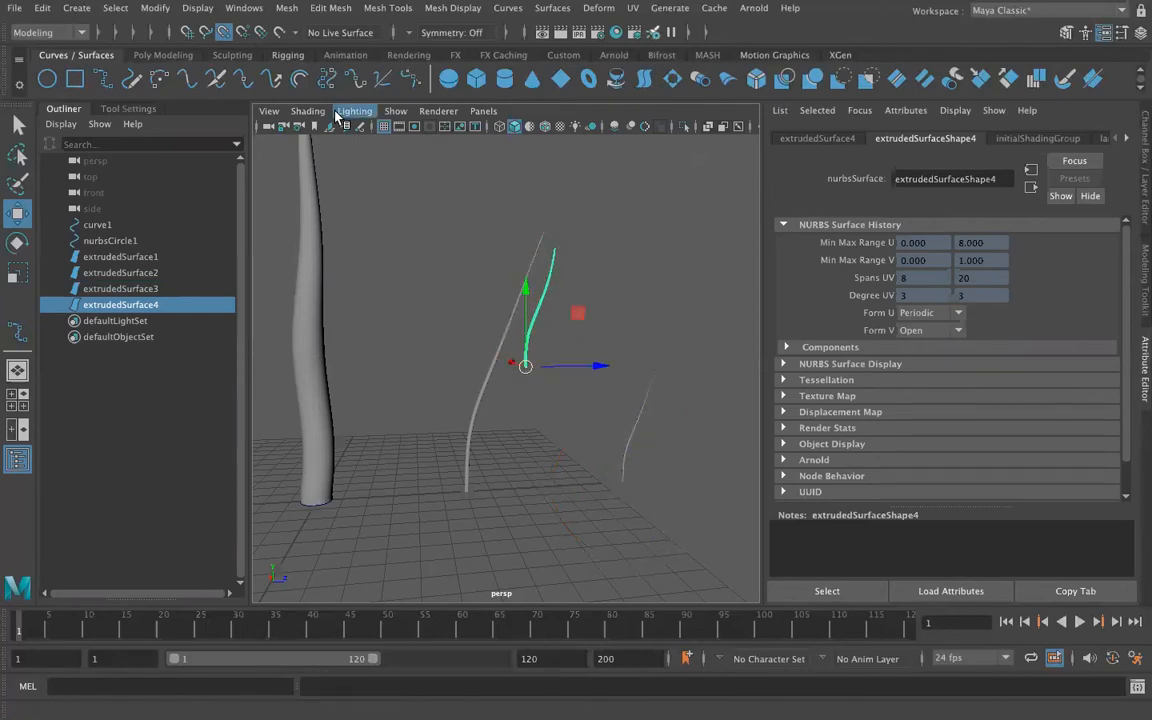
Step: Turn on curve snapping as well and try to reposition the small copy on the larger strand, undoing the accidental selection
{"action": "left_click", "coordinate": [204, 37]}
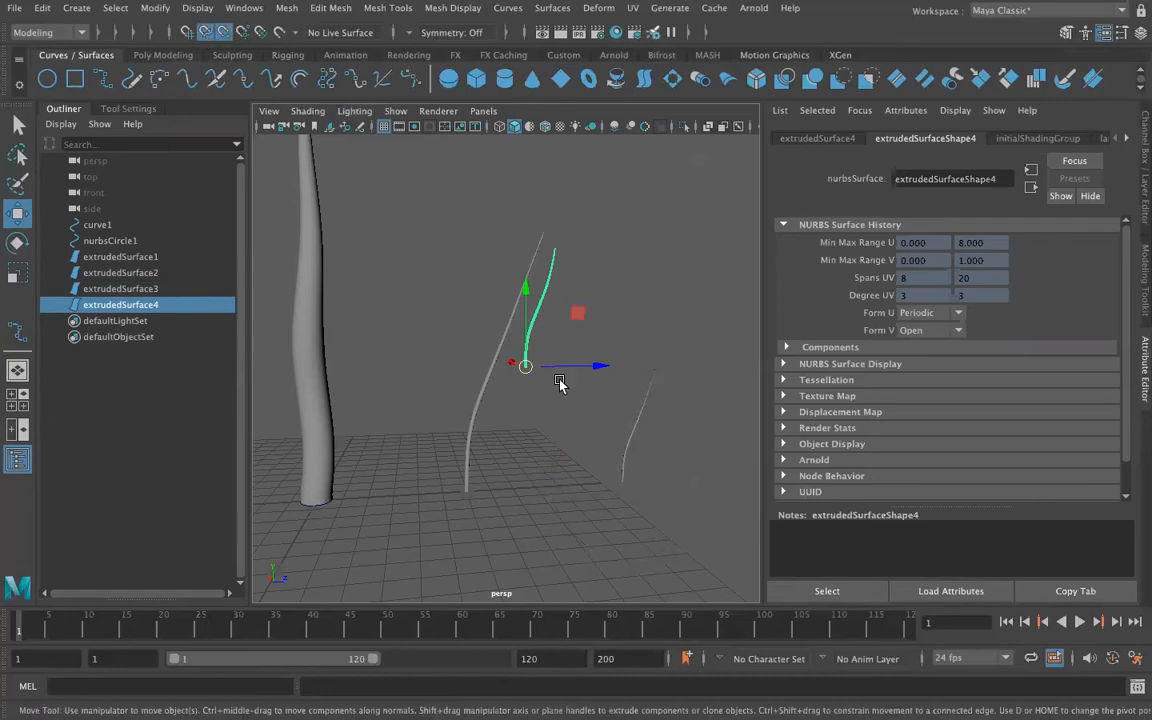
{"action": "left_click_drag", "start_coordinate": [522, 360], "coordinate": [562, 360]}
{"action": "left_click_drag", "start_coordinate": [437, 419], "coordinate": [473, 393], "text": "alt"}
{"action": "left_click", "coordinate": [485, 396]}
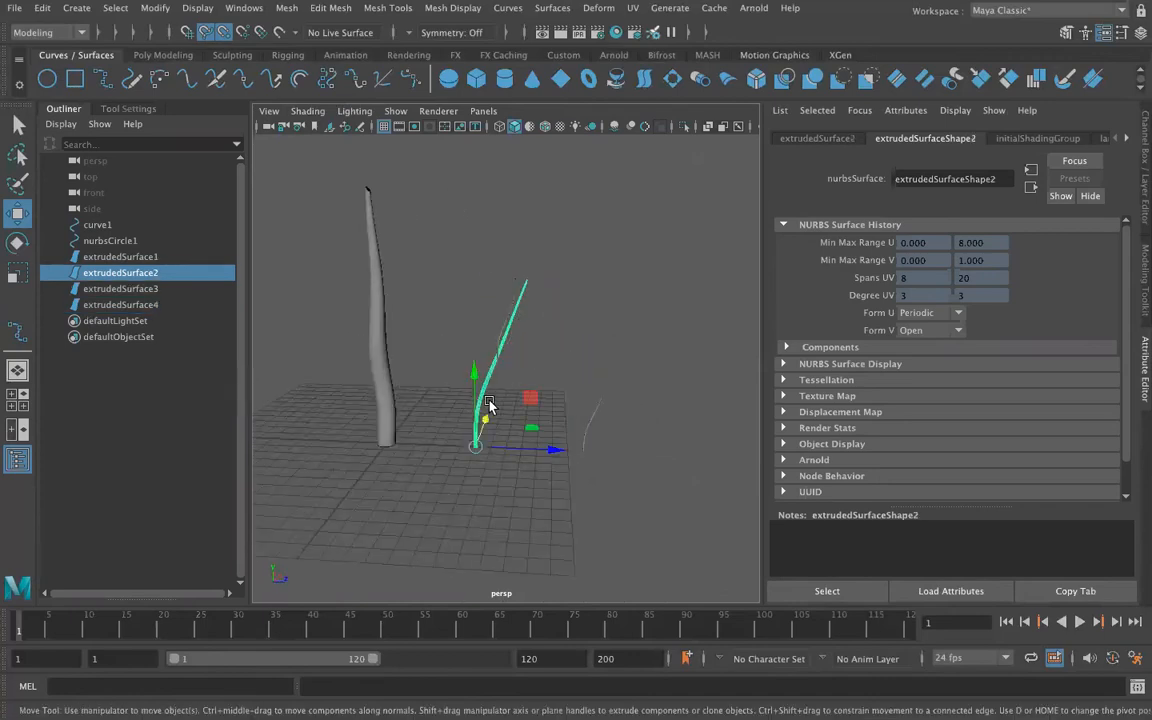
{"action": "scroll", "coordinate": [543, 357], "scroll_direction": "up", "scroll_amount": 5}
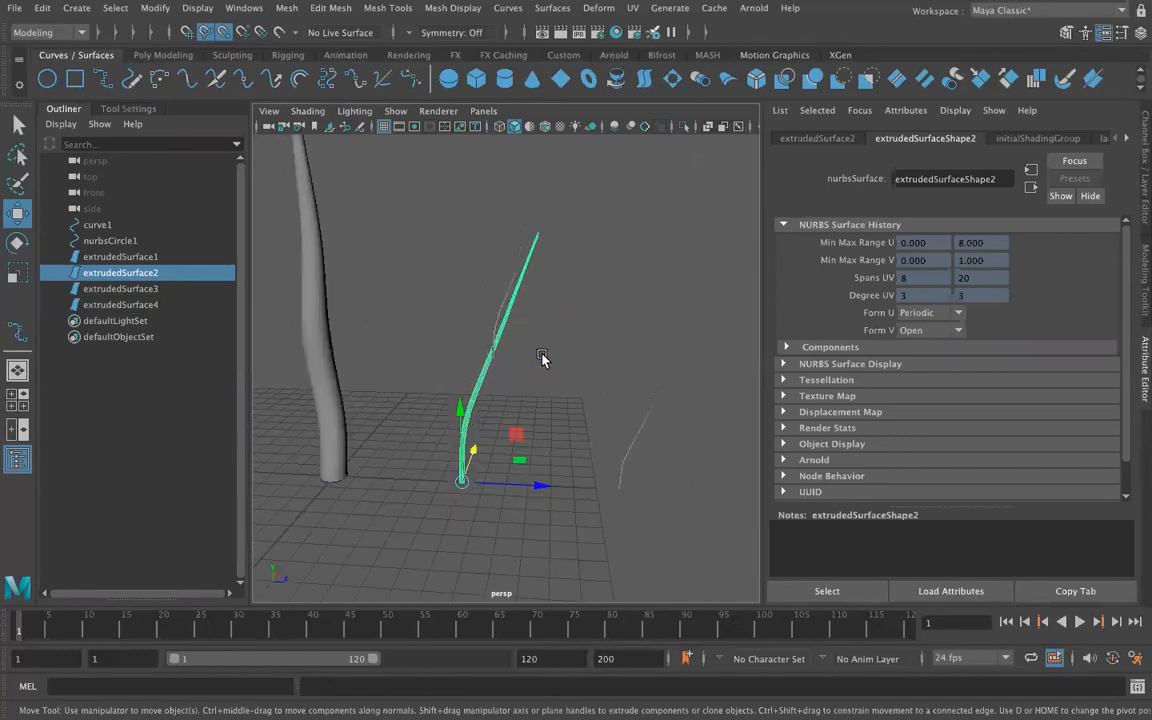
{"action": "key", "text": "ctrl+z"}
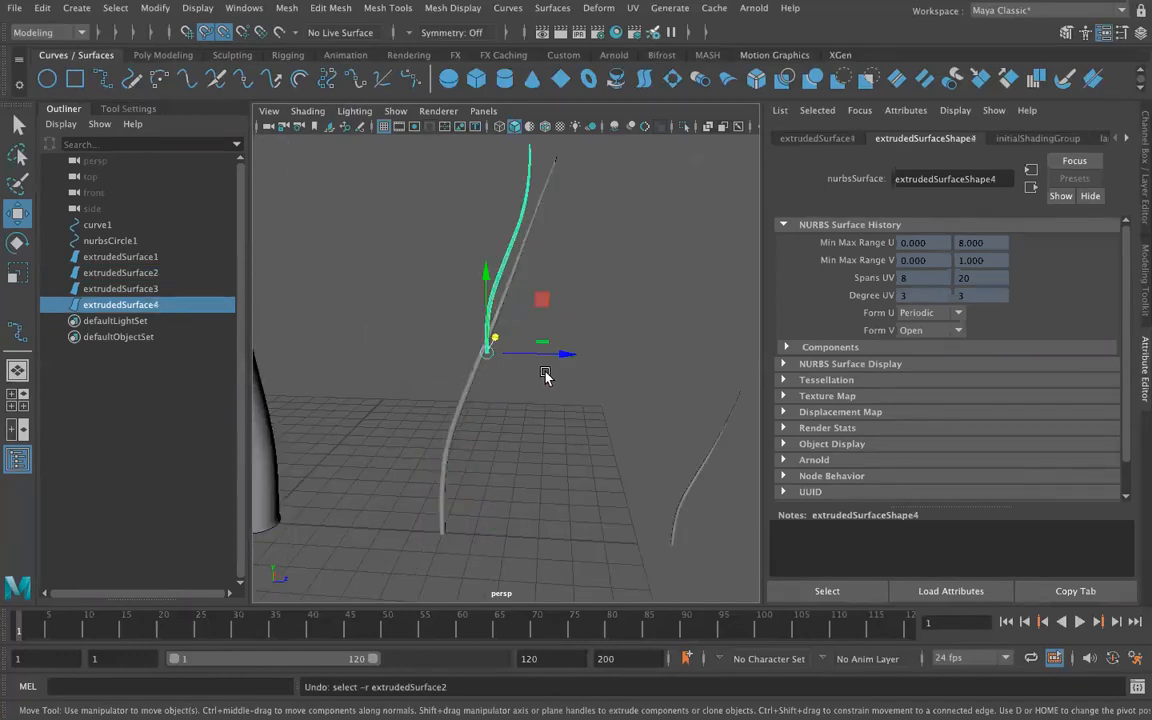
{"action": "key", "text": "ctrl+z"}
Step: Snap the small strand copy down onto the lower bend of the larger strand
{"action": "mouse_move", "coordinate": [475, 367]}
{"action": "right_mouse_down"}
{"action": "mouse_move", "coordinate": [450, 342]}
{"action": "mouse_move", "coordinate": [476, 347]}
{"action": "right_mouse_up"}
{"action": "scroll", "coordinate": [520, 370], "scroll_direction": "up", "scroll_amount": 5}
{"action": "left_click_drag", "start_coordinate": [490, 358], "coordinate": [459, 318], "text": "alt"}
{"action": "scroll", "coordinate": [474, 385], "scroll_direction": "down", "scroll_amount": 4}
{"action": "scroll", "coordinate": [531, 330], "scroll_direction": "up", "scroll_amount": 5}
{"action": "left_click_drag", "start_coordinate": [462, 289], "coordinate": [382, 445]}
Step: Duplicate the attached small strand and snap the new copy higher up on the larger strand
{"action": "key", "text": "g"}
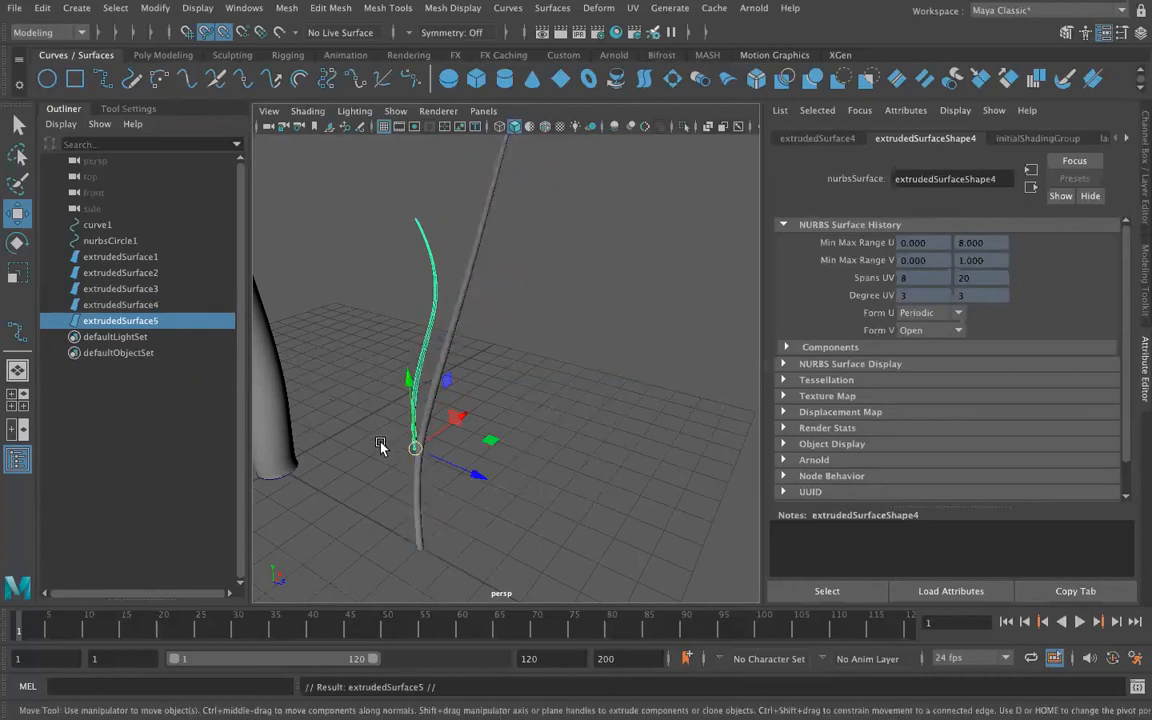
{"action": "left_click_drag", "start_coordinate": [412, 450], "coordinate": [491, 263]}
{"action": "left_click_drag", "start_coordinate": [471, 336], "coordinate": [508, 347], "text": "alt"}
{"action": "scroll", "coordinate": [515, 328], "scroll_direction": "down", "scroll_amount": 4}
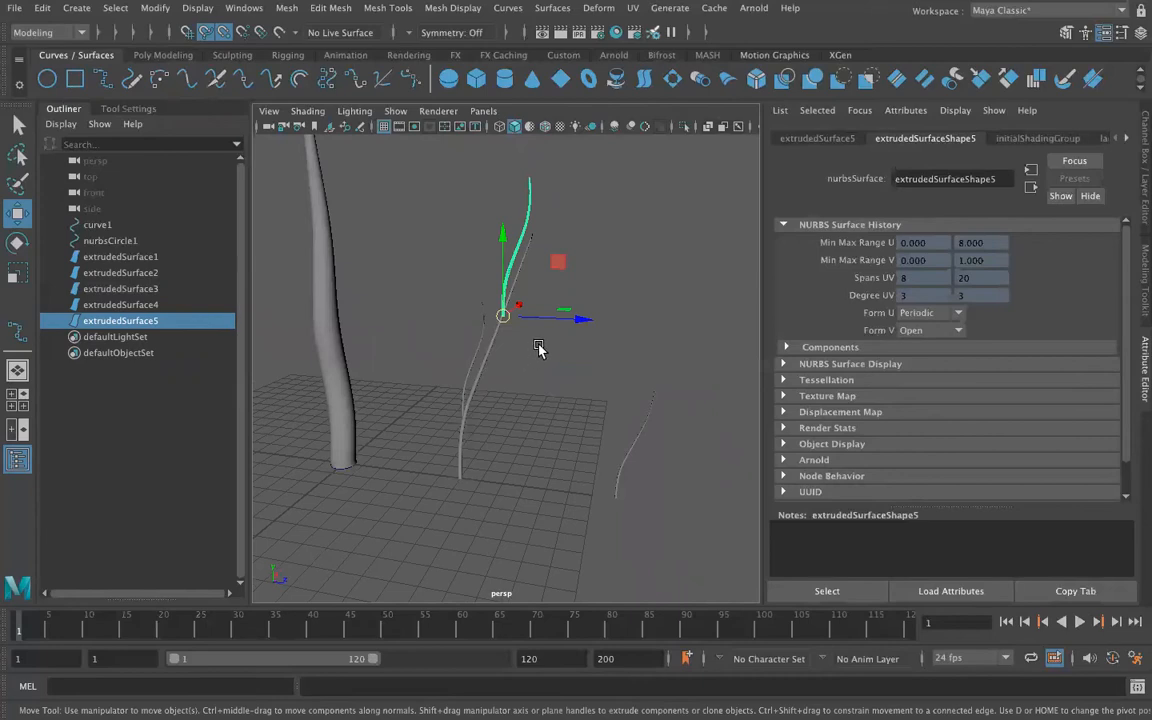
Step: Rotate the upper strand copy outward from the larger strand and scale it down into a short, thin twig
{"action": "key", "text": "r"}
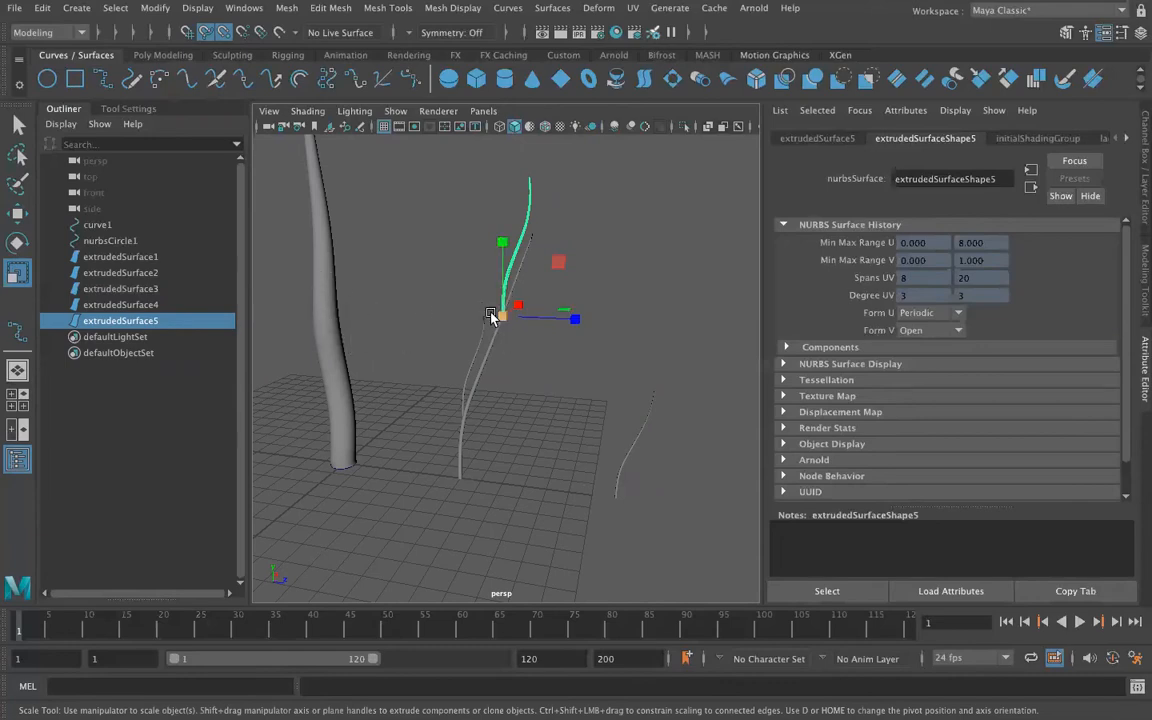
{"action": "key", "text": "e"}
{"action": "left_click_drag", "start_coordinate": [508, 239], "coordinate": [404, 288]}
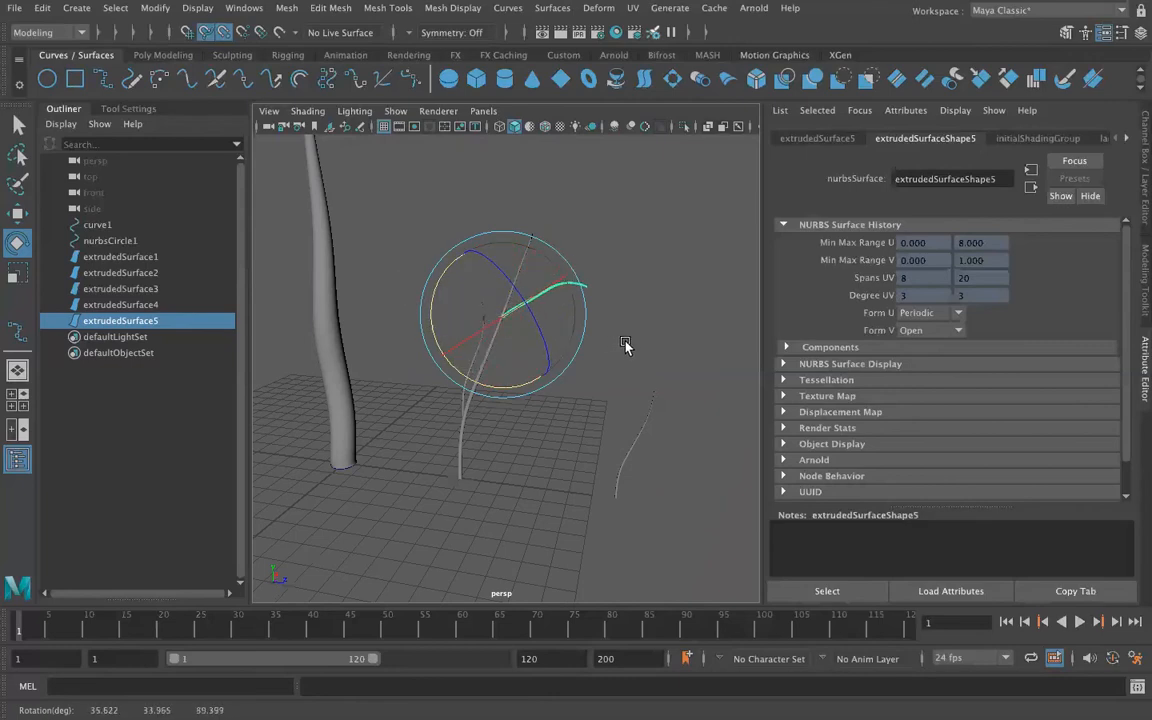
{"action": "key", "text": "r"}
{"action": "left_click_drag", "start_coordinate": [508, 318], "coordinate": [421, 300]}
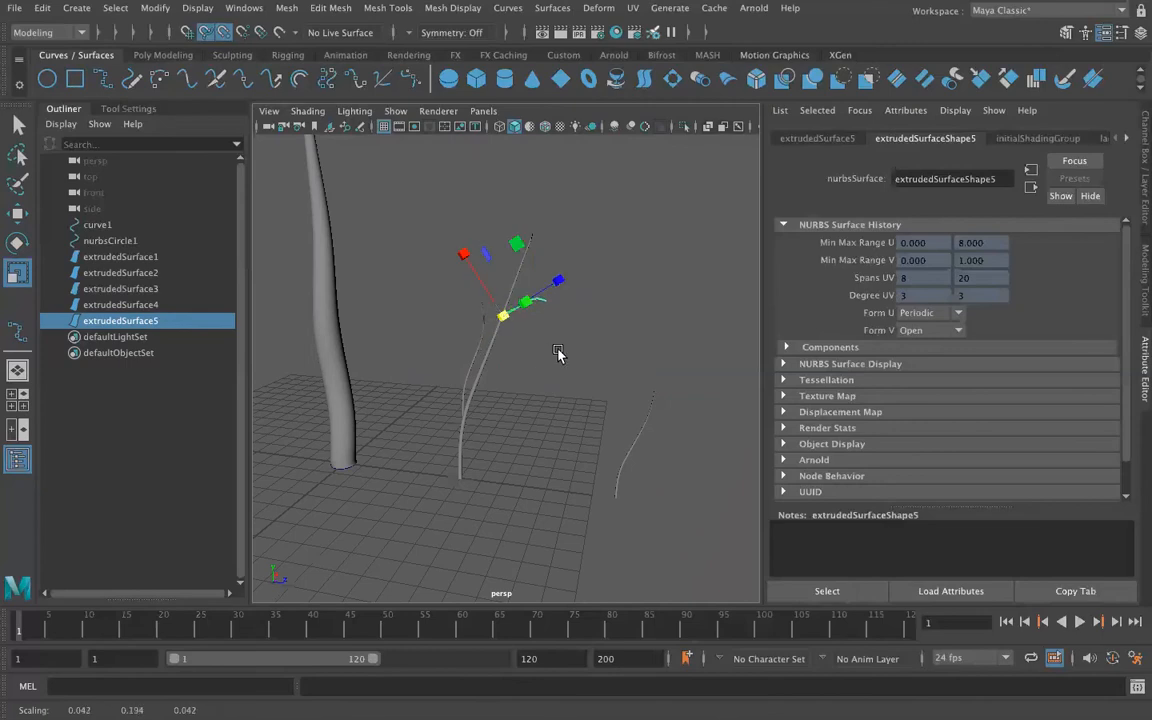
{"action": "left_click_drag", "start_coordinate": [550, 354], "coordinate": [490, 393], "text": "alt"}
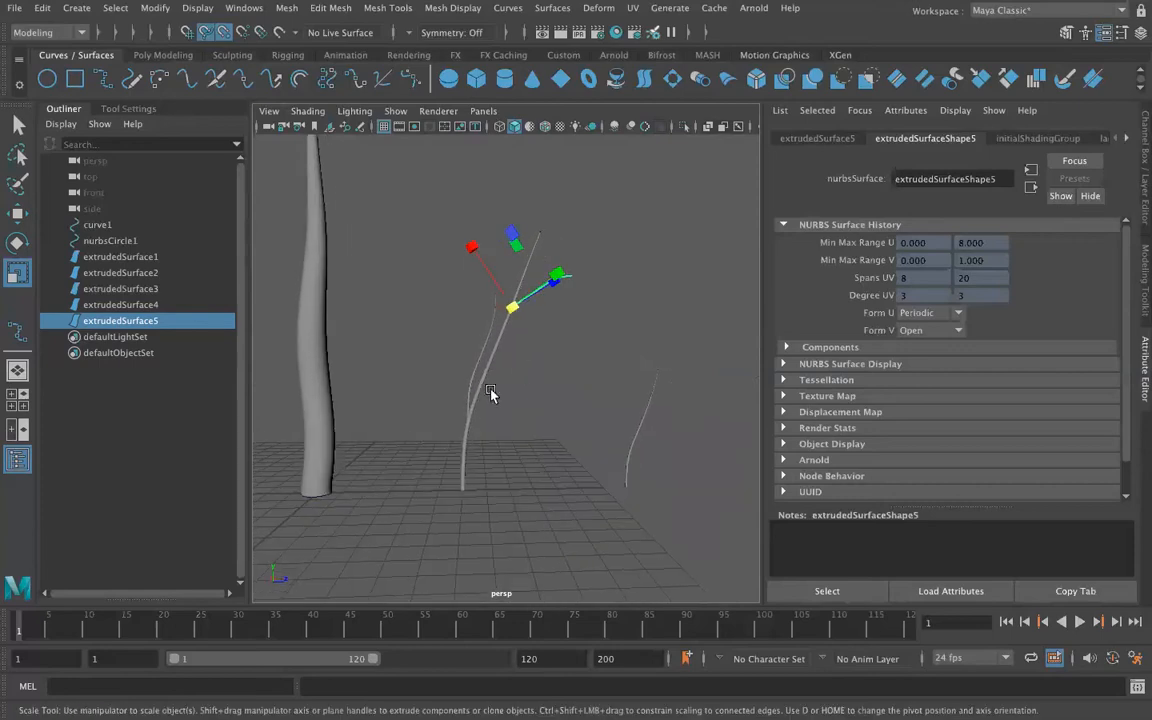
Step: Rotate the lower attached strand so it branches away on the opposite side of the larger strand
{"action": "left_click", "coordinate": [465, 404]}
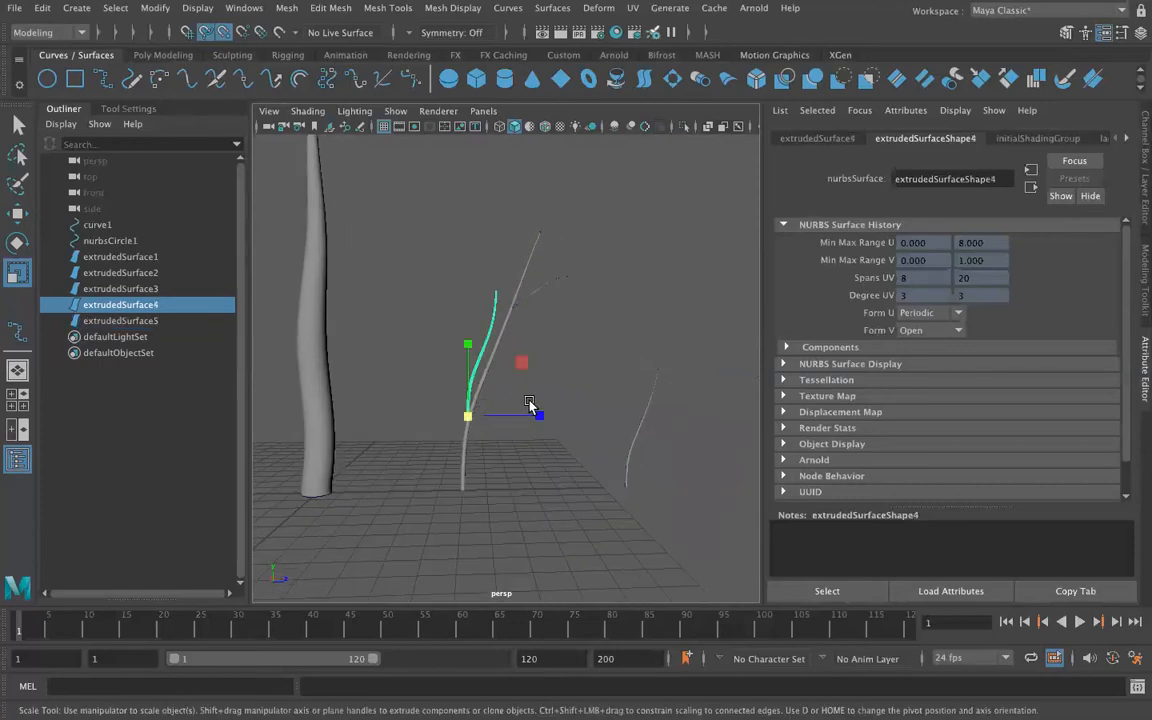
{"action": "key", "text": "e"}
{"action": "left_click_drag", "start_coordinate": [454, 350], "coordinate": [418, 350]}
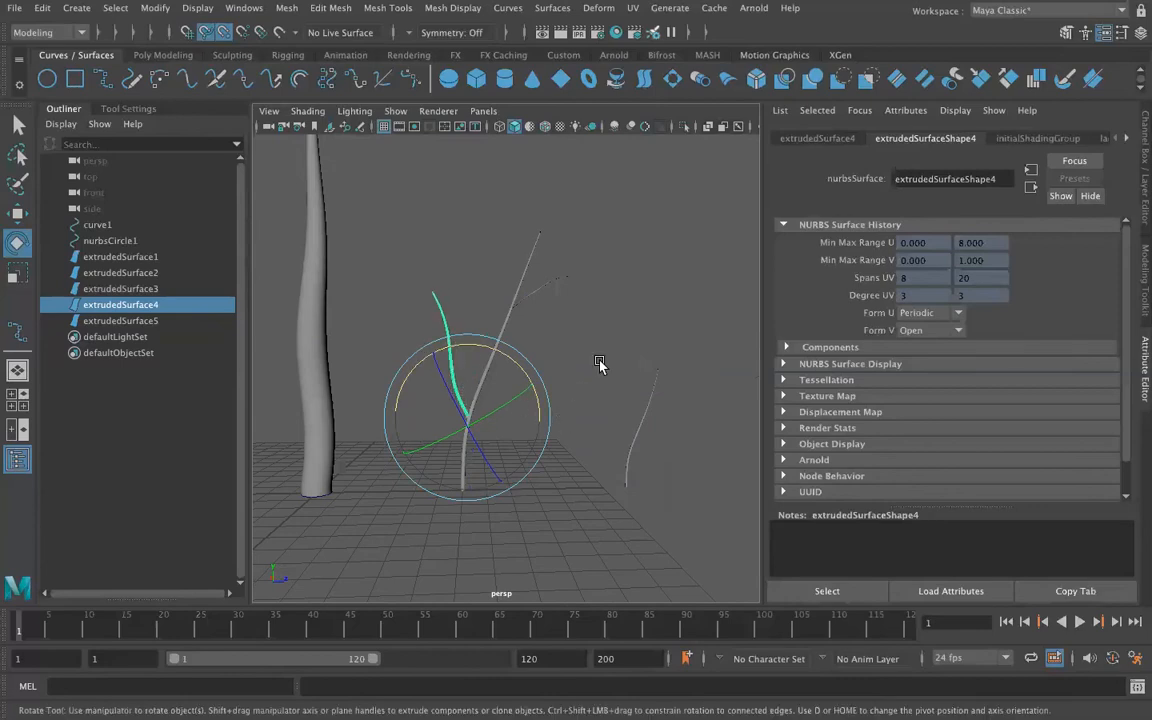
Step: Move the remaining free-standing small strand onto the base of the larger strand
{"action": "left_click", "coordinate": [625, 452]}
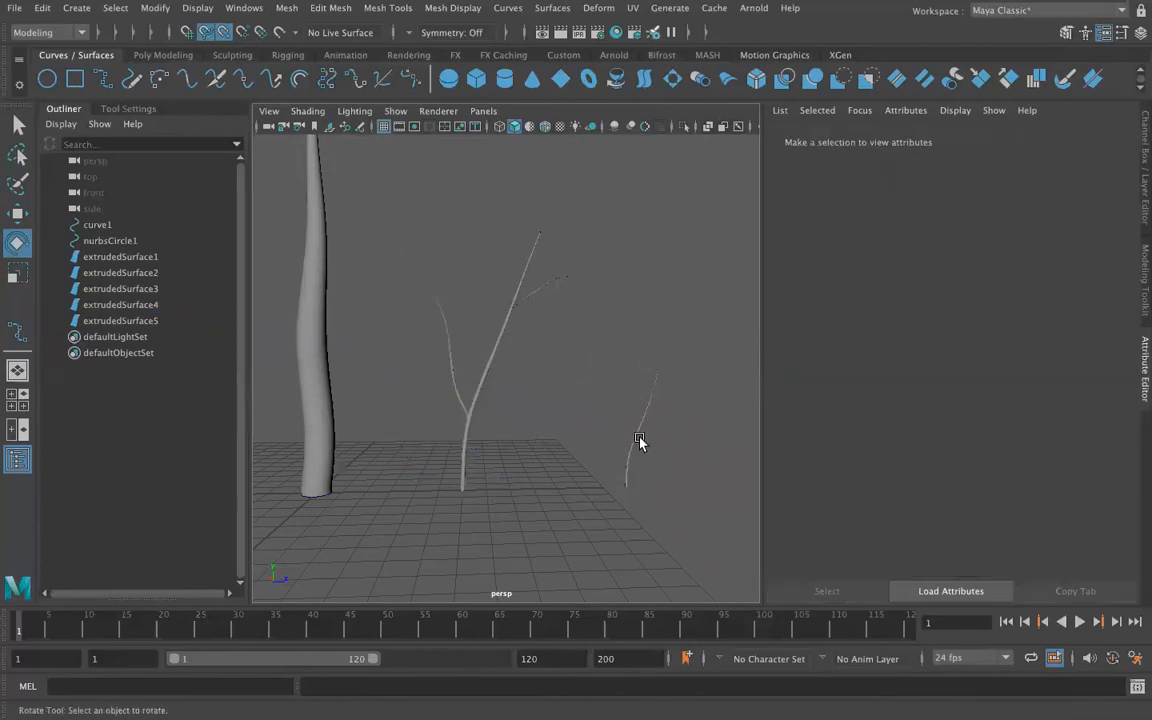
{"action": "left_click", "coordinate": [633, 455]}
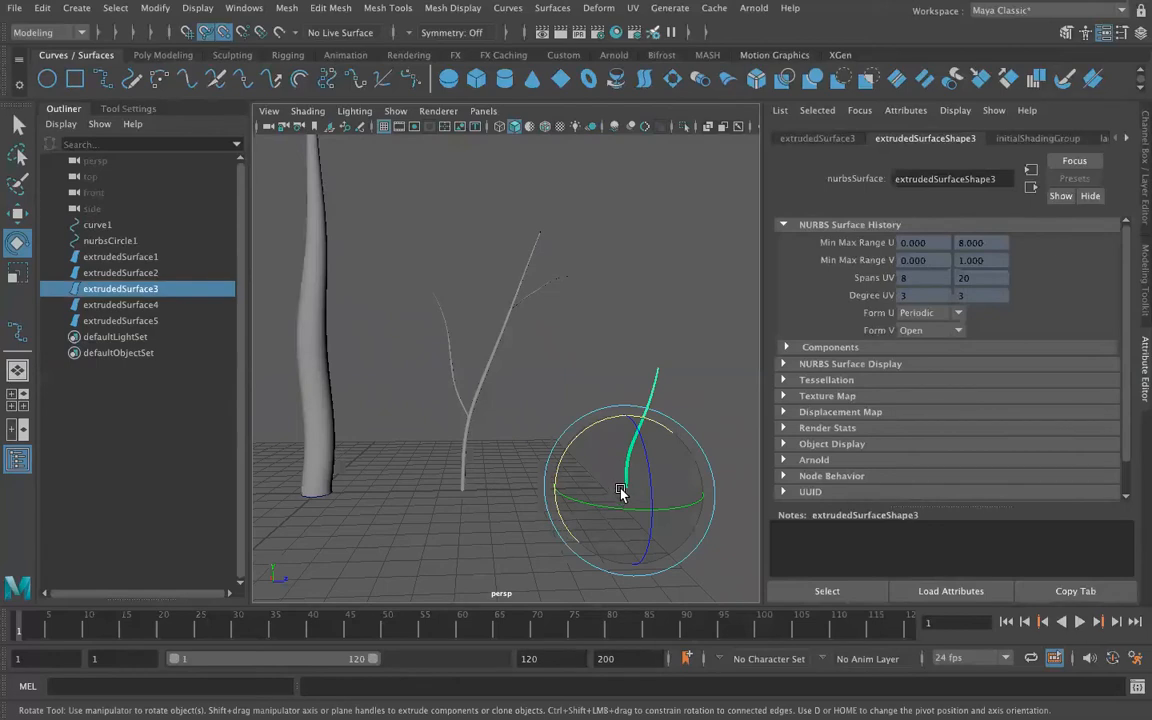
{"action": "key", "text": "w"}
{"action": "left_click_drag", "start_coordinate": [621, 487], "coordinate": [467, 462]}
{"action": "left_click_drag", "start_coordinate": [539, 467], "coordinate": [450, 463]}
{"action": "left_click_drag", "start_coordinate": [540, 430], "coordinate": [581, 458]}
Step: Rotate the strand at the base outward so it forms a low side branch, and check it from another angle
{"action": "key", "text": "r"}
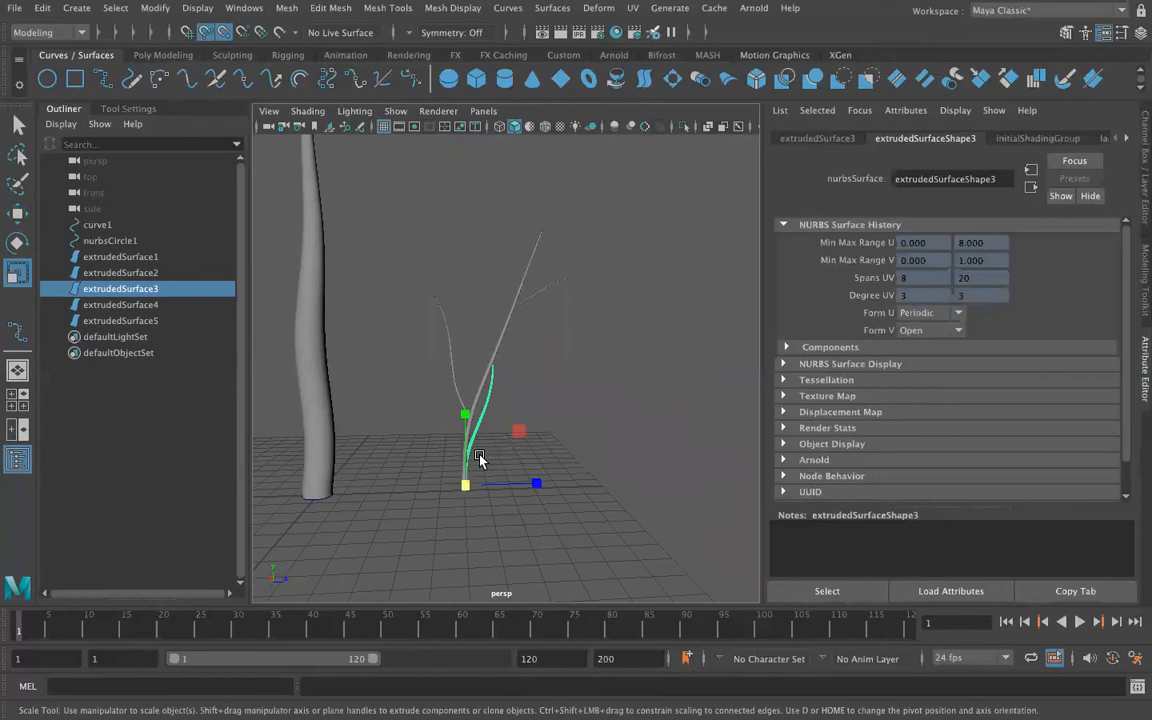
{"action": "key", "text": "e"}
{"action": "left_click_drag", "start_coordinate": [424, 412], "coordinate": [513, 433]}
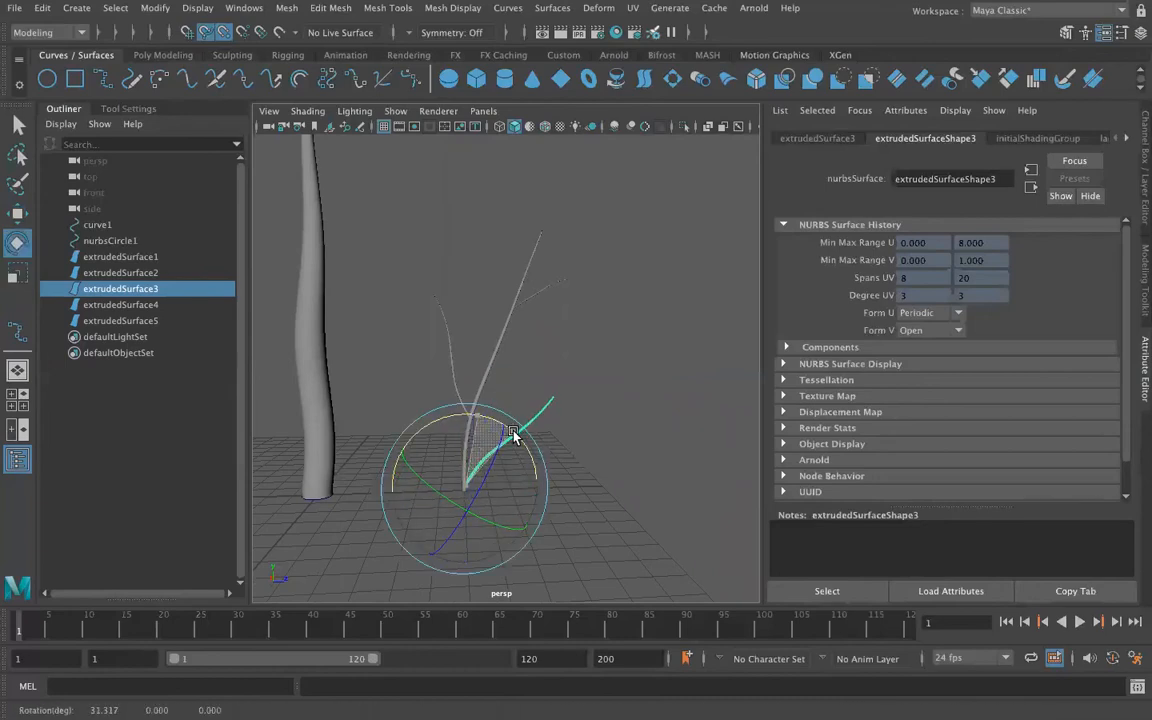
{"action": "left_click_drag", "start_coordinate": [612, 424], "coordinate": [528, 500], "text": "alt"}
{"action": "left_click", "coordinate": [331, 479]}
{"action": "left_click_drag", "start_coordinate": [331, 479], "coordinate": [538, 456], "text": "alt"}
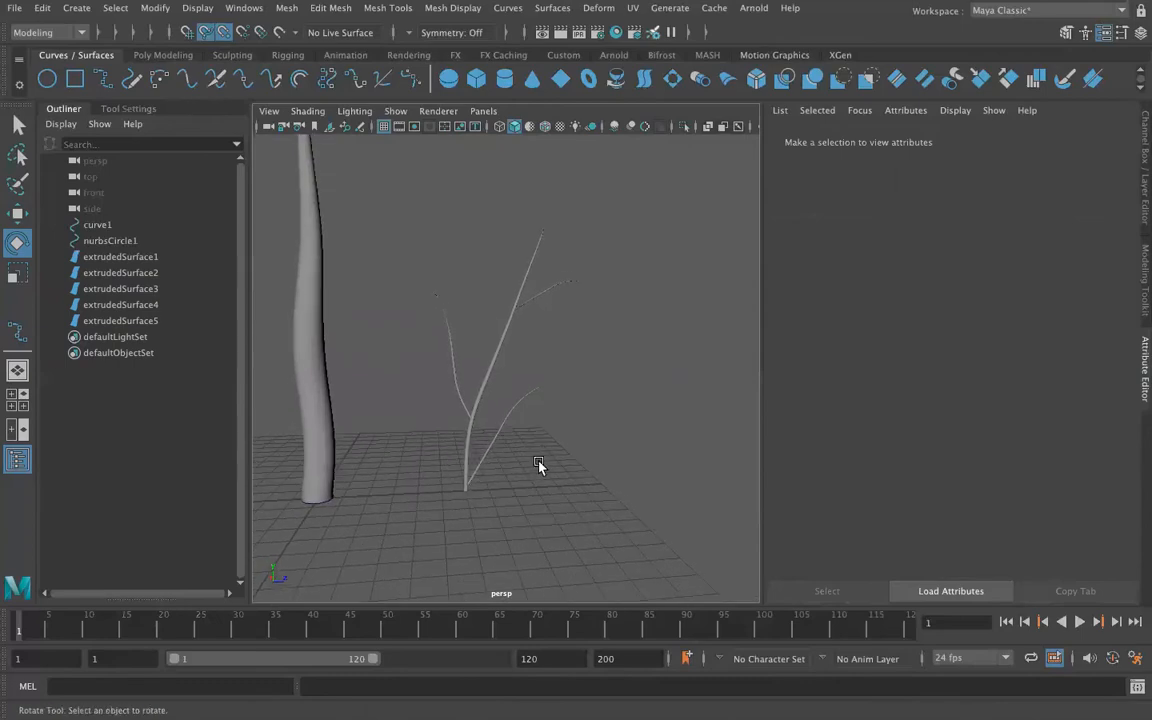
Step: Select extrudedSurface2 through extrudedSurface5 and group the four strands together
{"action": "scroll", "coordinate": [545, 460], "scroll_direction": "down", "scroll_amount": 5}
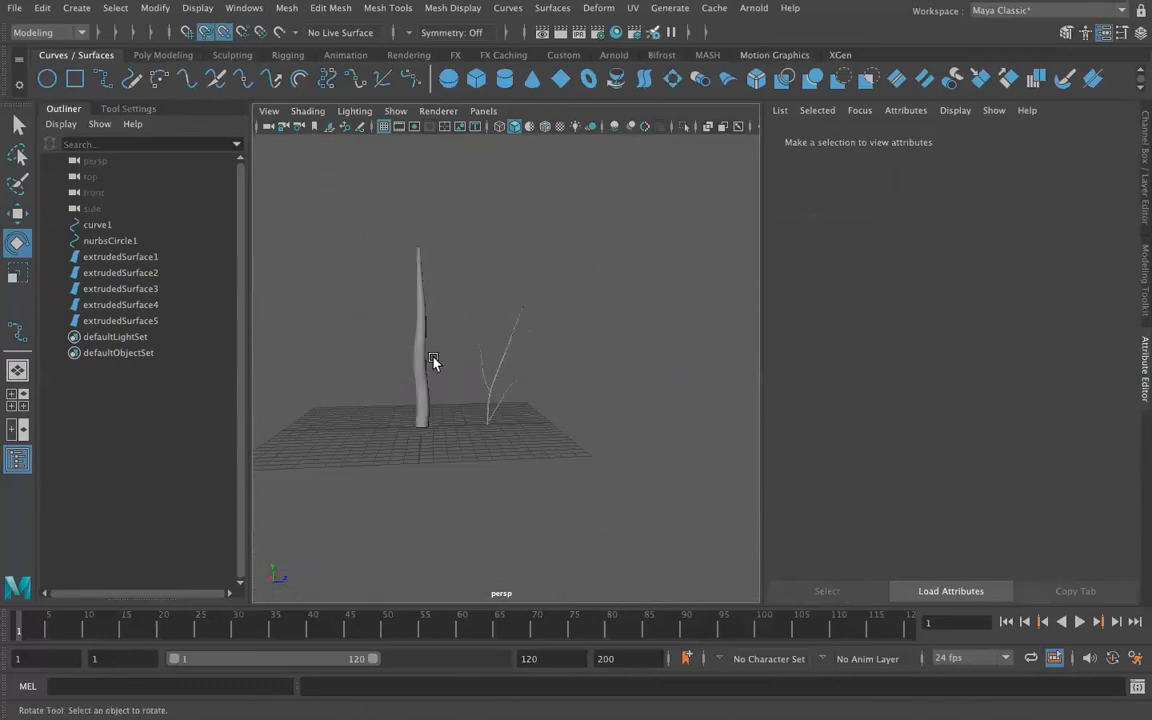
{"action": "left_click", "coordinate": [120, 321]}
{"action": "left_click", "coordinate": [127, 304]}
{"action": "left_click", "coordinate": [132, 288]}
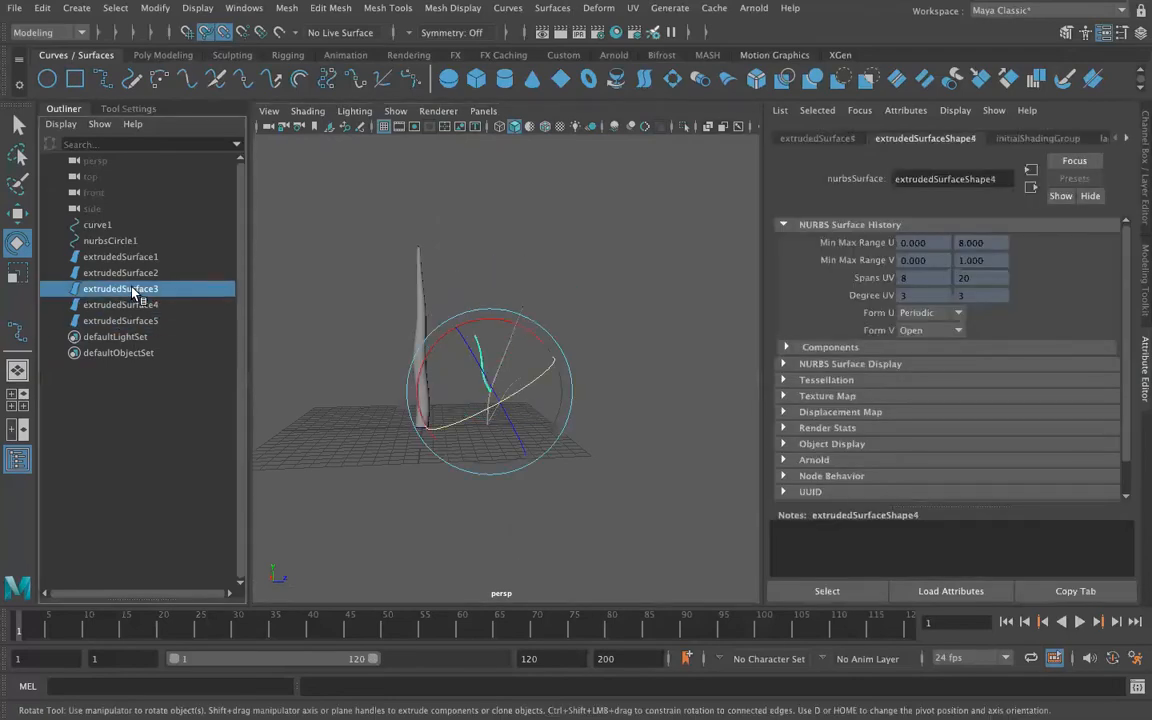
{"action": "left_click", "coordinate": [137, 273]}
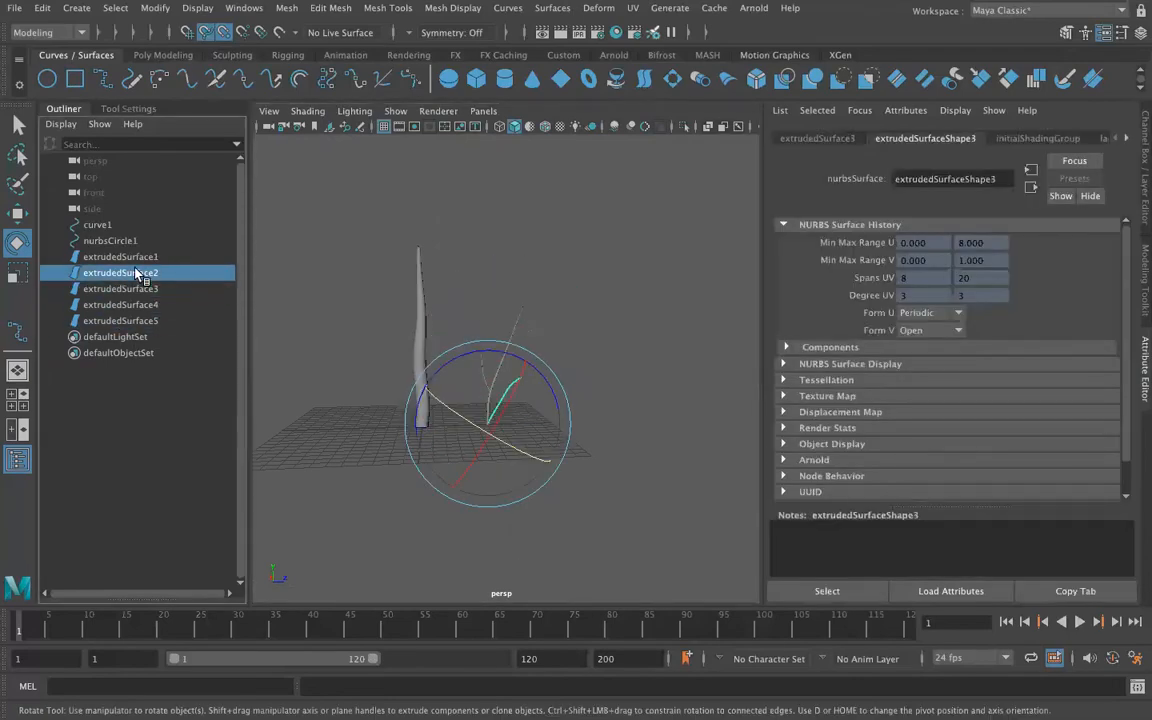
{"action": "left_click", "coordinate": [140, 322], "text": "shift"}
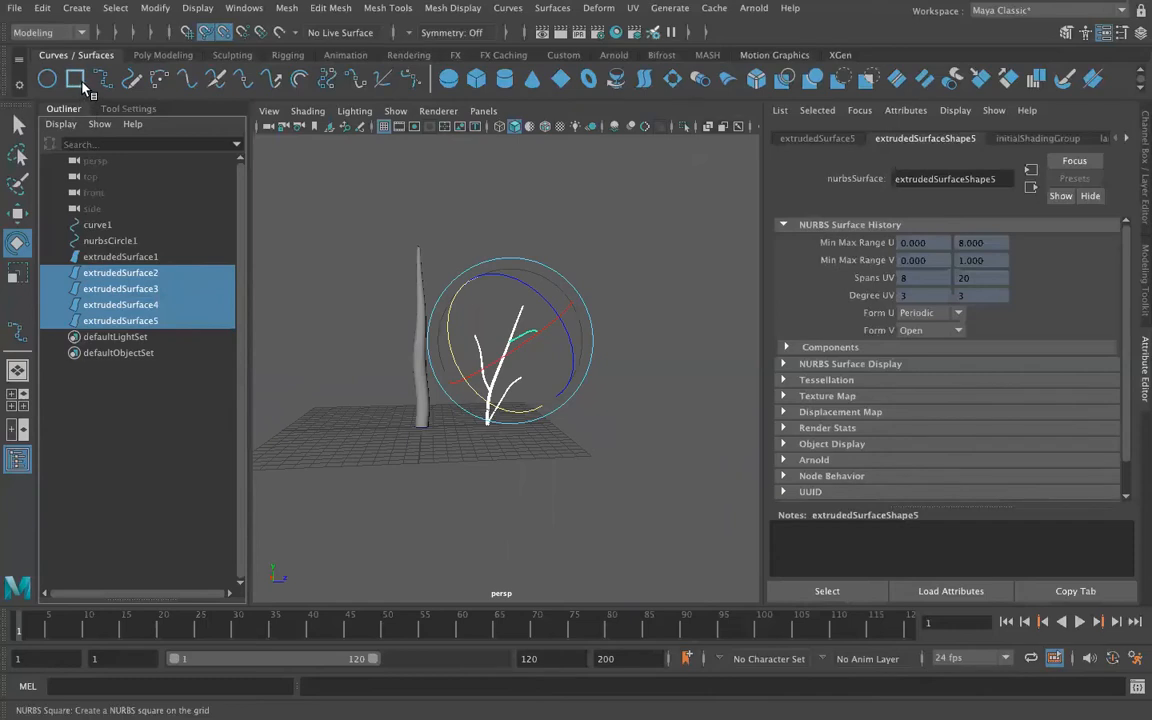
{"action": "left_click", "coordinate": [42, 9]}
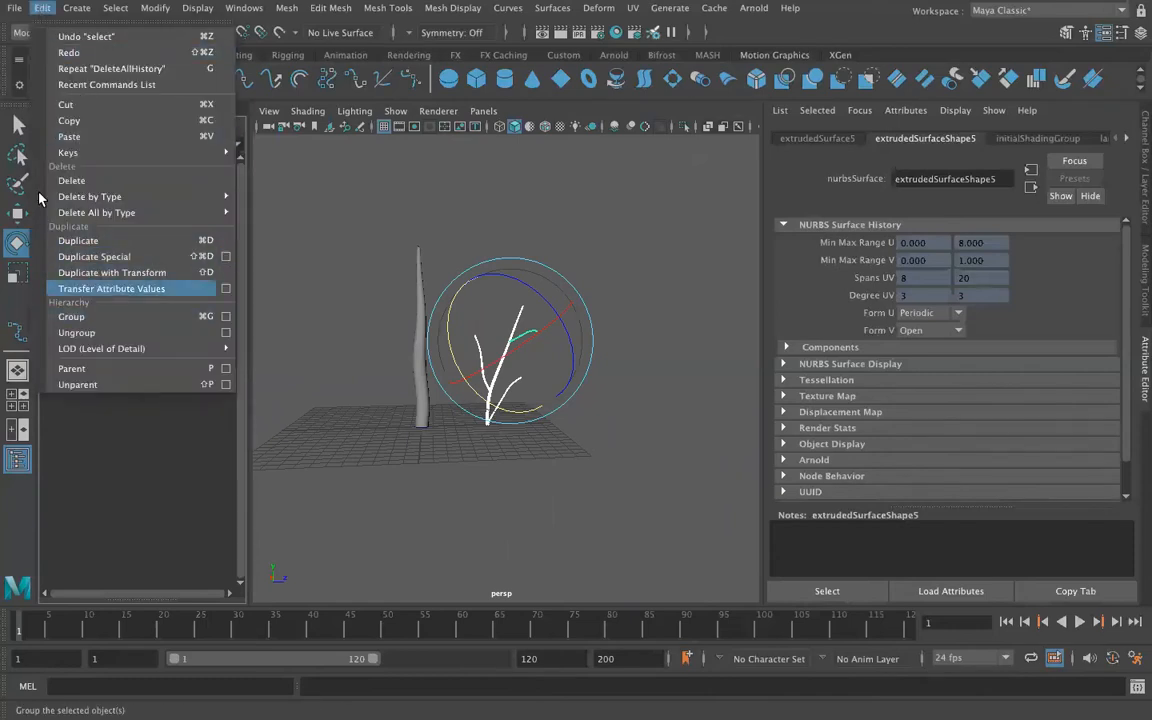
{"action": "left_click", "coordinate": [35, 12]}
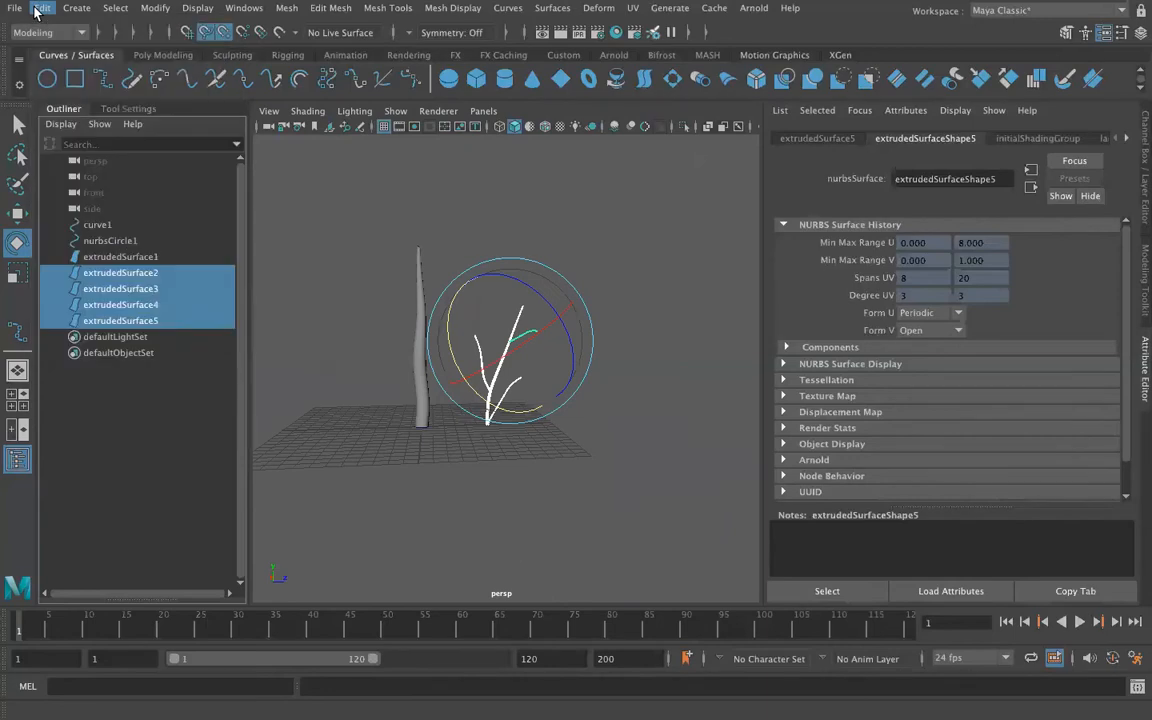
{"action": "key", "text": "ctrl+g"}
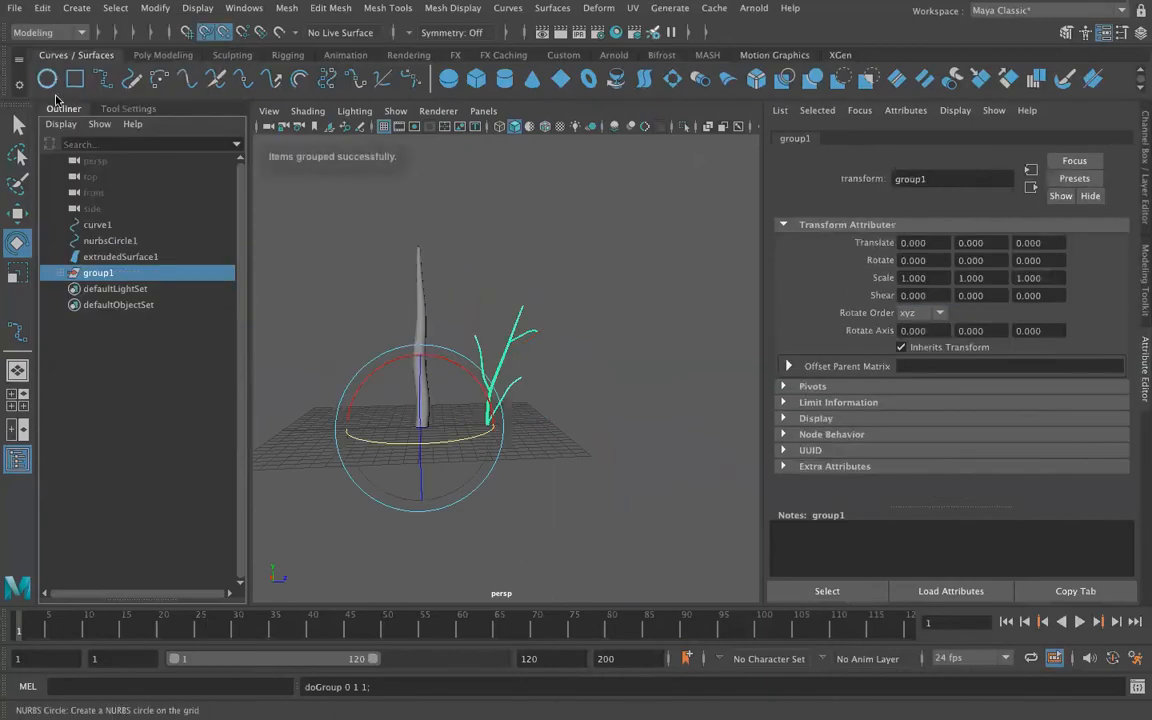
Step: Rename the new group of strands to "branch"
{"action": "left_click", "coordinate": [136, 372]}
{"action": "left_click", "coordinate": [98, 274]}
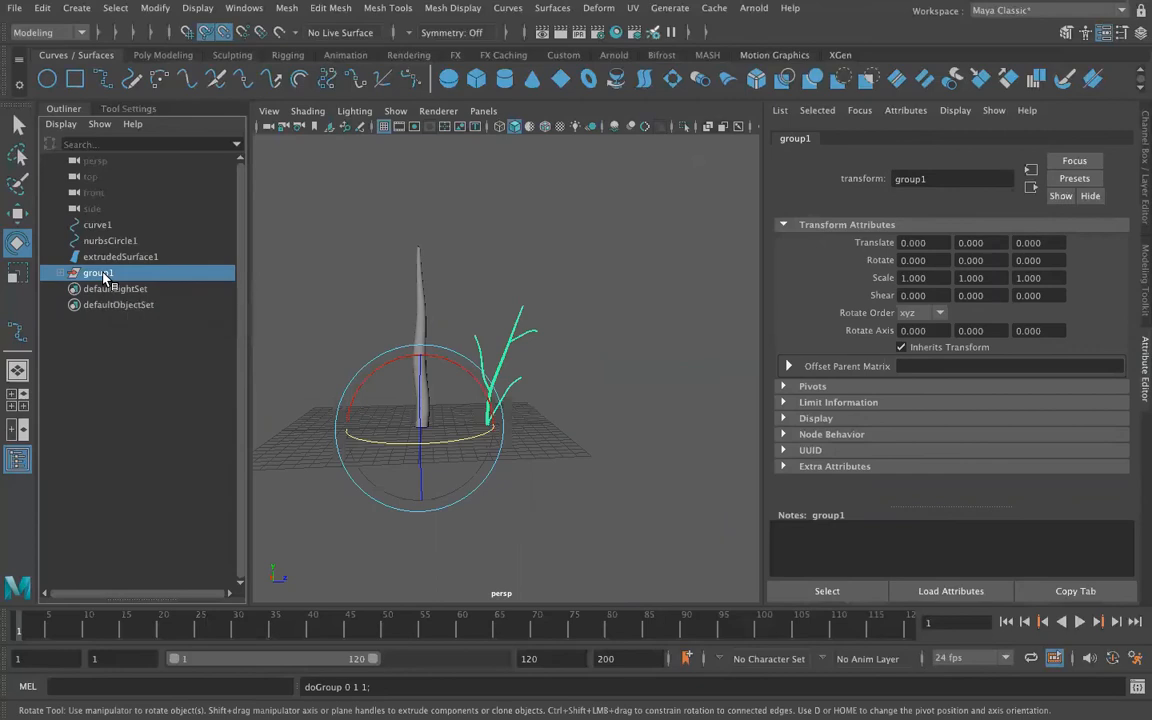
{"action": "double_click", "coordinate": [103, 274]}
{"action": "type", "text": "branch"}
{"action": "key", "text": "Return"}
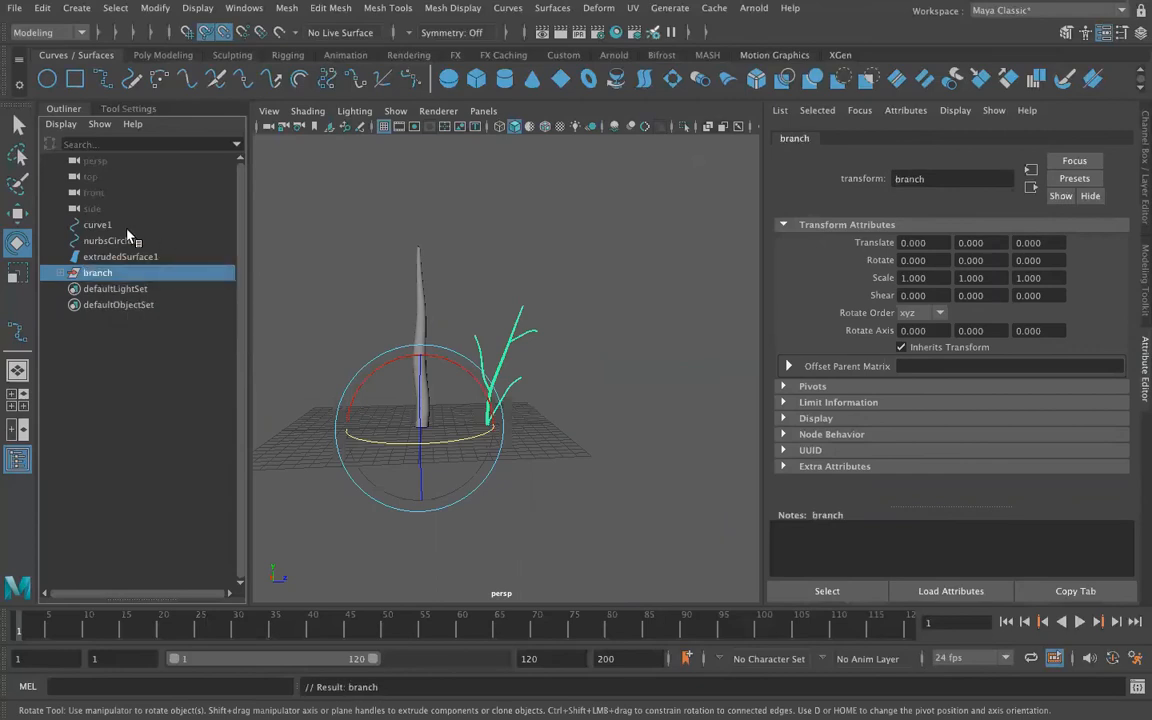
Step: Rename the thick tapered surface extrudedSurface1 to "tree"
{"action": "double_click", "coordinate": [101, 256]}
{"action": "type", "text": "tr"}
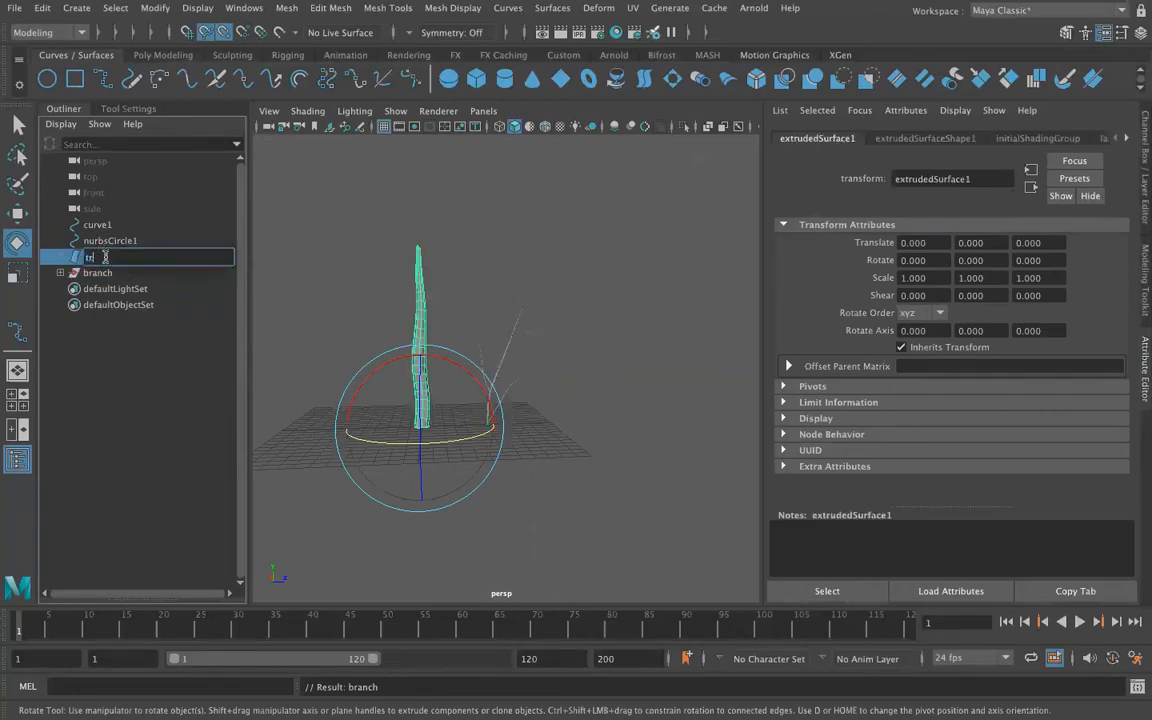
{"action": "type", "text": "ee"}
{"action": "key", "text": "Return"}
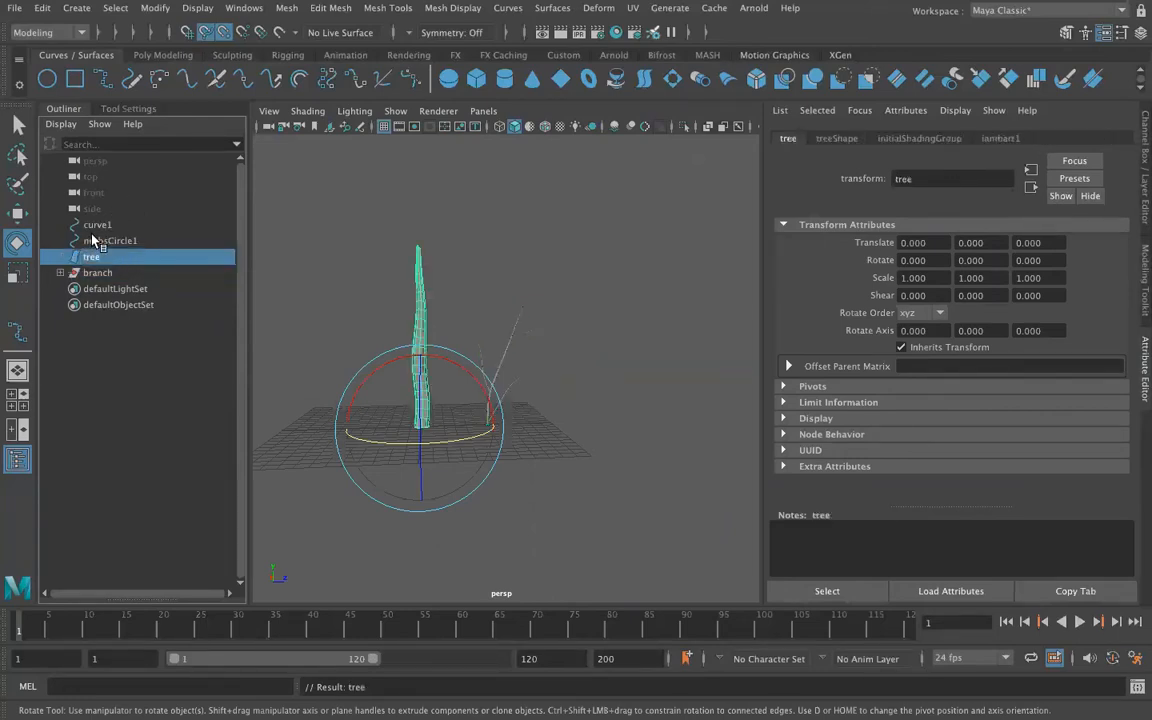
Step: Hide curve1 and nurbsCircle1 by setting their Visibility to off
{"action": "left_click", "coordinate": [95, 240]}
{"action": "left_click", "coordinate": [100, 225], "text": "ctrl"}
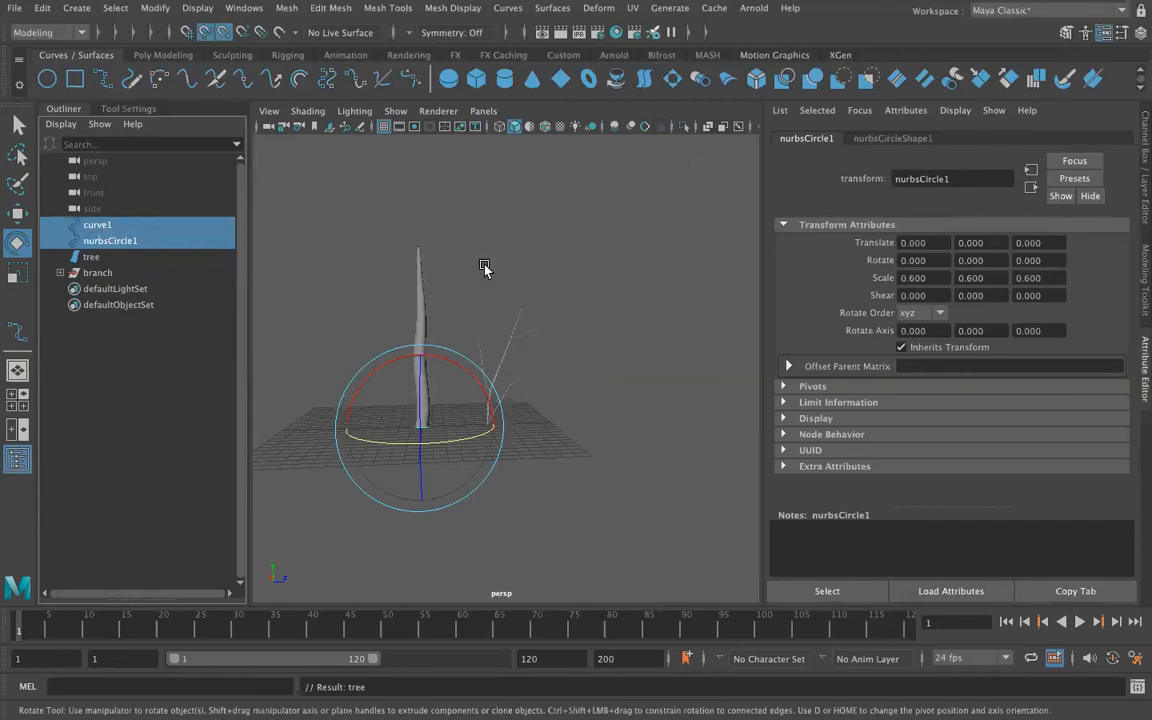
{"action": "left_click", "coordinate": [1143, 178]}
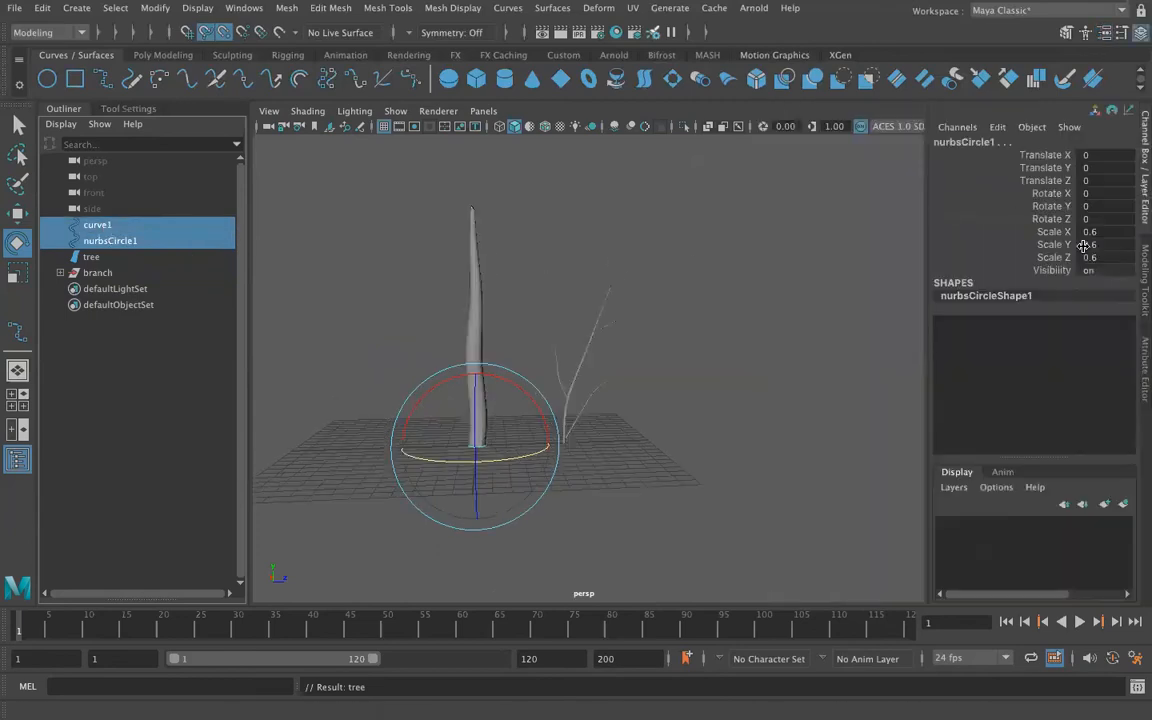
{"action": "left_click", "coordinate": [1085, 270]}
{"action": "type", "text": "off"}
{"action": "key", "text": "Return"}
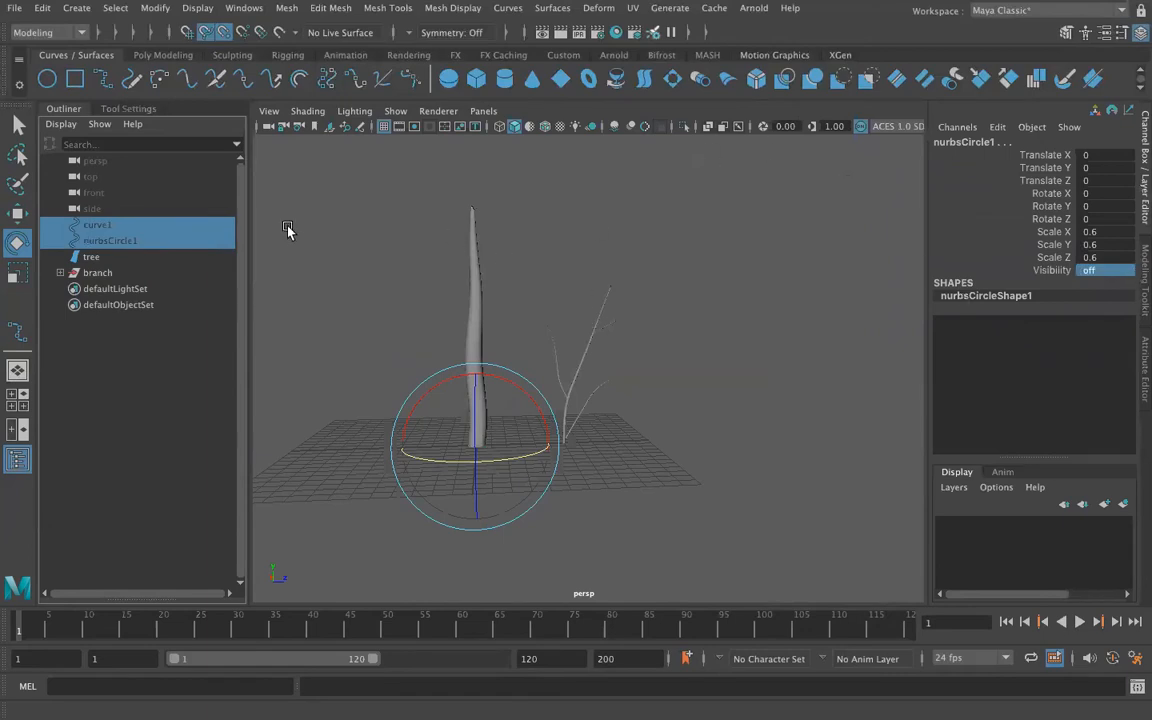
{"action": "left_click", "coordinate": [185, 345]}
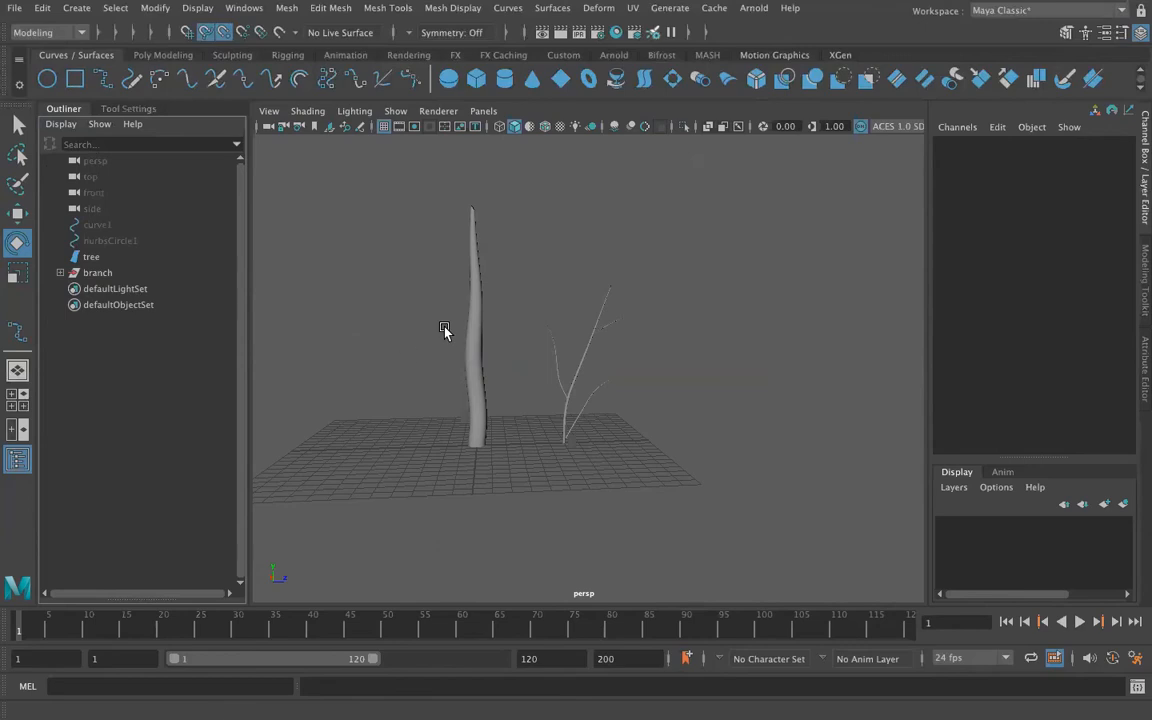
Step: Select the whole branch group and move its pivot to the base of the branch using grid snapping
{"action": "left_click_drag", "start_coordinate": [640, 448], "coordinate": [625, 470], "text": "alt"}
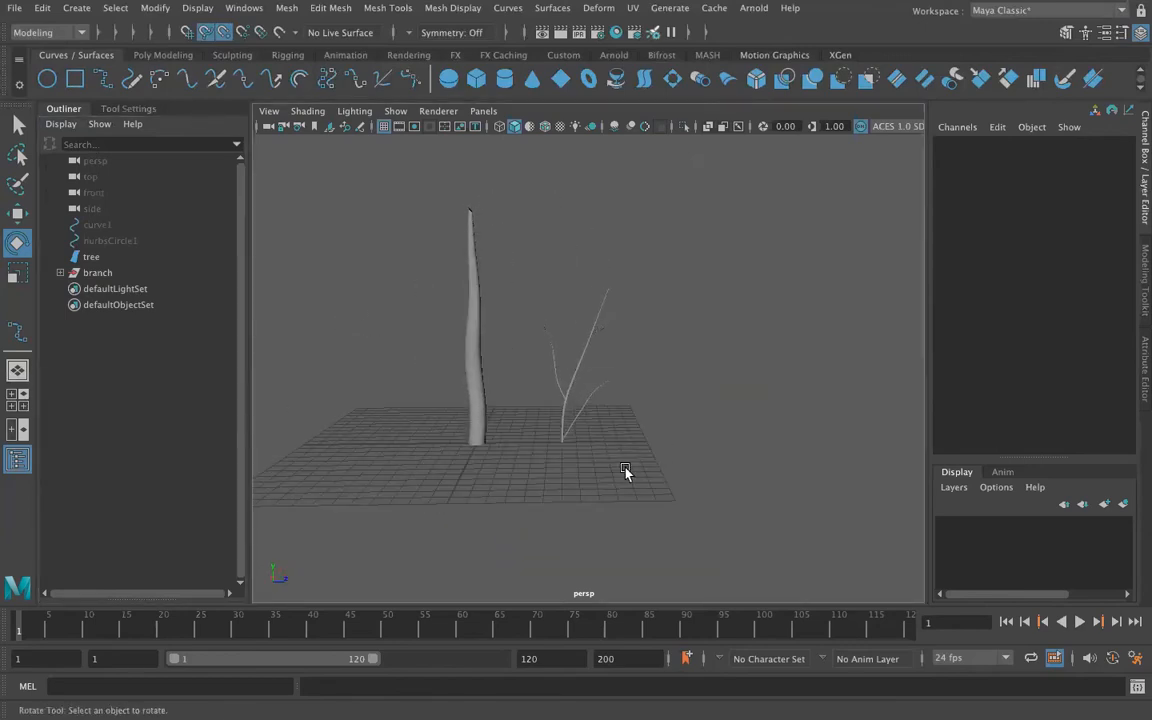
{"action": "left_click", "coordinate": [571, 391]}
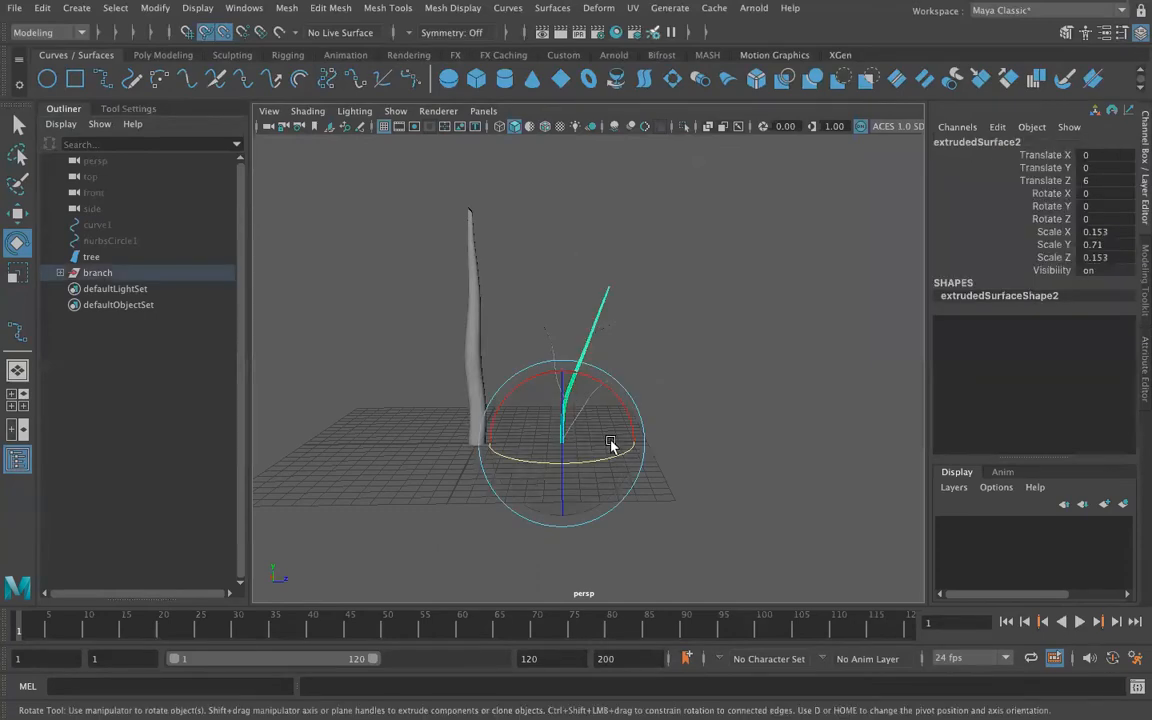
{"action": "left_click", "coordinate": [100, 274]}
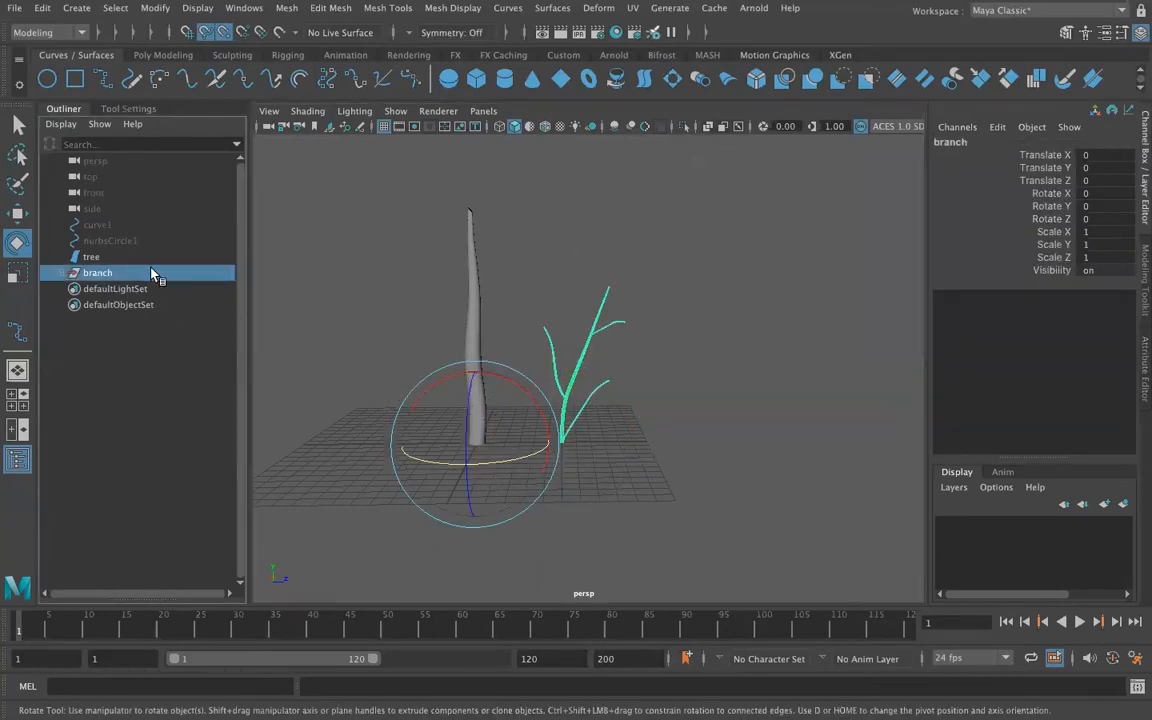
{"action": "key", "text": "w"}
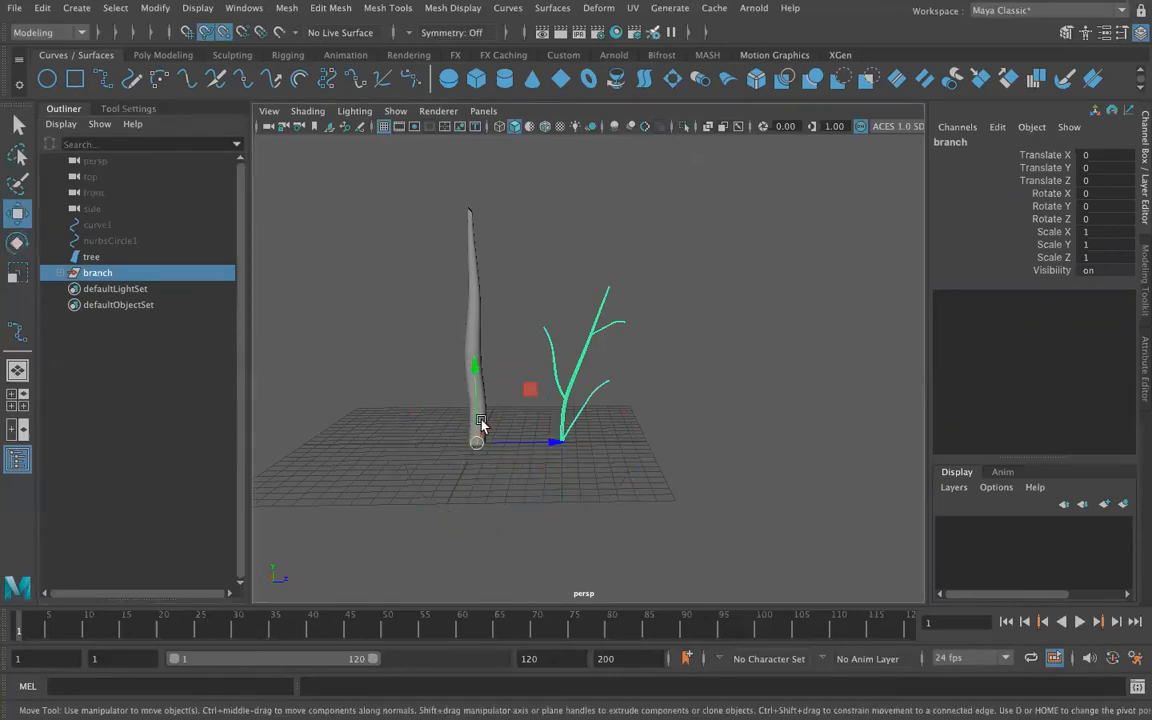
{"action": "left_click_drag", "start_coordinate": [477, 446], "coordinate": [545, 447]}
{"action": "scroll", "coordinate": [570, 452], "scroll_direction": "up", "scroll_amount": 3}
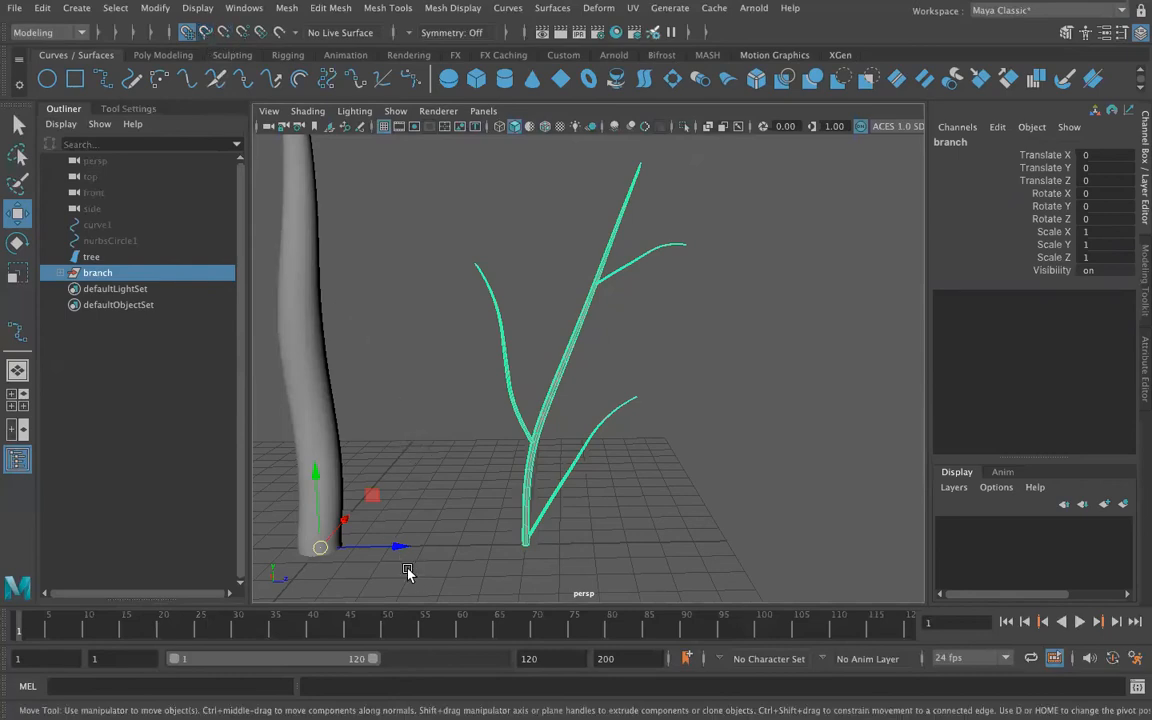
{"action": "key", "text": "d"}
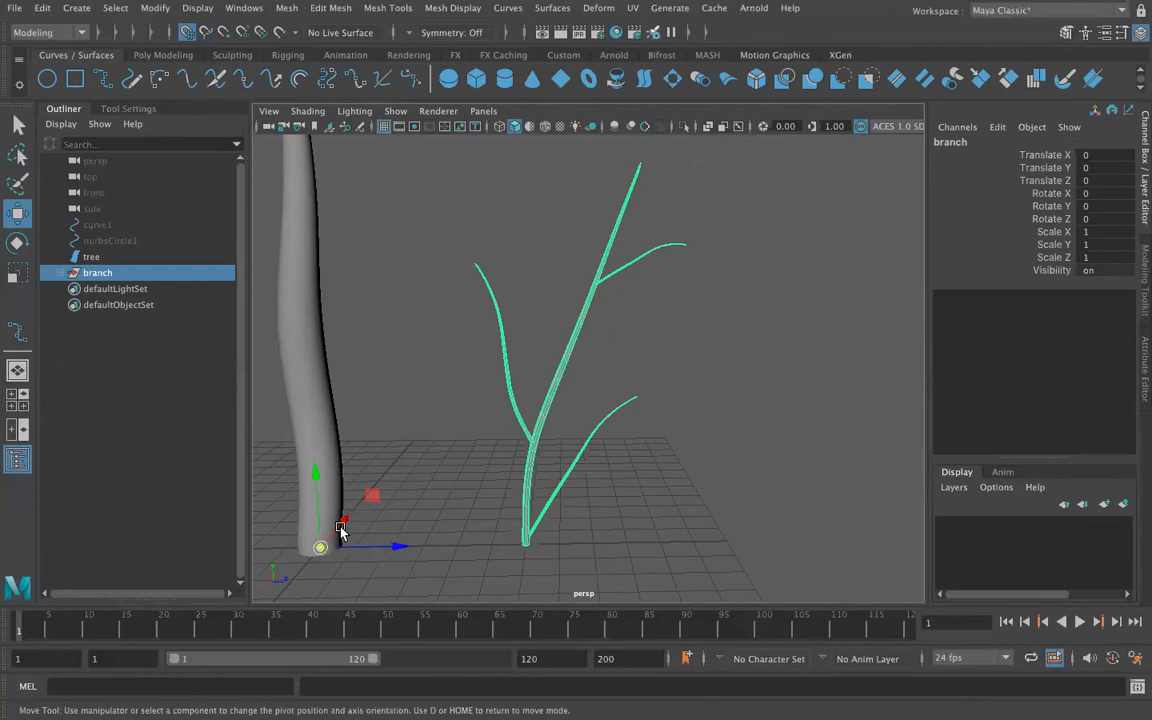
{"action": "left_click_drag", "start_coordinate": [399, 547], "coordinate": [524, 545]}
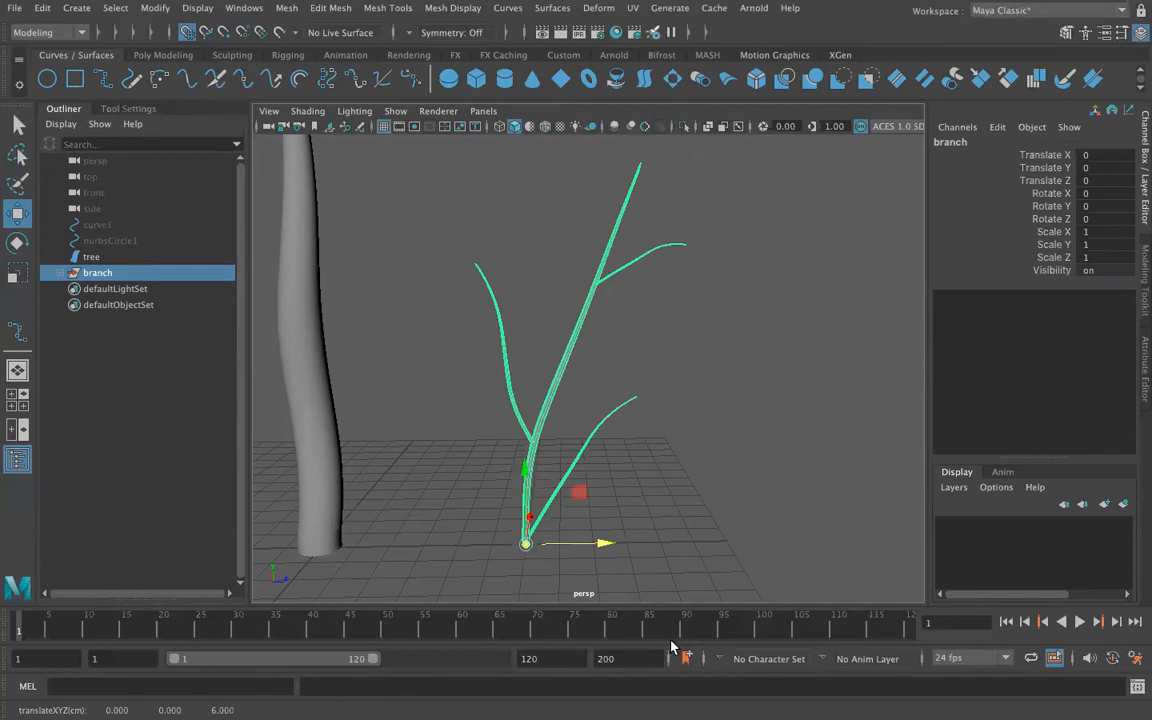
{"action": "key", "text": "d"}
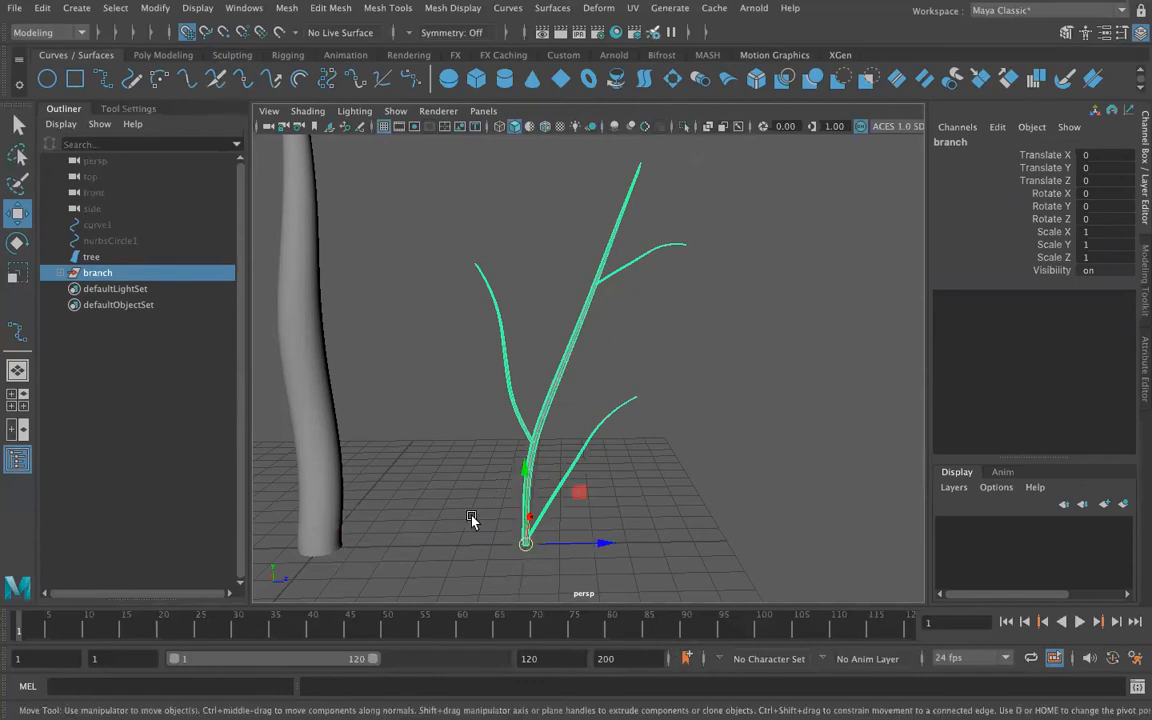
{"action": "scroll", "coordinate": [470, 525], "scroll_direction": "down", "scroll_amount": 4}
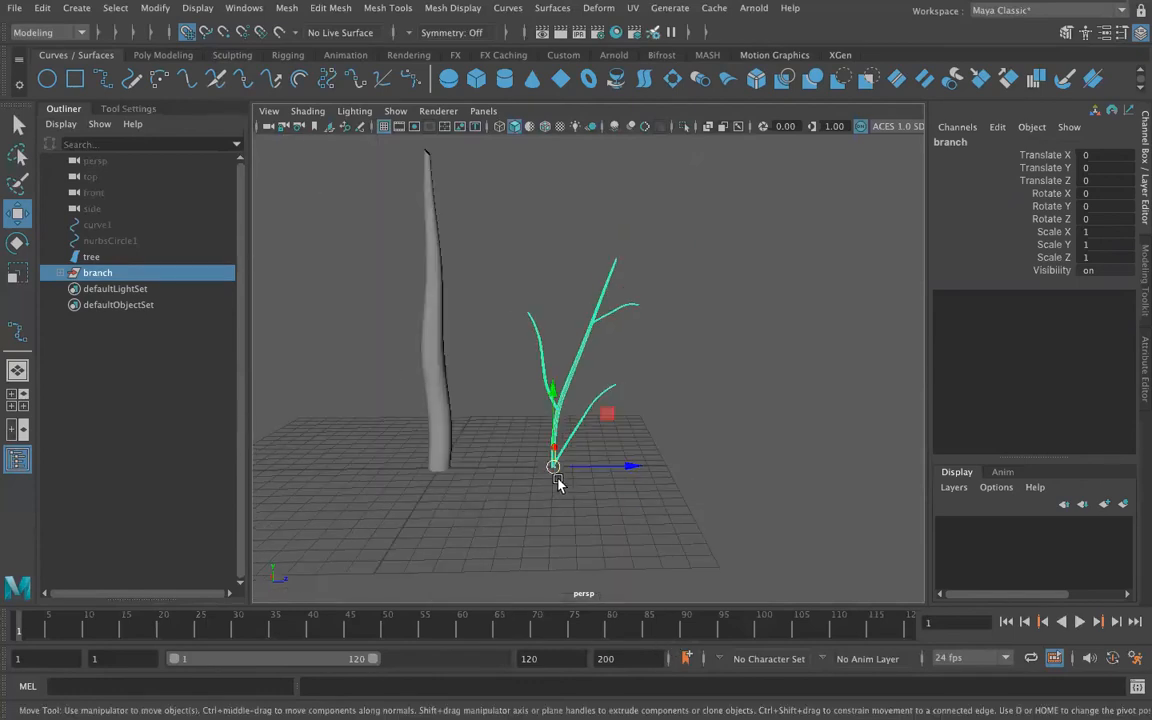
Step: Move the branch group against the lower part of the trunk, at about X 0.59, Y 4.31, Z -6.38
{"action": "left_click_drag", "start_coordinate": [551, 470], "coordinate": [447, 405]}
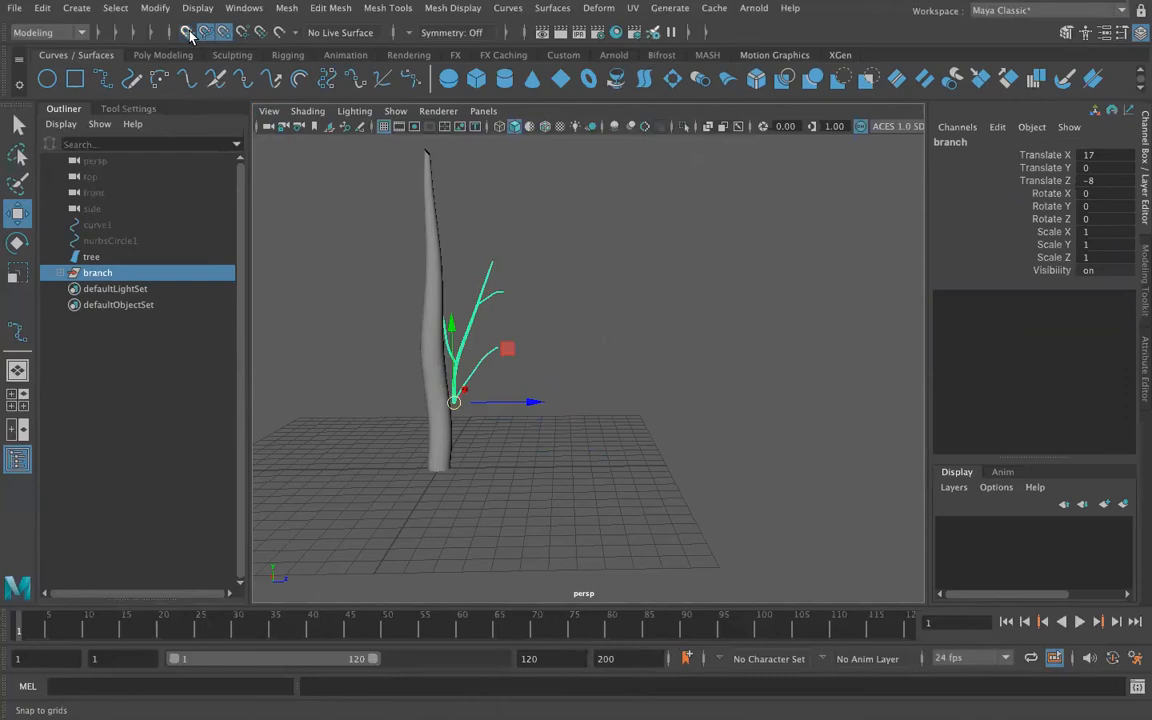
{"action": "left_click_drag", "start_coordinate": [663, 468], "coordinate": [547, 463], "text": "alt"}
{"action": "left_click_drag", "start_coordinate": [630, 388], "coordinate": [506, 456]}
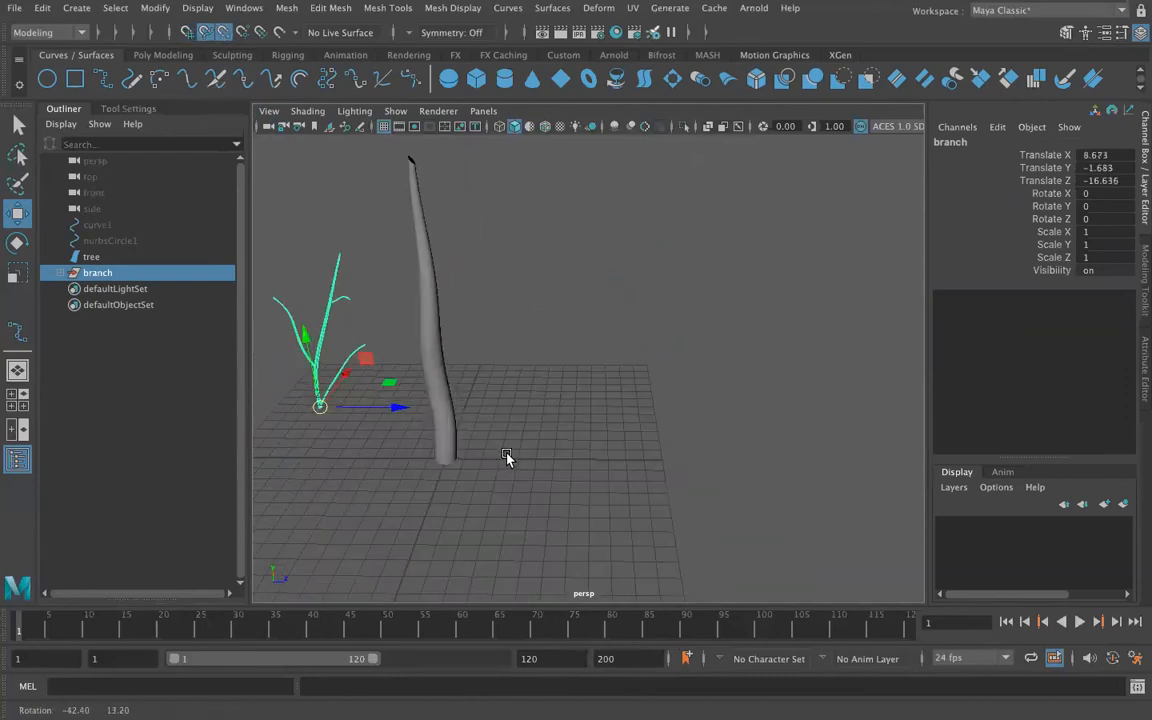
{"action": "left_click_drag", "start_coordinate": [393, 409], "coordinate": [603, 386]}
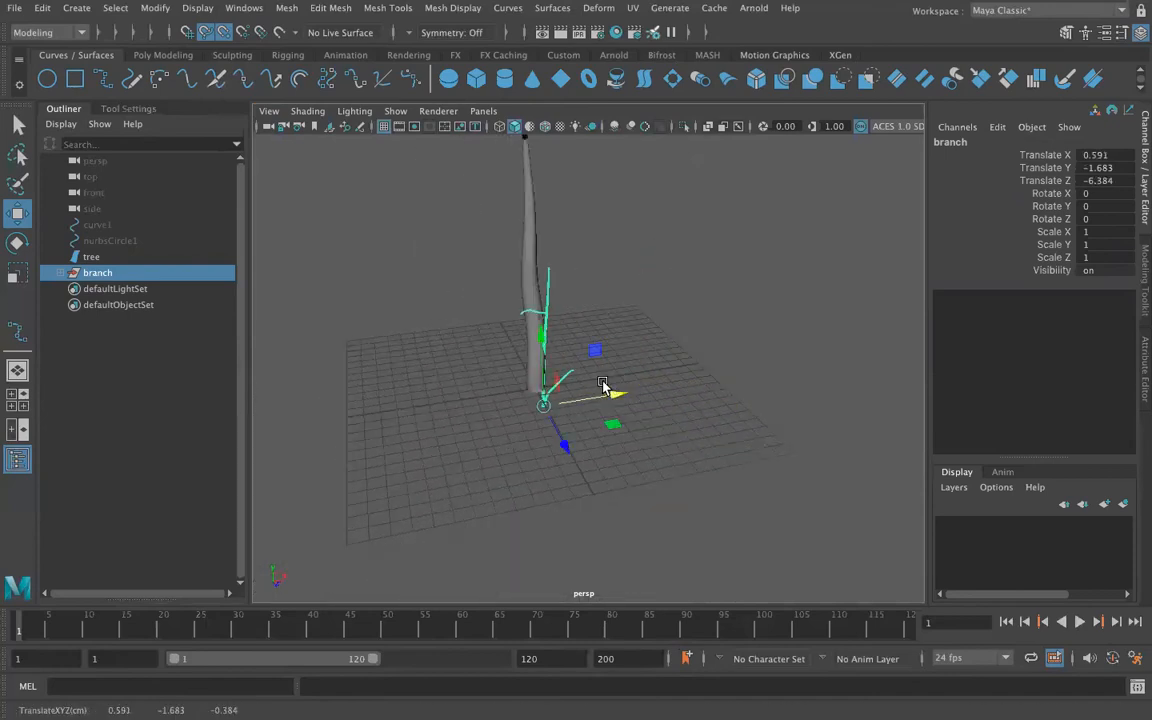
{"action": "left_click_drag", "start_coordinate": [527, 333], "coordinate": [528, 262]}
{"action": "left_click_drag", "start_coordinate": [494, 375], "coordinate": [567, 376], "text": "alt"}
Step: Rotate the branch group to about -44.5° around Z and scale it down to about 0.63 in Y and 0.47 in Z
{"action": "key", "text": "r"}
{"action": "key", "text": "e"}
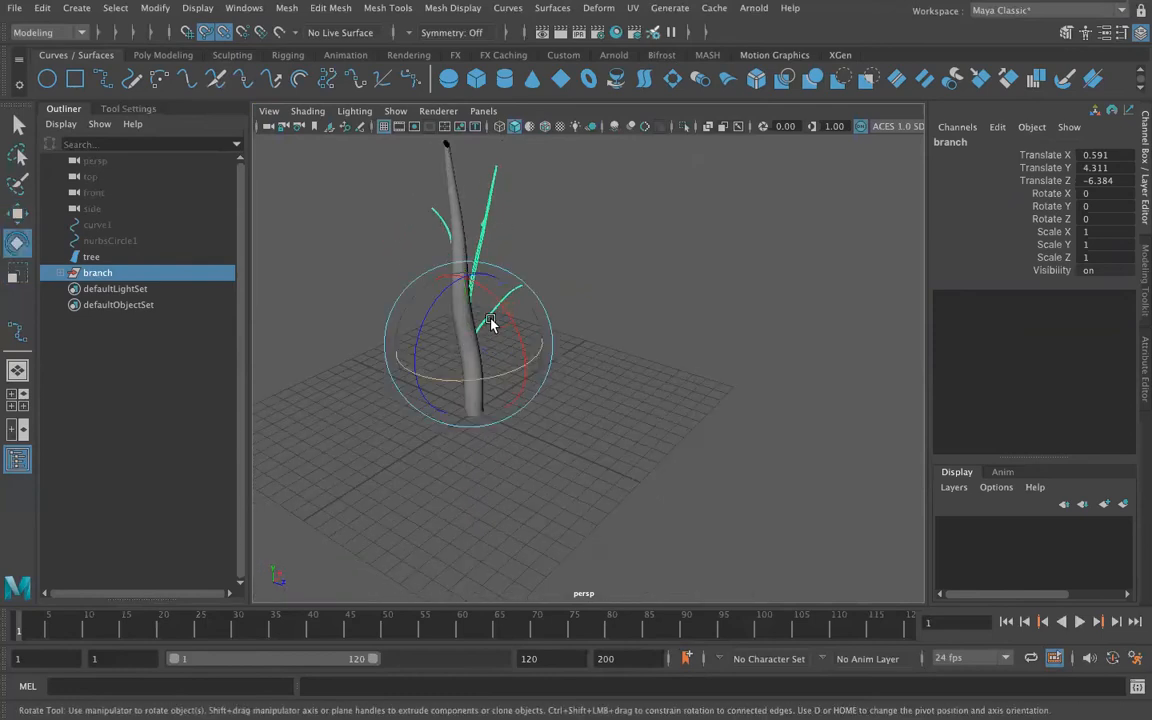
{"action": "left_click_drag", "start_coordinate": [443, 307], "coordinate": [477, 326]}
{"action": "key", "text": "r"}
{"action": "key", "text": "ctrl+z"}
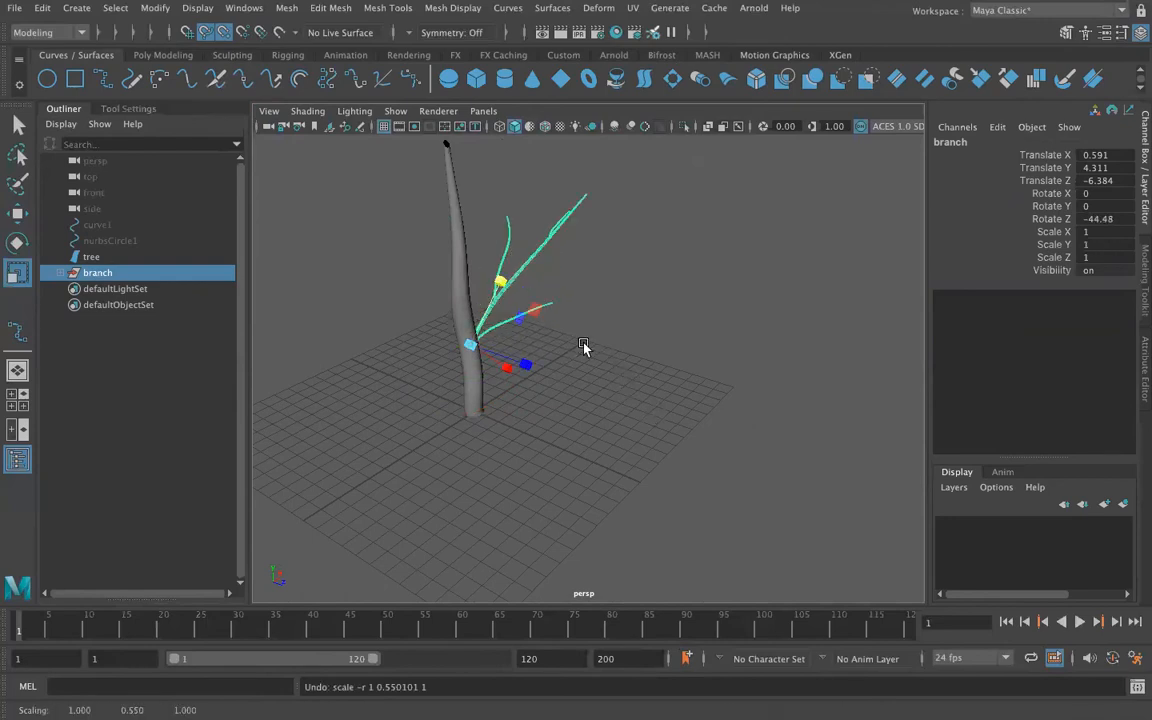
{"action": "left_click_drag", "start_coordinate": [578, 345], "coordinate": [514, 219], "text": "alt"}
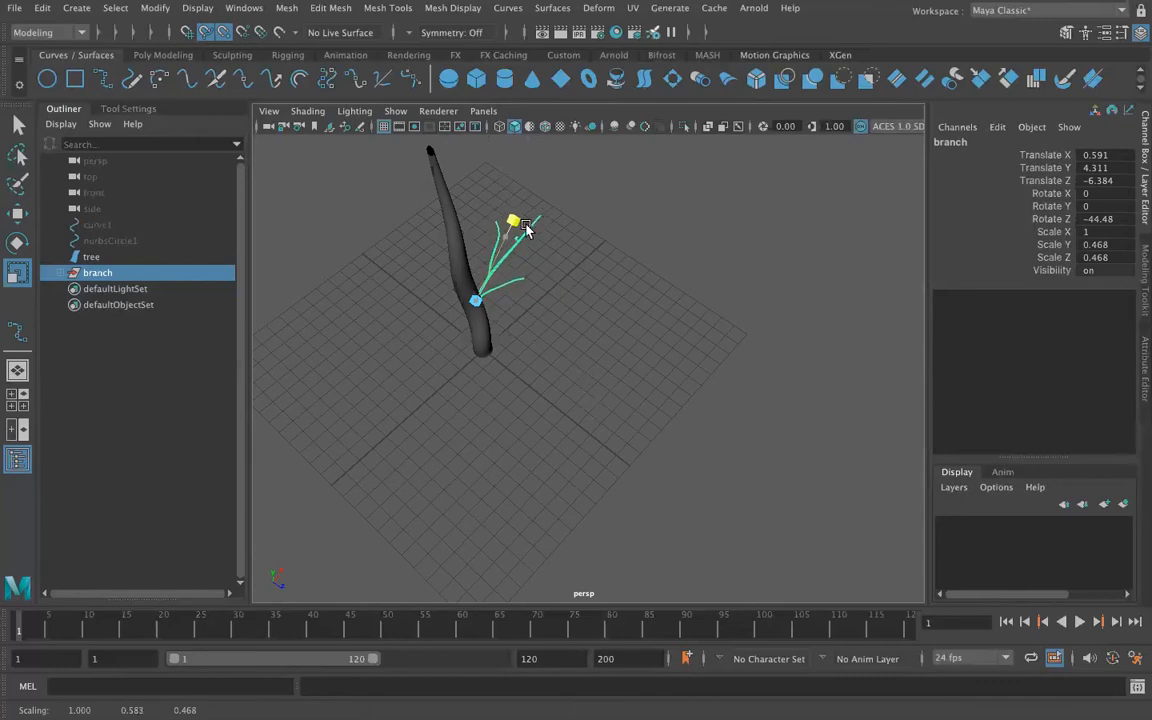
{"action": "left_click_drag", "start_coordinate": [412, 318], "coordinate": [379, 278], "text": "alt"}
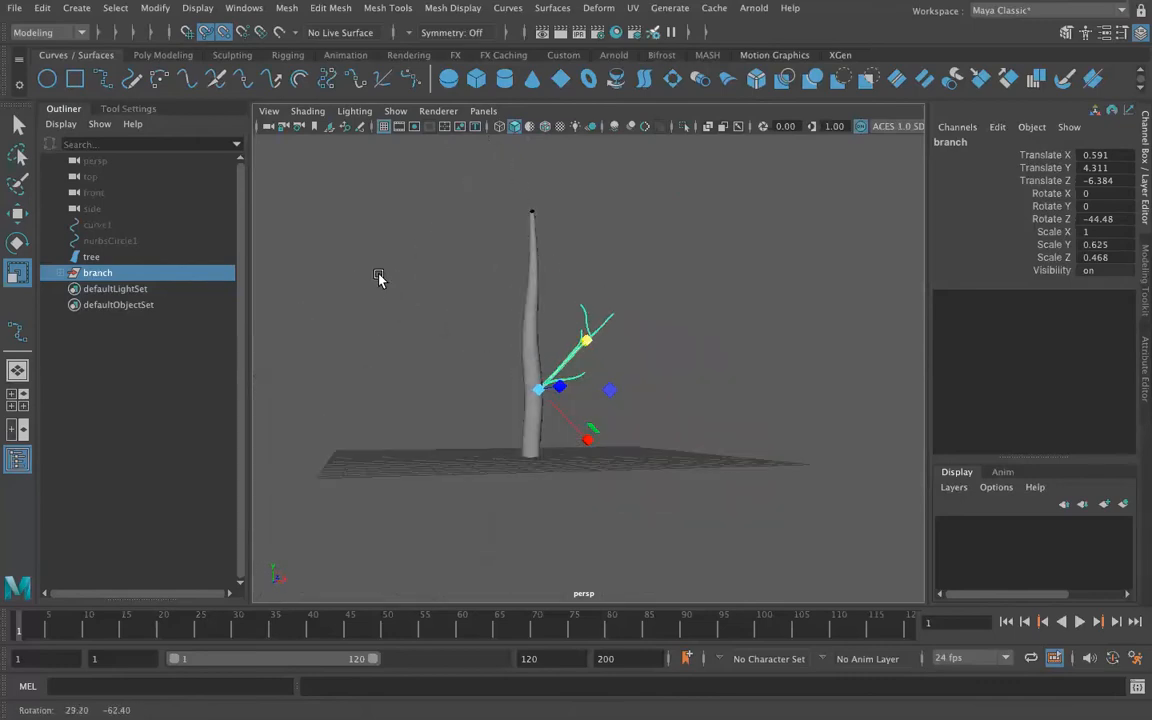
{"action": "left_click", "coordinate": [445, 343]}
{"action": "left_click_drag", "start_coordinate": [470, 391], "coordinate": [565, 356], "text": "alt"}
{"action": "left_click", "coordinate": [575, 364]}
{"action": "key", "text": "w"}
{"action": "key", "text": "ctrl+z"}
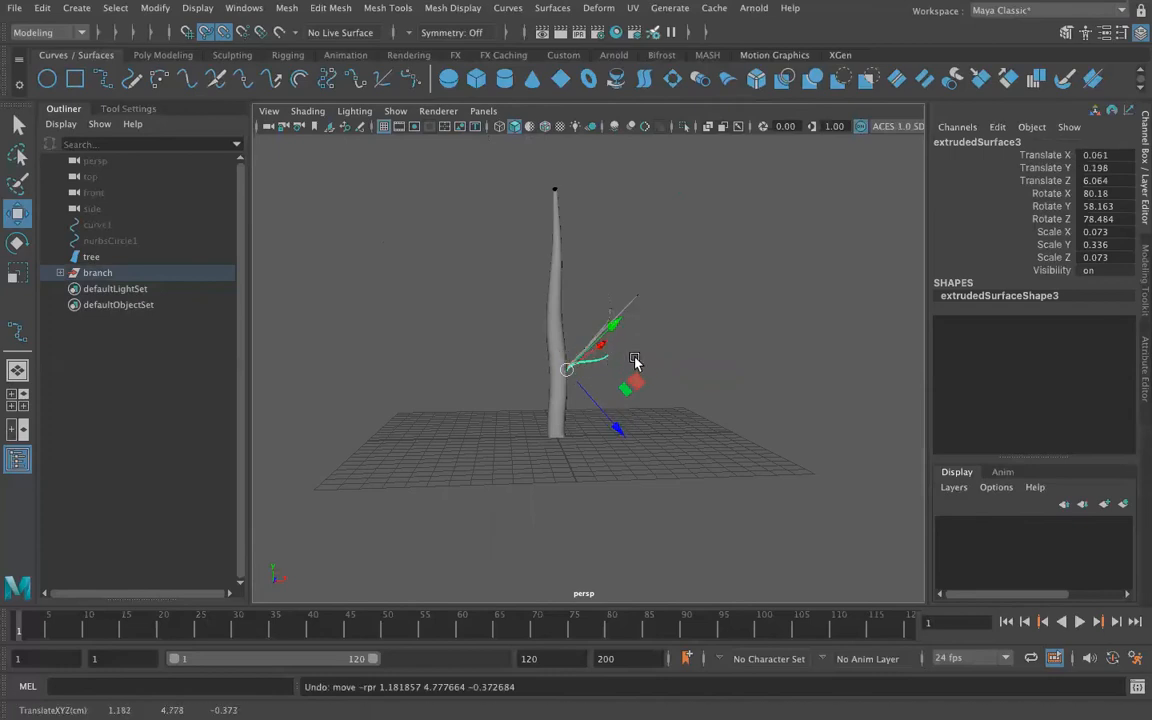
Step: Select the whole branch group and move it higher so its base sits on the trunk, at about X 0.29, Y 7.45, Z -5.71
{"action": "left_click", "coordinate": [97, 272]}
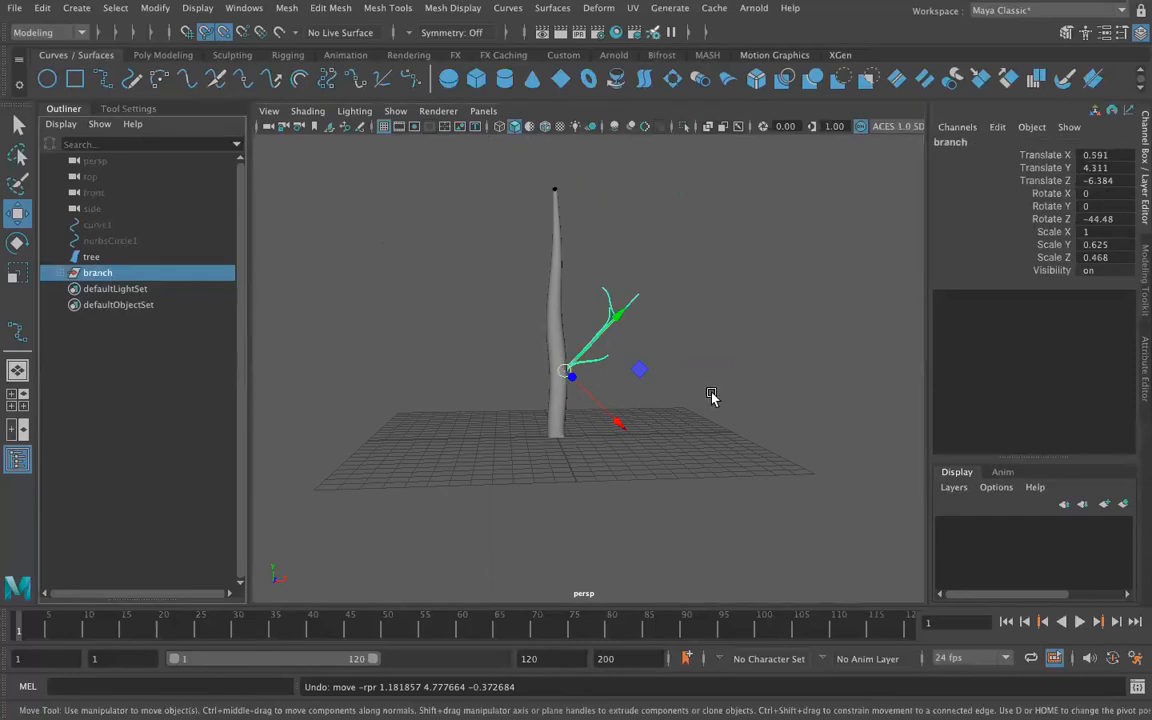
{"action": "left_click_drag", "start_coordinate": [565, 373], "coordinate": [597, 391]}
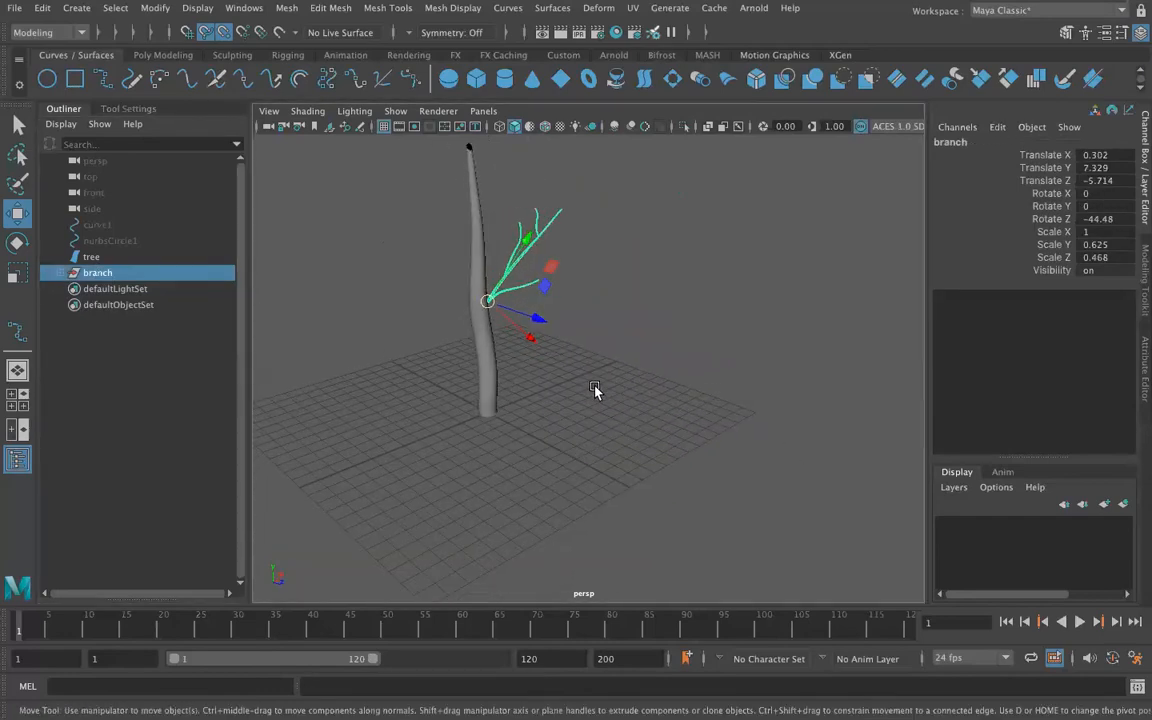
{"action": "left_click_drag", "start_coordinate": [478, 383], "coordinate": [557, 398], "text": "alt"}
{"action": "left_click_drag", "start_coordinate": [519, 352], "coordinate": [516, 355]}
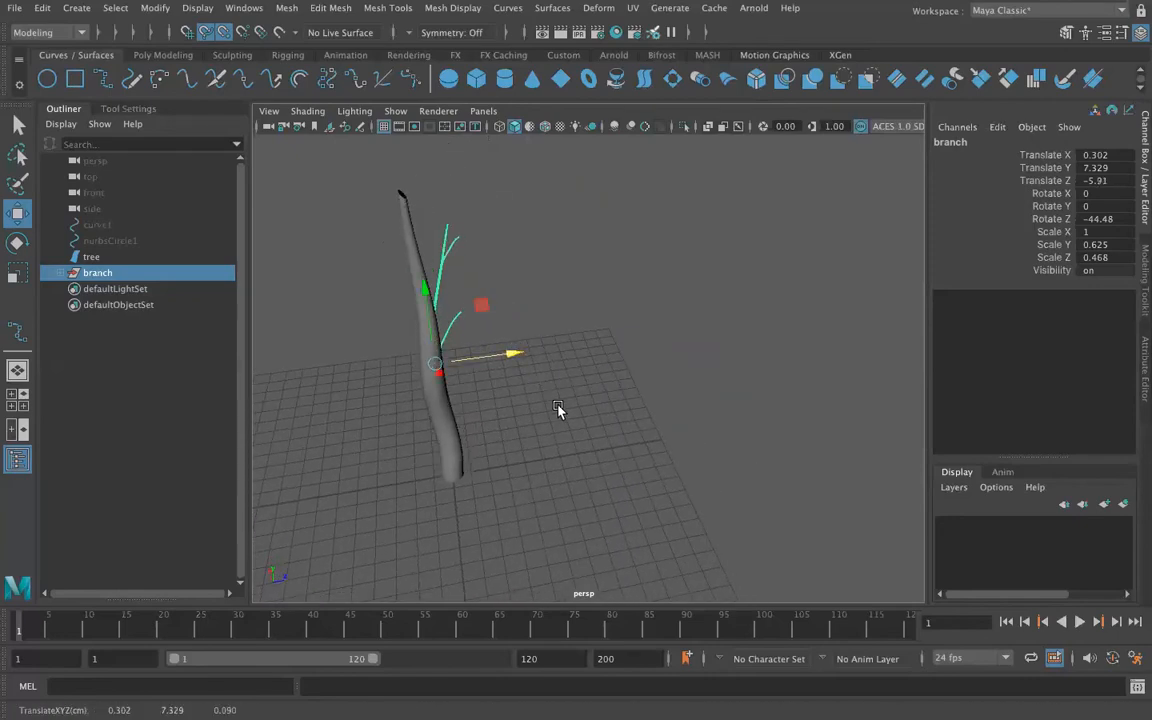
{"action": "left_click_drag", "start_coordinate": [513, 410], "coordinate": [418, 401], "text": "alt"}
{"action": "left_click_drag", "start_coordinate": [509, 285], "coordinate": [509, 284]}
{"action": "left_click_drag", "start_coordinate": [445, 314], "coordinate": [558, 342], "text": "alt"}
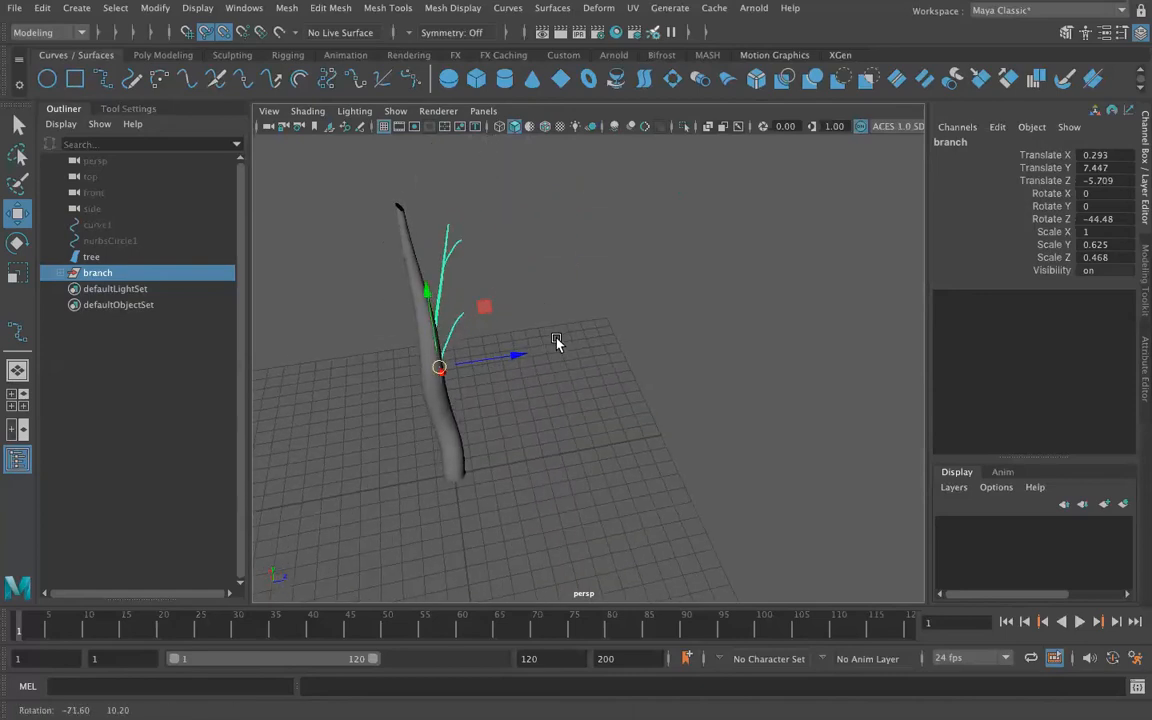
Step: Open the Duplicate Special options for the branch group and set Translate to 0, 1, 0
{"action": "left_click", "coordinate": [47, 9]}
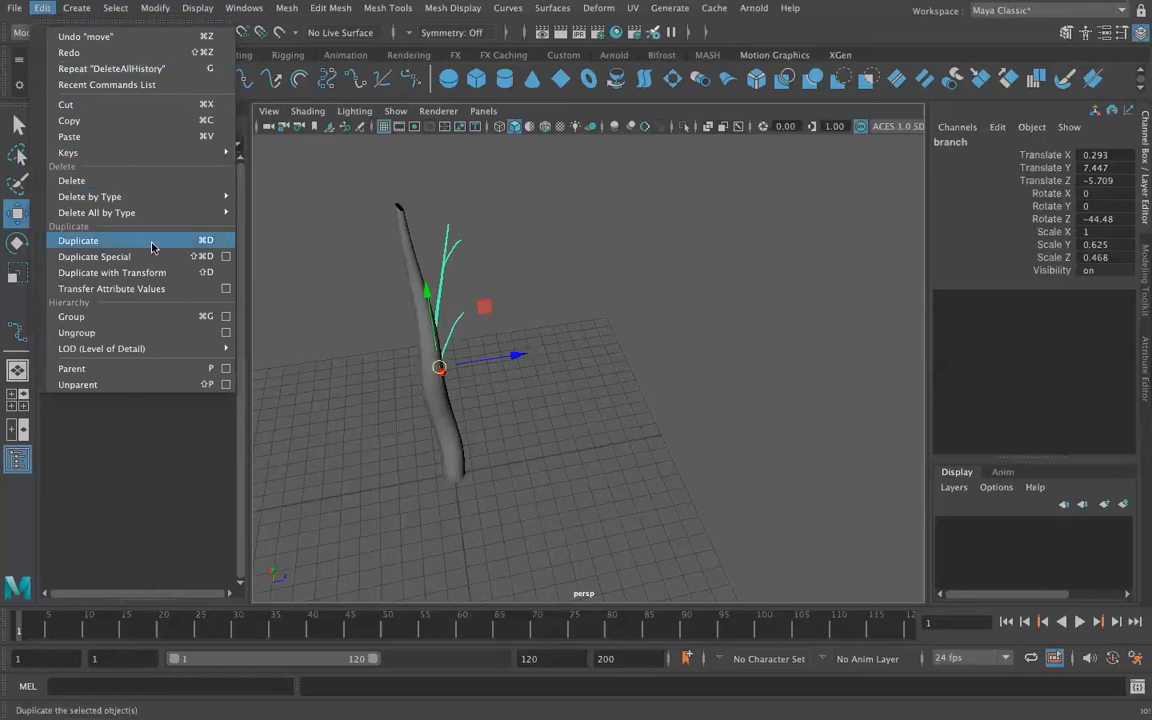
{"action": "left_click", "coordinate": [226, 256]}
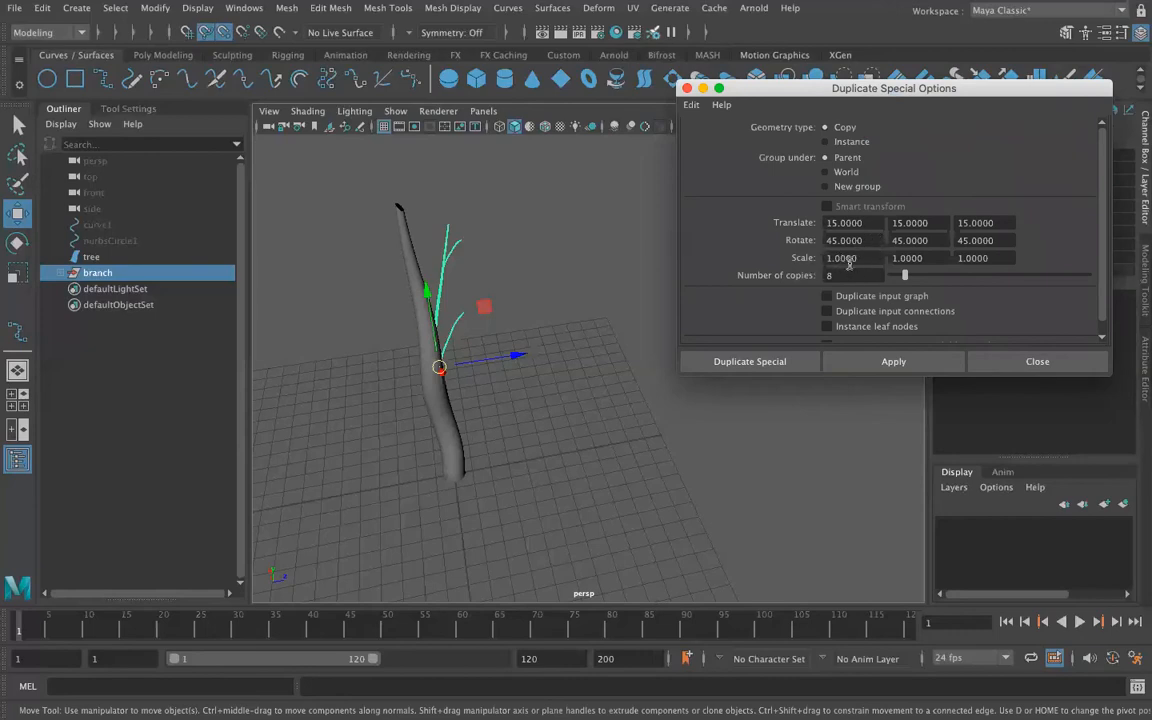
{"action": "double_click", "coordinate": [875, 221]}
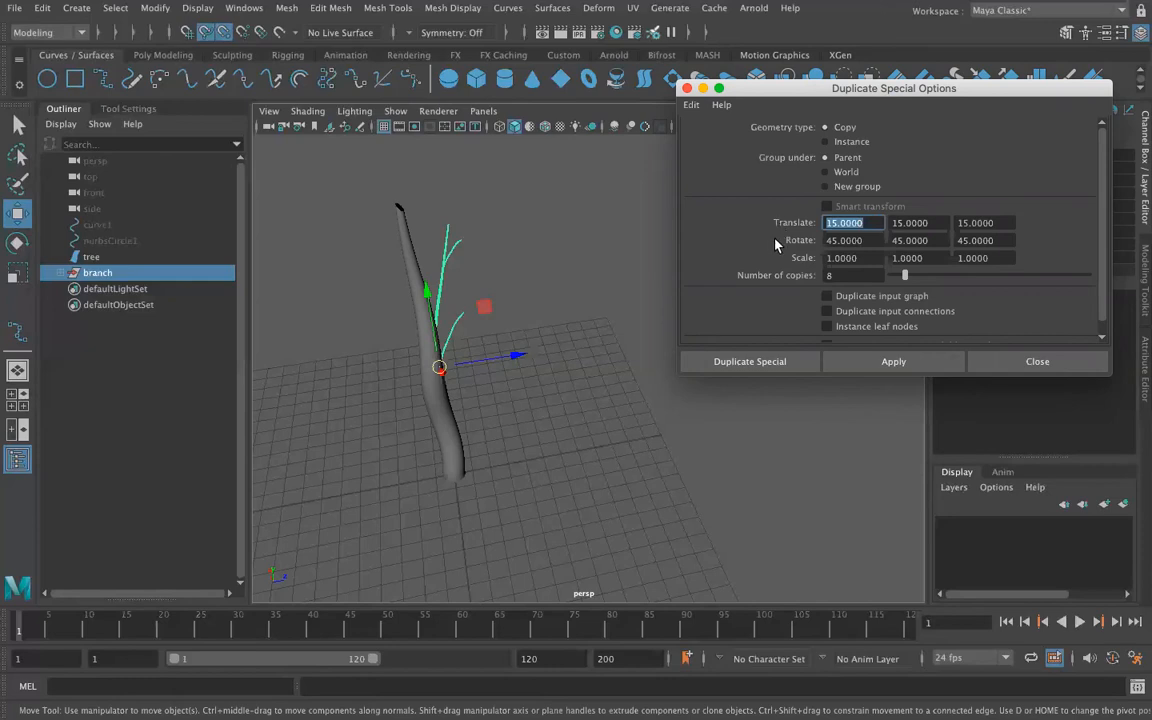
{"action": "left_click", "coordinate": [898, 222]}
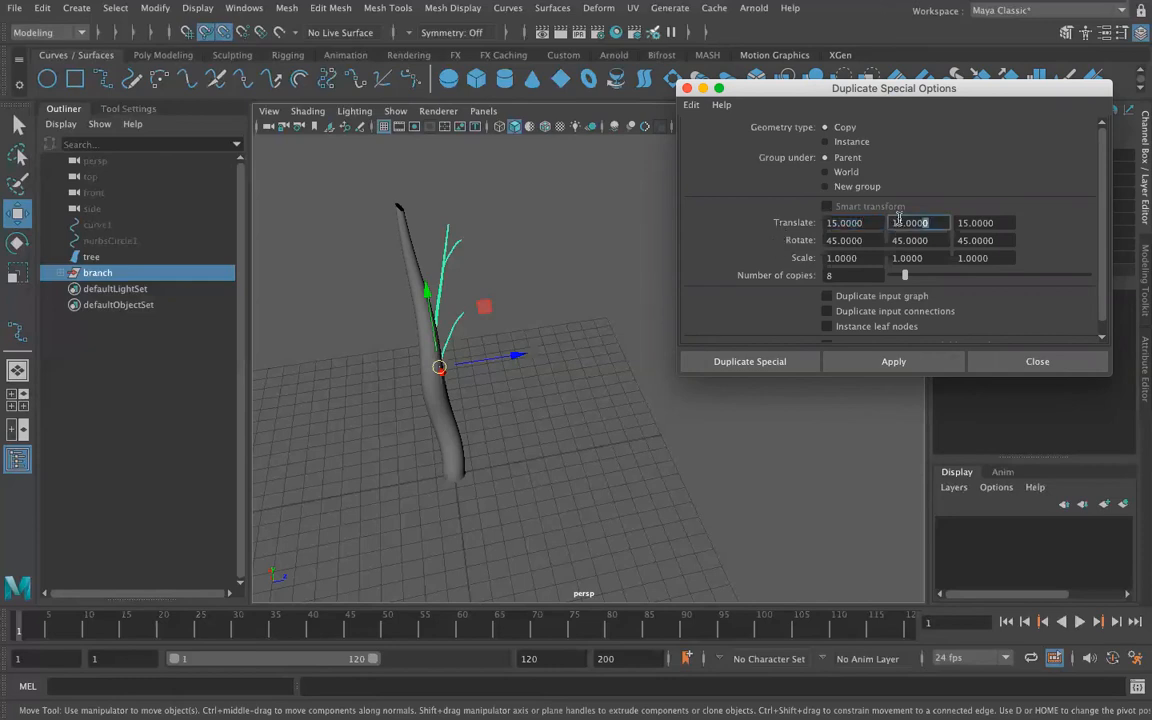
{"action": "type", "text": "1"}
{"action": "key", "text": "Tab"}
{"action": "type", "text": "0"}
{"action": "key", "text": "Return"}
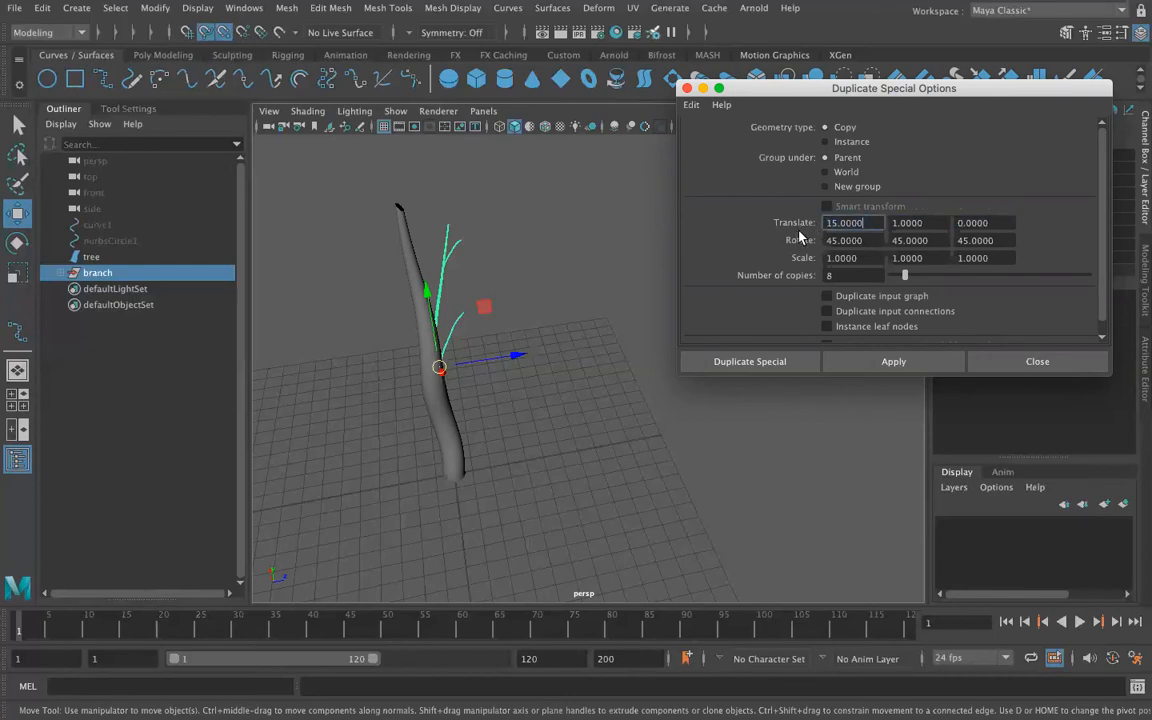
{"action": "double_click", "coordinate": [872, 222]}
{"action": "type", "text": "0"}
Step: Set Rotate to 0, 30, 0 and create eight duplicates of the branch up the trunk
{"action": "double_click", "coordinate": [868, 240]}
{"action": "key", "text": "BackSpace"}
{"action": "left_click_drag", "start_coordinate": [998, 238], "coordinate": [886, 236]}
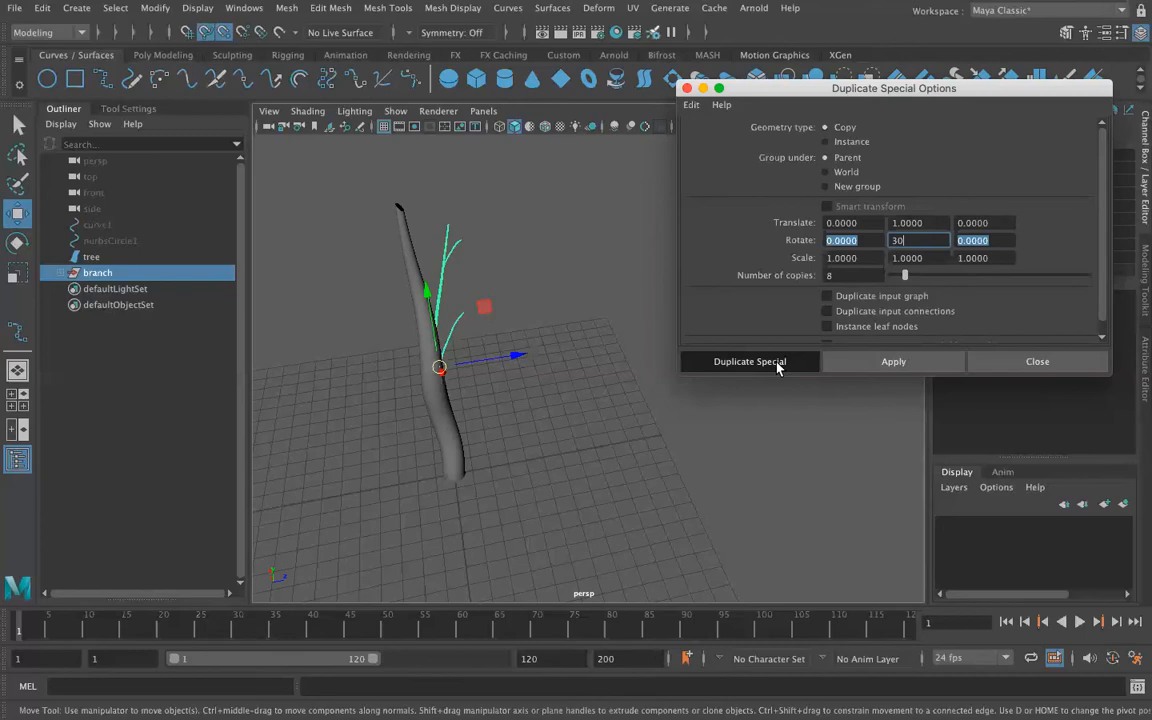
{"action": "left_click", "coordinate": [710, 361]}
{"action": "left_click_drag", "start_coordinate": [631, 340], "coordinate": [489, 303], "text": "alt"}
{"action": "middle_click_drag", "start_coordinate": [500, 333], "coordinate": [516, 445], "text": "alt"}
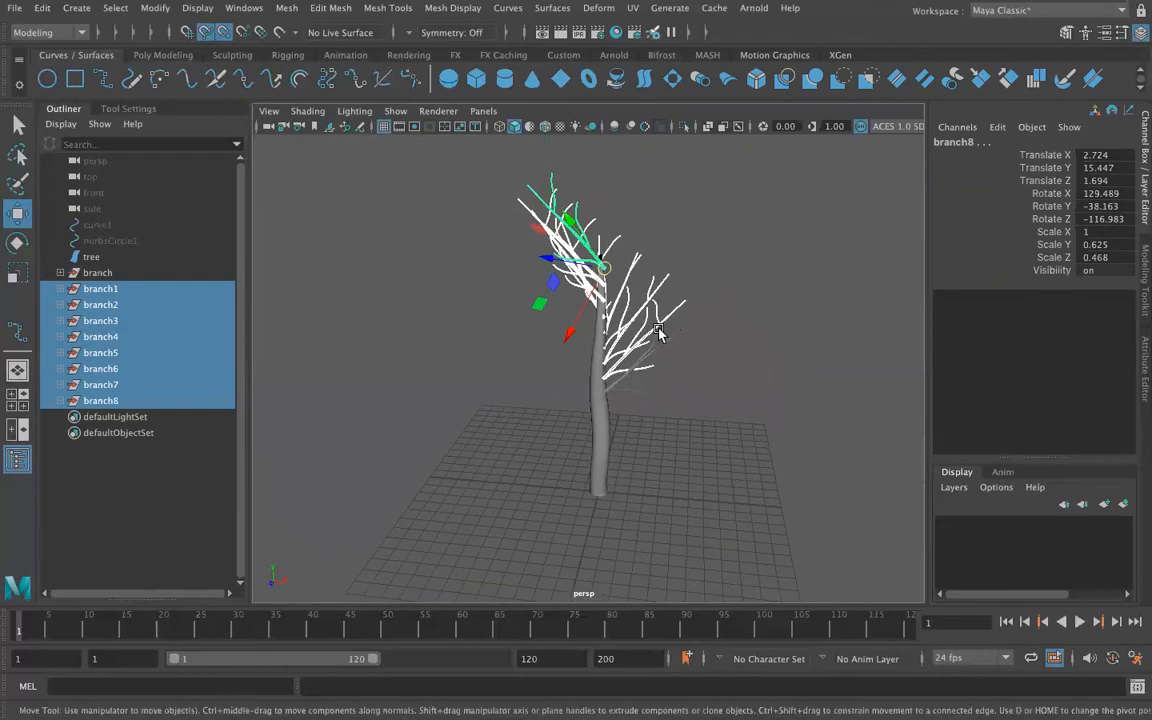
{"action": "left_click", "coordinate": [610, 377]}
{"action": "left_click_drag", "start_coordinate": [597, 368], "coordinate": [558, 389]}
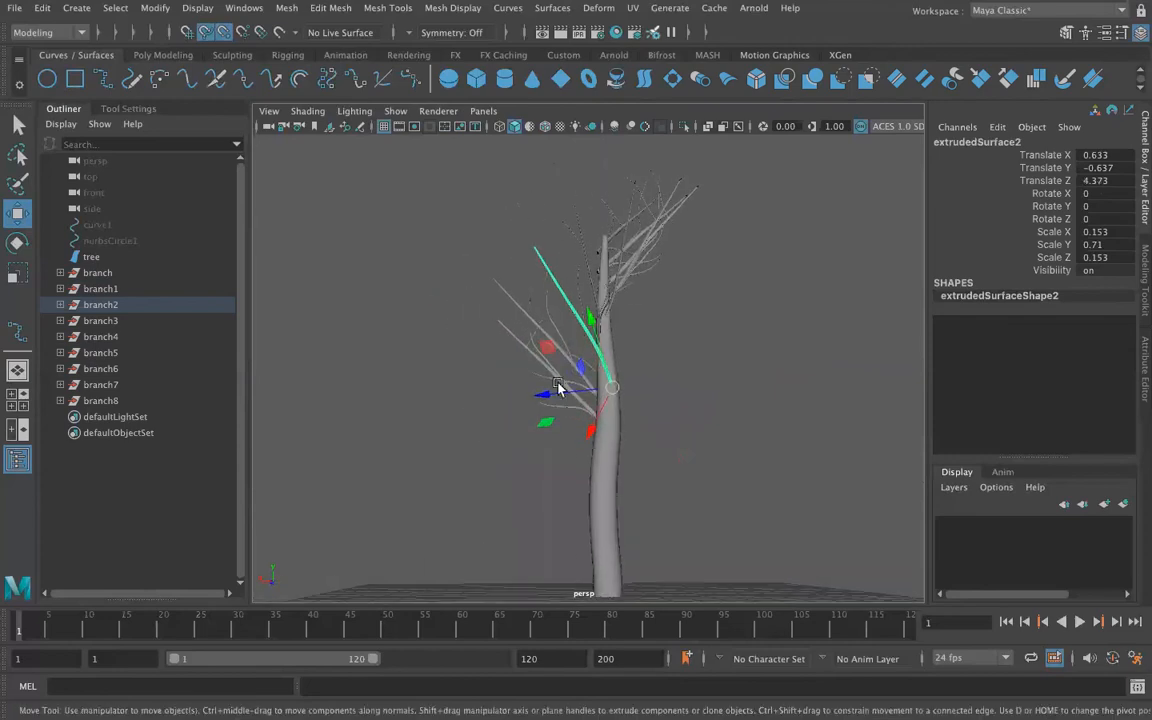
{"action": "key", "text": "e"}
{"action": "left_click_drag", "start_coordinate": [576, 332], "coordinate": [638, 337]}
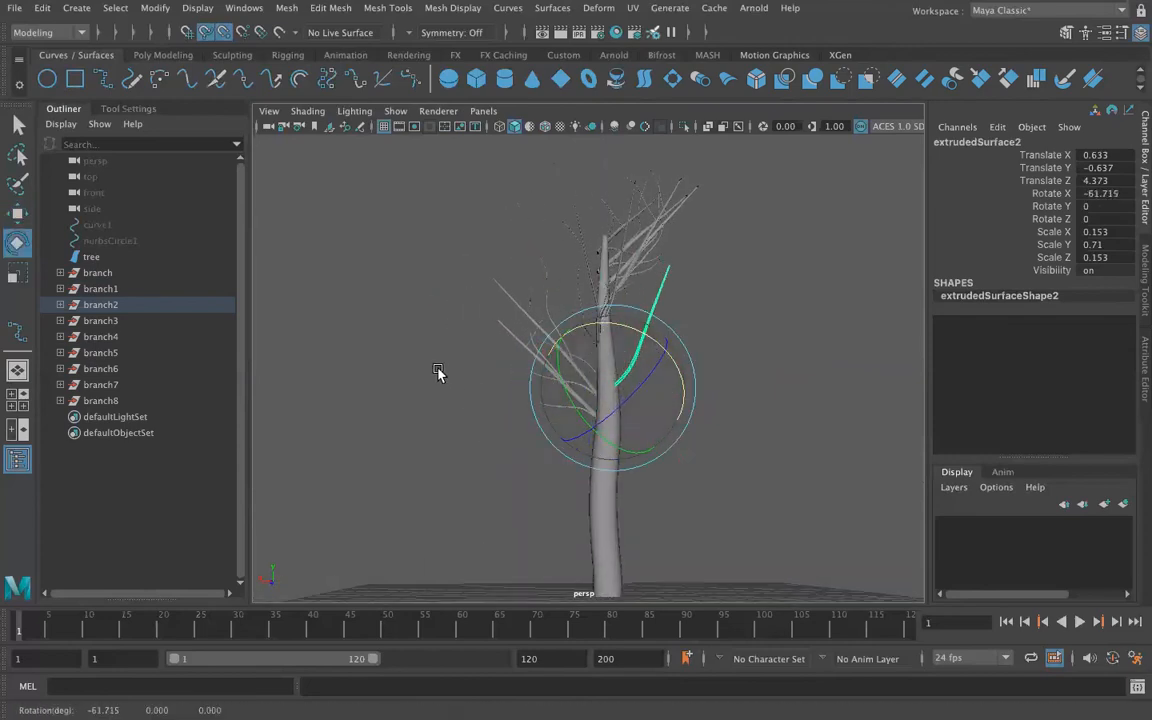
{"action": "left_click_drag", "start_coordinate": [440, 375], "coordinate": [462, 386], "text": "alt"}
{"action": "key", "text": "ctrl+z"}
{"action": "key", "text": "ctrl+z"}
{"action": "key", "text": "ctrl+z"}
{"action": "key", "text": "ctrl+z"}
{"action": "key", "text": "ctrl+z"}
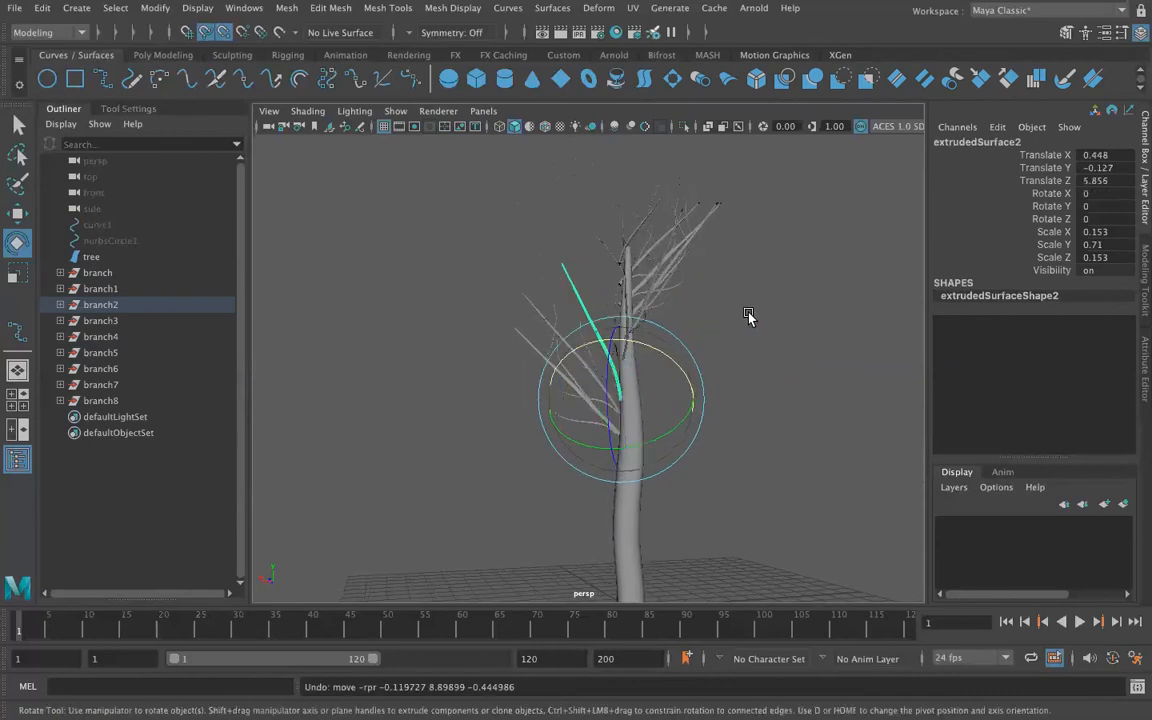
{"action": "key", "text": "ctrl+z"}
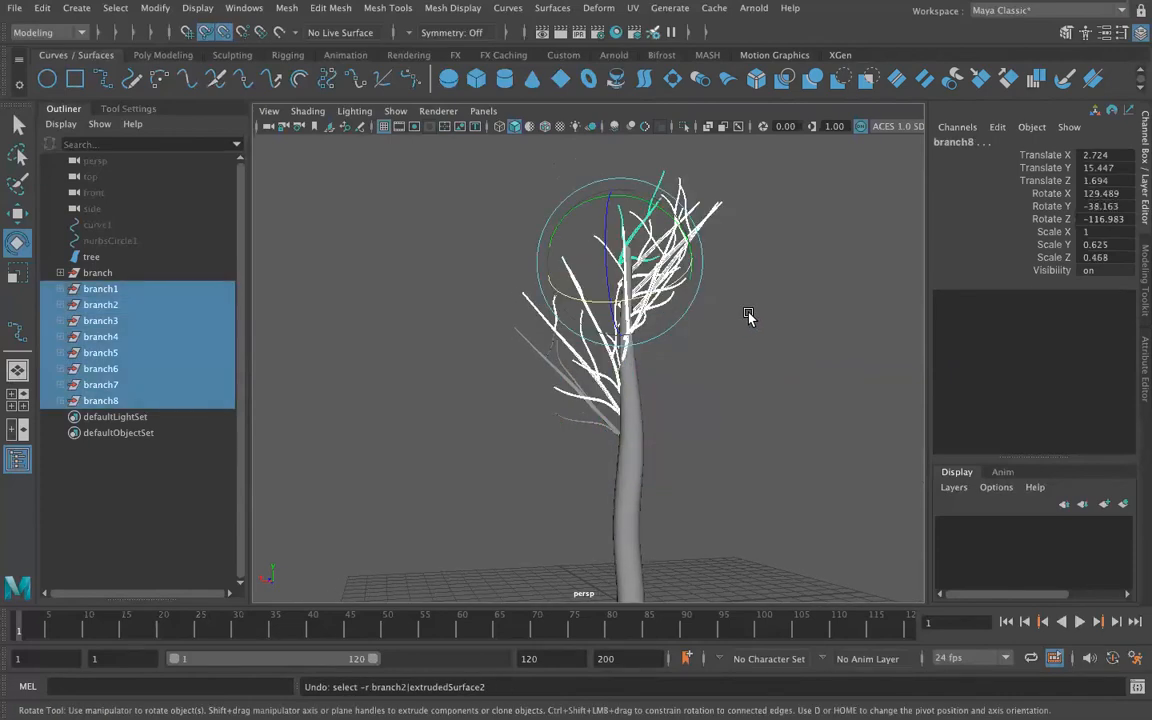
Step: Rotate branch1 to about -66° in X and move it lower on the trunk, at about X 0.63, Y 6.77, Z -6.77
{"action": "left_click", "coordinate": [86, 289]}
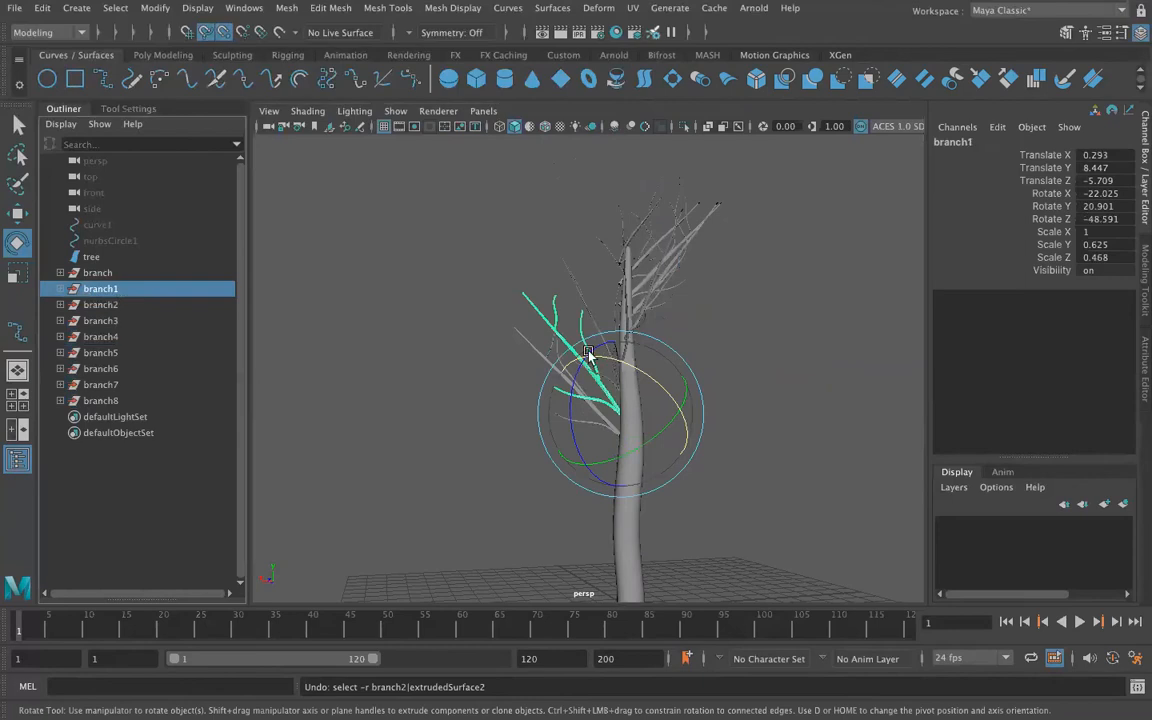
{"action": "left_click_drag", "start_coordinate": [609, 357], "coordinate": [642, 364]}
{"action": "key", "text": "w"}
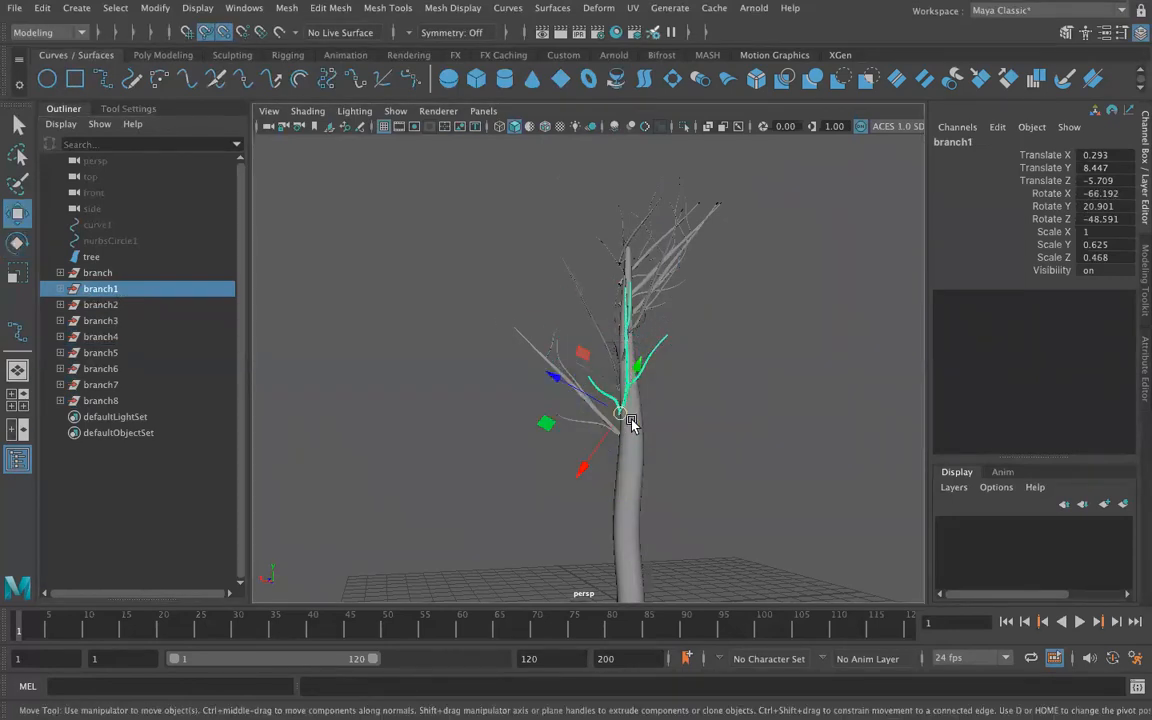
{"action": "left_click_drag", "start_coordinate": [622, 418], "coordinate": [581, 400]}
{"action": "left_click_drag", "start_coordinate": [587, 482], "coordinate": [740, 522], "text": "alt"}
Step: Adjust branch1's rotation to about -63°, 33°, -42° and seat its base on the trunk at about X 0.17, Y 6.53, Z -6.28
{"action": "key", "text": "r"}
{"action": "key", "text": "t"}
{"action": "key", "text": "e"}
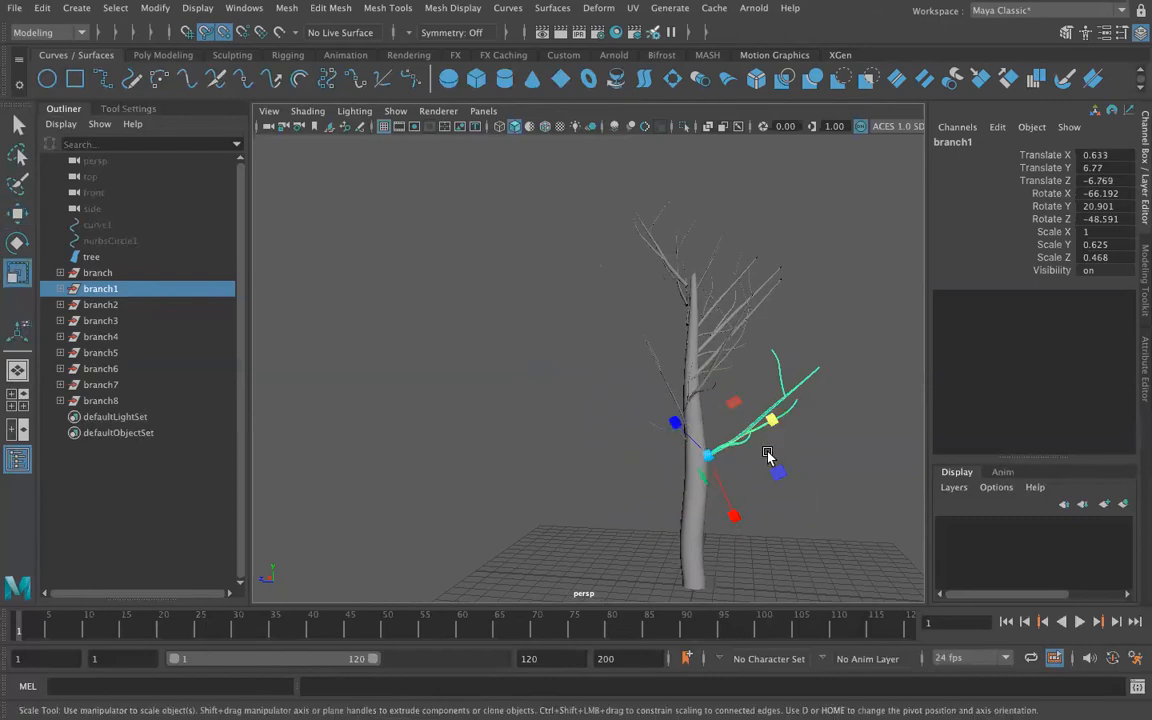
{"action": "left_click_drag", "start_coordinate": [772, 441], "coordinate": [740, 434]}
{"action": "left_click_drag", "start_coordinate": [629, 463], "coordinate": [657, 443], "text": "alt"}
{"action": "key", "text": "w"}
{"action": "left_click_drag", "start_coordinate": [675, 488], "coordinate": [562, 502], "text": "alt"}
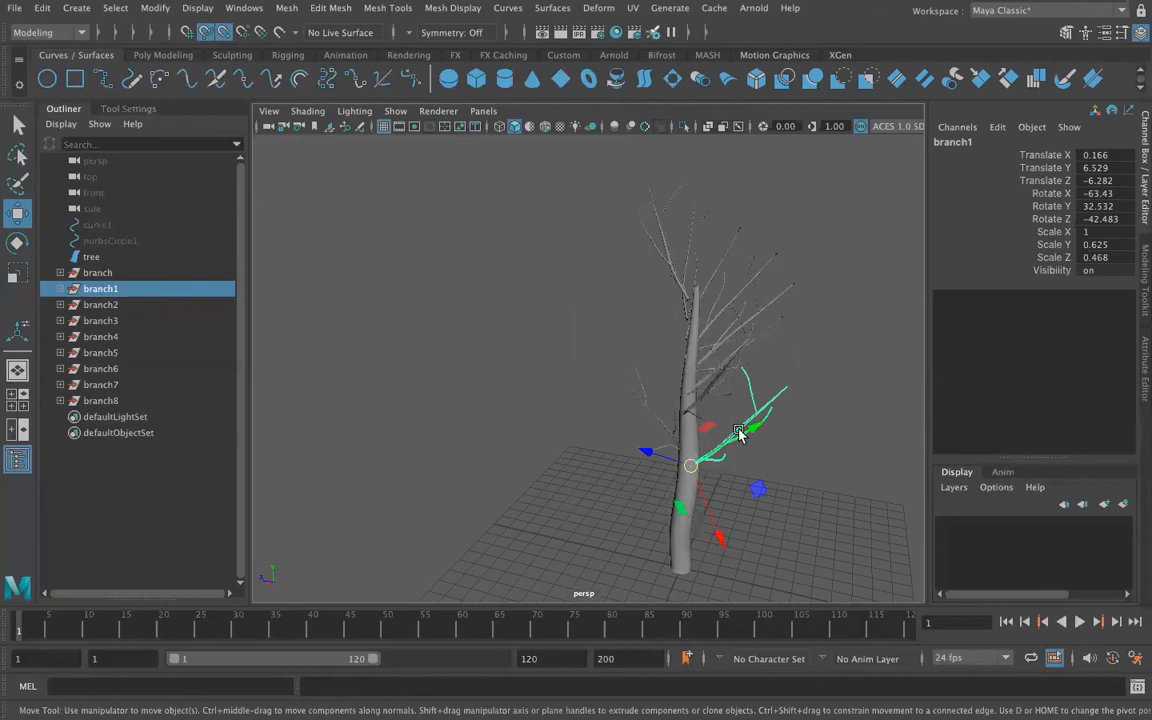
Step: Turn off the active snapping modes and make the tree trunk a live surface
{"action": "left_click", "coordinate": [220, 33]}
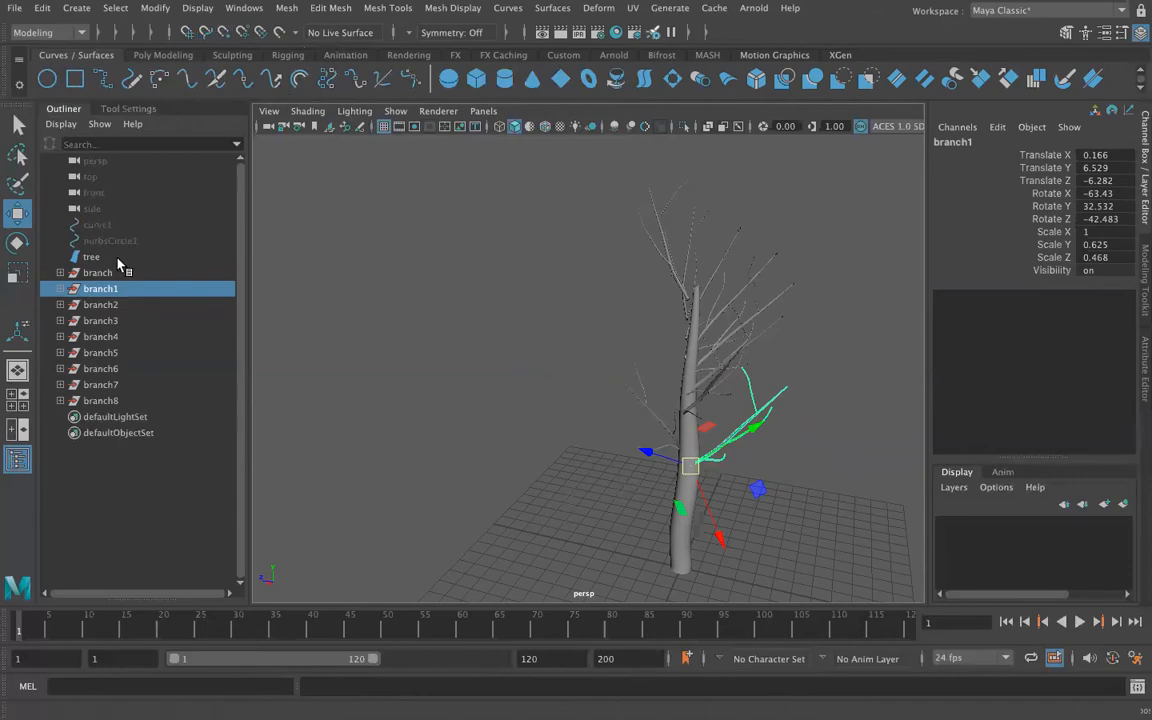
{"action": "left_click", "coordinate": [87, 257]}
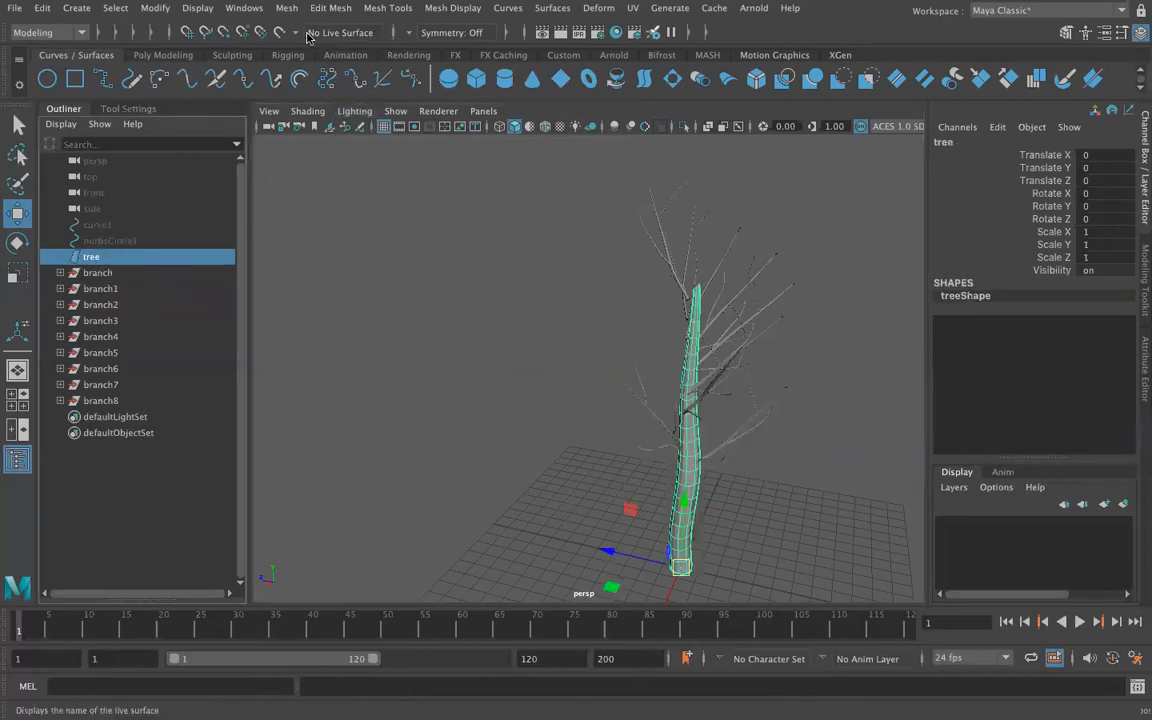
{"action": "left_click", "coordinate": [280, 33]}
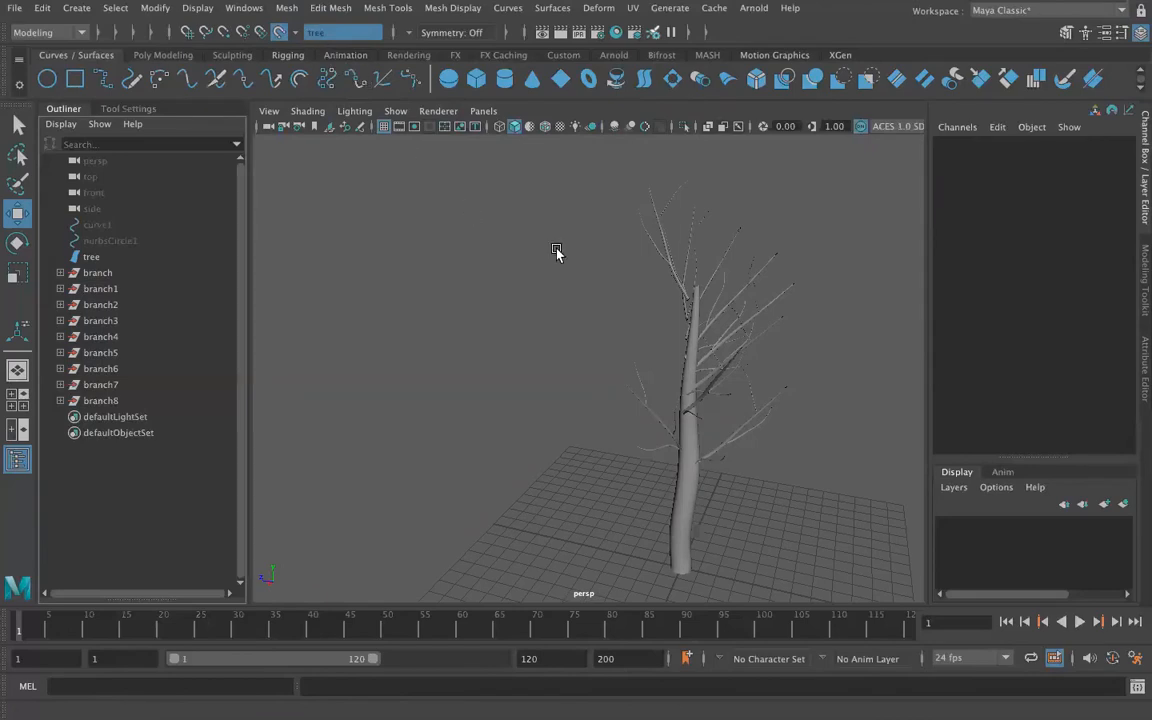
Step: Slide branch8 down the live trunk surface to its lower part, at about X 1.97, Y 5.09, Z 1.53
{"action": "left_click", "coordinate": [103, 400]}
{"action": "left_click_drag", "start_coordinate": [686, 296], "coordinate": [680, 386]}
{"action": "left_click_drag", "start_coordinate": [553, 447], "coordinate": [772, 438], "text": "alt"}
{"action": "left_click_drag", "start_coordinate": [610, 370], "coordinate": [450, 420]}
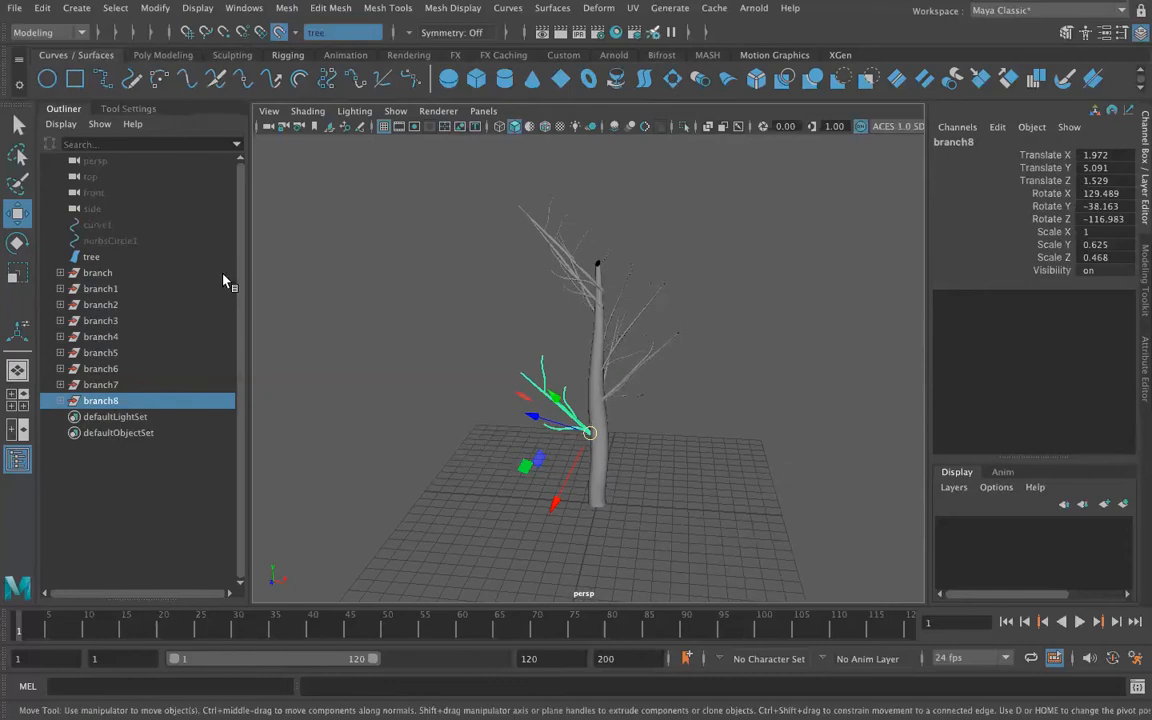
Step: Slide branch7 down the trunk to about X 0.79, Y 8.24, Z 2.48 and rotate it to about 81°, -73°, -50°
{"action": "left_click", "coordinate": [124, 384]}
{"action": "left_click_drag", "start_coordinate": [592, 291], "coordinate": [586, 388]}
{"action": "left_click_drag", "start_coordinate": [519, 371], "coordinate": [599, 318], "text": "alt"}
{"action": "key", "text": "r"}
{"action": "key", "text": "e"}
{"action": "left_click_drag", "start_coordinate": [617, 396], "coordinate": [782, 260]}
{"action": "left_click_drag", "start_coordinate": [603, 357], "coordinate": [622, 338]}
{"action": "left_click_drag", "start_coordinate": [489, 393], "coordinate": [700, 387], "text": "alt"}
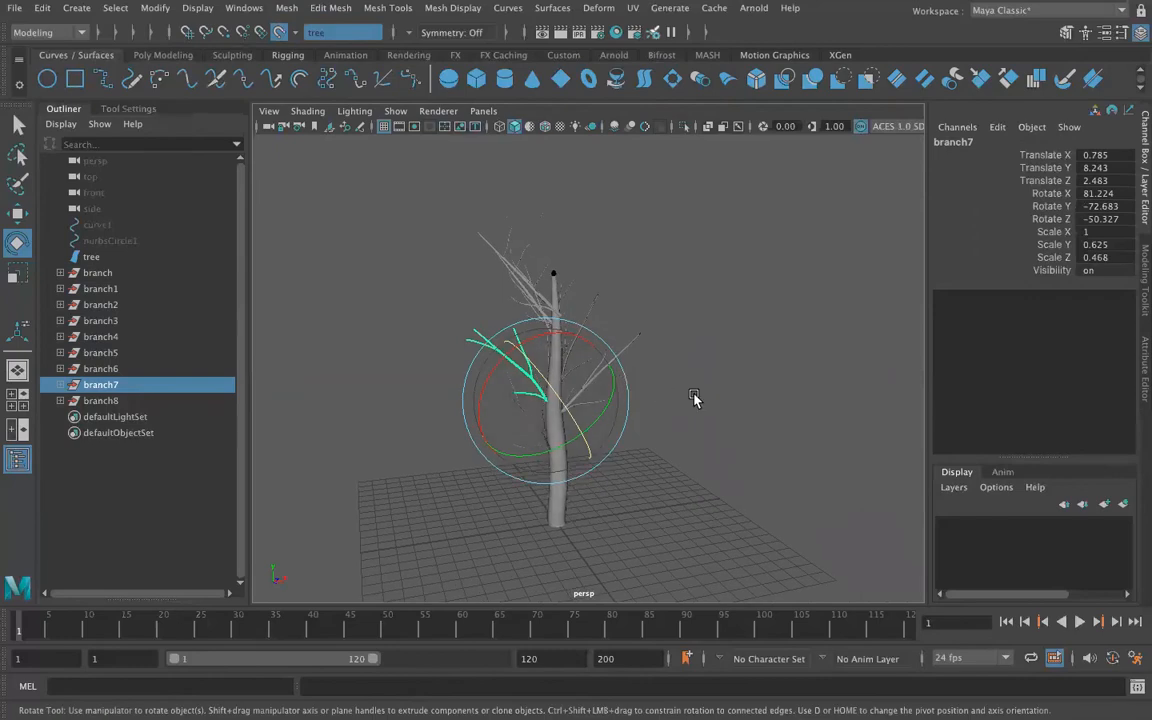
Step: Rotate branch6 to about -71° in X, scale it to about 0.58, 0.37, 0.27, and seat its base on the upper trunk
{"action": "left_click", "coordinate": [101, 369]}
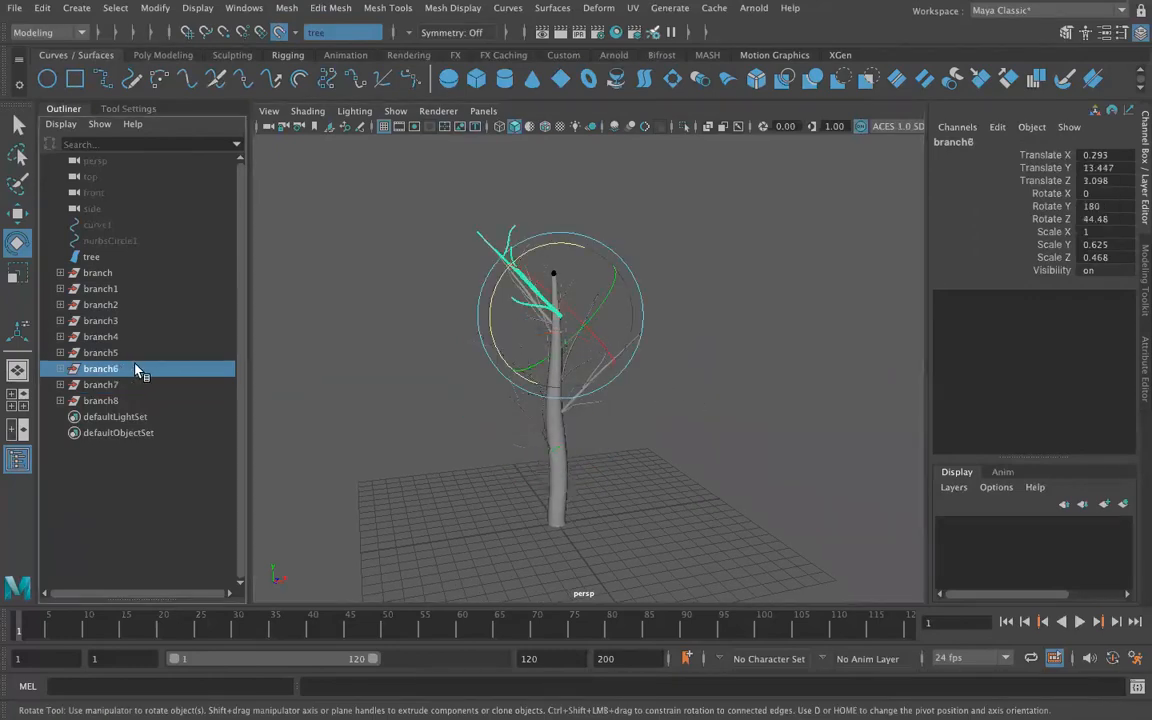
{"action": "left_click_drag", "start_coordinate": [532, 277], "coordinate": [612, 321]}
{"action": "left_click_drag", "start_coordinate": [442, 406], "coordinate": [397, 305], "text": "alt"}
{"action": "key", "text": "r"}
{"action": "key", "text": "w"}
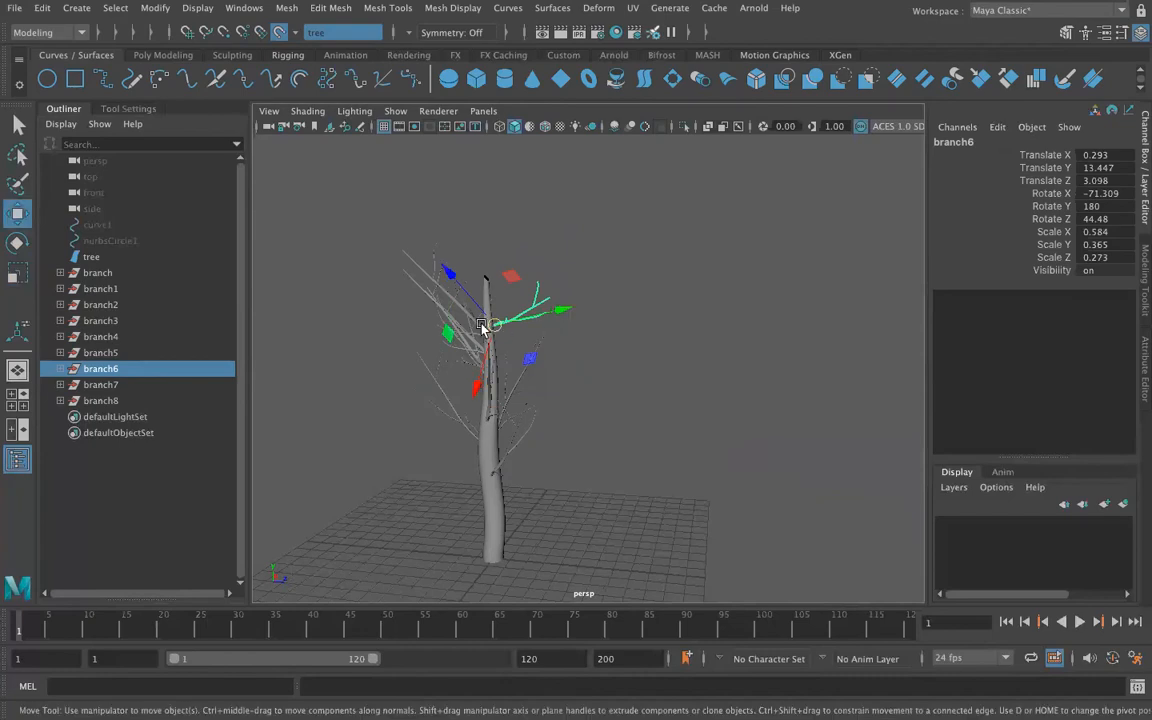
{"action": "left_click_drag", "start_coordinate": [505, 330], "coordinate": [492, 330]}
{"action": "left_click", "coordinate": [371, 397]}
Step: Slide branch6 along the trunk to about X -0.16, Y 12.83, Z 3.01 and rotate it to about -45° in X
{"action": "left_click_drag", "start_coordinate": [332, 348], "coordinate": [497, 364], "text": "alt"}
{"action": "left_click", "coordinate": [511, 355]}
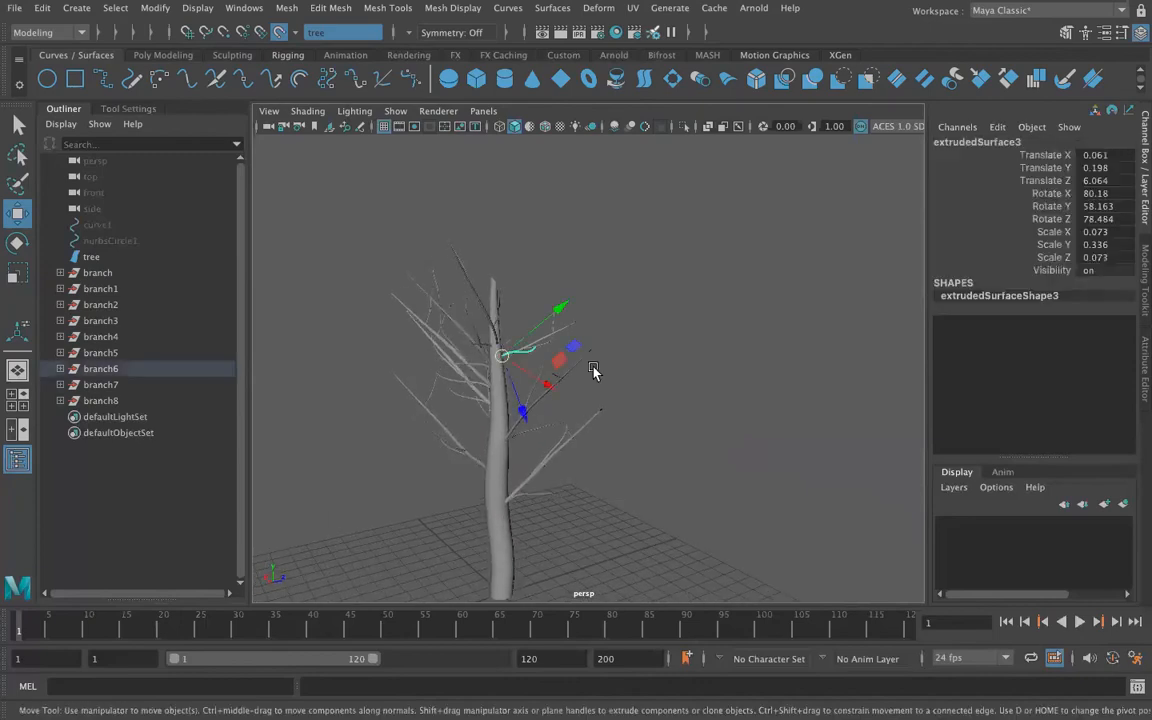
{"action": "left_click", "coordinate": [89, 369]}
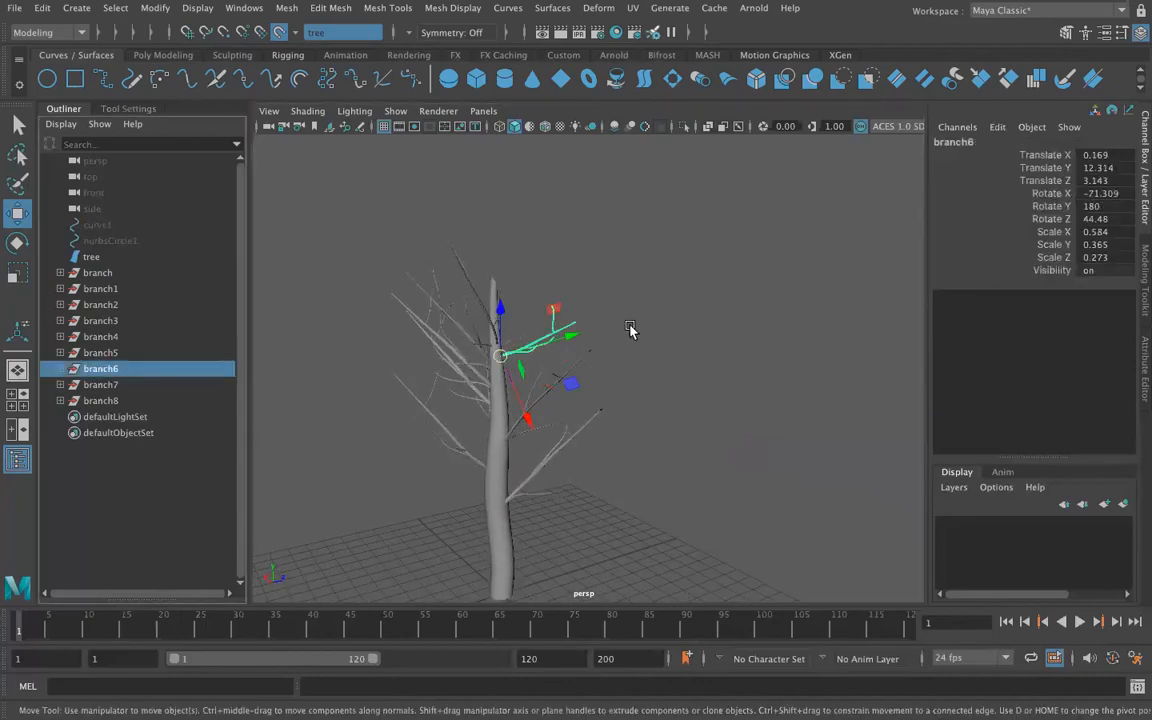
{"action": "left_click_drag", "start_coordinate": [493, 360], "coordinate": [478, 301]}
{"action": "key", "text": "e"}
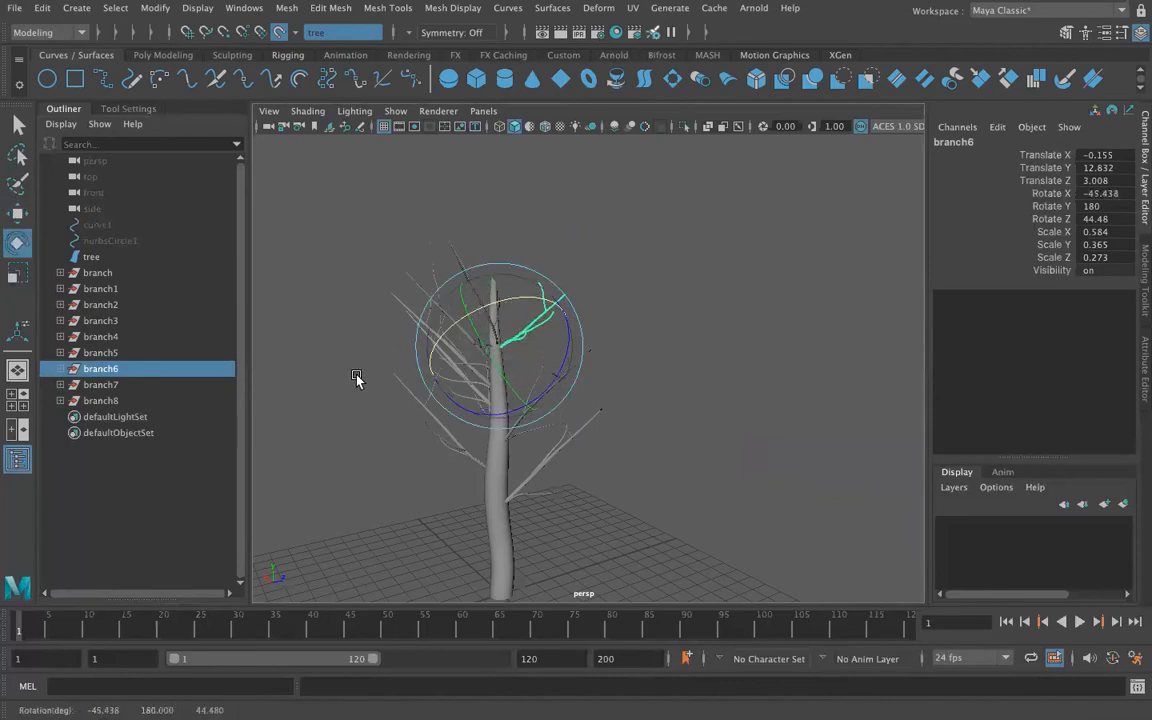
{"action": "left_click", "coordinate": [371, 366]}
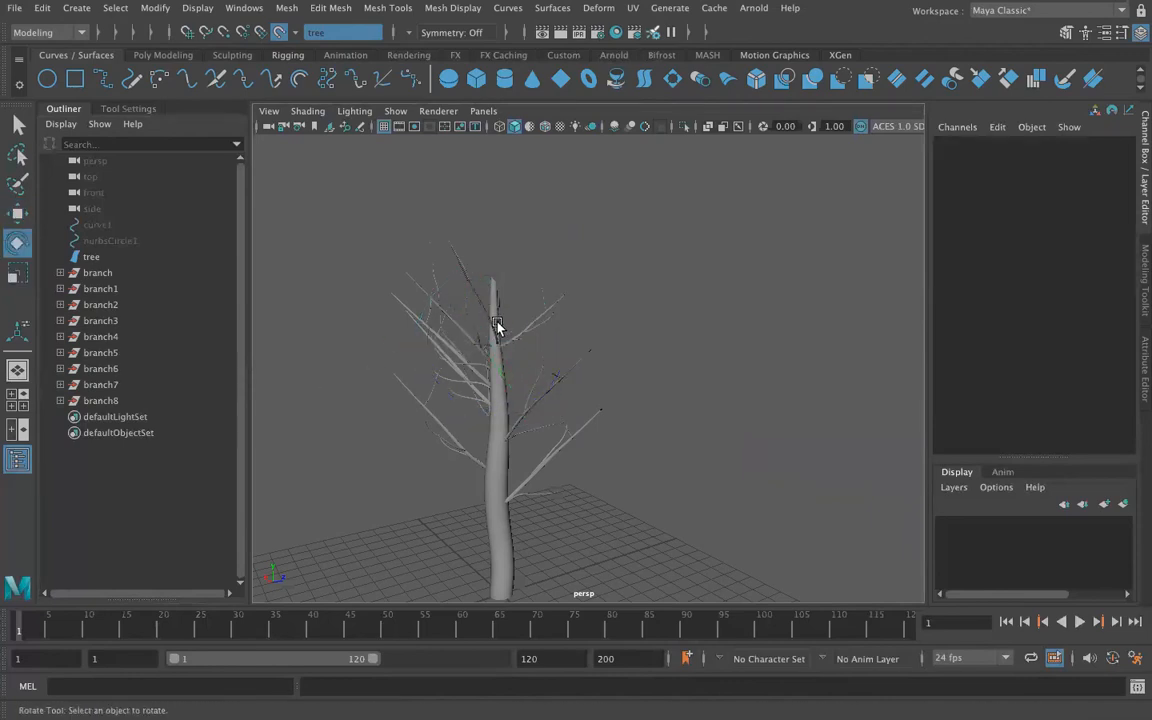
Step: Scale branch5 down to about 0.49, 0.31, 0.23 and slide it to the trunk's tip, at about X -1.53, Y 16.08, Z 2.31
{"action": "left_click", "coordinate": [100, 385]}
{"action": "left_click", "coordinate": [114, 400]}
{"action": "left_click", "coordinate": [110, 385]}
{"action": "left_click", "coordinate": [106, 369]}
{"action": "left_click", "coordinate": [103, 354]}
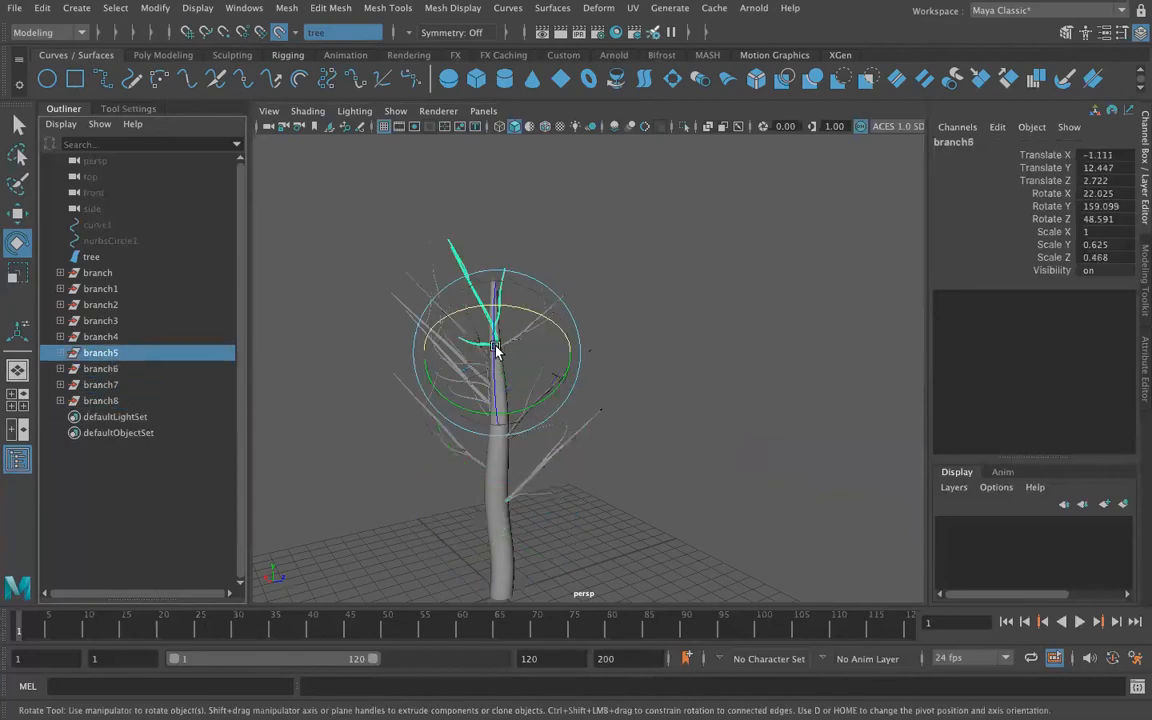
{"action": "key", "text": "r"}
{"action": "left_click_drag", "start_coordinate": [497, 348], "coordinate": [423, 305]}
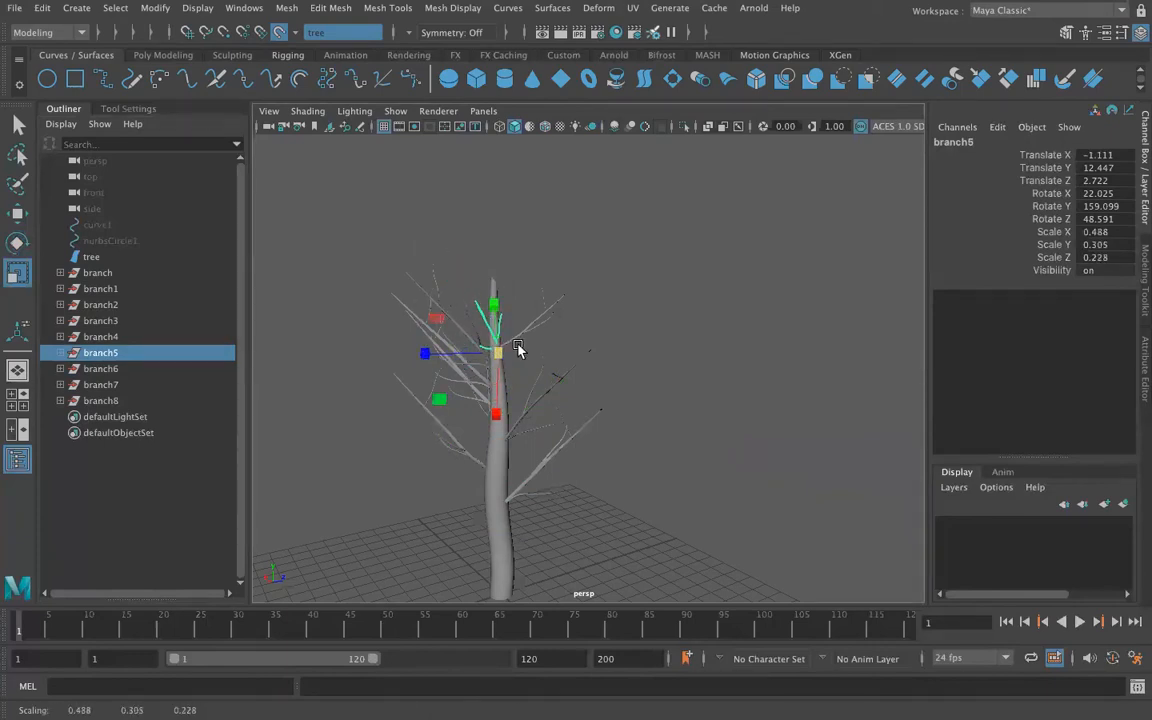
{"action": "key", "text": "w"}
{"action": "left_click_drag", "start_coordinate": [495, 348], "coordinate": [494, 278]}
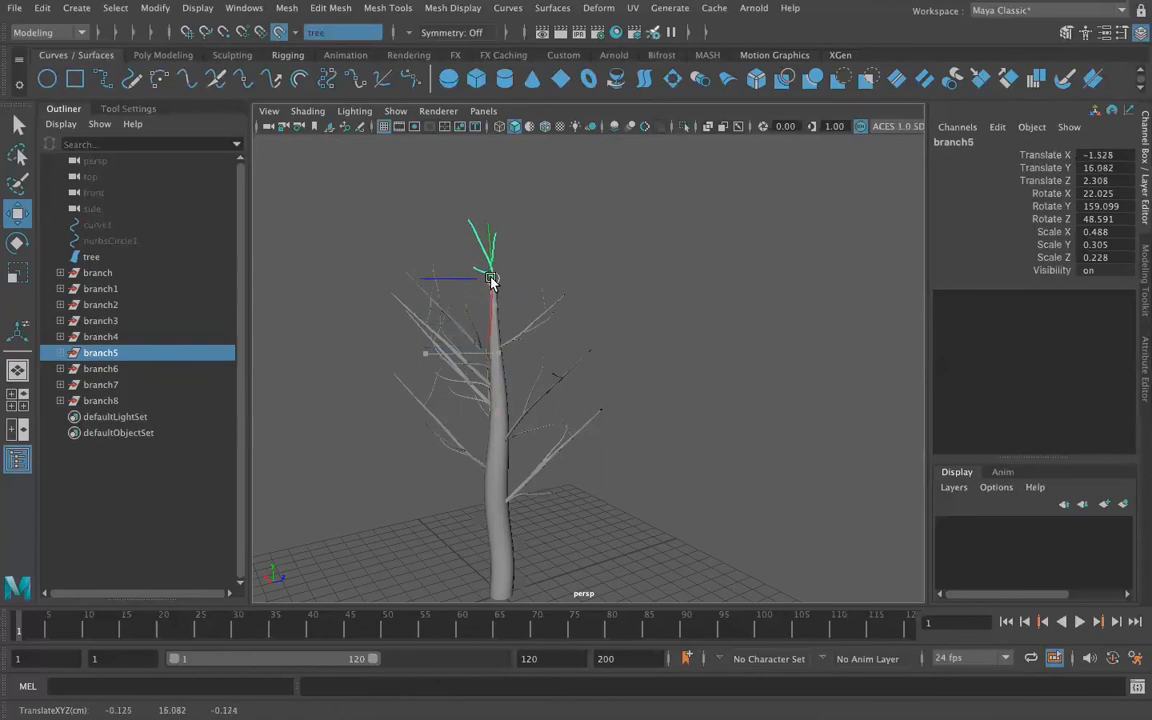
Step: Rotate branch3 to about 137° in Y and slide it down the trunk to about X -2.42, Y 10.94, Z 0.12
{"action": "left_click_drag", "start_coordinate": [362, 429], "coordinate": [529, 313], "text": "alt"}
{"action": "left_click_drag", "start_coordinate": [416, 370], "coordinate": [352, 365], "text": "alt"}
{"action": "left_click_drag", "start_coordinate": [406, 404], "coordinate": [275, 352], "text": "alt"}
{"action": "left_click", "coordinate": [101, 337]}
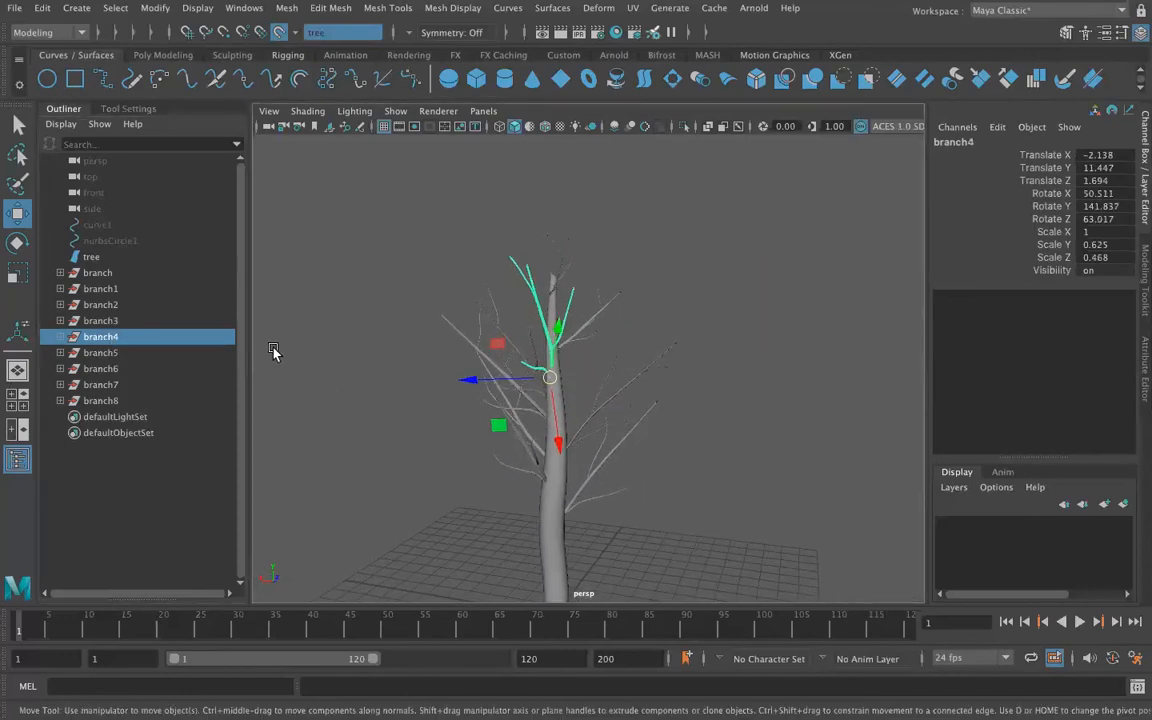
{"action": "left_click", "coordinate": [101, 321]}
{"action": "left_click_drag", "start_coordinate": [391, 396], "coordinate": [680, 367], "text": "alt"}
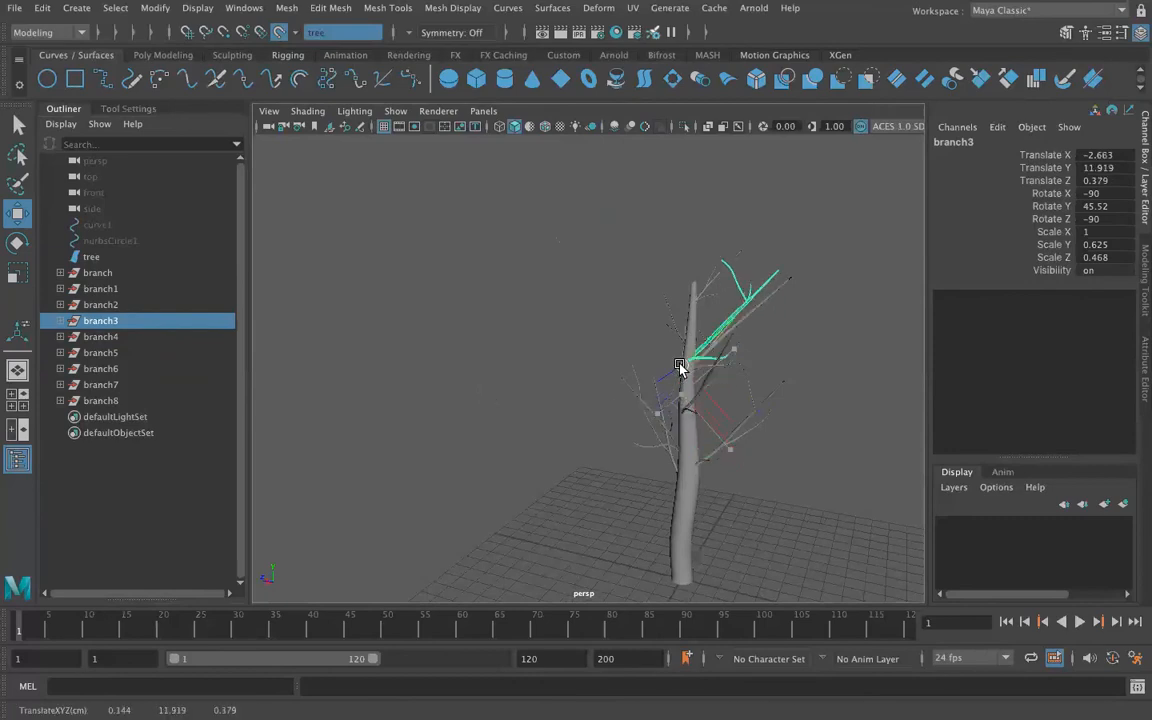
{"action": "key", "text": "e"}
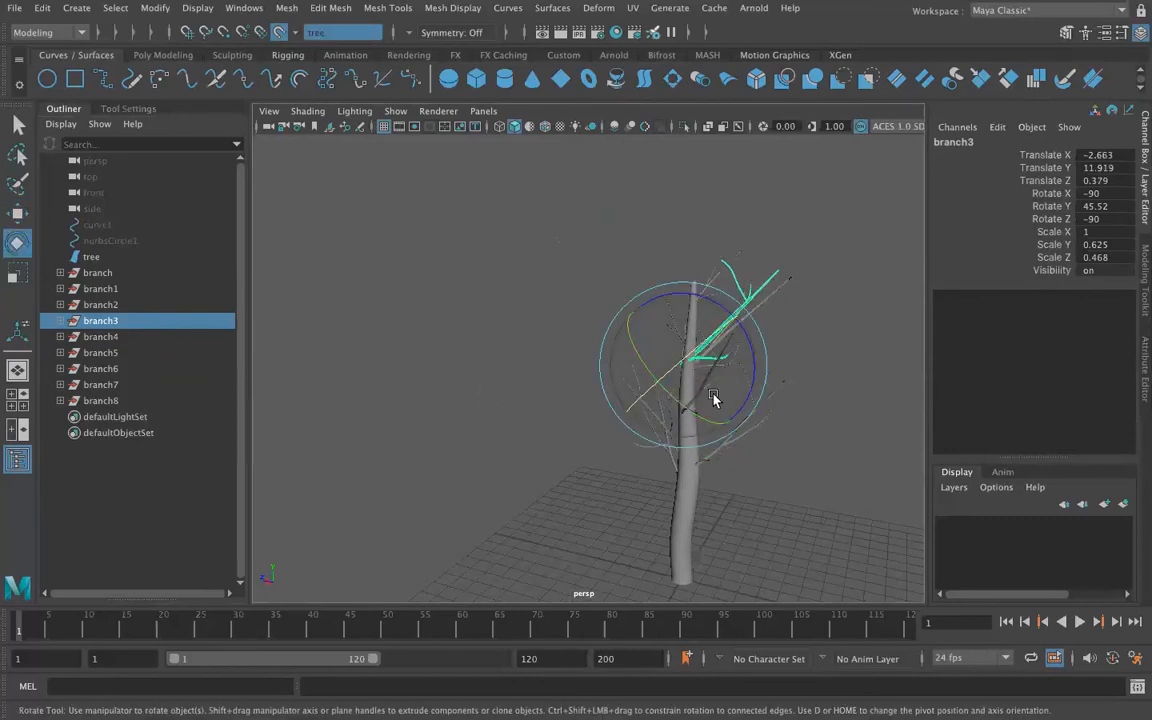
{"action": "left_click_drag", "start_coordinate": [756, 362], "coordinate": [689, 364]}
{"action": "key", "text": "w"}
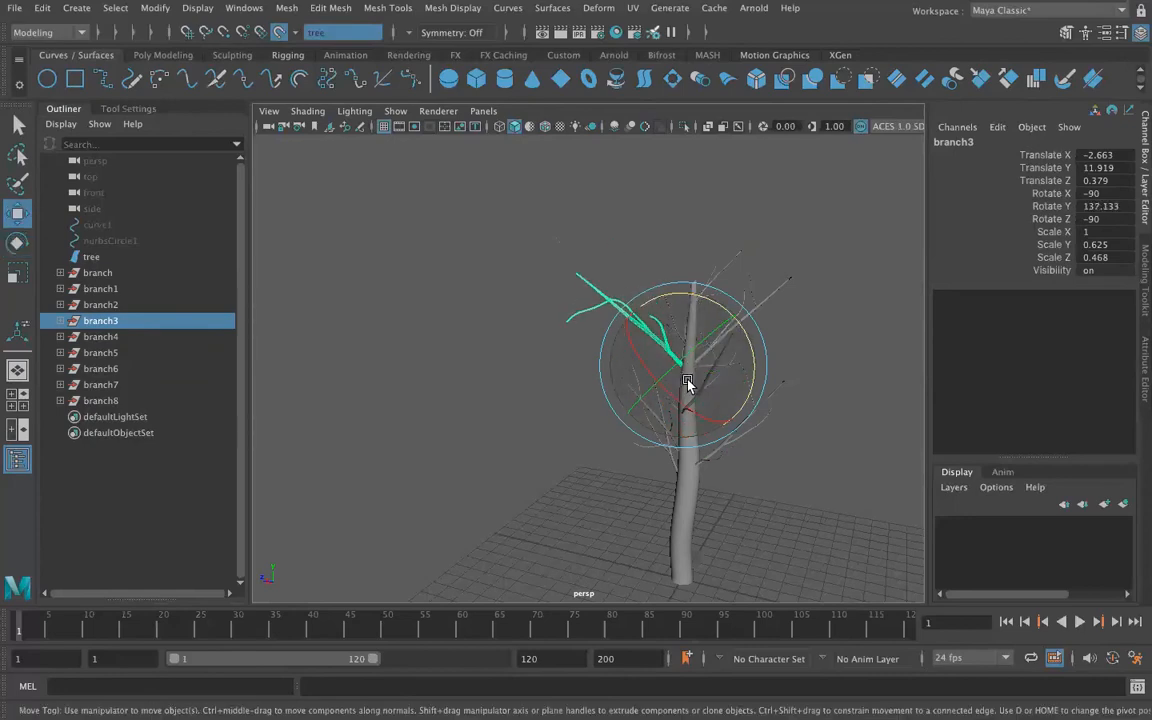
{"action": "left_click_drag", "start_coordinate": [681, 373], "coordinate": [689, 386]}
{"action": "mouse_move", "coordinate": [558, 437]}
{"action": "left_mouse_down", "text": "alt"}
{"action": "mouse_move", "coordinate": [609, 437]}
{"action": "mouse_move", "coordinate": [565, 452]}
{"action": "left_mouse_up", "text": "alt"}
Step: Rotate branch3 to about -48°, 129°, -37° and reseat its base on the trunk at about X -2.63, Y 10.95, Z 0.43
{"action": "key", "text": "e"}
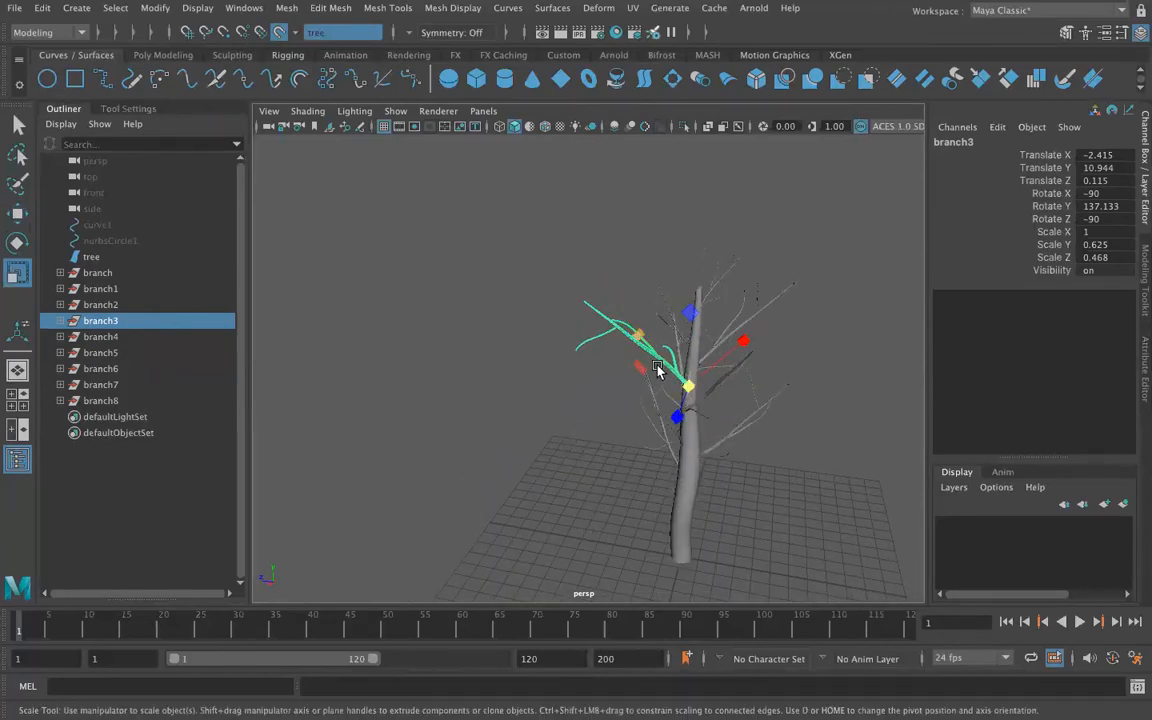
{"action": "left_click_drag", "start_coordinate": [660, 427], "coordinate": [656, 327]}
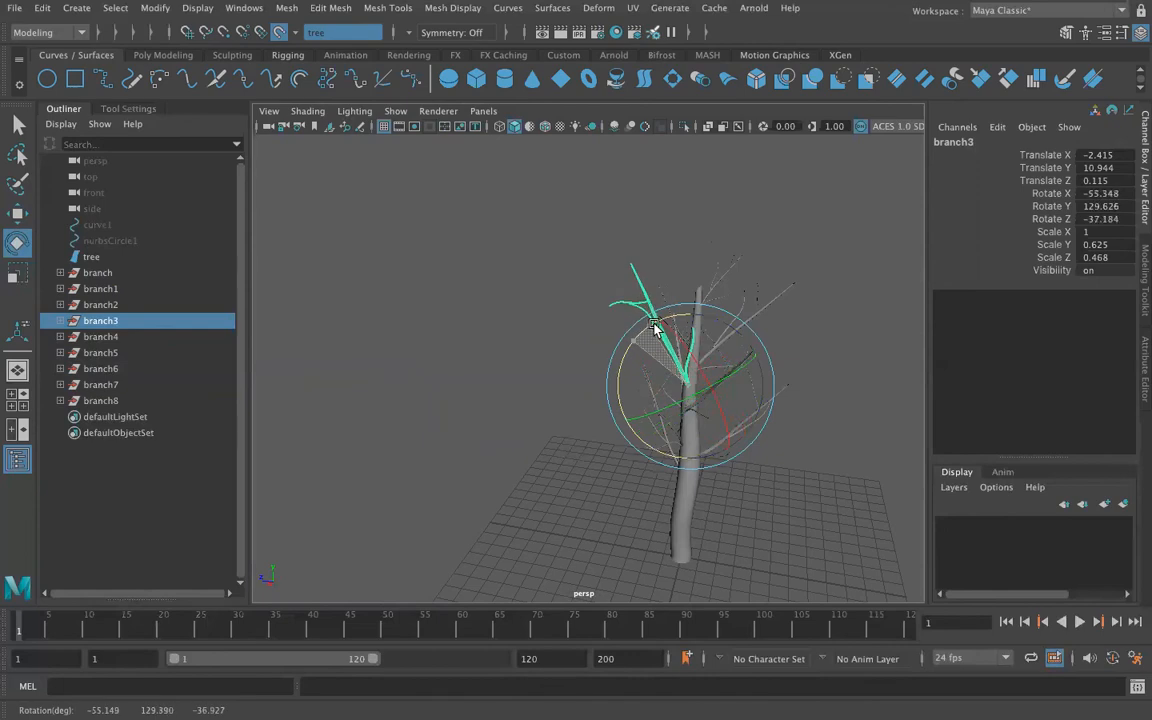
{"action": "left_click_drag", "start_coordinate": [566, 429], "coordinate": [715, 411], "text": "alt"}
{"action": "left_click_drag", "start_coordinate": [676, 303], "coordinate": [709, 347]}
{"action": "key", "text": "w"}
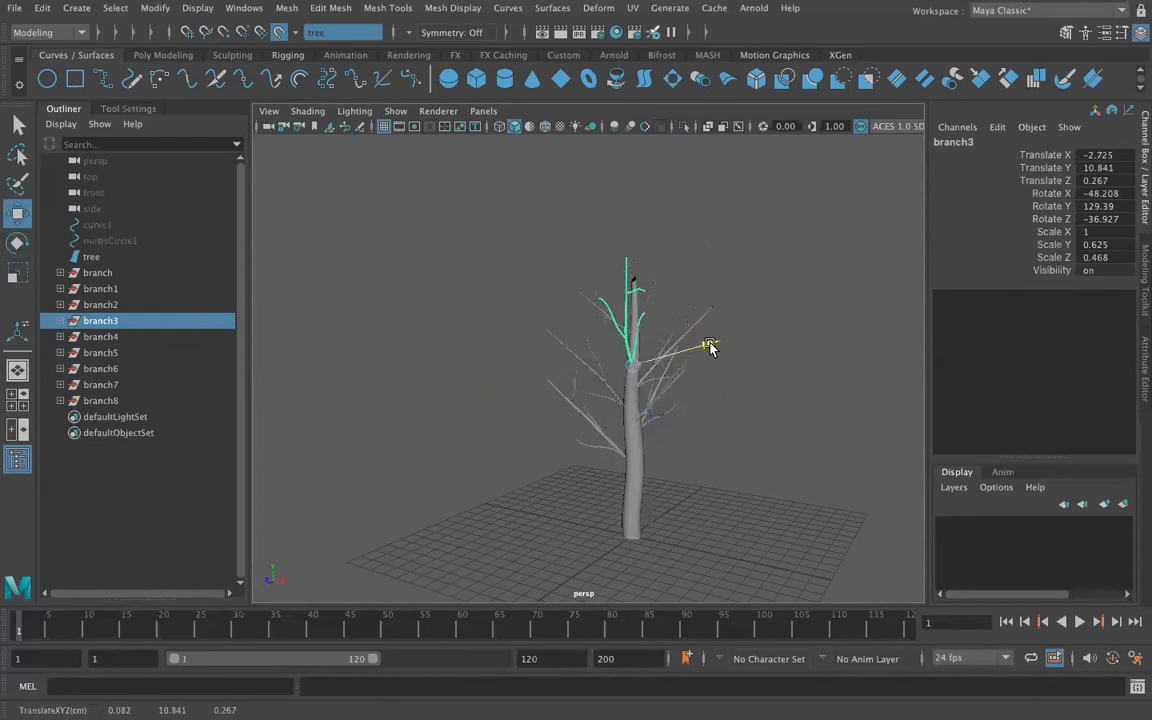
{"action": "mouse_move", "coordinate": [622, 371]}
{"action": "left_mouse_down"}
{"action": "mouse_move", "coordinate": [625, 380]}
{"action": "mouse_move", "coordinate": [632, 366]}
{"action": "left_mouse_up"}
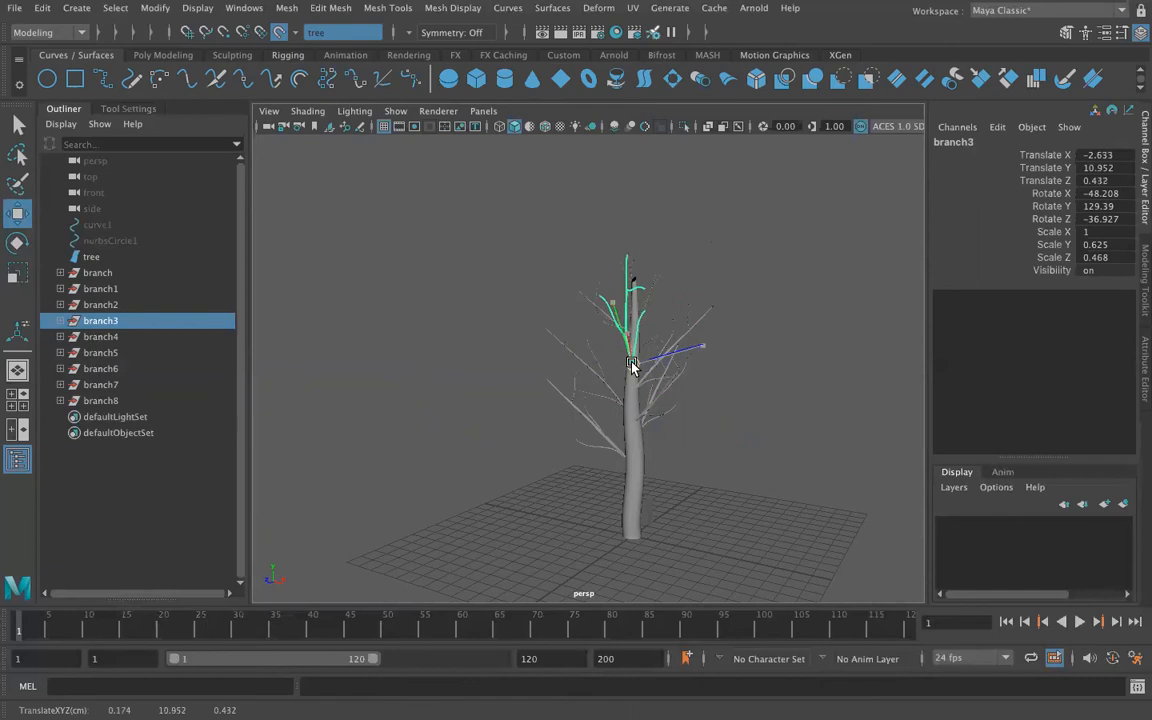
{"action": "left_click", "coordinate": [579, 451]}
Step: Rotate branch2 around the trunk to about 24°, 31°, -24°
{"action": "middle_click_drag", "start_coordinate": [792, 471], "coordinate": [738, 403], "text": "alt"}
{"action": "scroll", "coordinate": [739, 462], "scroll_direction": "up", "scroll_amount": 5}
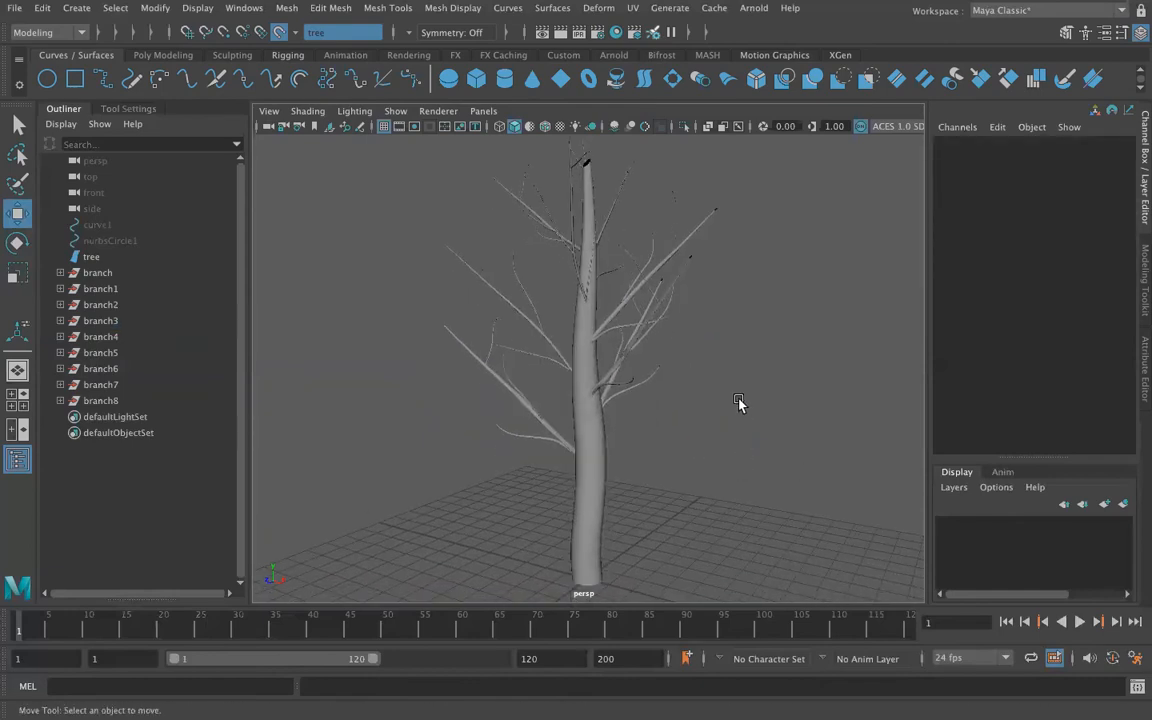
{"action": "left_click", "coordinate": [97, 306]}
{"action": "key", "text": "e"}
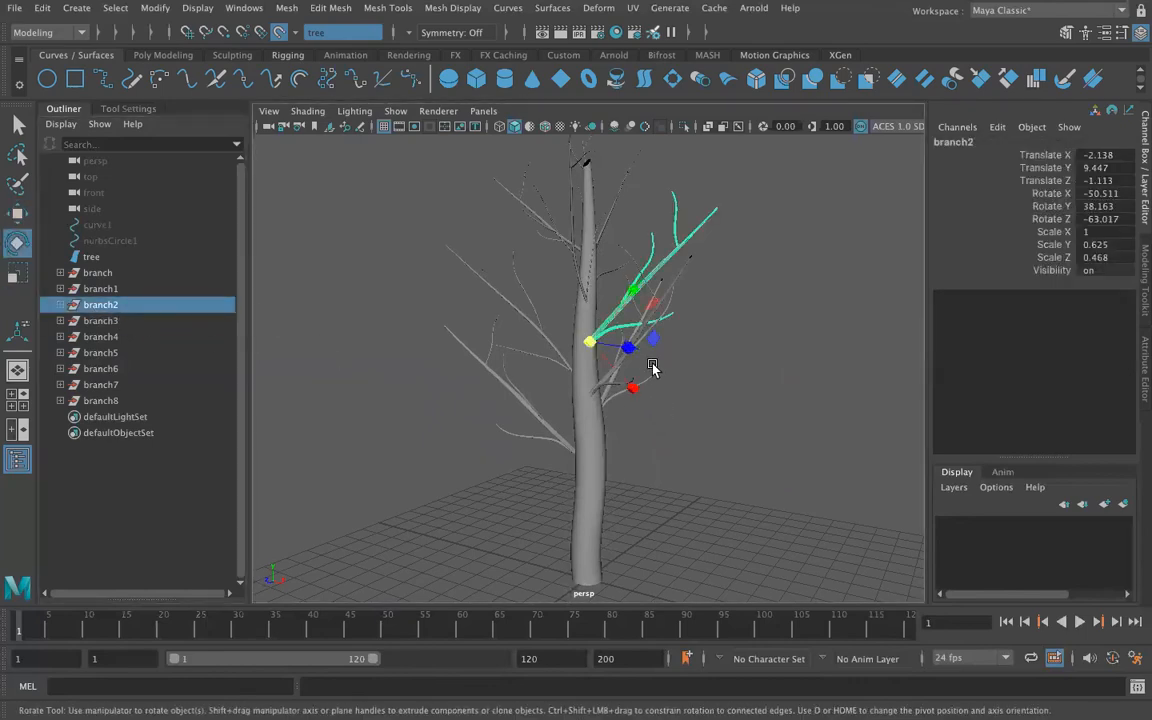
{"action": "left_click_drag", "start_coordinate": [640, 326], "coordinate": [641, 298]}
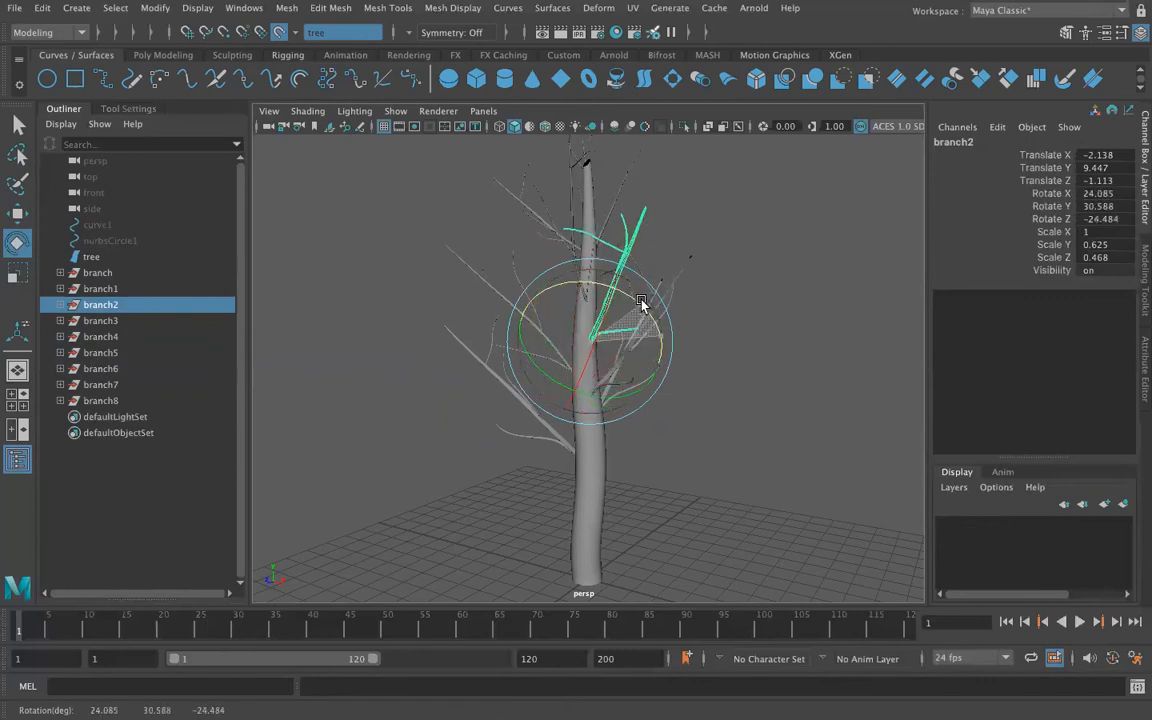
{"action": "left_click_drag", "start_coordinate": [722, 396], "coordinate": [678, 449], "text": "alt"}
{"action": "left_click", "coordinate": [469, 433]}
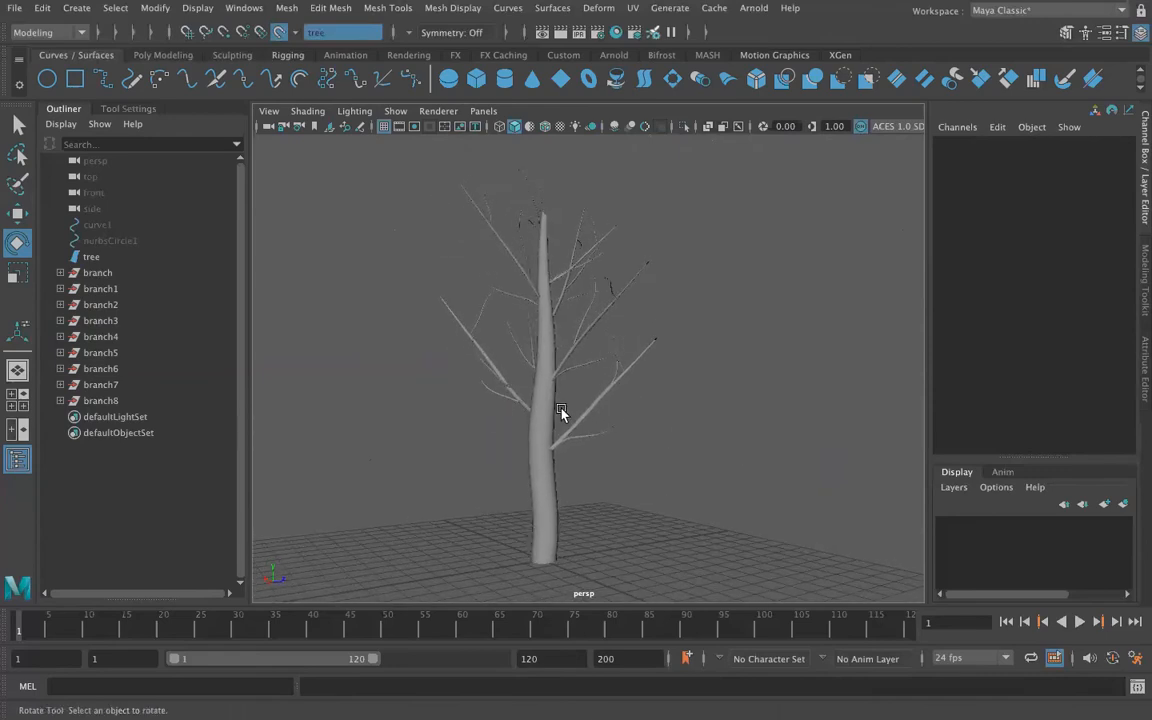
Step: Thin the tree trunk by scaling it to about 0.585 in X and Z only
{"action": "left_click", "coordinate": [90, 257]}
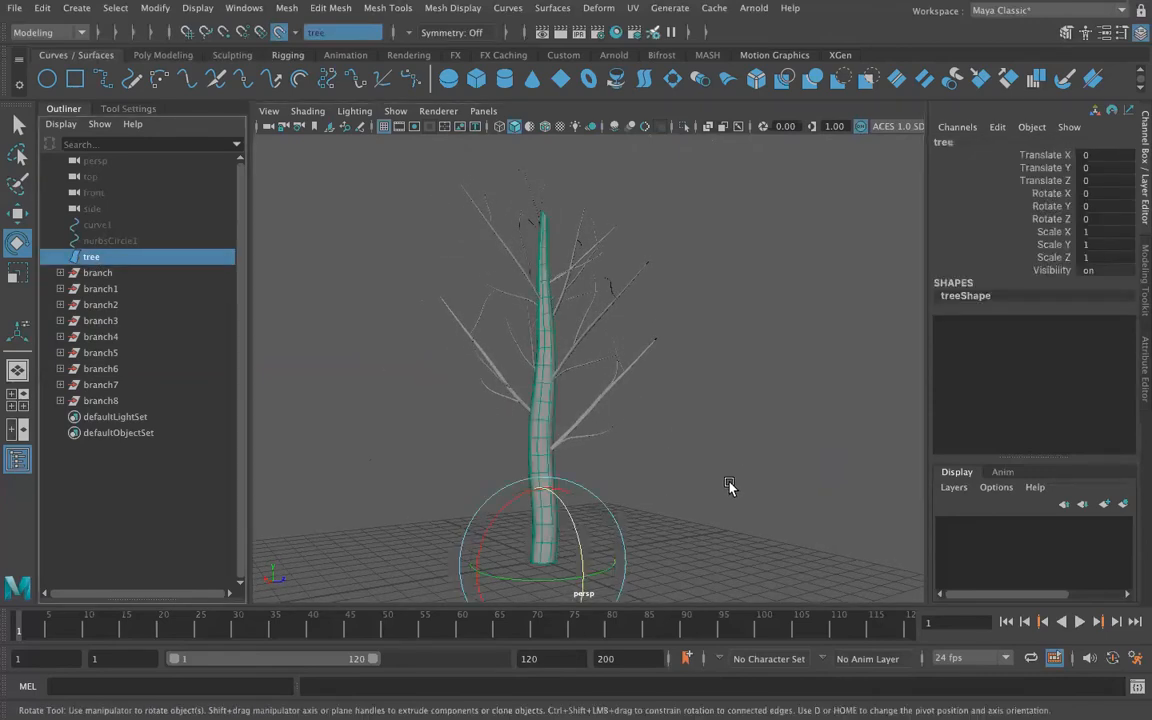
{"action": "key", "text": "r"}
{"action": "left_click_drag", "start_coordinate": [533, 565], "coordinate": [524, 564]}
{"action": "key", "text": "ctrl+z"}
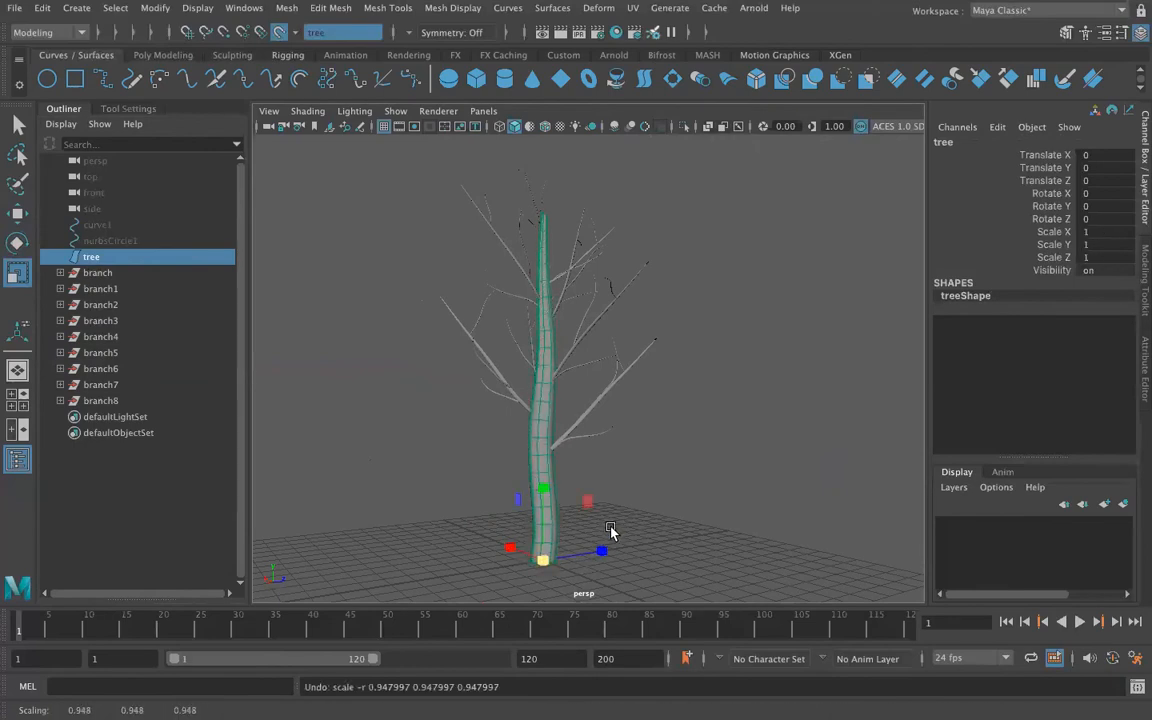
{"action": "left_click_drag", "start_coordinate": [655, 553], "coordinate": [489, 494], "text": "alt"}
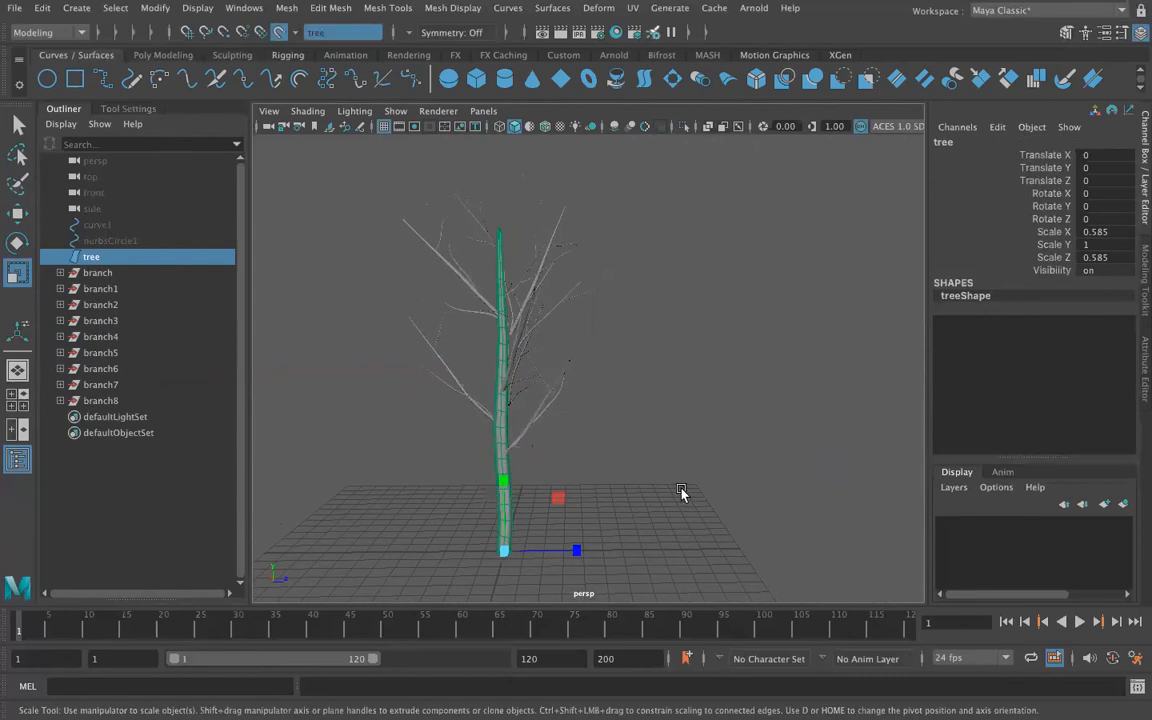
{"action": "mouse_move", "coordinate": [688, 471]}
{"action": "left_mouse_down", "text": "alt"}
{"action": "mouse_move", "coordinate": [643, 477]}
{"action": "mouse_move", "coordinate": [696, 485]}
{"action": "left_mouse_up", "text": "alt"}
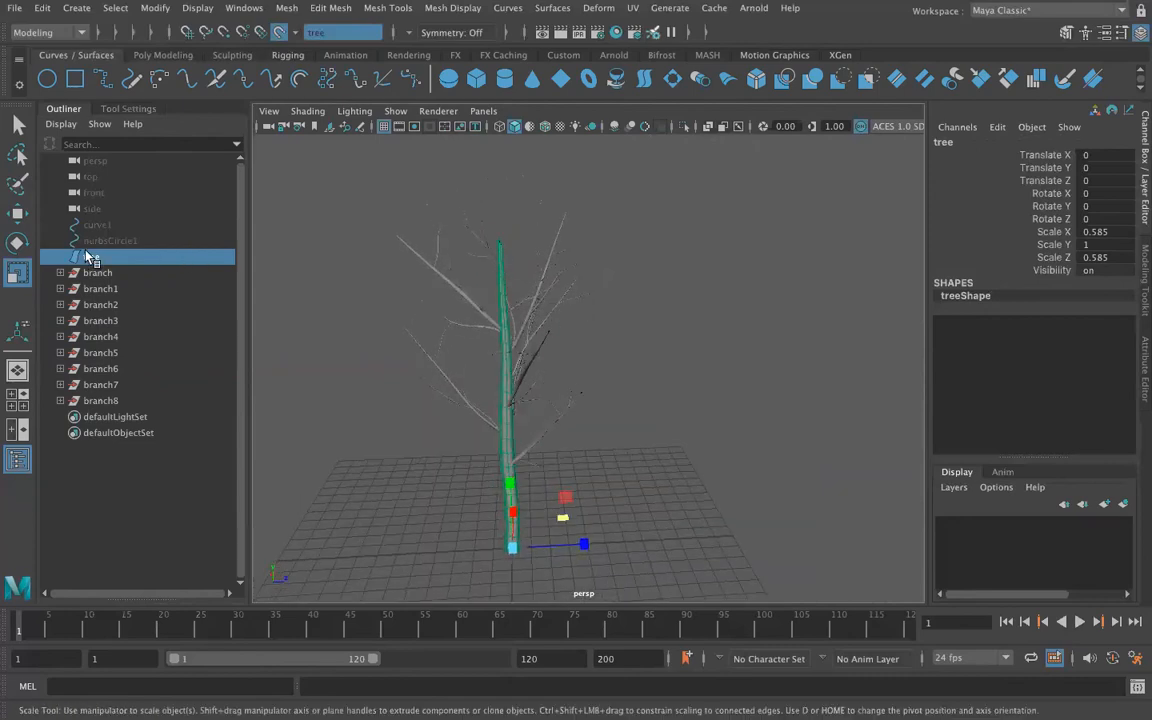
{"action": "left_click", "coordinate": [352, 340]}
Step: Reseat branch on the thinned trunk at about X 0.05, Y 7.21, Z -5.75, and branch1 at about X -0.30, Y 6.69, Z -6.27
{"action": "scroll", "coordinate": [374, 398], "scroll_direction": "down", "scroll_amount": 5}
{"action": "scroll", "coordinate": [370, 408], "scroll_direction": "up", "scroll_amount": 10}
{"action": "left_click_drag", "start_coordinate": [362, 433], "coordinate": [62, 275], "text": "alt"}
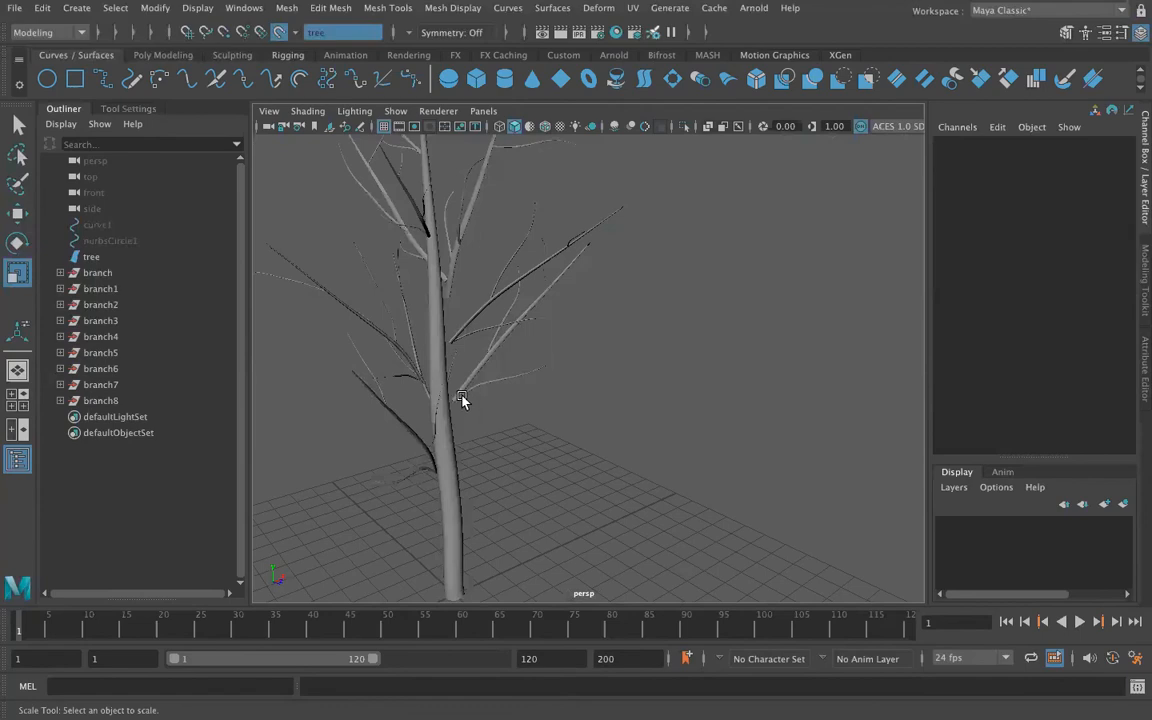
{"action": "left_click", "coordinate": [97, 273]}
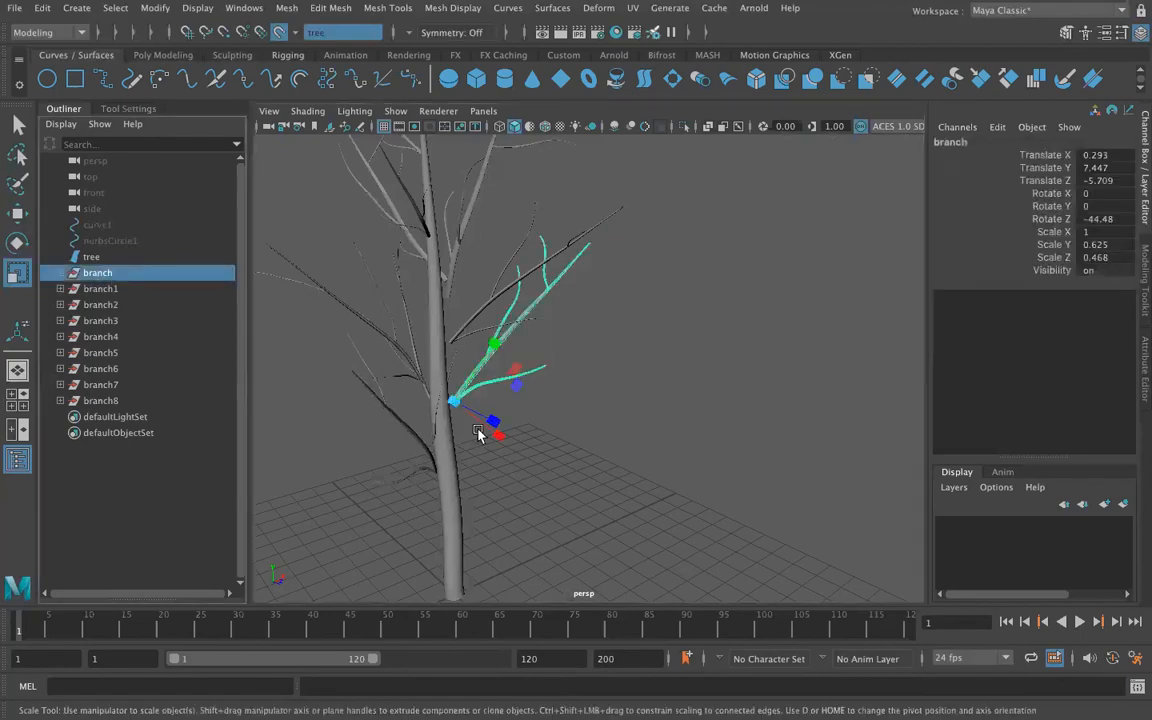
{"action": "key", "text": "w"}
{"action": "left_click_drag", "start_coordinate": [457, 411], "coordinate": [404, 487]}
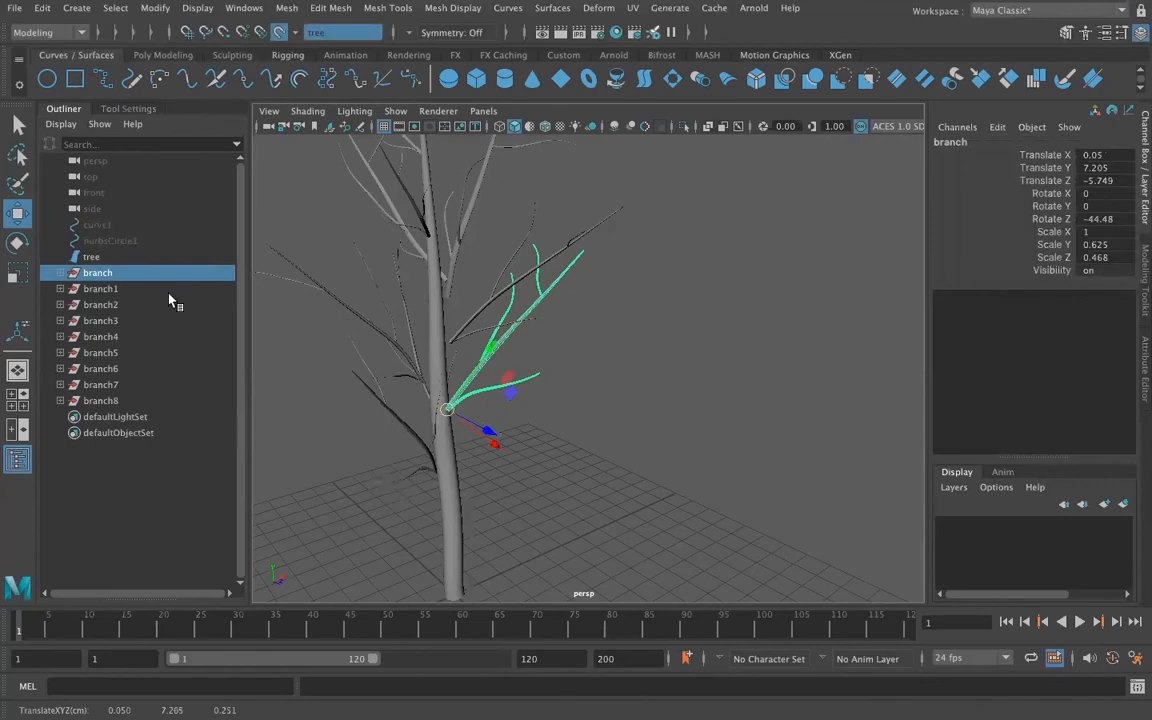
{"action": "left_click", "coordinate": [97, 289]}
{"action": "left_click_drag", "start_coordinate": [368, 471], "coordinate": [437, 490], "text": "alt"}
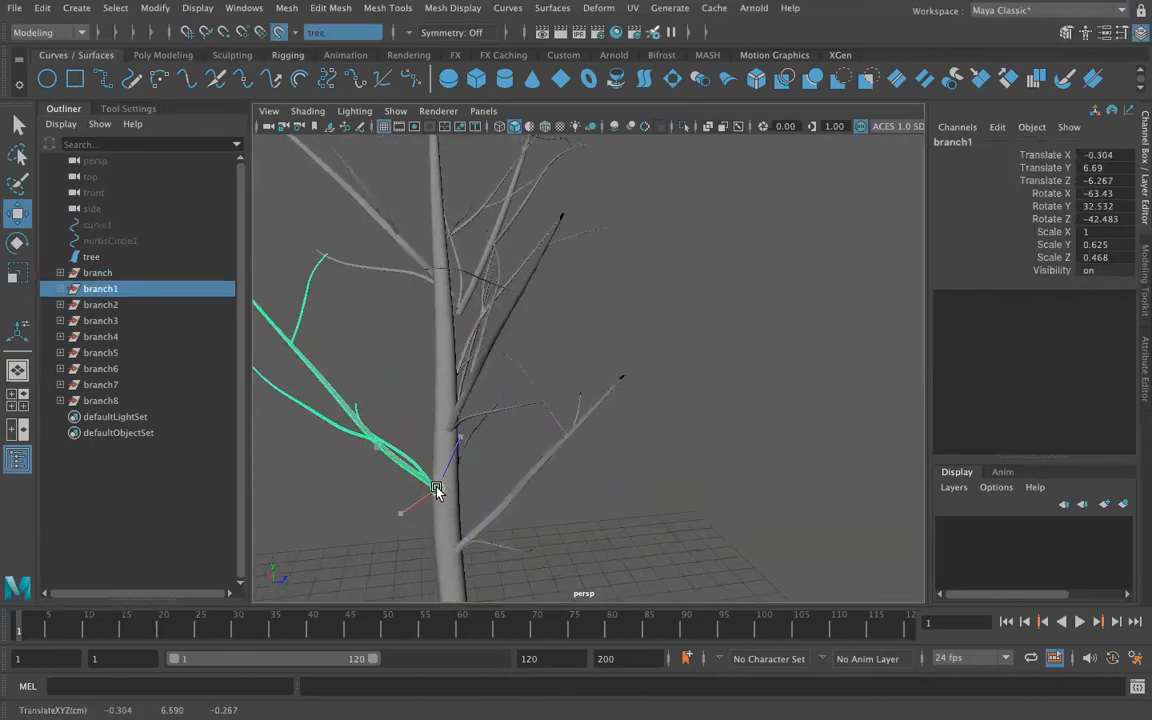
Step: Reseat branch3 at about X -2.89, Y 10.65, Z 0.27 and rotate it to about -135°, 132°, -140°
{"action": "left_click", "coordinate": [100, 305]}
{"action": "left_click_drag", "start_coordinate": [465, 388], "coordinate": [375, 370], "text": "alt"}
{"action": "left_click", "coordinate": [101, 321]}
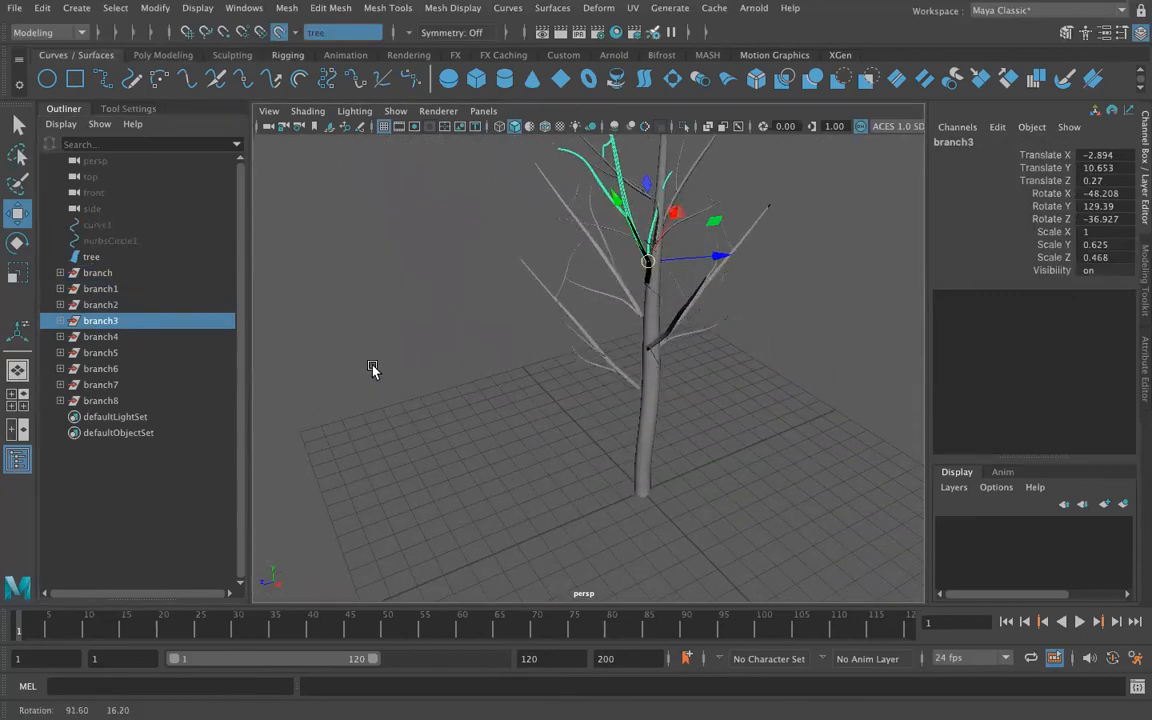
{"action": "key", "text": "e"}
{"action": "left_click_drag", "start_coordinate": [650, 295], "coordinate": [510, 333]}
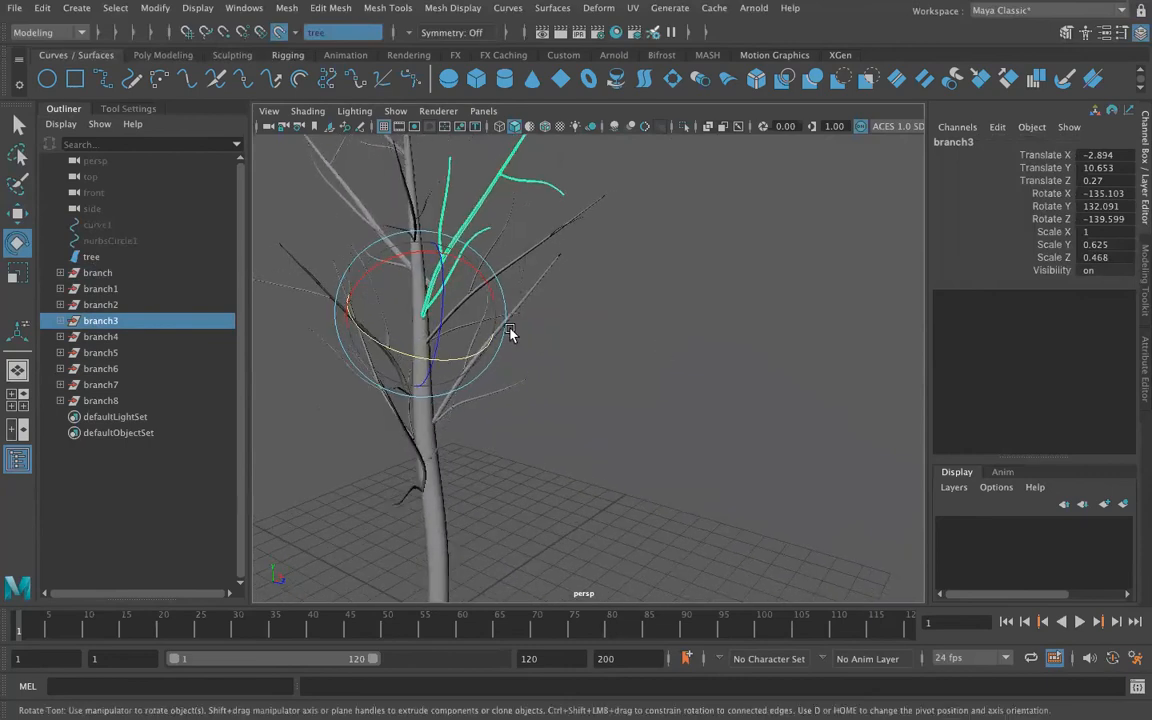
{"action": "left_click_drag", "start_coordinate": [637, 360], "coordinate": [746, 360], "text": "alt"}
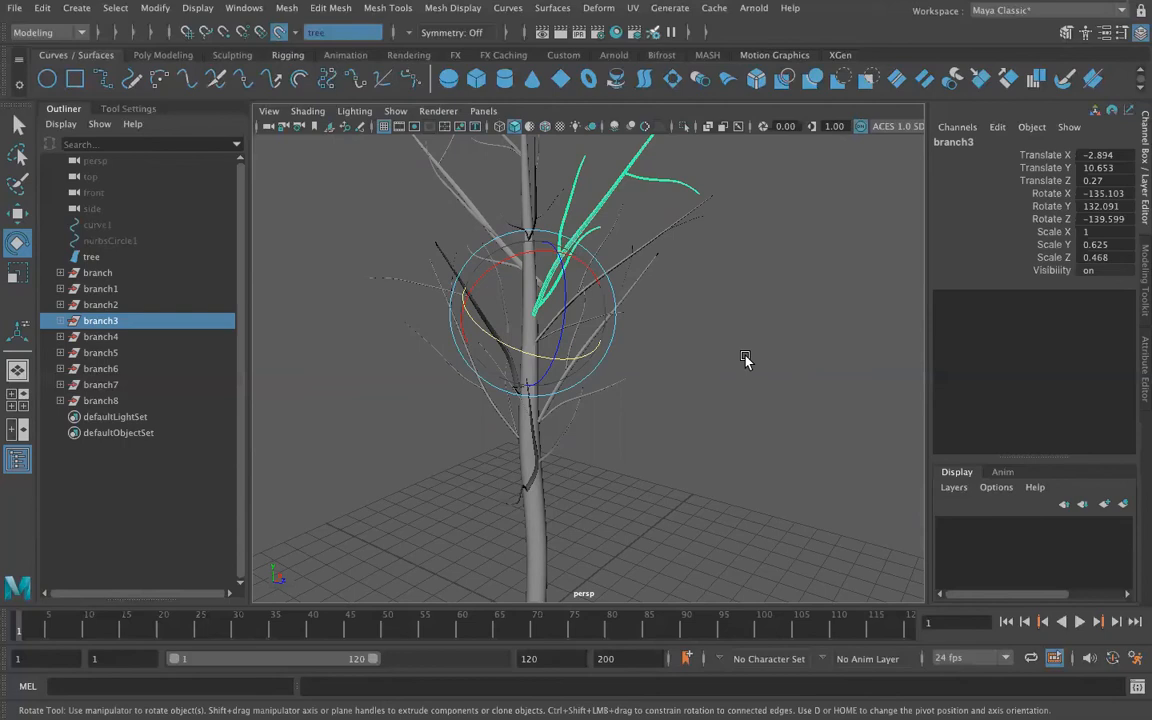
{"action": "left_click_drag", "start_coordinate": [406, 380], "coordinate": [751, 399], "text": "alt"}
Step: Slide branch4 onto the thinned trunk's surface at about X -2.67, Y 10.34, Z 1.37
{"action": "left_click", "coordinate": [100, 337]}
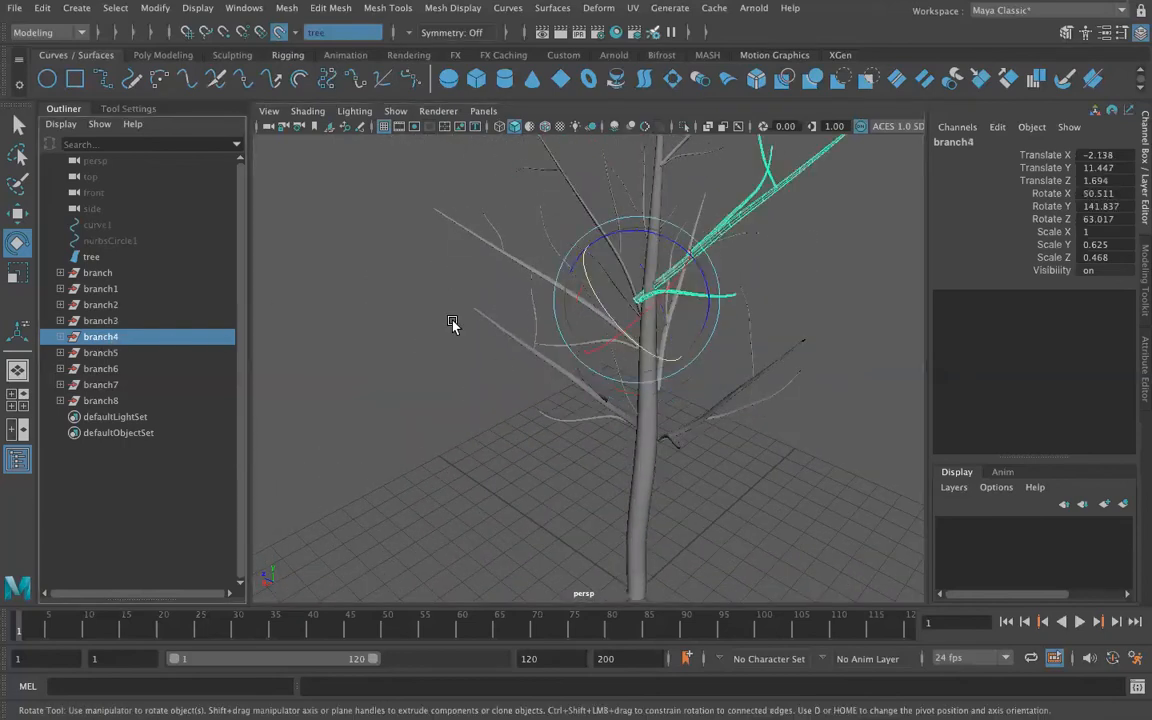
{"action": "key", "text": "w"}
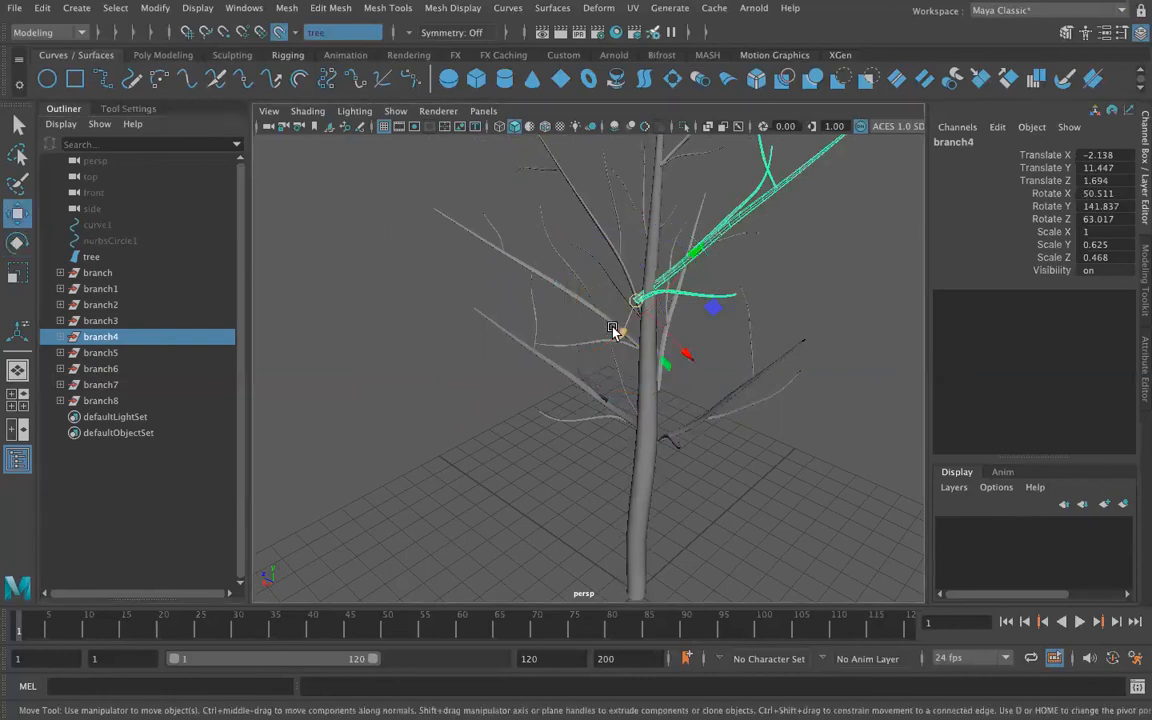
{"action": "left_click_drag", "start_coordinate": [635, 305], "coordinate": [655, 334]}
{"action": "left_click_drag", "start_coordinate": [707, 380], "coordinate": [553, 352], "text": "alt"}
{"action": "left_click_drag", "start_coordinate": [479, 400], "coordinate": [457, 418], "text": "alt"}
{"action": "left_click_drag", "start_coordinate": [626, 390], "coordinate": [612, 342], "text": "alt"}
{"action": "scroll", "coordinate": [608, 346], "scroll_direction": "down", "scroll_amount": 5}
{"action": "scroll", "coordinate": [579, 280], "scroll_direction": "up", "scroll_amount": 5}
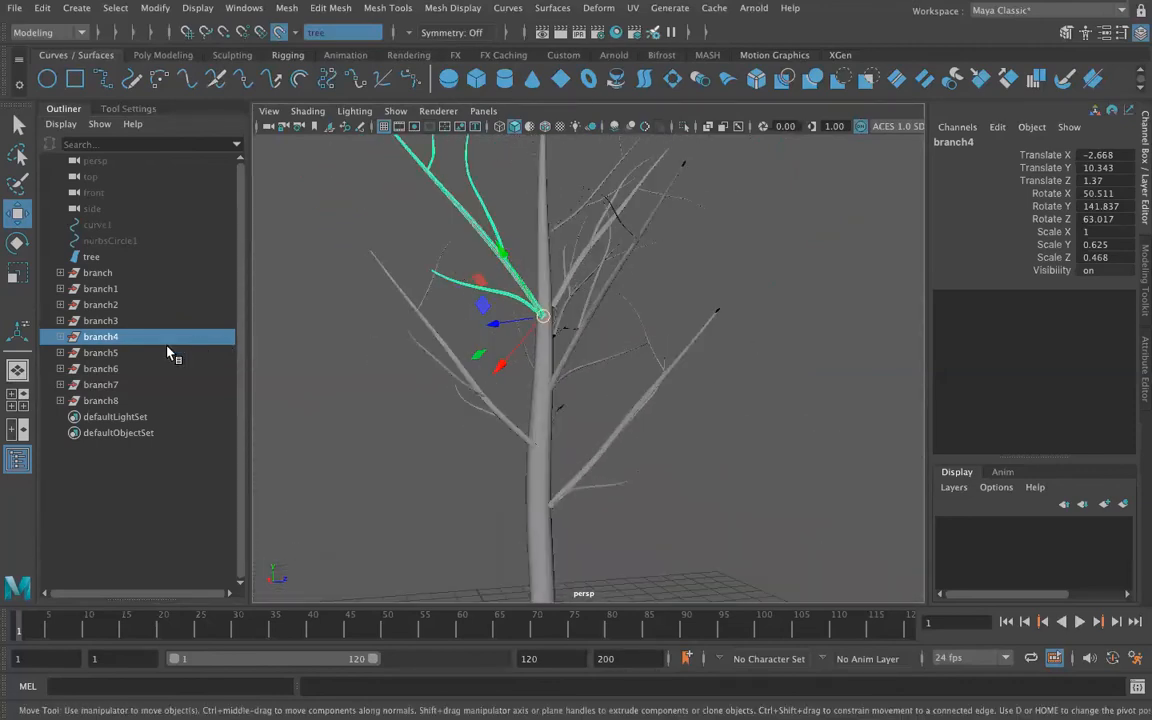
Step: Nudge branch5 onto the trunk's upper end and reseat branch6 at about X -0.04, Y 13.24, Z 2.94
{"action": "left_click", "coordinate": [138, 355]}
{"action": "left_click_drag", "start_coordinate": [539, 160], "coordinate": [540, 170]}
{"action": "left_click", "coordinate": [100, 369]}
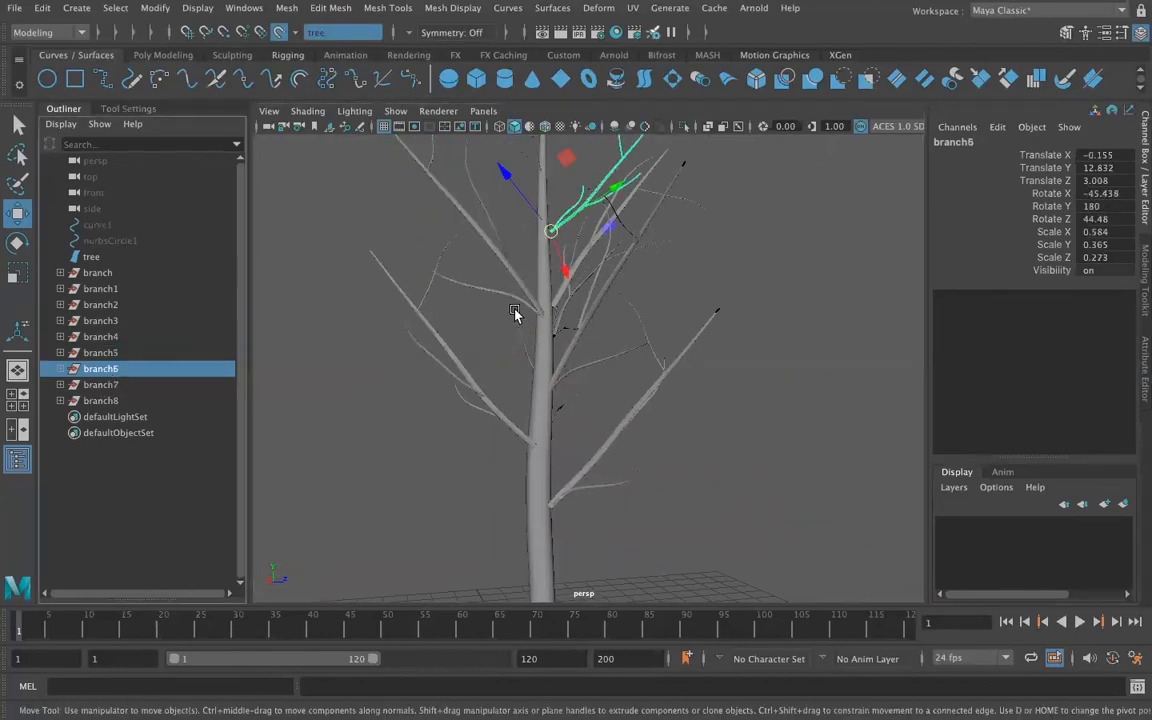
{"action": "left_click_drag", "start_coordinate": [556, 237], "coordinate": [549, 219]}
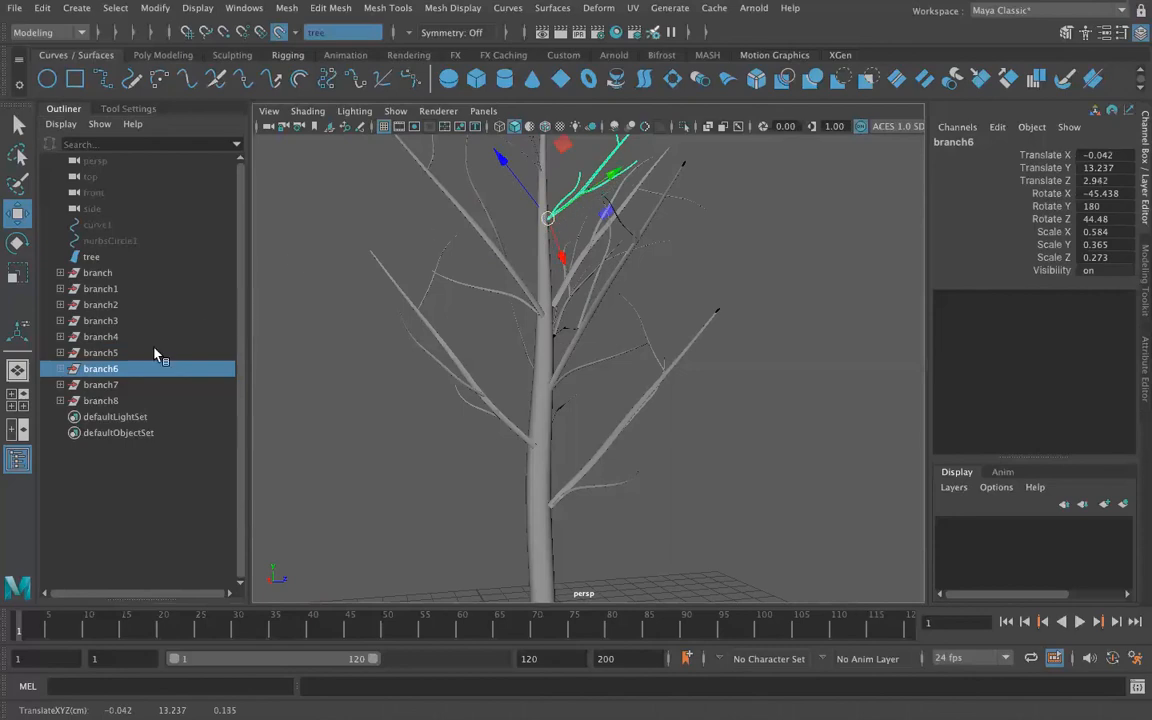
{"action": "left_click", "coordinate": [96, 388]}
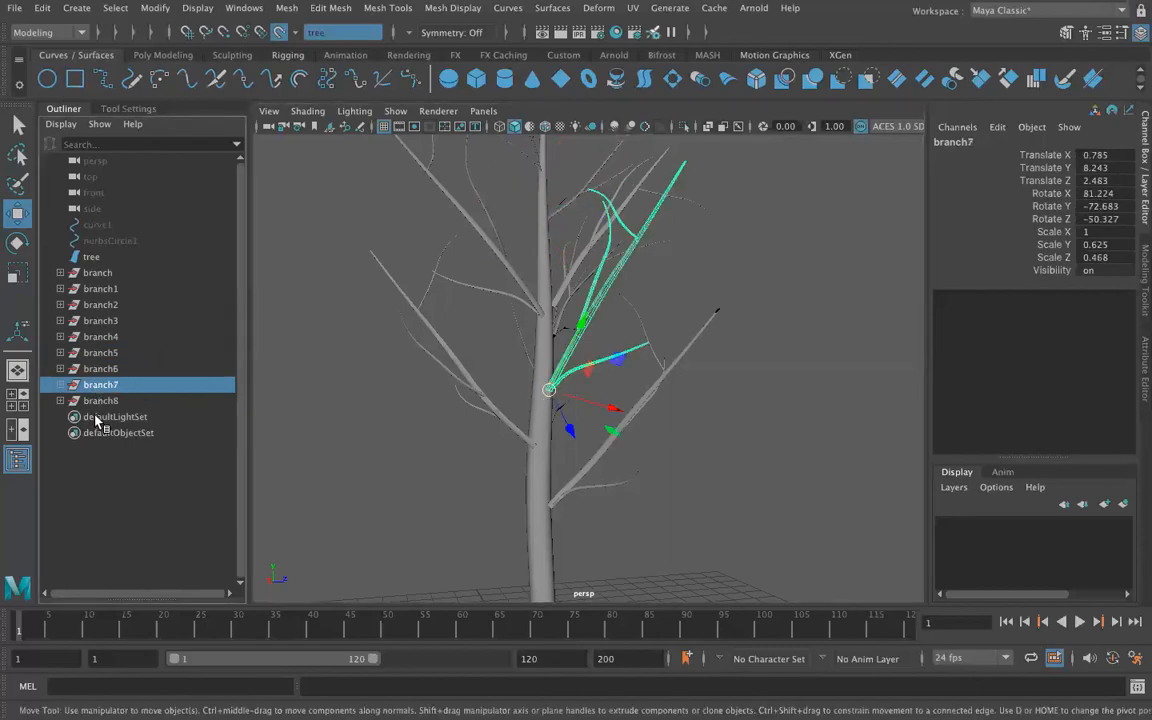
{"action": "left_click", "coordinate": [98, 402]}
{"action": "left_click", "coordinate": [375, 440]}
{"action": "scroll", "coordinate": [377, 441], "scroll_direction": "down", "scroll_amount": 5}
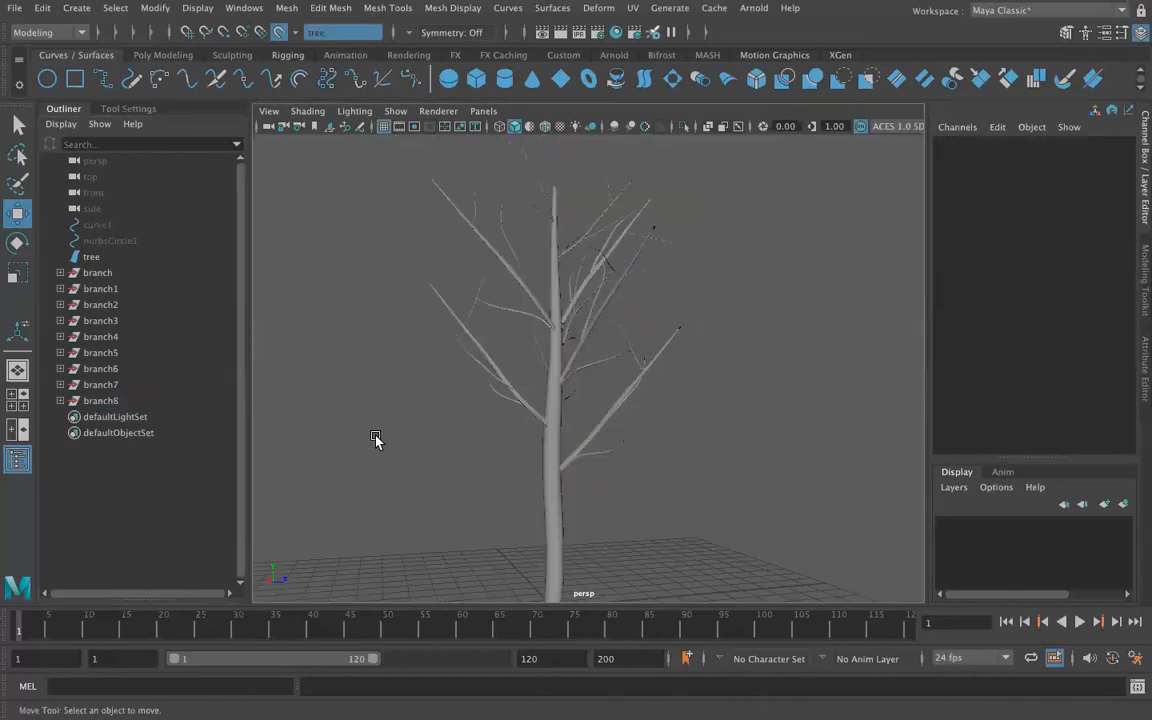
{"action": "left_click_drag", "start_coordinate": [366, 450], "coordinate": [478, 468], "text": "alt"}
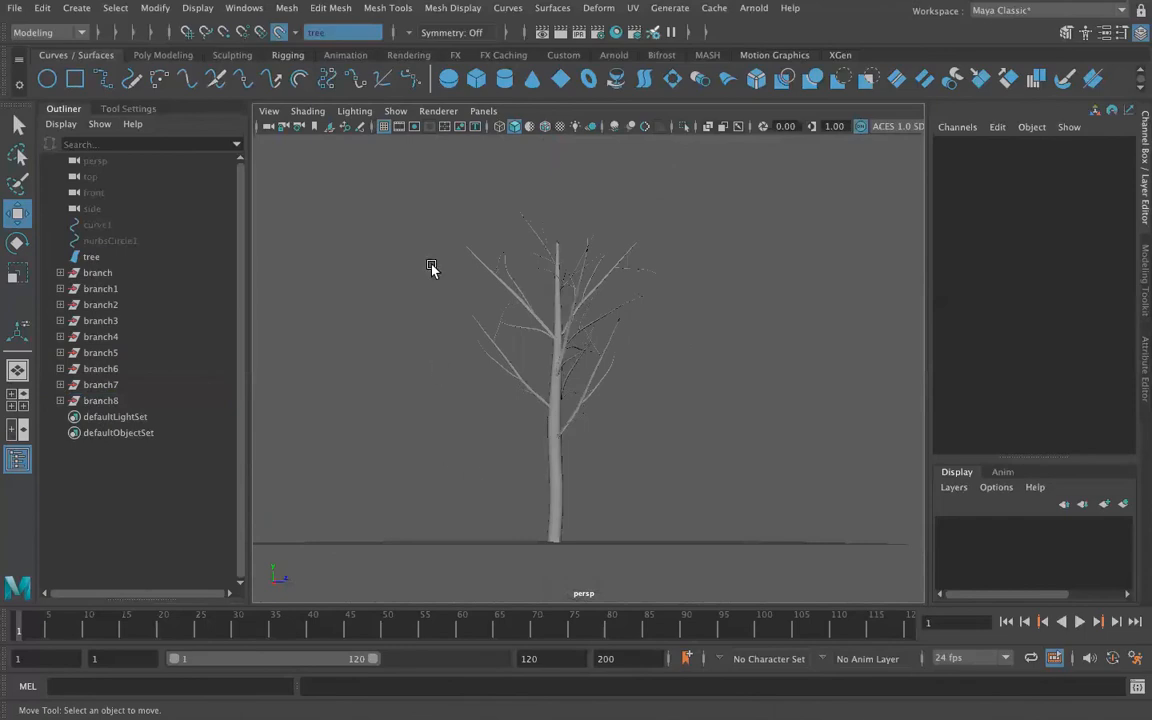
Step: Ungroup all the branch groups, from branch through branch8, into their individual surfaces
{"action": "left_click", "coordinate": [97, 274]}
{"action": "left_click", "coordinate": [101, 401], "text": "shift"}
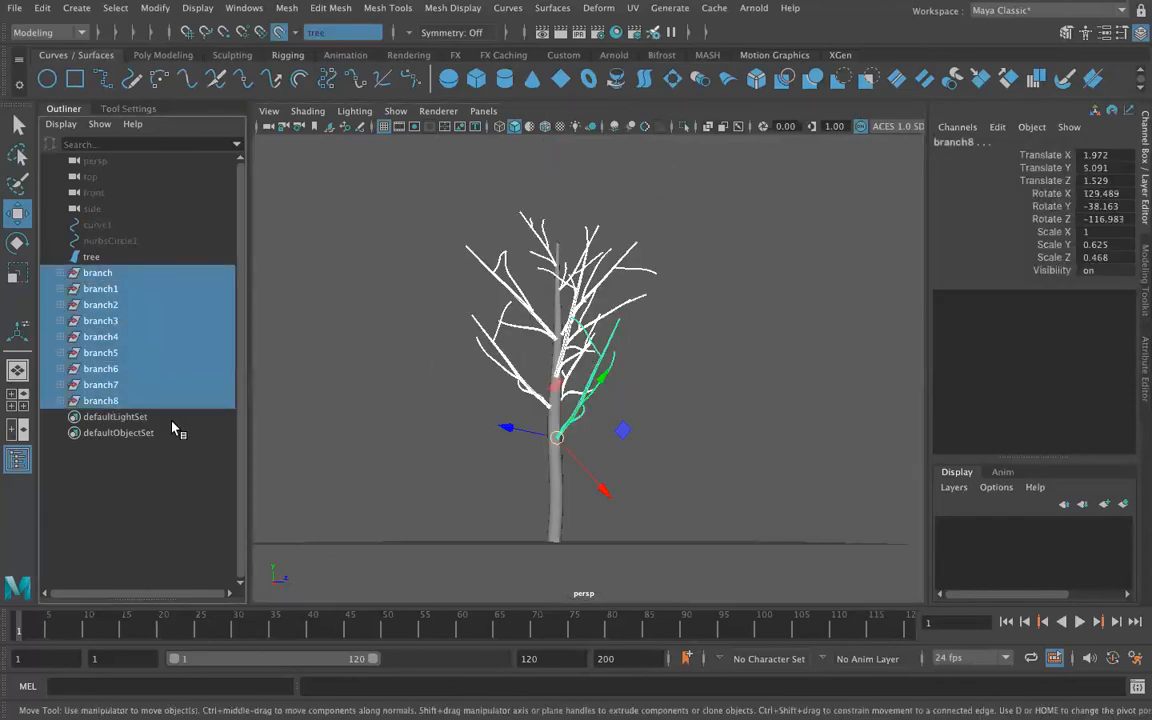
{"action": "left_click", "coordinate": [42, 8]}
{"action": "left_click", "coordinate": [88, 334]}
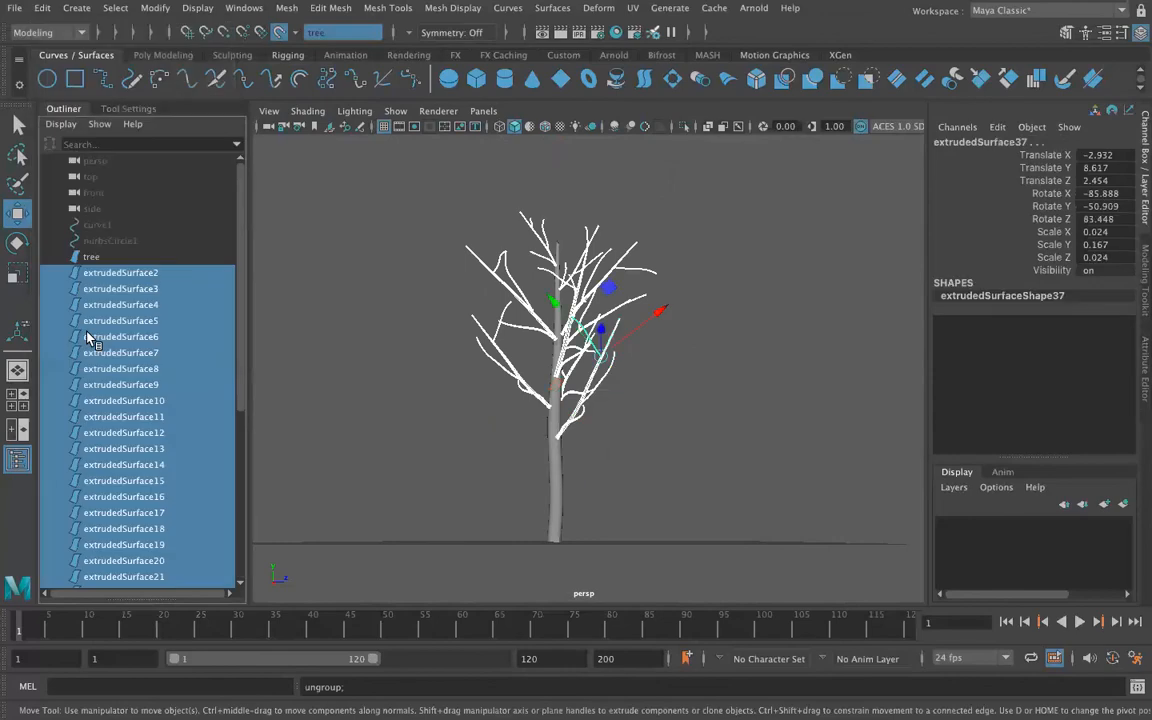
Step: Select the tree trunk and turn off its live surface
{"action": "left_click", "coordinate": [90, 258]}
{"action": "scroll", "coordinate": [104, 322], "scroll_direction": "down", "scroll_amount": 3}
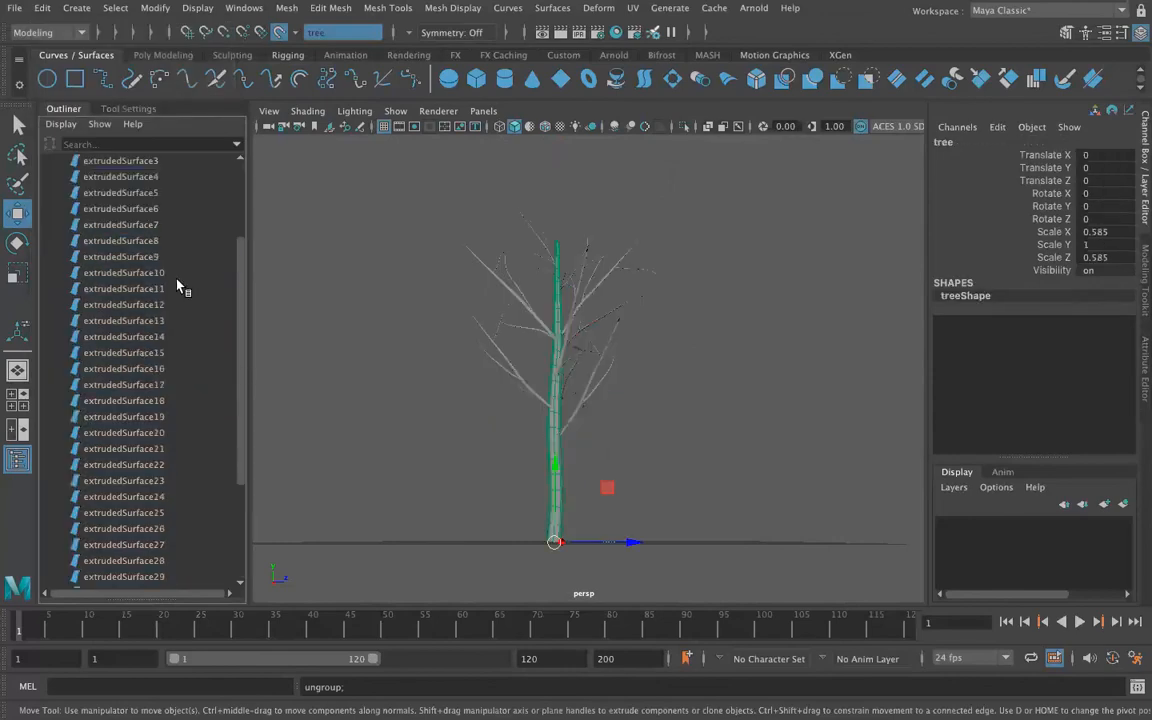
{"action": "left_click", "coordinate": [278, 32]}
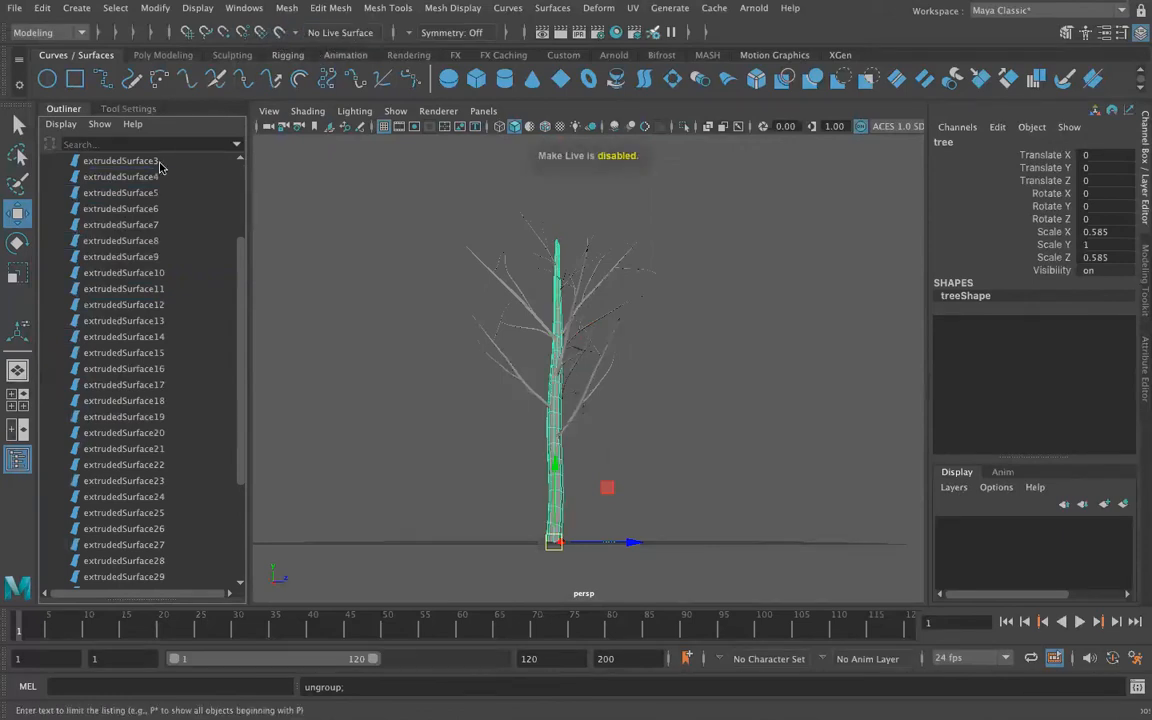
Step: Convert the trunk and all branch surfaces through extrudedSurface37 from NURBS to polygons with reset settings, using Quads and Standard fit
{"action": "scroll", "coordinate": [120, 200], "scroll_direction": "up", "scroll_amount": 3}
{"action": "scroll", "coordinate": [115, 308], "scroll_direction": "down", "scroll_amount": 6}
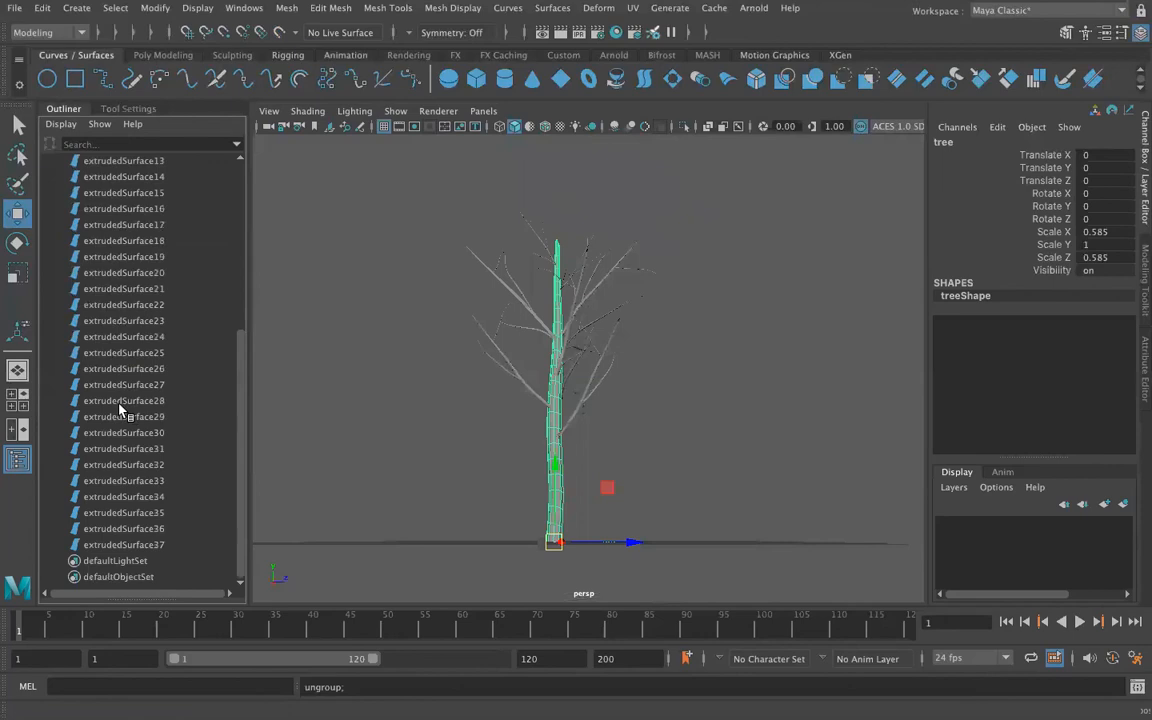
{"action": "left_click", "coordinate": [128, 545], "text": "shift"}
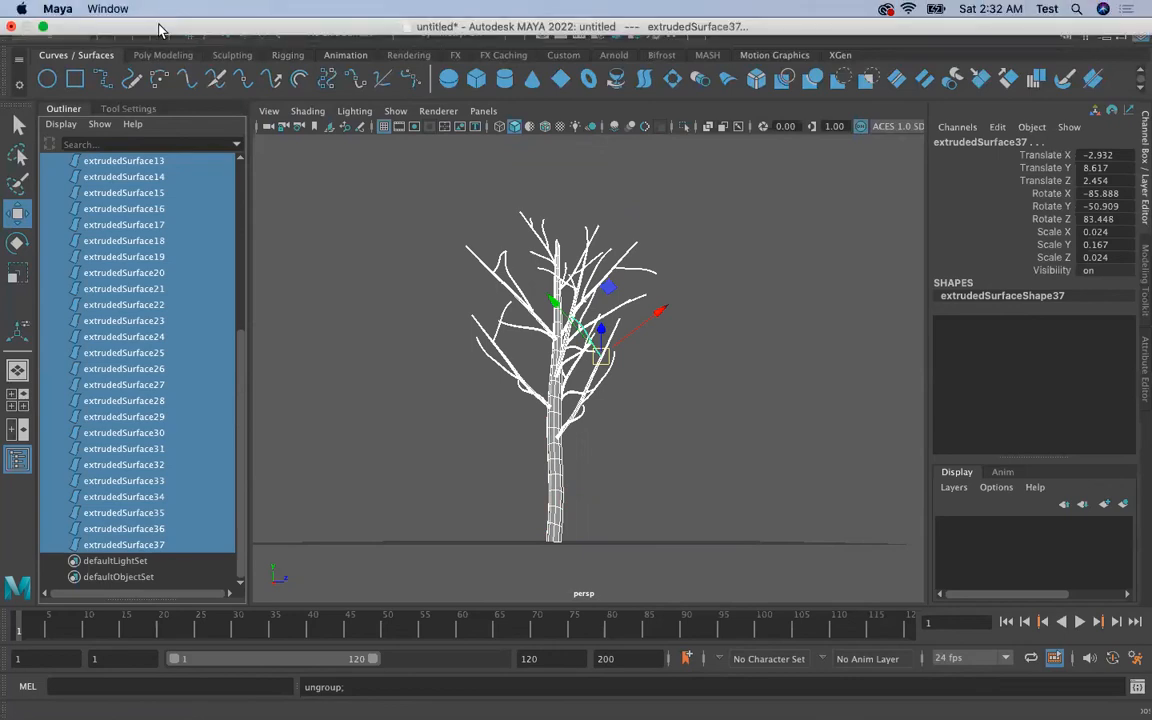
{"action": "left_click", "coordinate": [155, 8]}
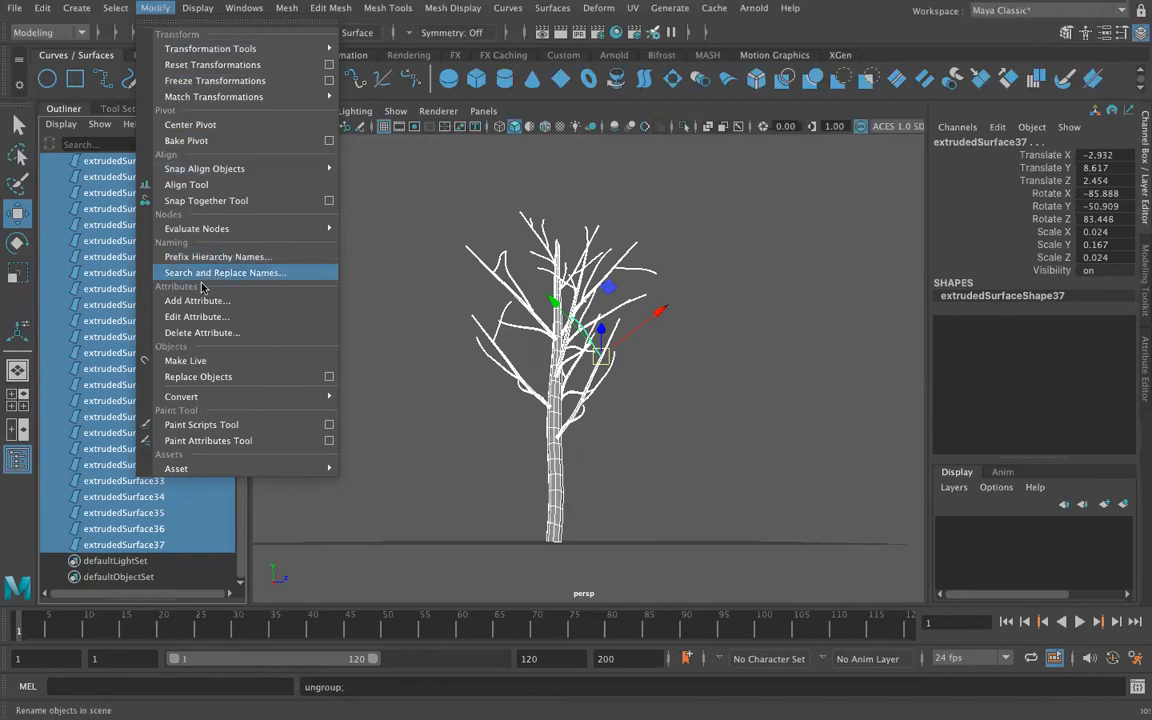
{"action": "mouse_move", "coordinate": [202, 400]}
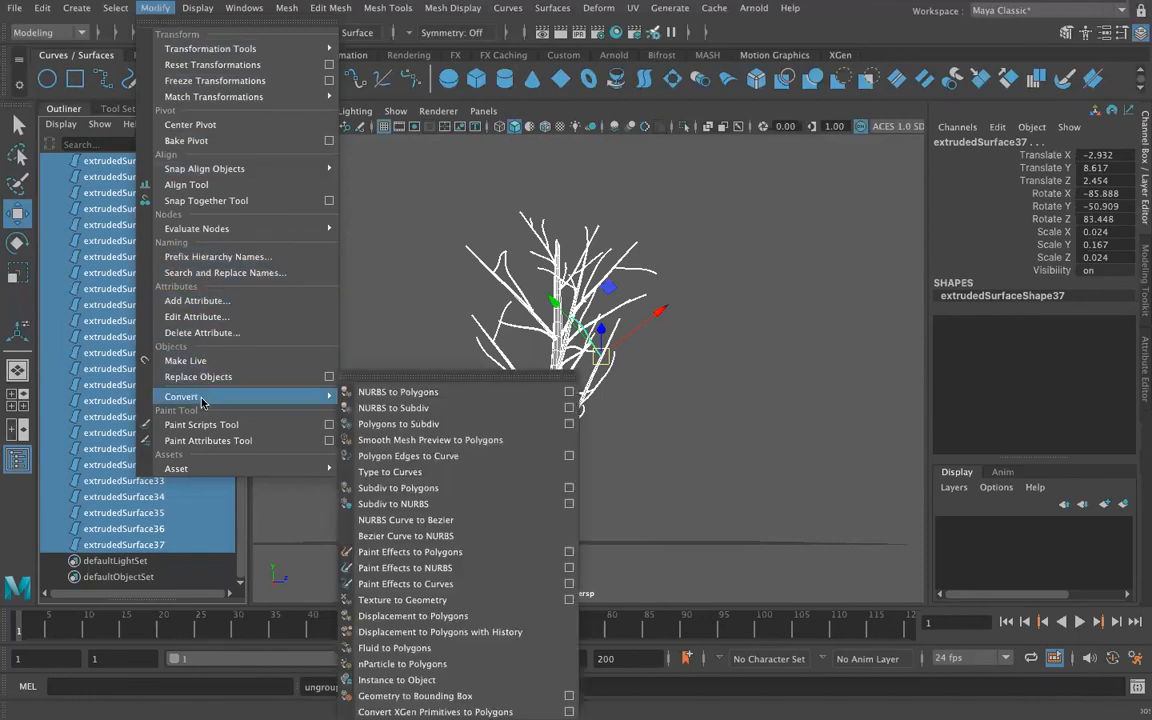
{"action": "left_click", "coordinate": [569, 392]}
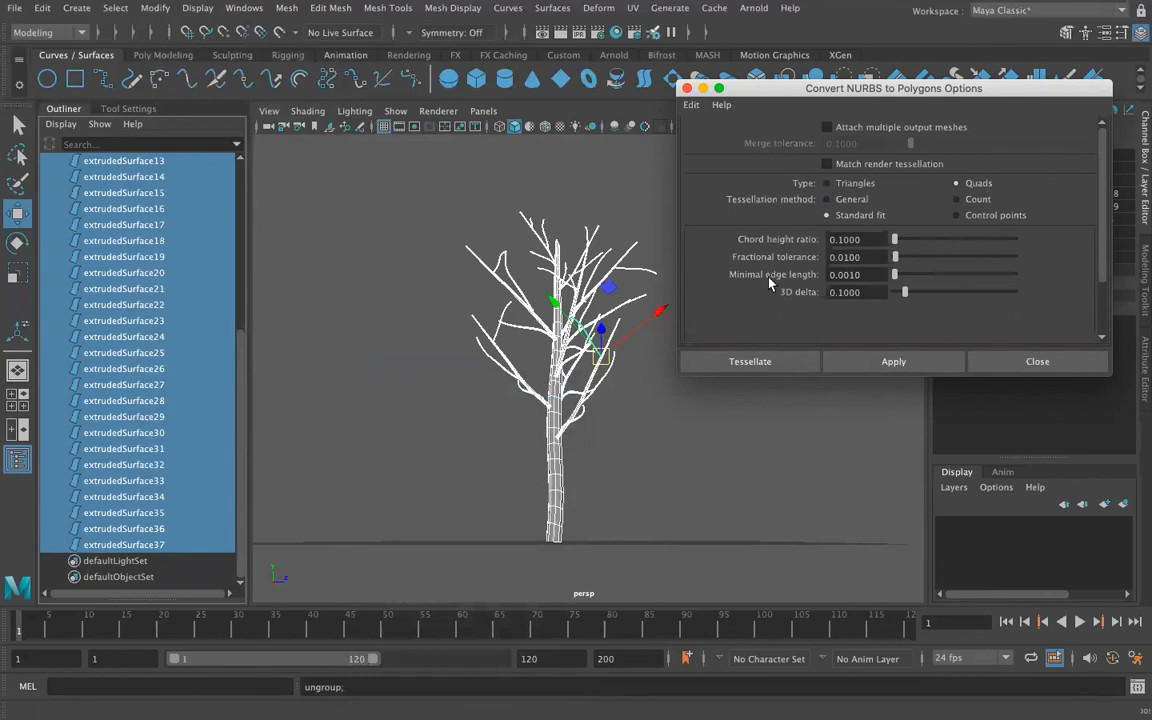
{"action": "left_click", "coordinate": [691, 104]}
{"action": "left_click", "coordinate": [704, 134]}
{"action": "left_click", "coordinate": [958, 184]}
{"action": "left_click", "coordinate": [752, 362]}
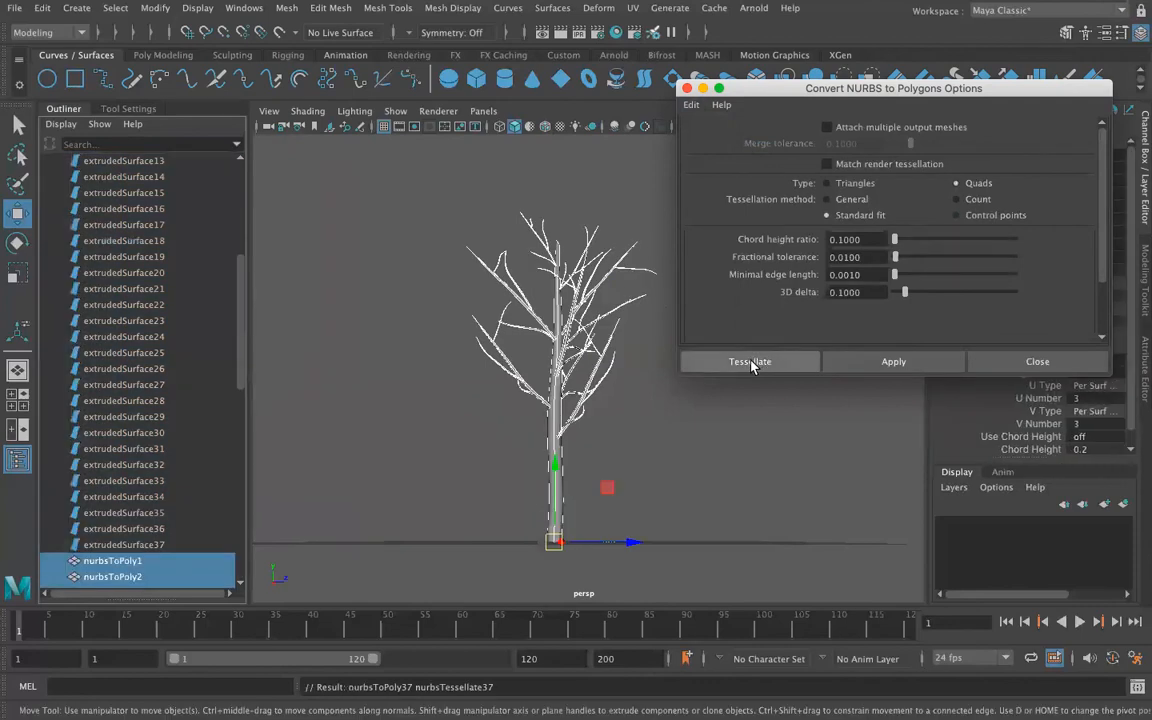
{"action": "scroll", "coordinate": [198, 490], "scroll_direction": "down", "scroll_amount": 12}
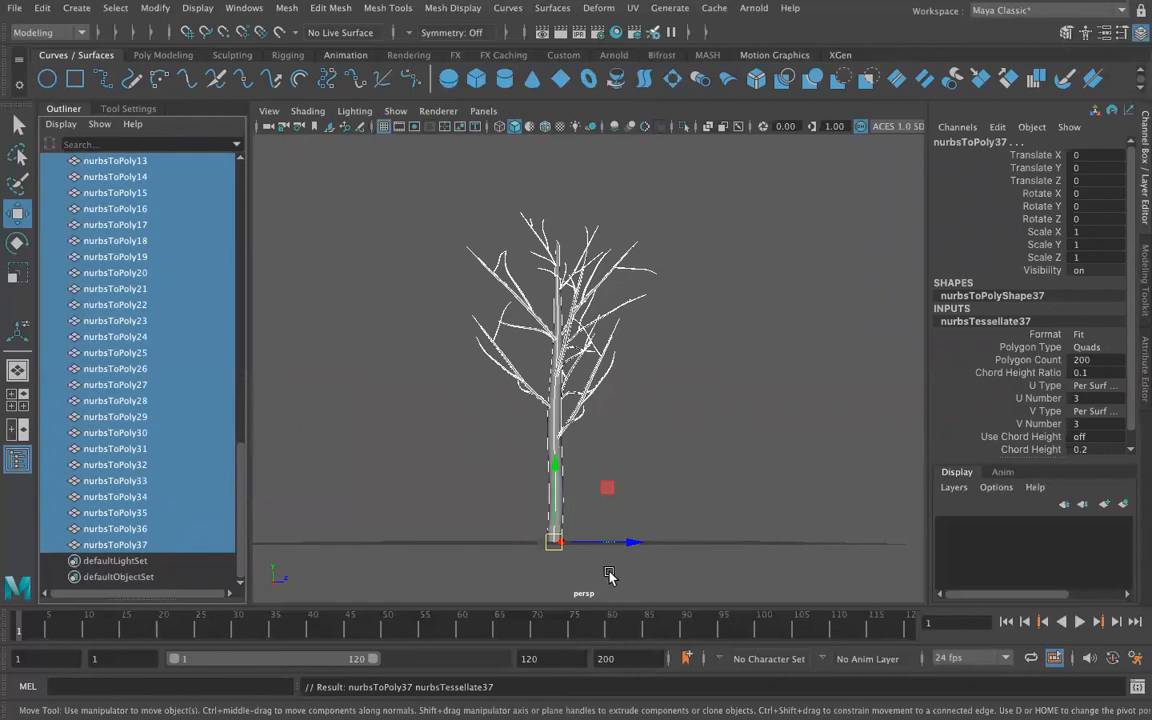
Step: Move the converted polygon meshes to about Z 10.97, beside the NURBS tree, and combine them into one mesh
{"action": "left_click_drag", "start_coordinate": [621, 543], "coordinate": [533, 386]}
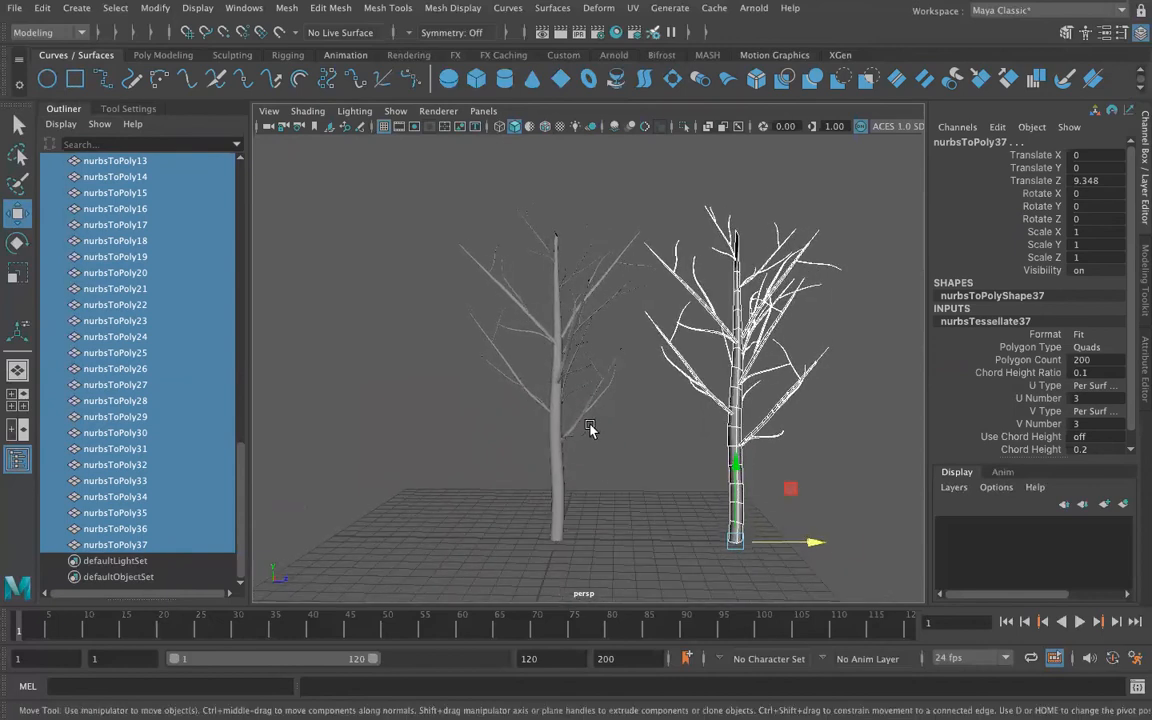
{"action": "left_click_drag", "start_coordinate": [812, 542], "coordinate": [844, 542]}
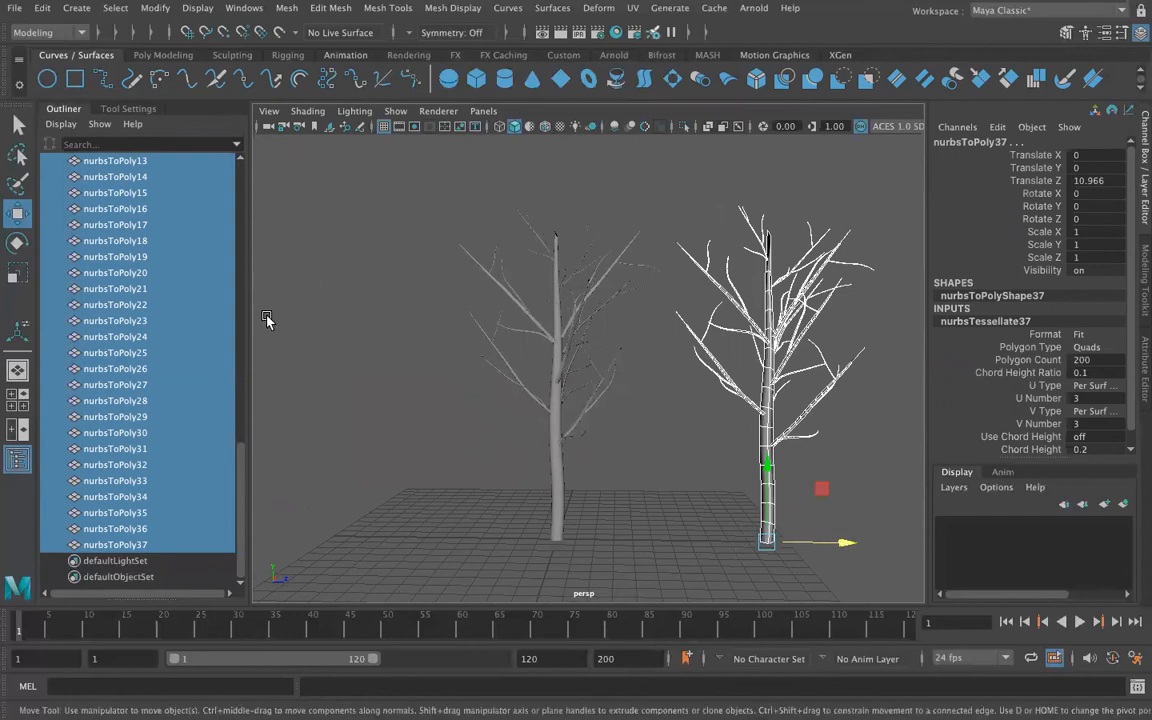
{"action": "left_click", "coordinate": [287, 8]}
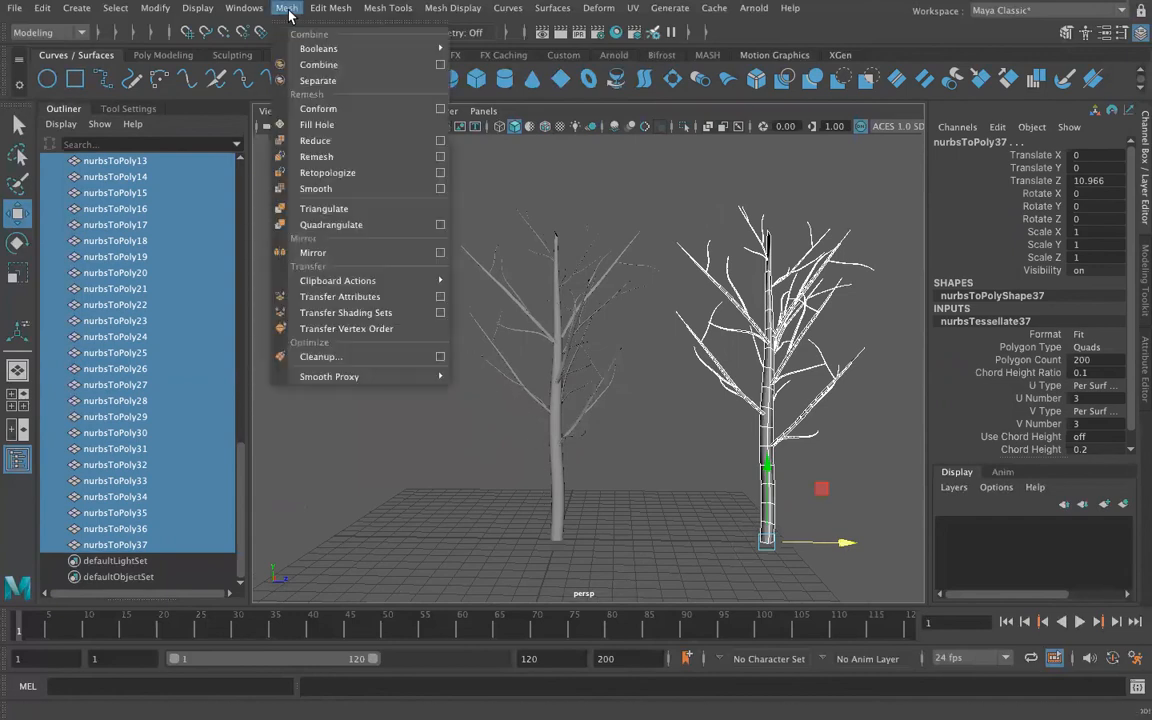
{"action": "left_click", "coordinate": [312, 65]}
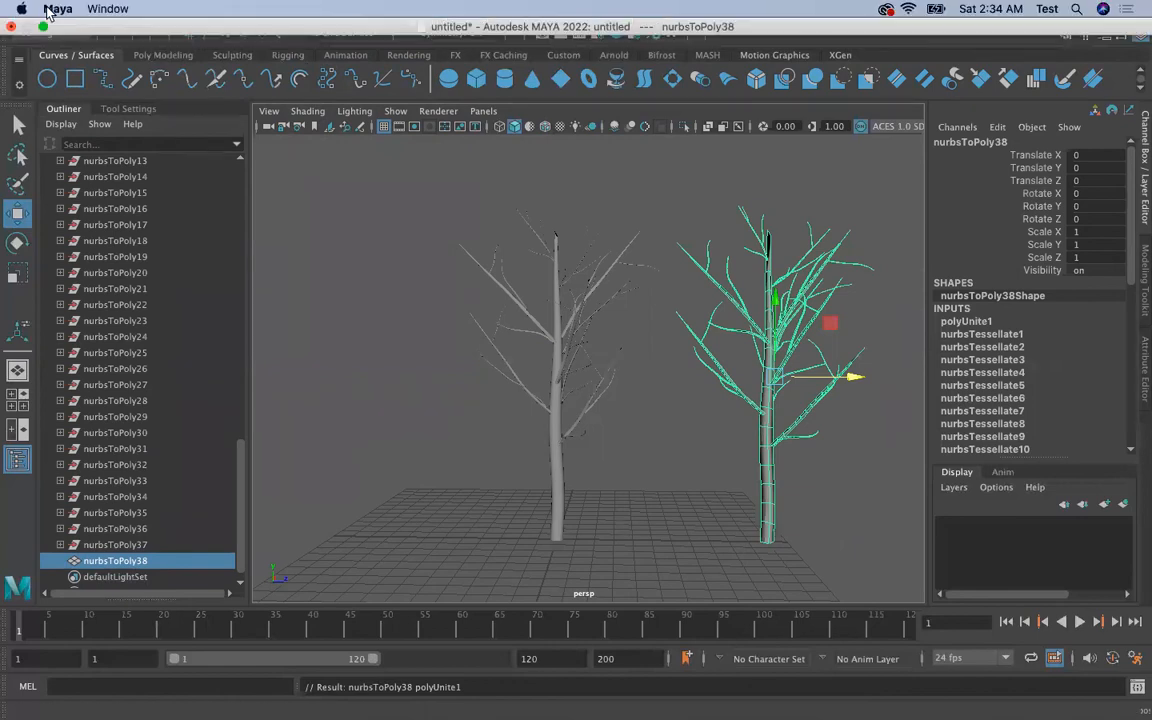
Step: Delete the construction history left over from combining the polygon tree
{"action": "left_click", "coordinate": [42, 8]}
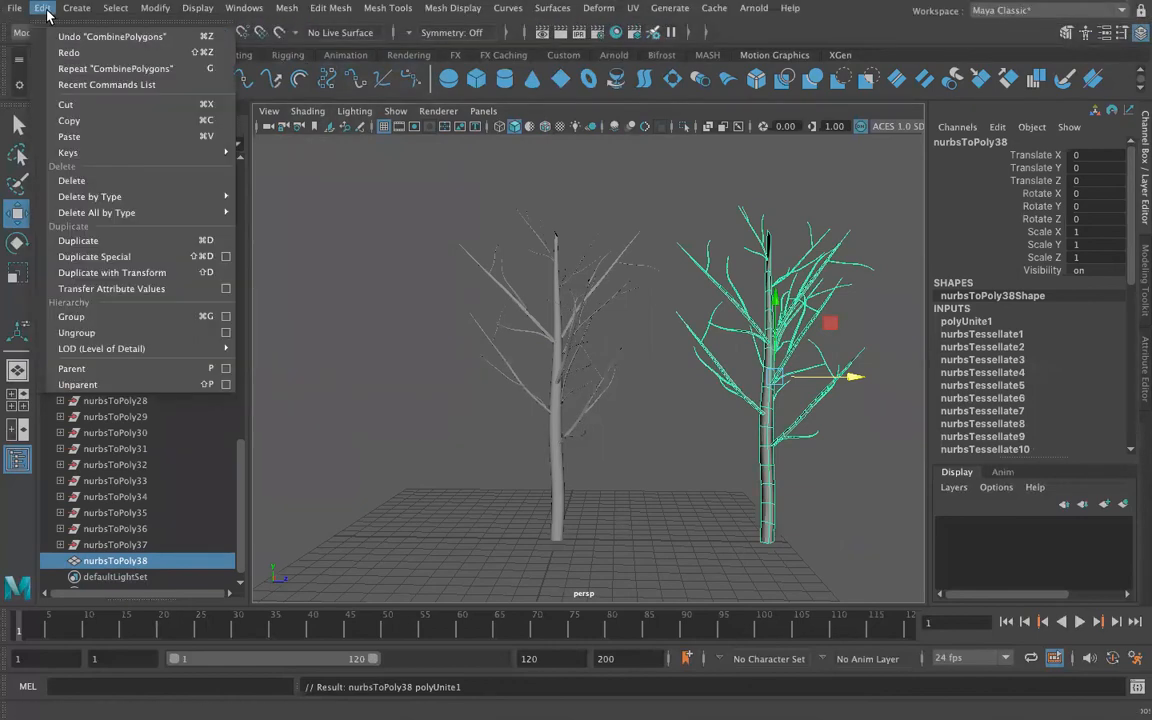
{"action": "mouse_move", "coordinate": [221, 204]}
{"action": "left_click", "coordinate": [285, 191]}
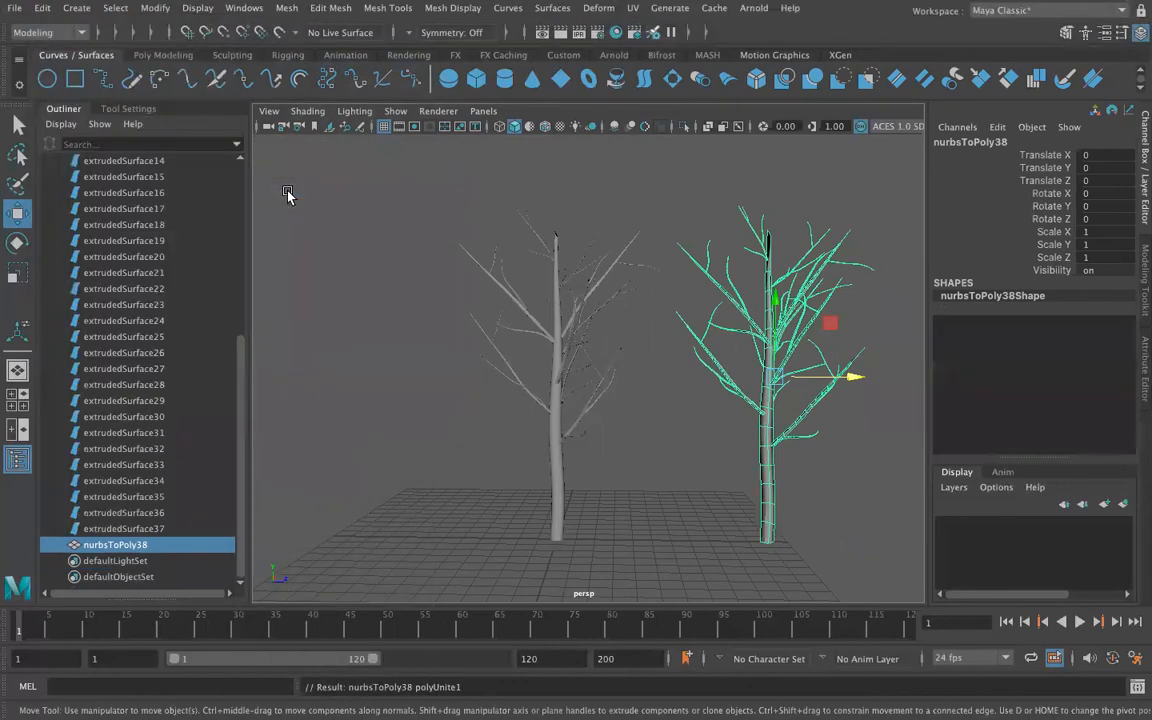
Step: Group the trunk and all extruded NURBS surfaces and name the group NURBStree
{"action": "left_click", "coordinate": [155, 528]}
{"action": "scroll", "coordinate": [132, 440], "scroll_direction": "up", "scroll_amount": 6}
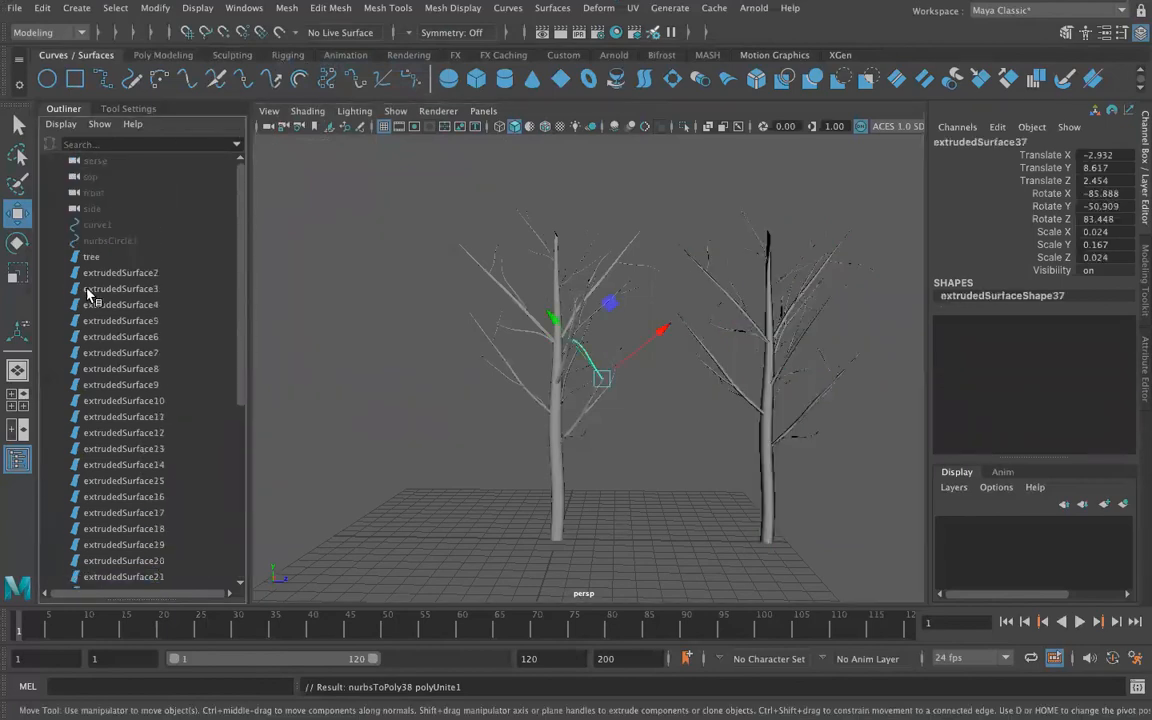
{"action": "left_click", "coordinate": [91, 259], "text": "shift"}
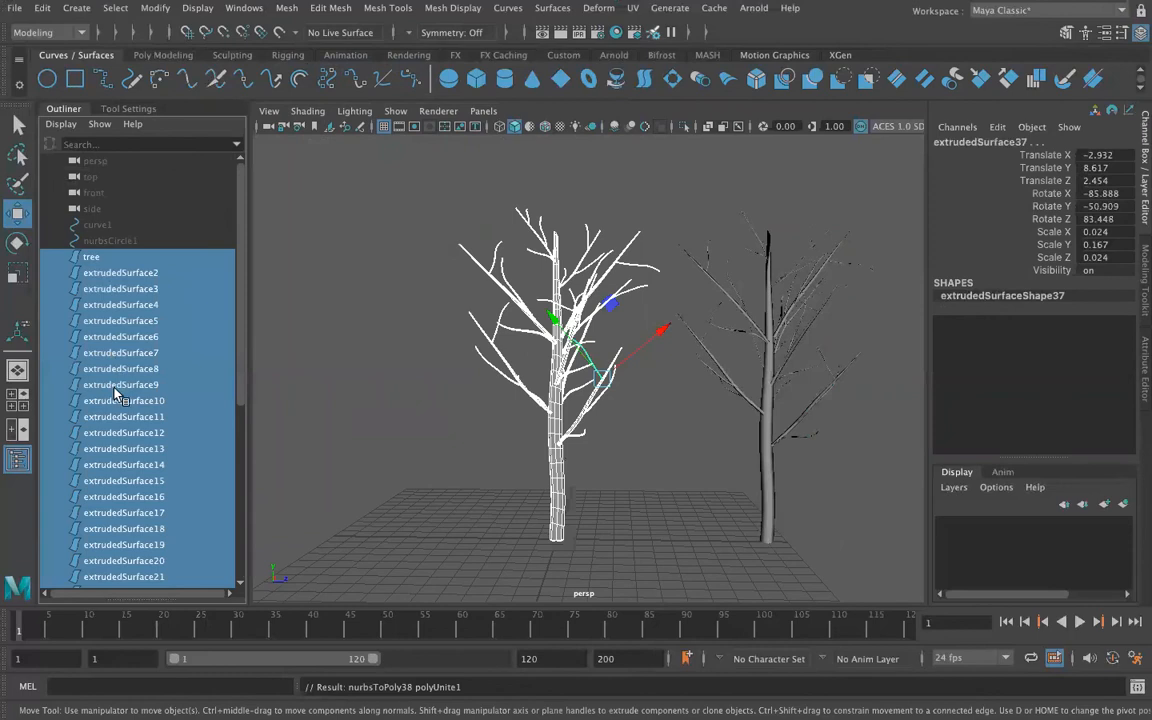
{"action": "left_click", "coordinate": [42, 8]}
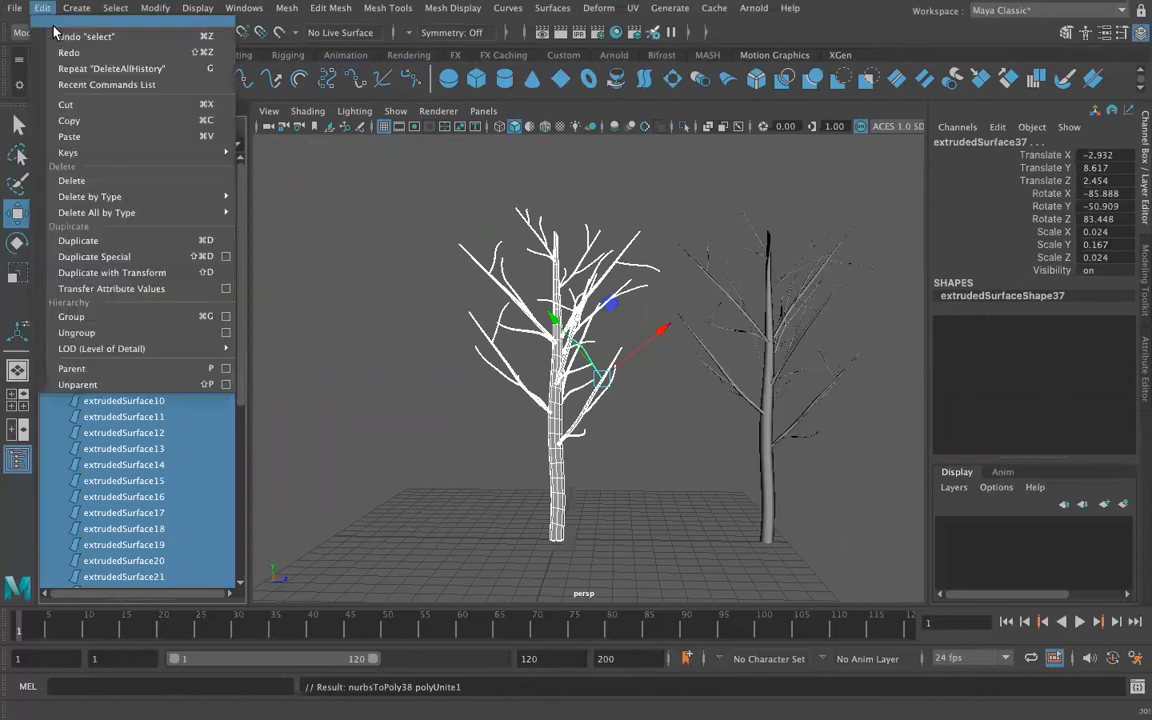
{"action": "left_click", "coordinate": [90, 316]}
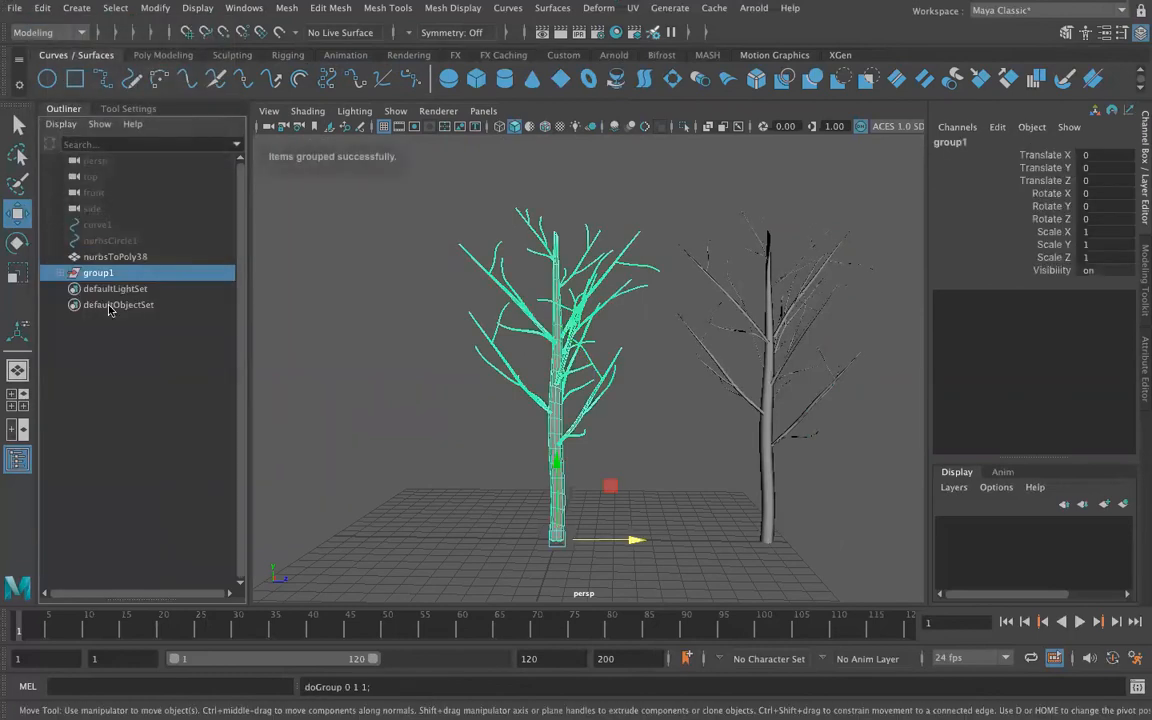
{"action": "double_click", "coordinate": [92, 272]}
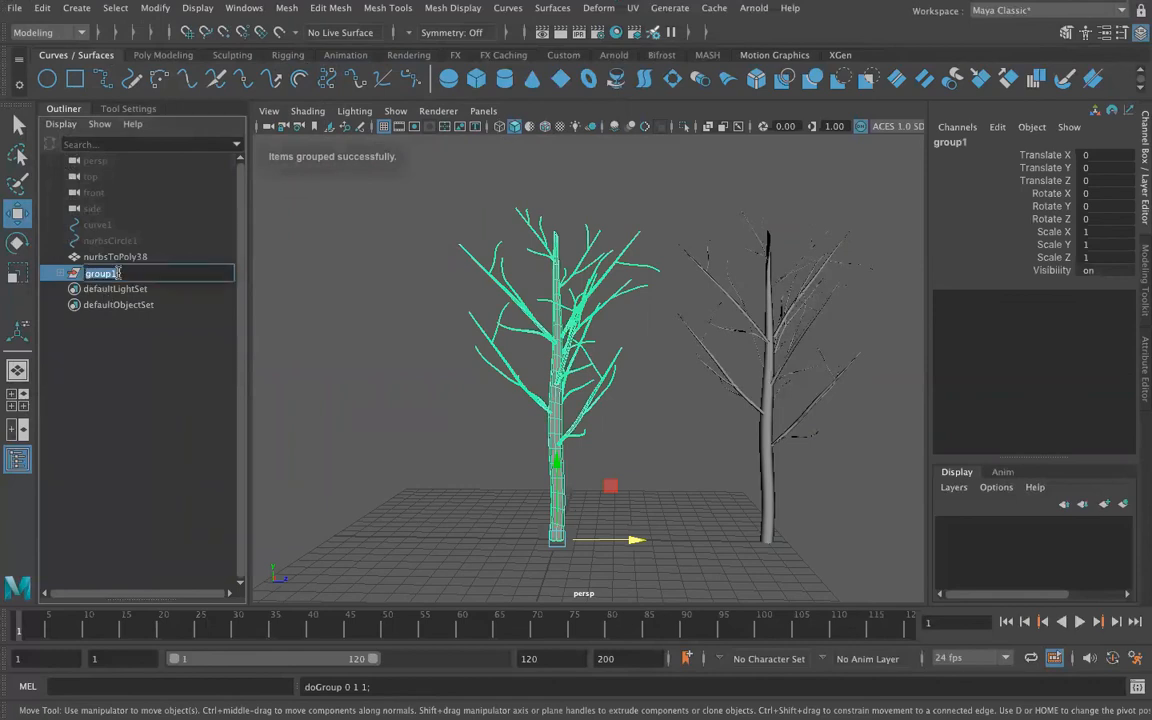
{"action": "type", "text": "s"}
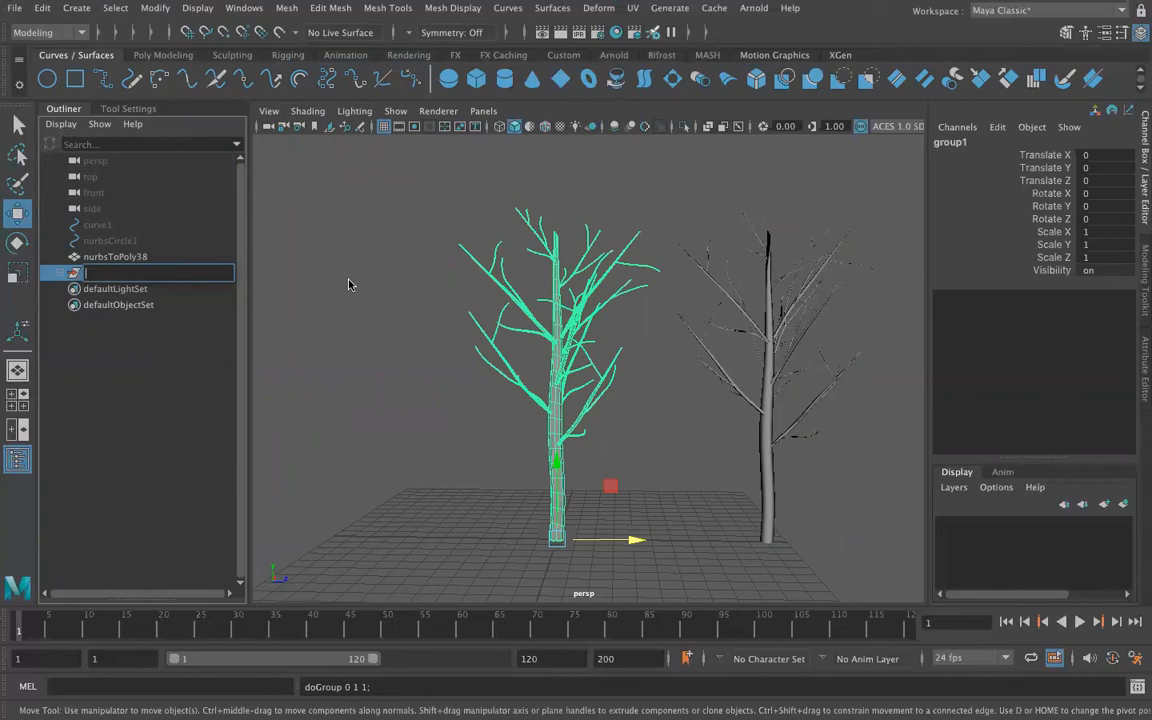
{"action": "type", "text": "URBStree"}
Step: Hide the NURBStree group by setting its visibility to off
{"action": "left_click", "coordinate": [1097, 270]}
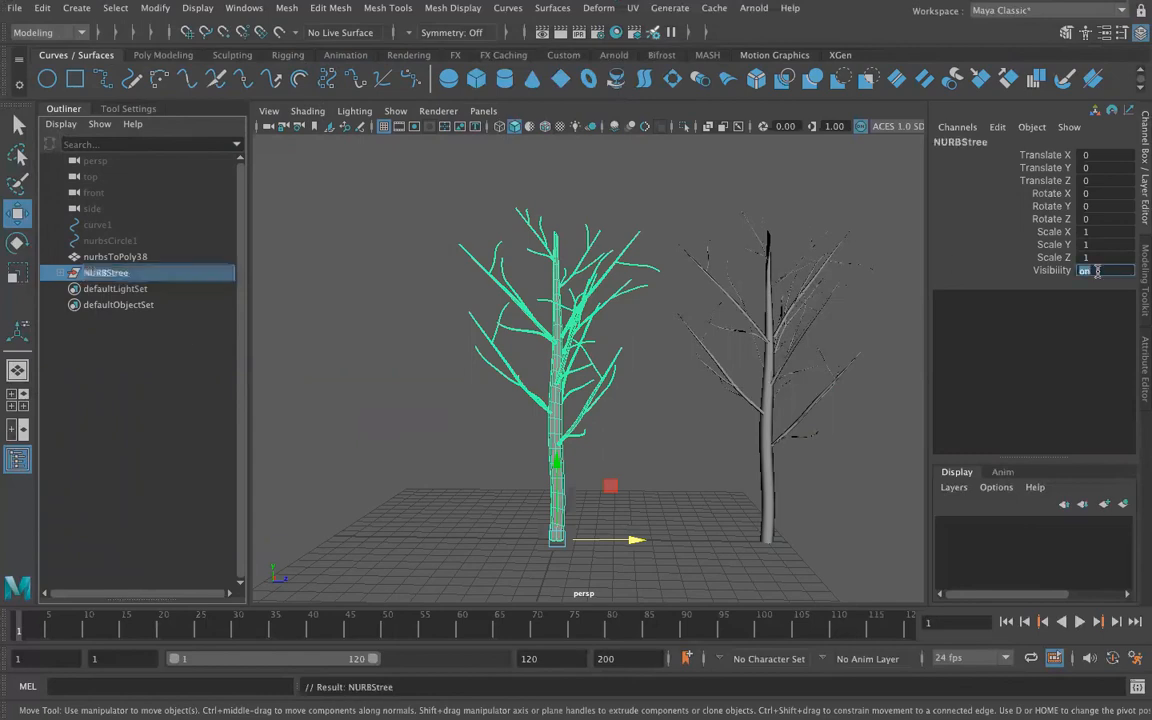
{"action": "type", "text": "0"}
{"action": "key", "text": "Return"}
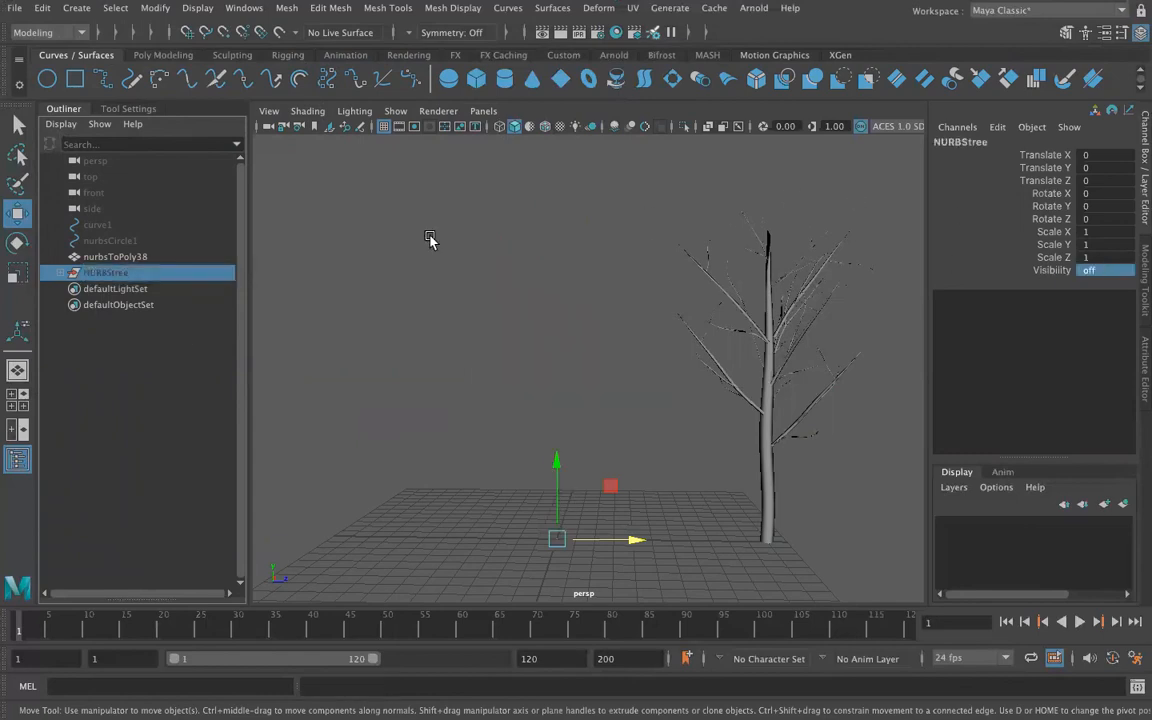
Step: Rename the combined polygon mesh PolyTree
{"action": "double_click", "coordinate": [125, 258]}
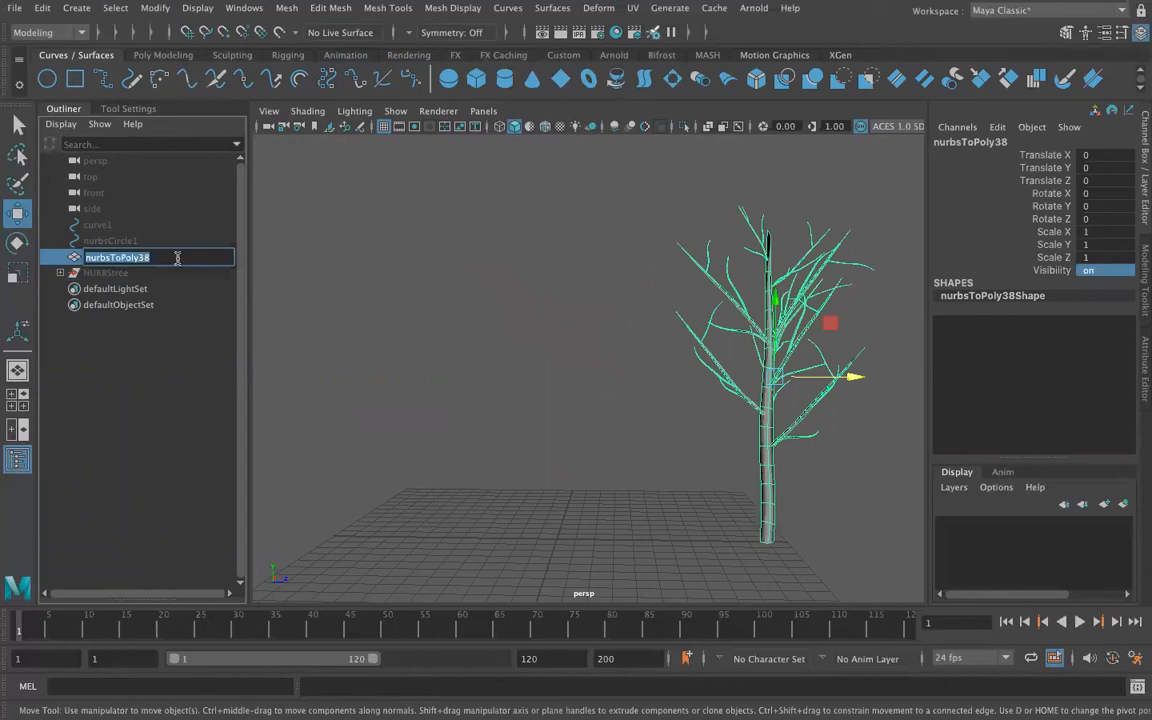
{"action": "type", "text": "p"}
{"action": "type", "text": "olyTree"}
{"action": "key", "text": "Return"}
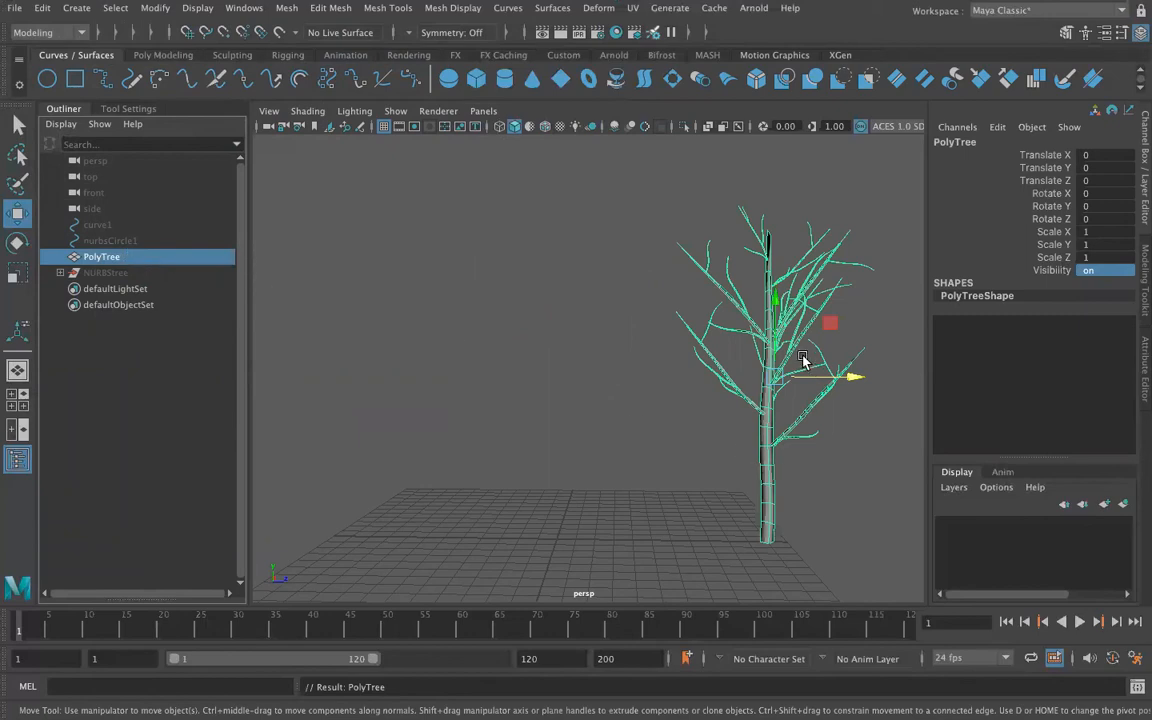
{"action": "key", "text": "d"}
{"action": "left_click_drag", "start_coordinate": [776, 378], "coordinate": [769, 540]}
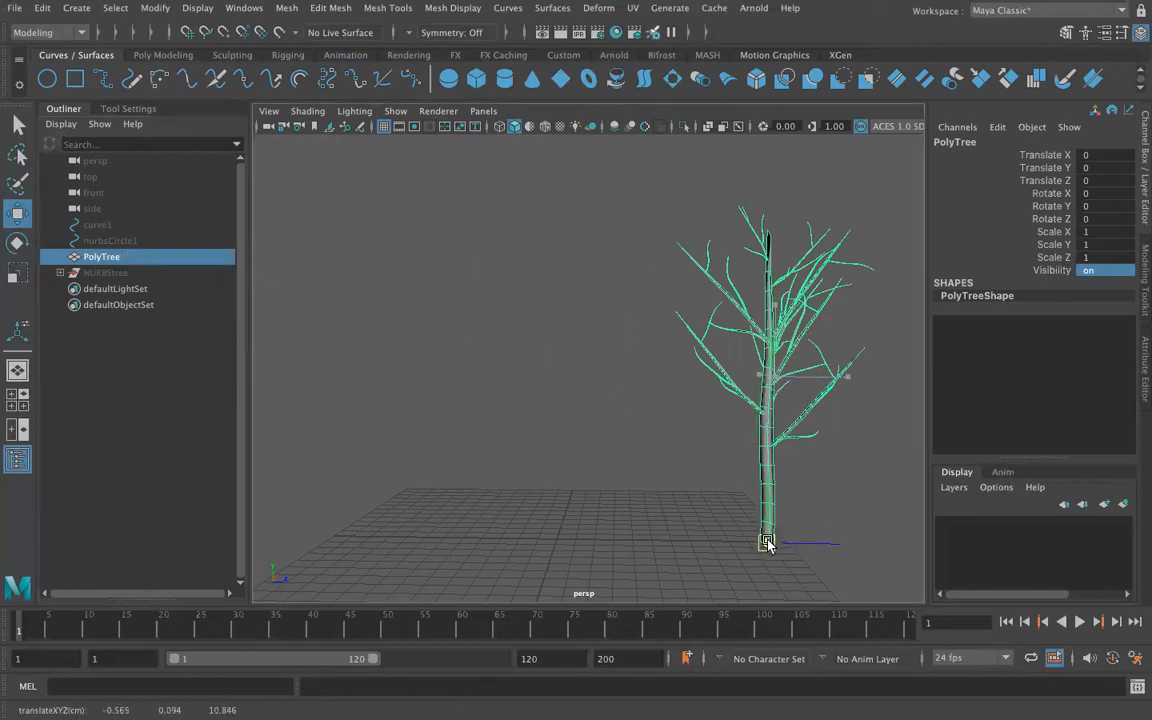
{"action": "key", "text": "ctrl+z"}
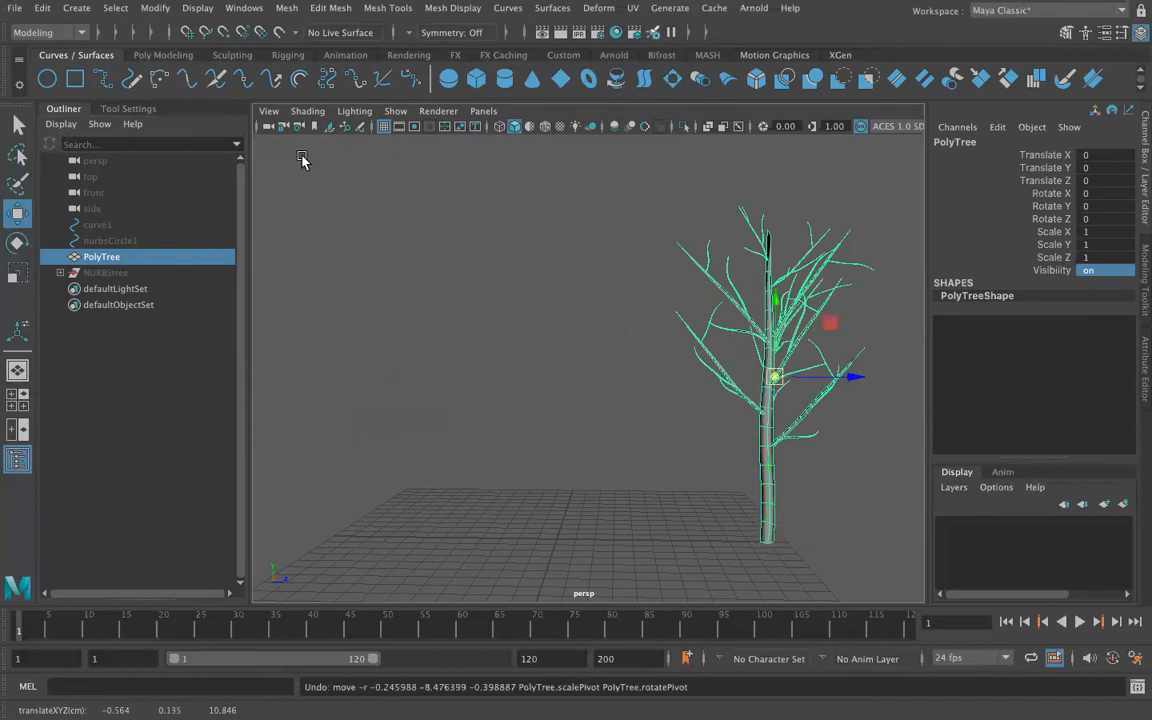
Step: Turn on grid snapping and snap PolyTree's pivot to the grid at the base of its trunk
{"action": "left_click", "coordinate": [187, 34]}
{"action": "left_click_drag", "start_coordinate": [772, 378], "coordinate": [656, 540]}
{"action": "middle_click_drag", "start_coordinate": [656, 540], "coordinate": [645, 411], "text": "alt"}
{"action": "scroll", "coordinate": [643, 509], "scroll_direction": "up", "scroll_amount": 4}
{"action": "left_click_drag", "start_coordinate": [648, 494], "coordinate": [720, 548]}
{"action": "scroll", "coordinate": [757, 527], "scroll_direction": "down", "scroll_amount": 5}
{"action": "left_click_drag", "start_coordinate": [610, 484], "coordinate": [674, 501], "text": "alt"}
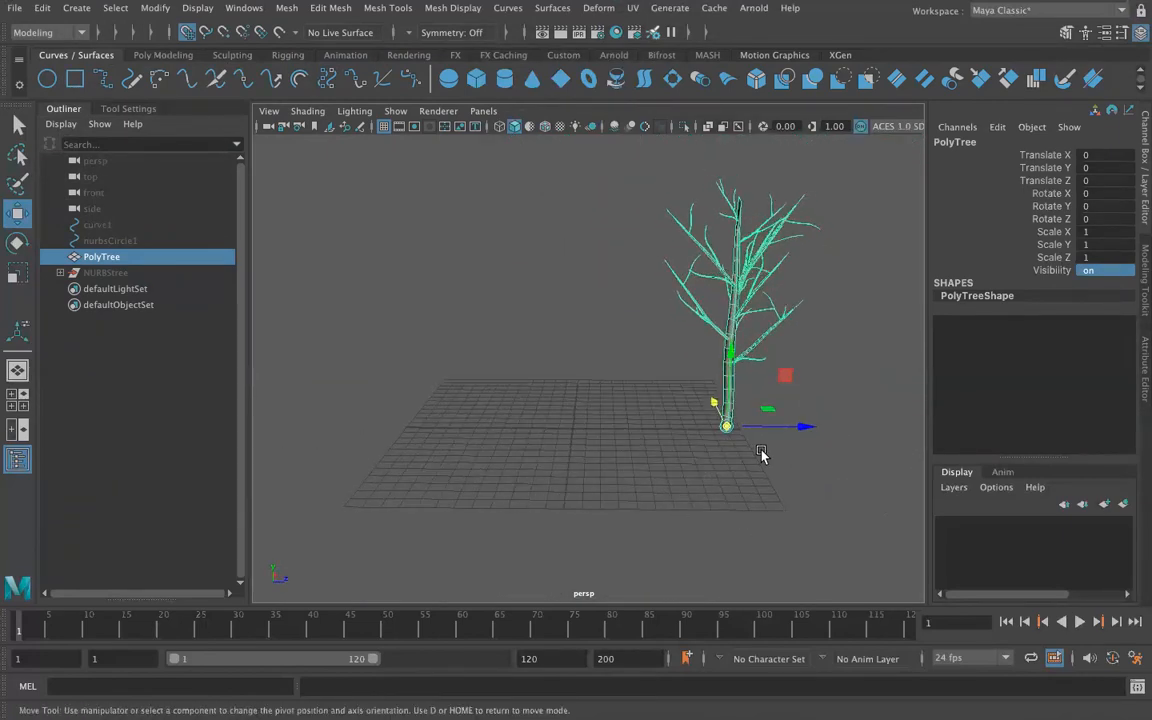
Step: Leave pivot editing, move PolyTree along Z to the centre of the grid with grid snapping, and deselect it
{"action": "key", "text": "d"}
{"action": "left_click_drag", "start_coordinate": [805, 430], "coordinate": [603, 478]}
{"action": "left_click_drag", "start_coordinate": [717, 406], "coordinate": [695, 470], "text": "alt"}
{"action": "left_click", "coordinate": [695, 469]}
{"action": "scroll", "coordinate": [587, 453], "scroll_direction": "up", "scroll_amount": 4}
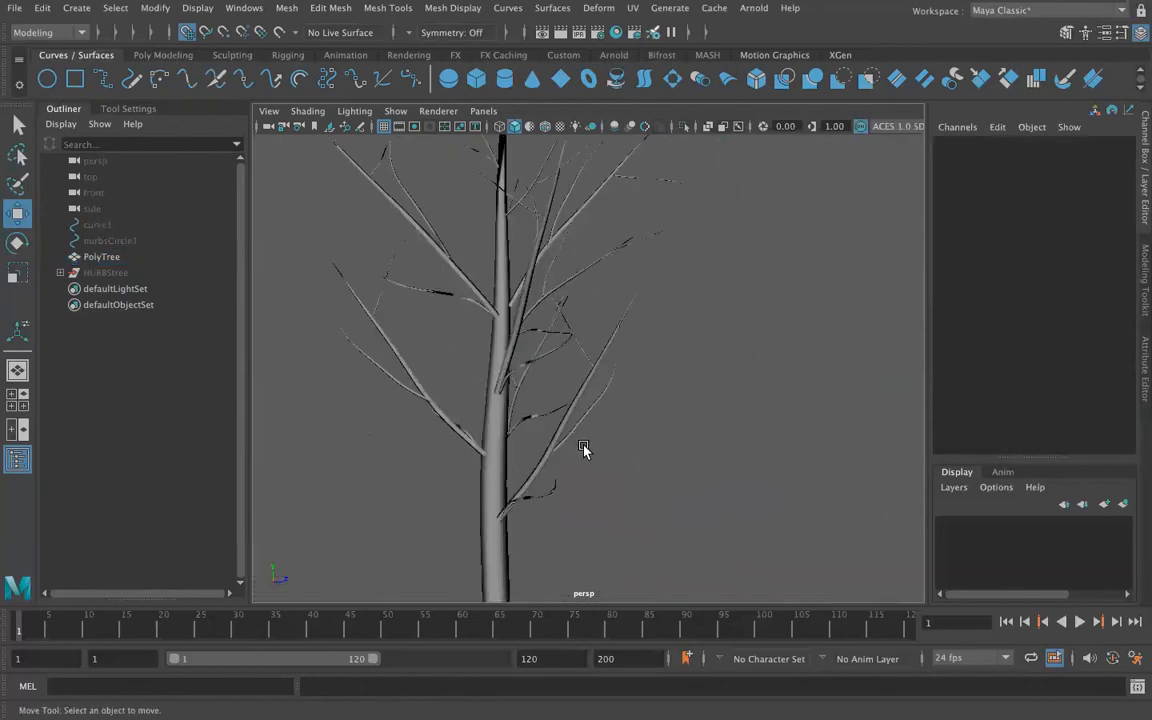
{"action": "scroll", "coordinate": [572, 466], "scroll_direction": "up", "scroll_amount": 2}
{"action": "scroll", "coordinate": [600, 490], "scroll_direction": "down", "scroll_amount": 6}
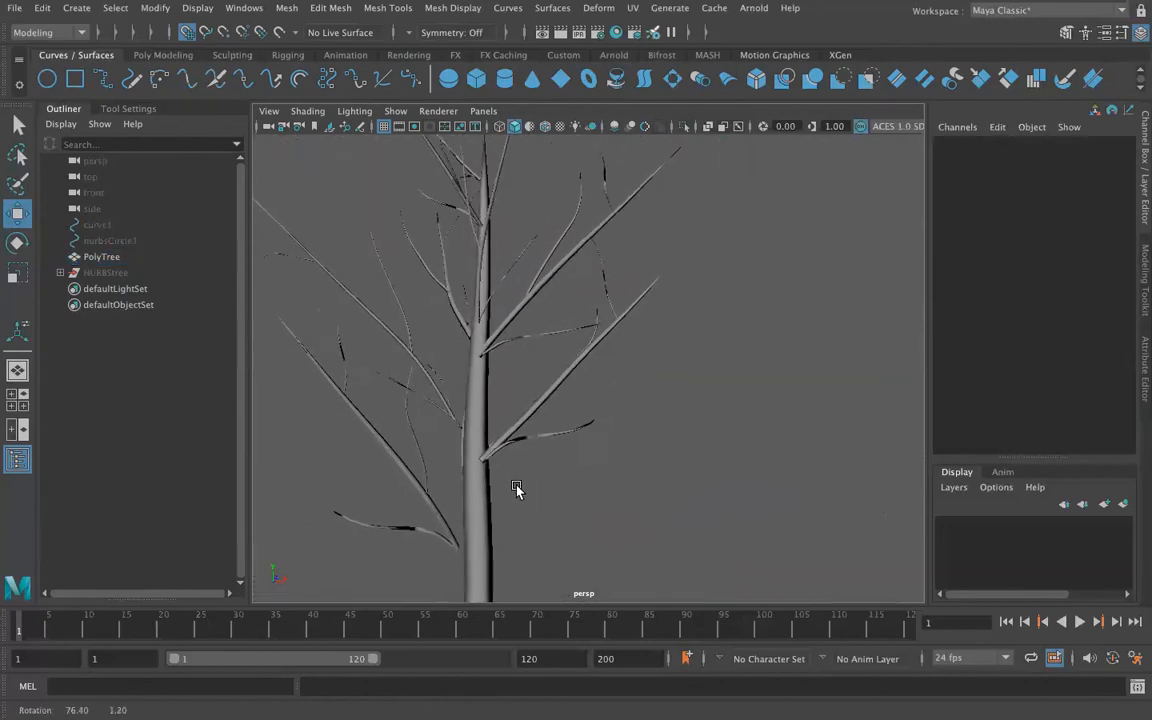
{"action": "scroll", "coordinate": [511, 500], "scroll_direction": "down", "scroll_amount": 2}
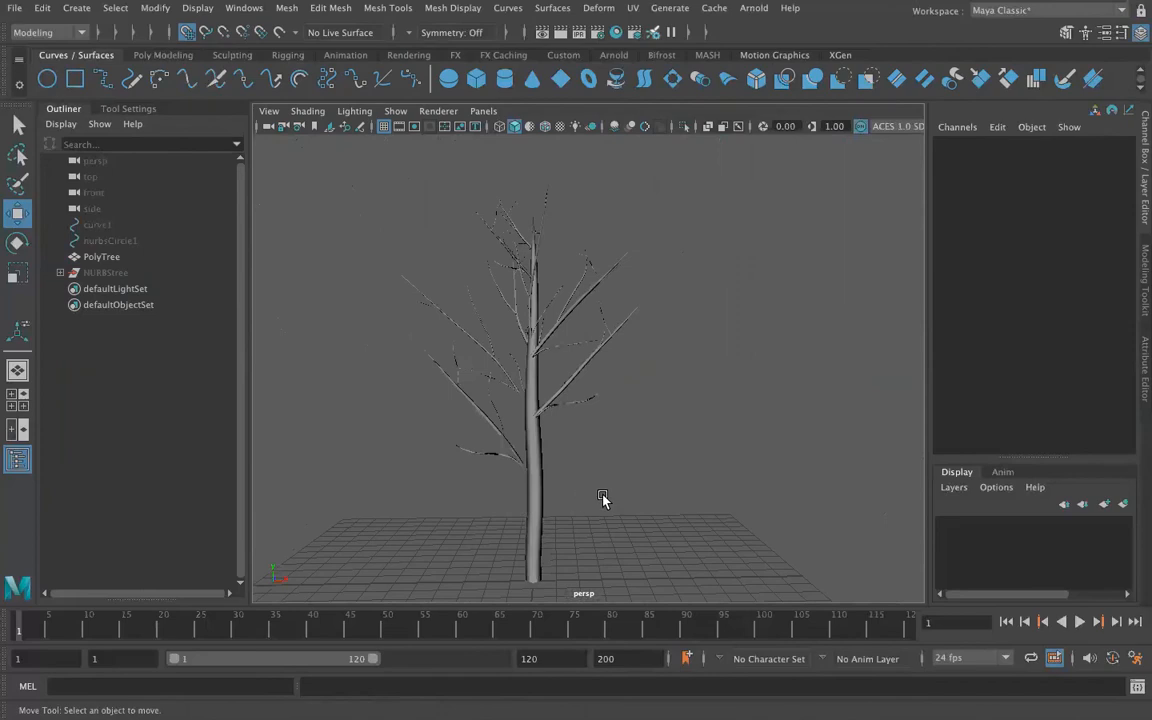
{"action": "left_click_drag", "start_coordinate": [768, 430], "coordinate": [784, 410], "text": "alt"}
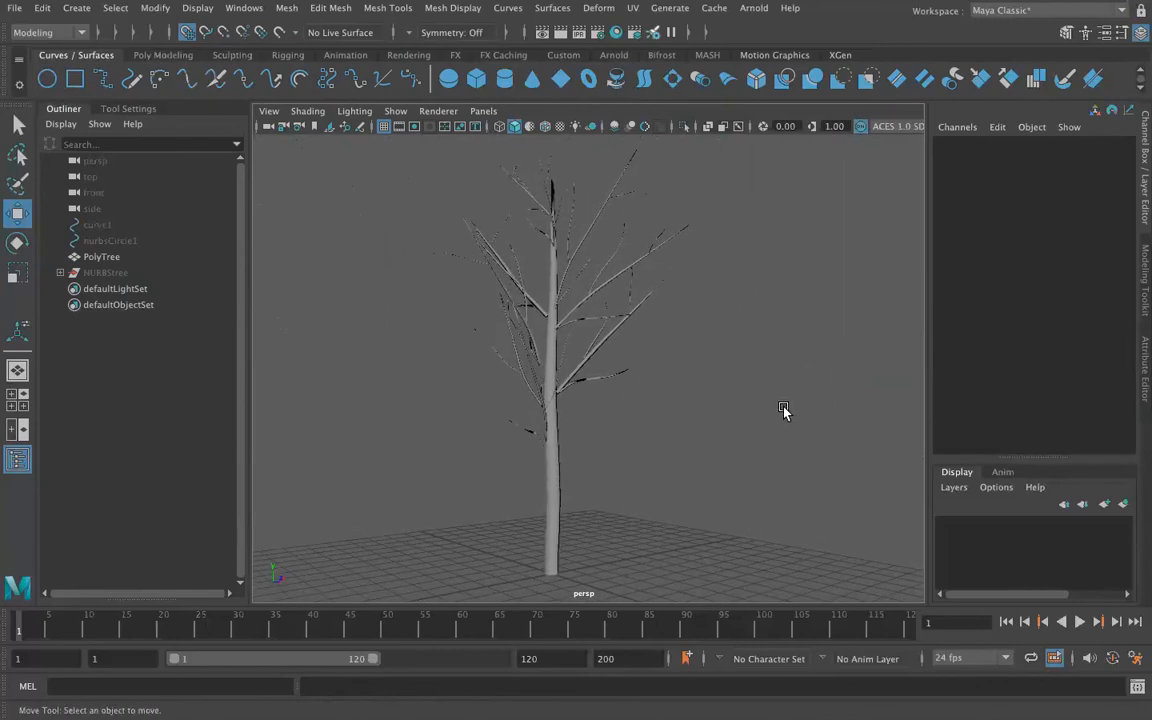